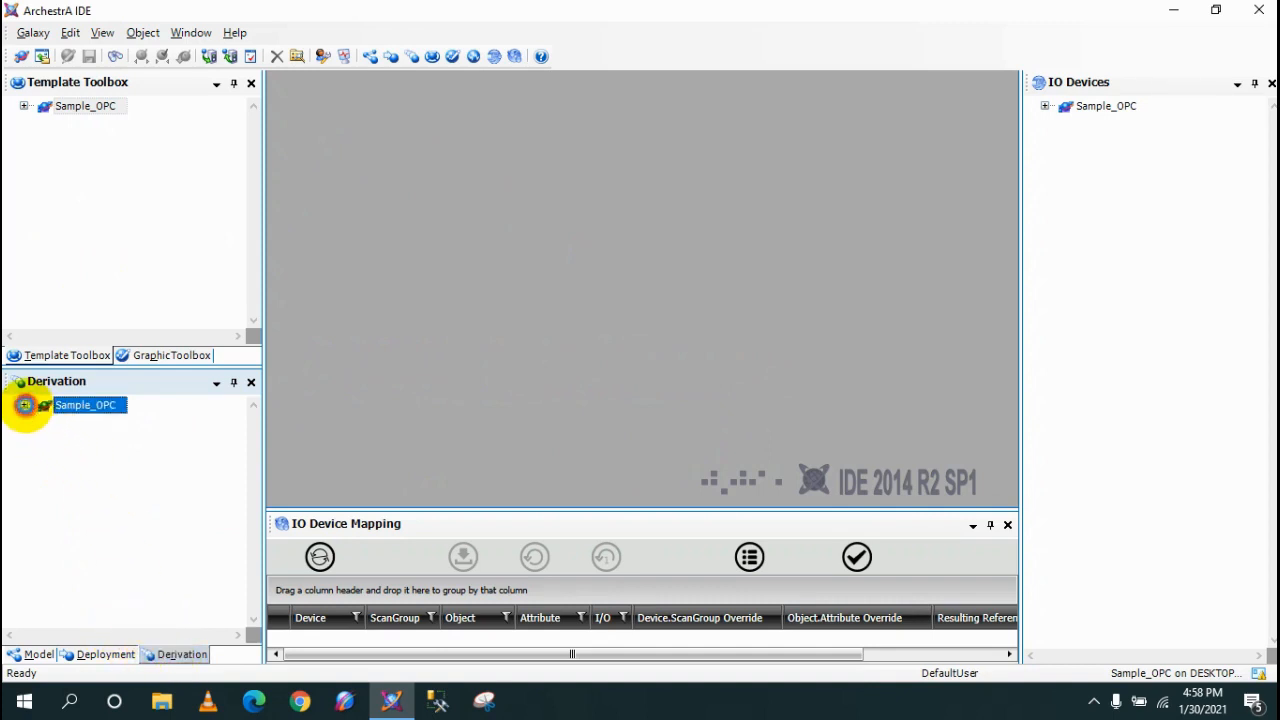
# Expand the Sample_OPC galaxy's unused base templates in the derivation view and create a new instance of $WinPlatform.
pyautogui.click(24, 405)
pyautogui.click(41, 420)
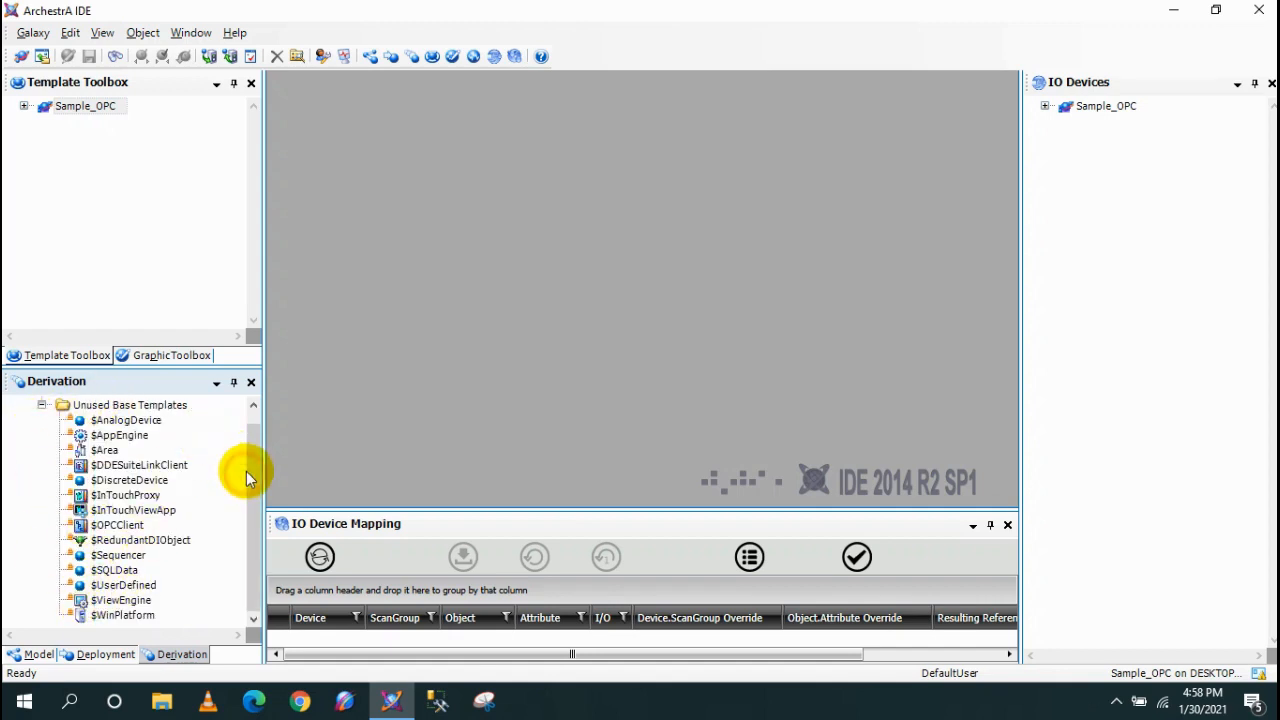
pyautogui.scroll(1, 255, 446)
pyautogui.scroll(-1, 259, 511)
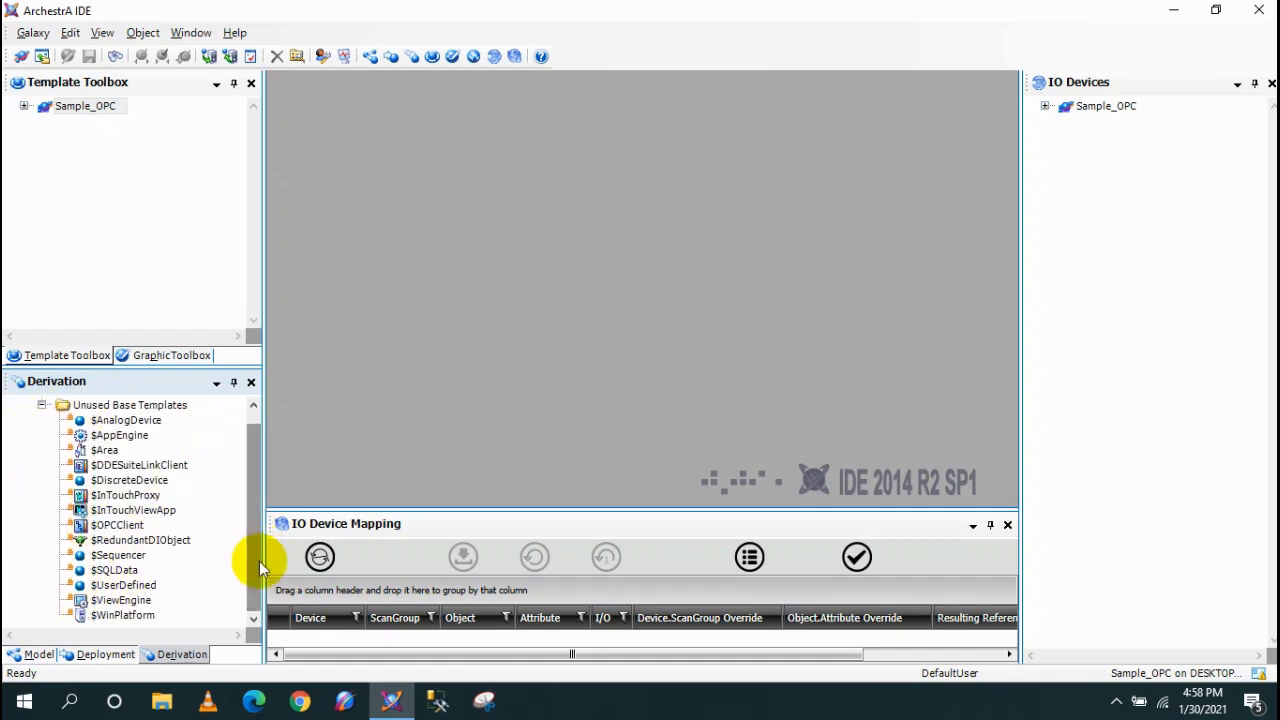
pyautogui.rightClick(115, 617)
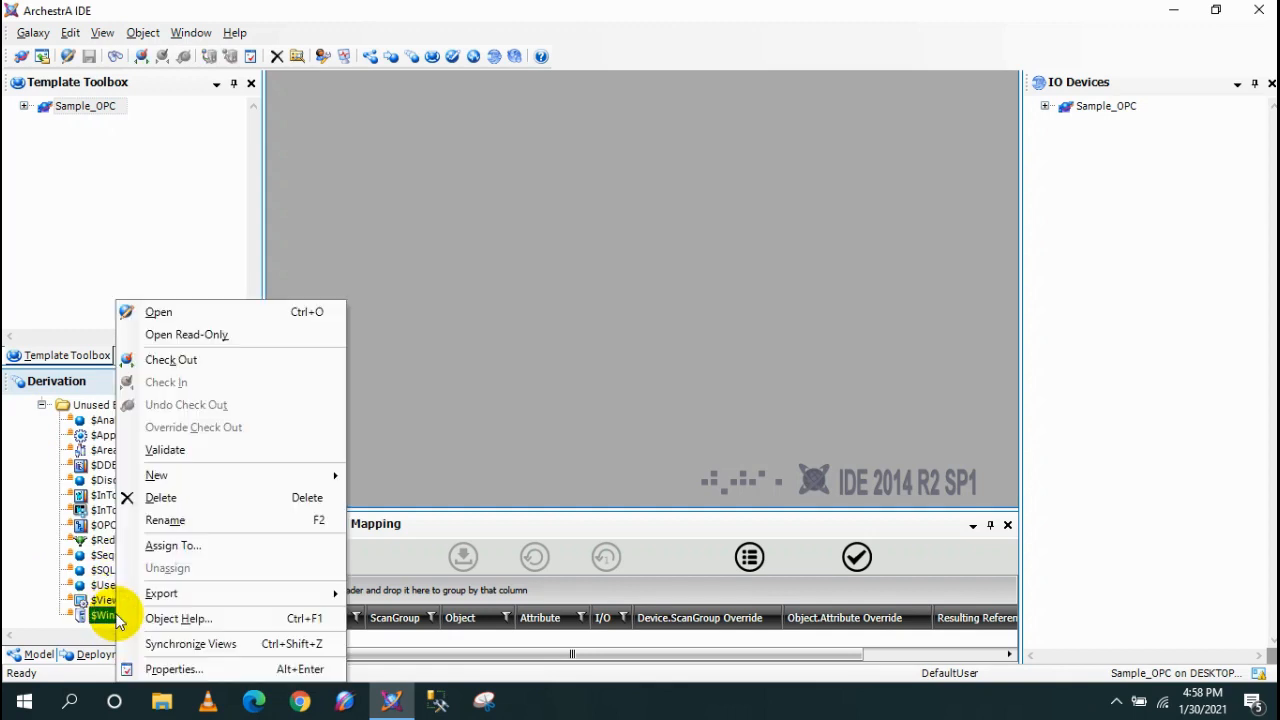
pyautogui.moveTo(198, 472)
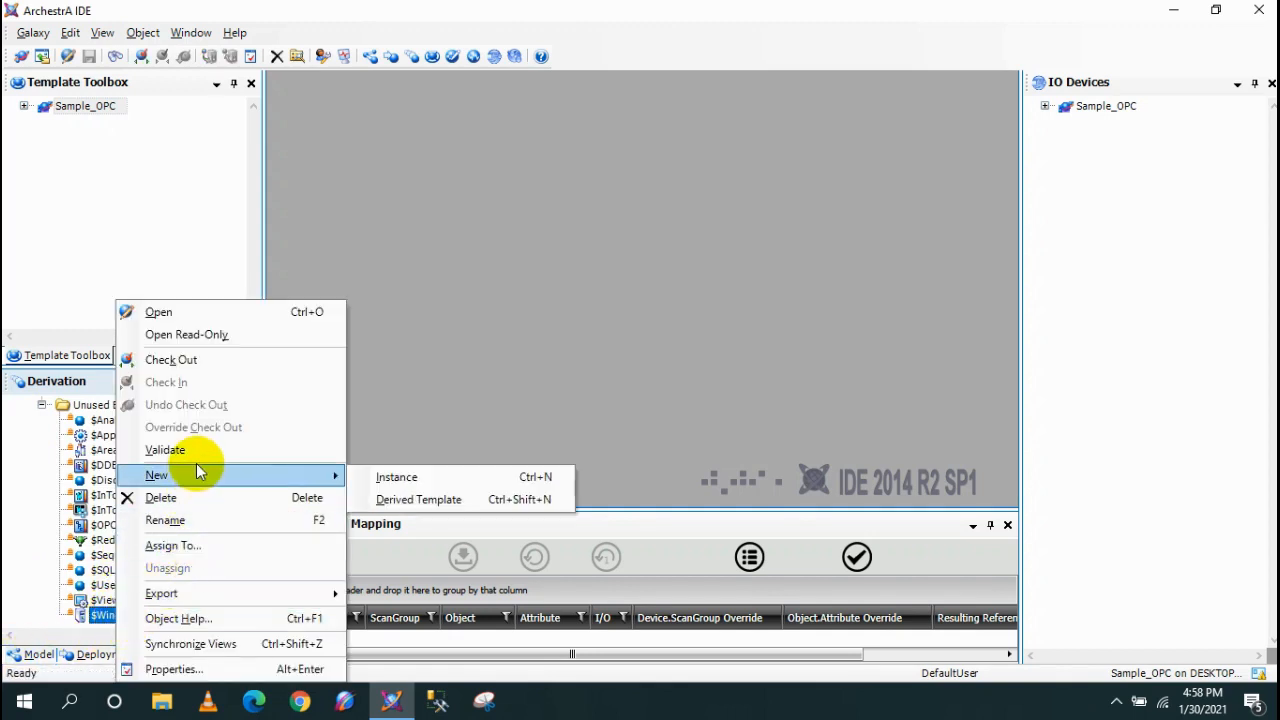
pyautogui.click(390, 476)
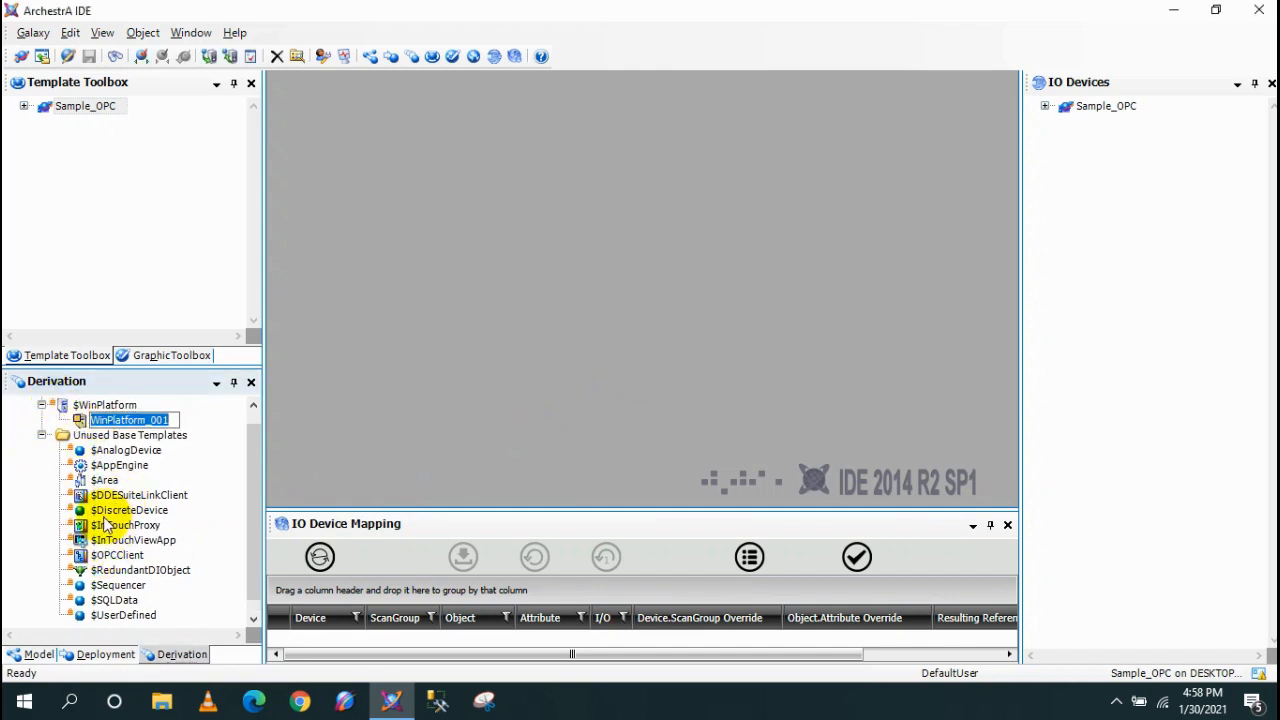
# Create one new instance each of the $AppEngine and $Area base templates, keeping their default names.
pyautogui.rightClick(105, 466)
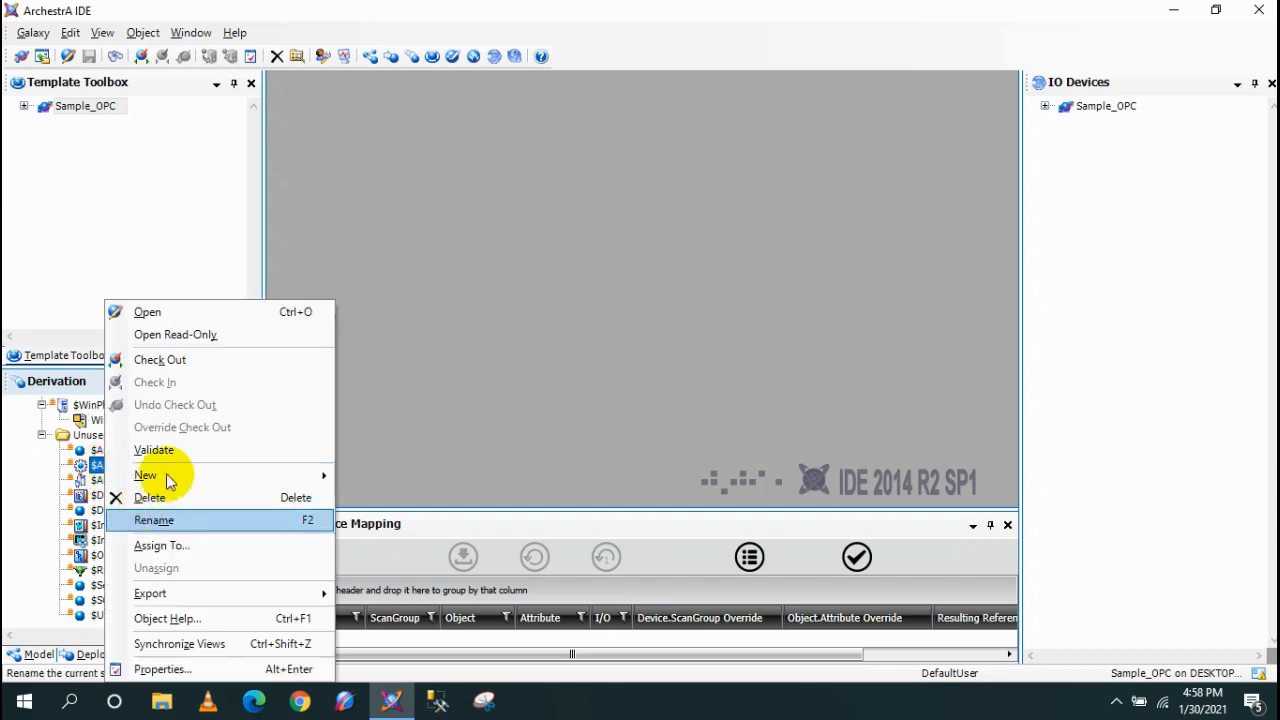
pyautogui.moveTo(200, 476)
pyautogui.click(396, 477)
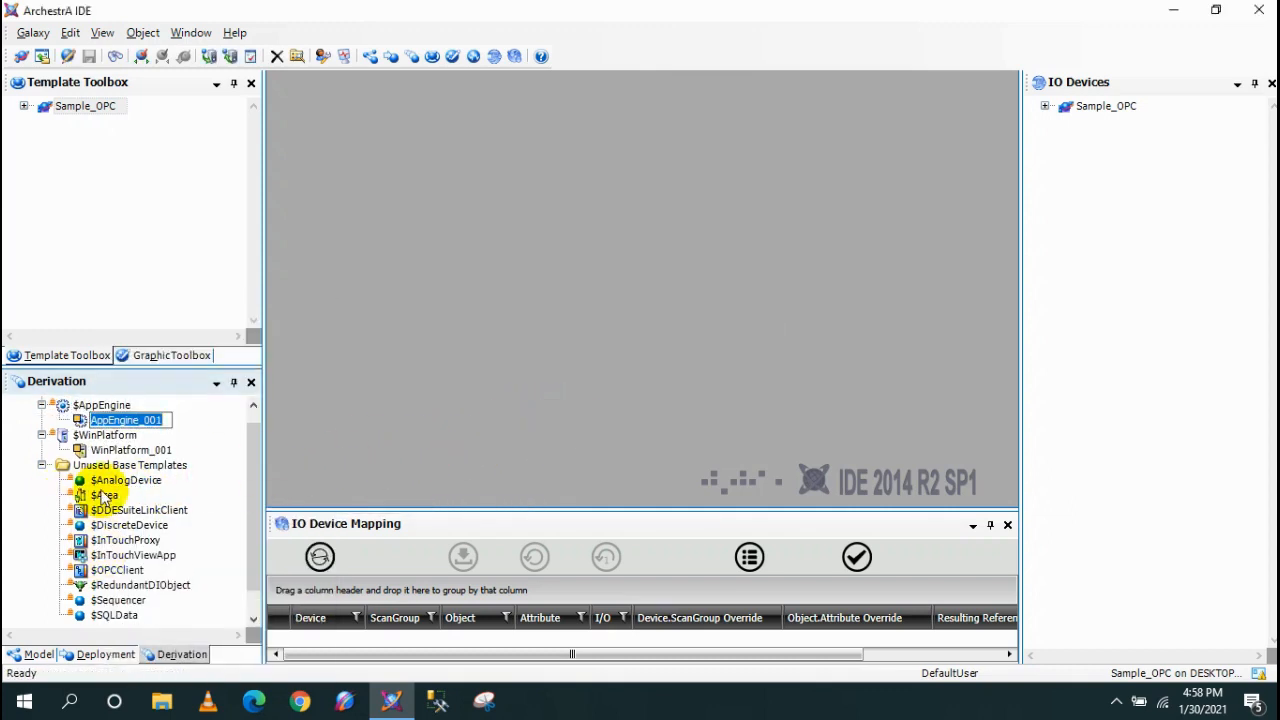
pyautogui.rightClick(105, 495)
pyautogui.moveTo(165, 475)
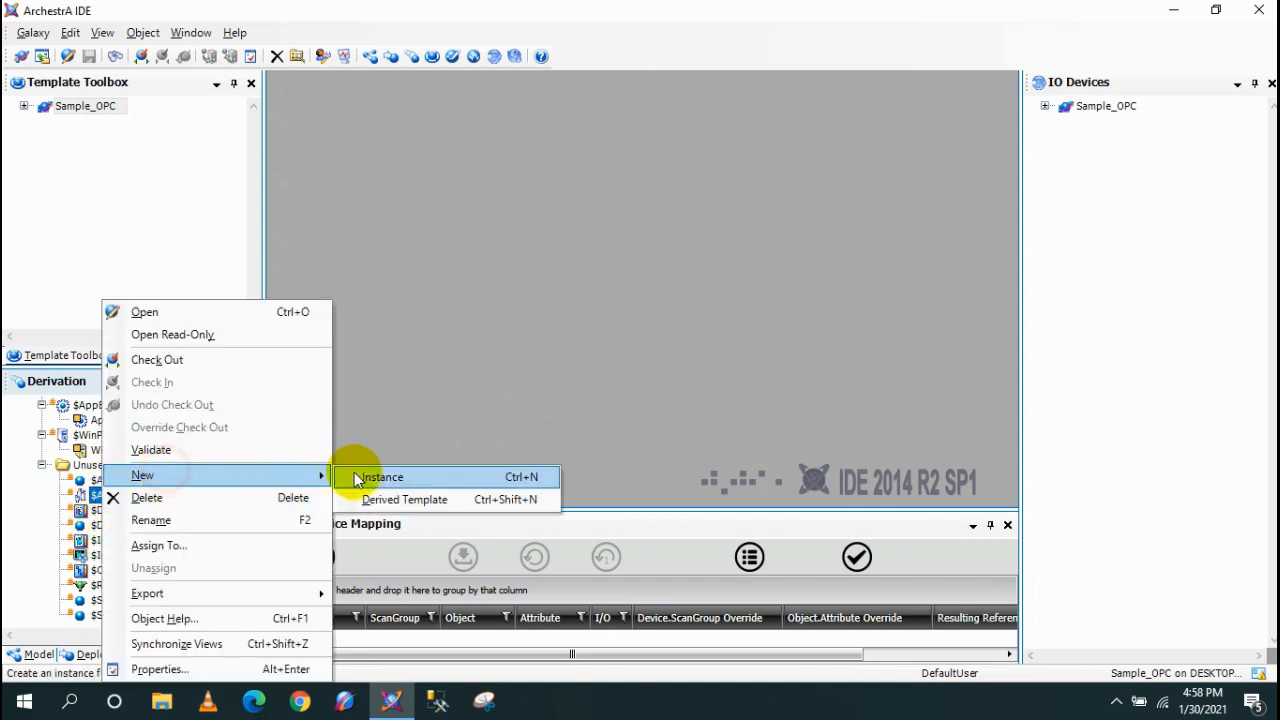
pyautogui.click(349, 477)
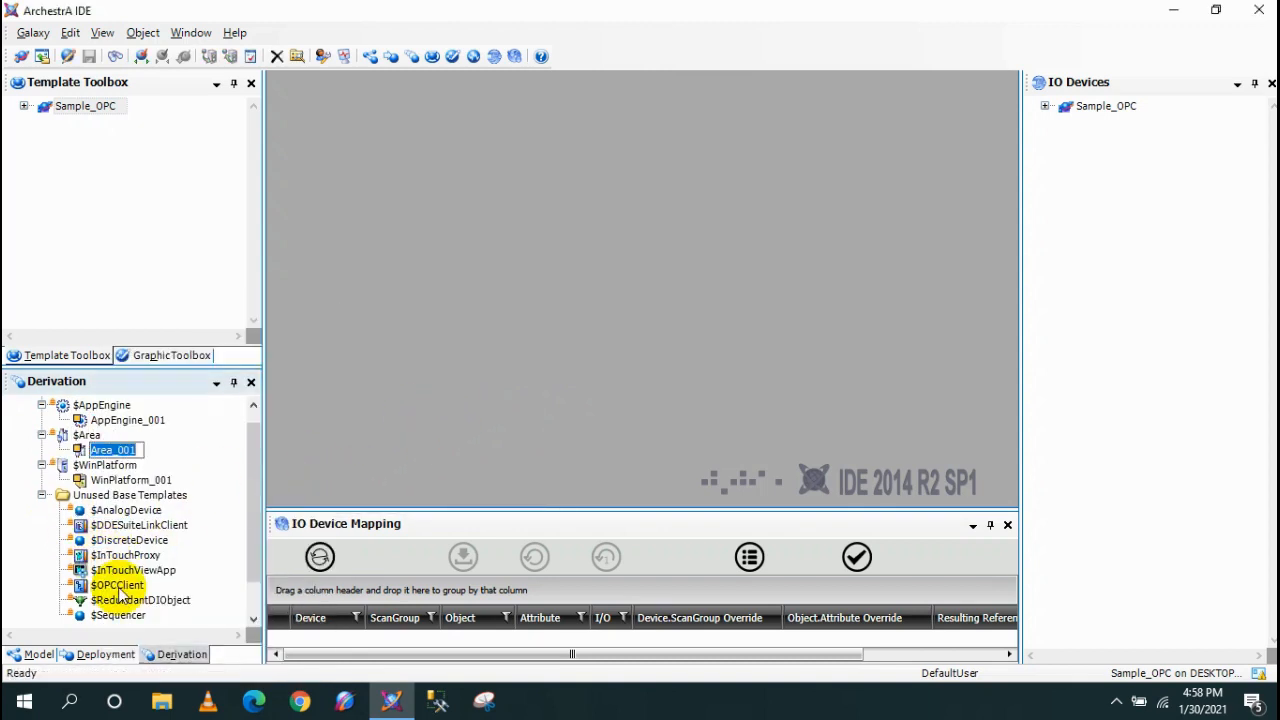
# Create a new instance of the $UserDefined base template and accept its default name.
pyautogui.scroll(-1, 128, 610)
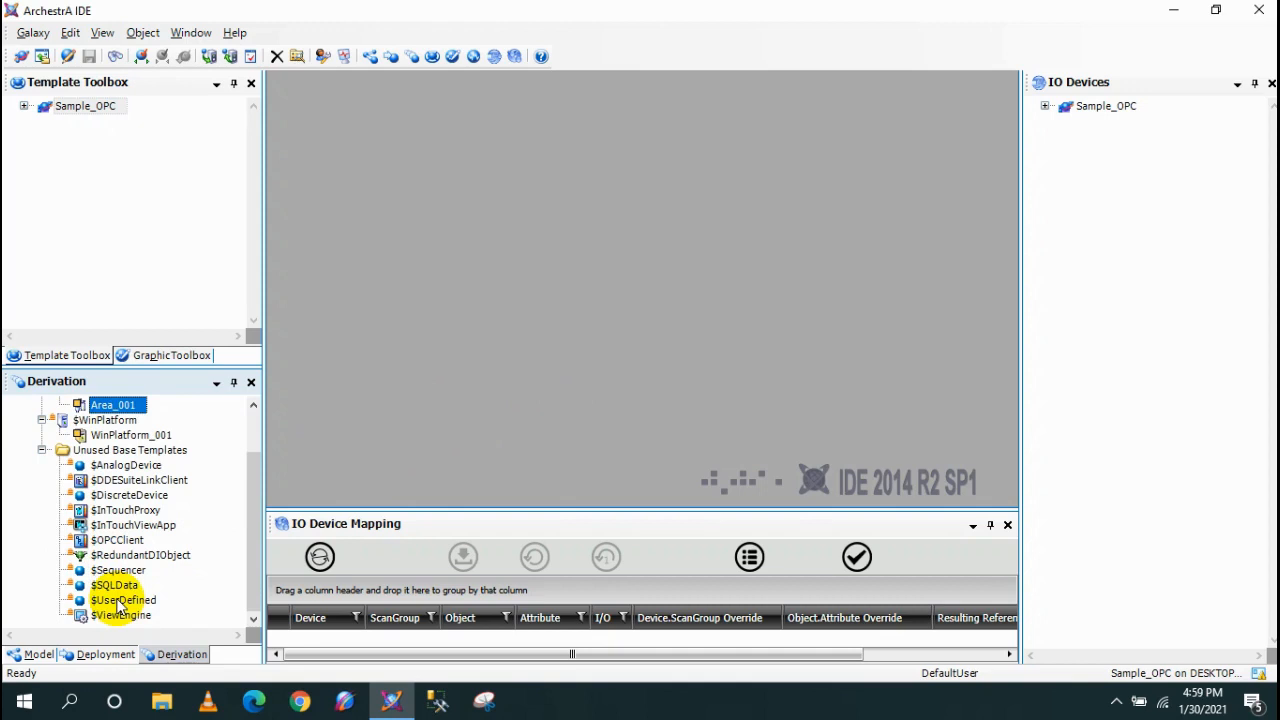
pyautogui.rightClick(118, 602)
pyautogui.moveTo(220, 475)
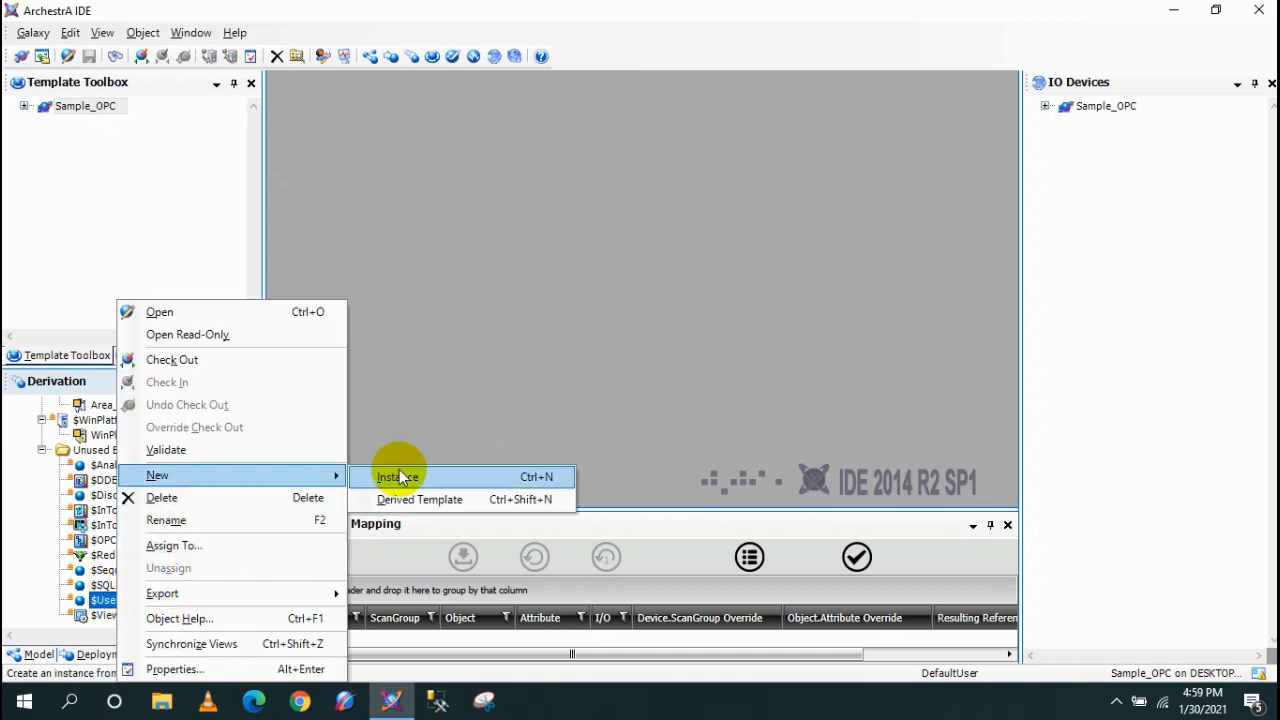
pyautogui.click(400, 478)
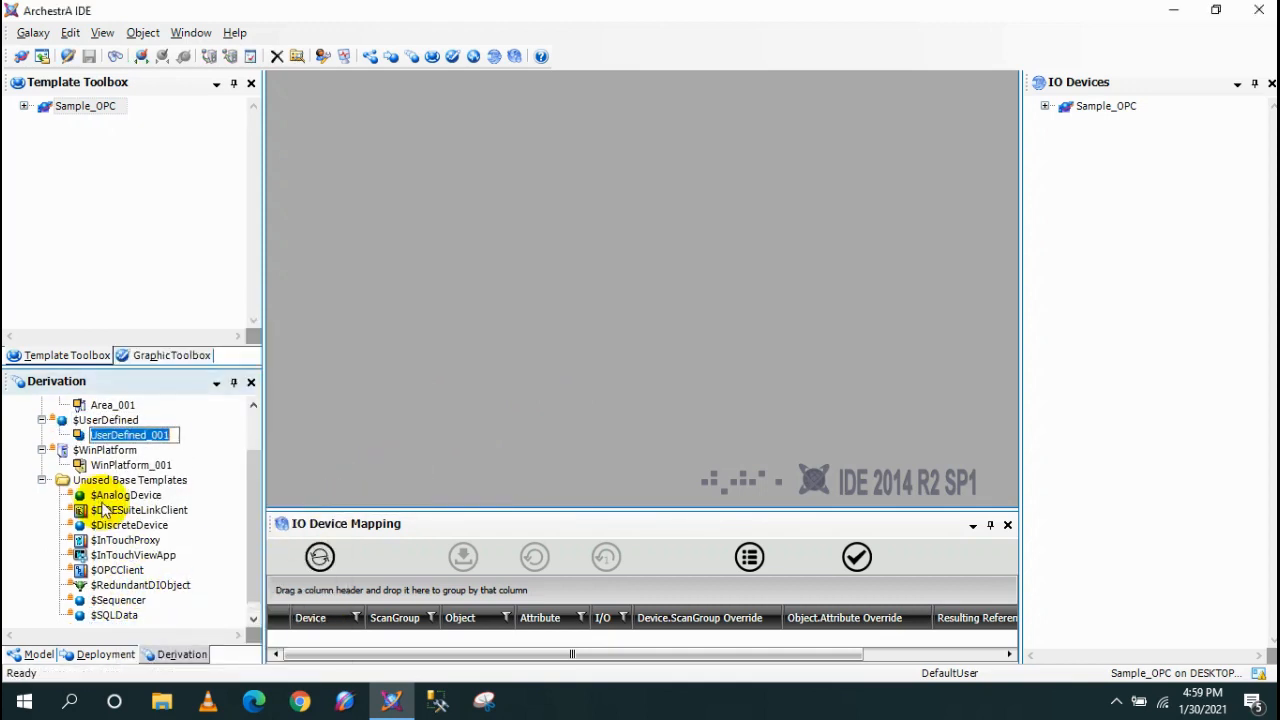
pyautogui.press('Return')
pyautogui.scroll(1, 105, 510)
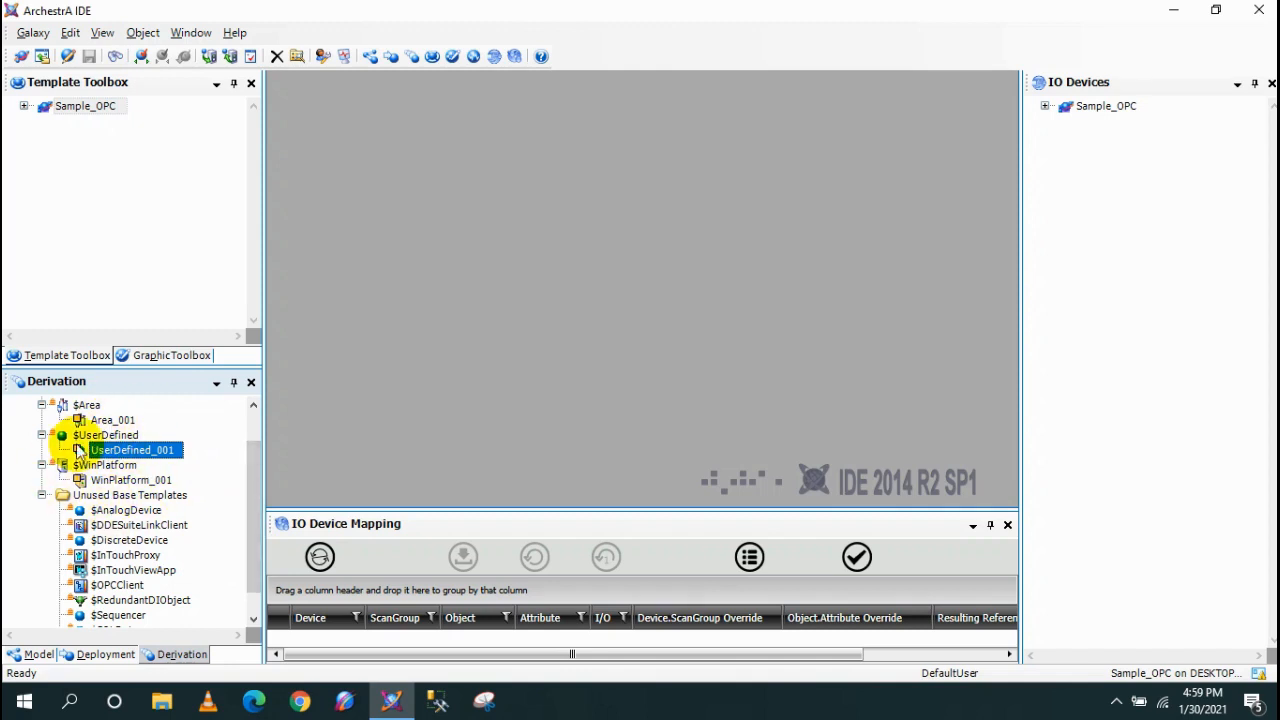
# Create a new instance of the $OPCClient base template, keeping its default name.
pyautogui.scroll(-1, 82, 608)
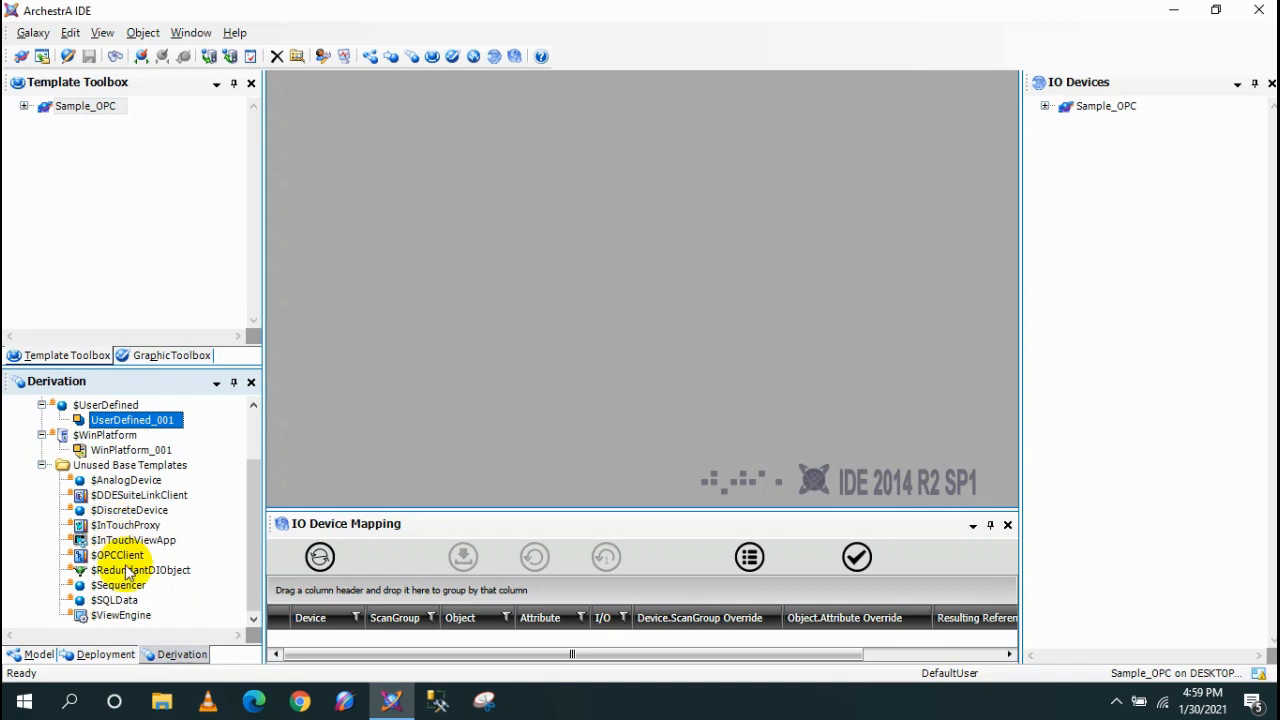
pyautogui.rightClick(118, 555)
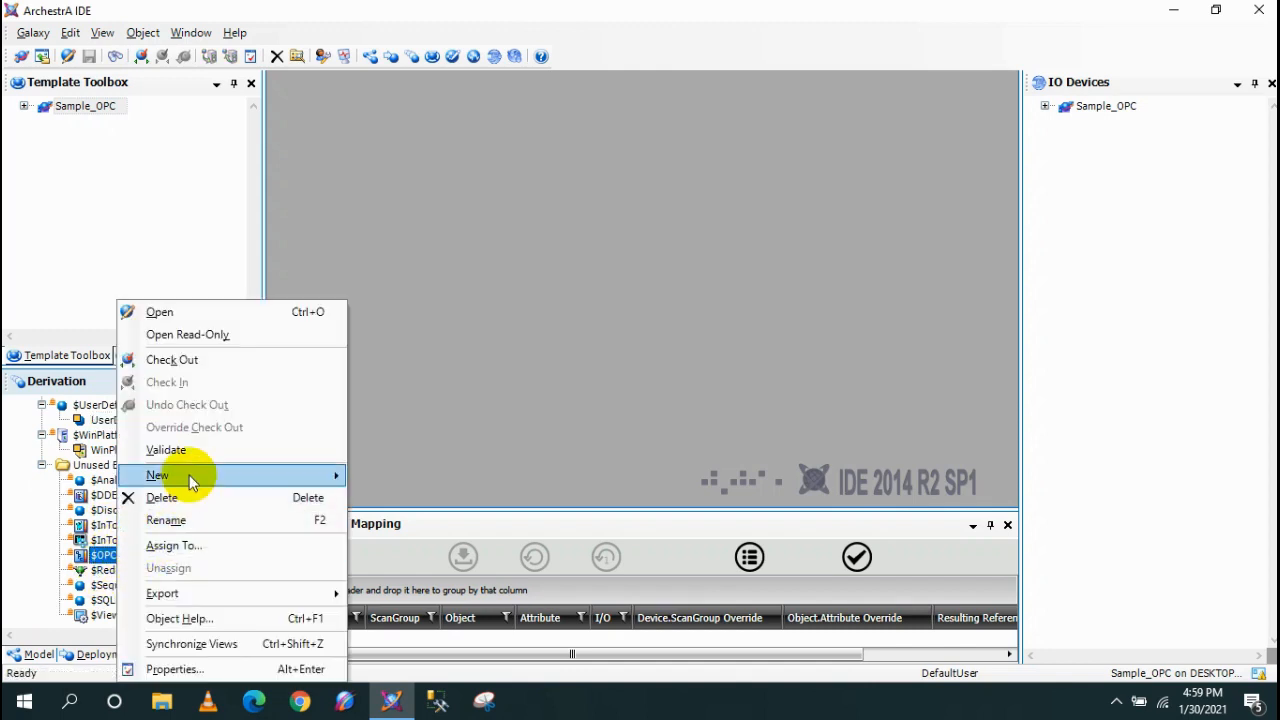
pyautogui.click(393, 477)
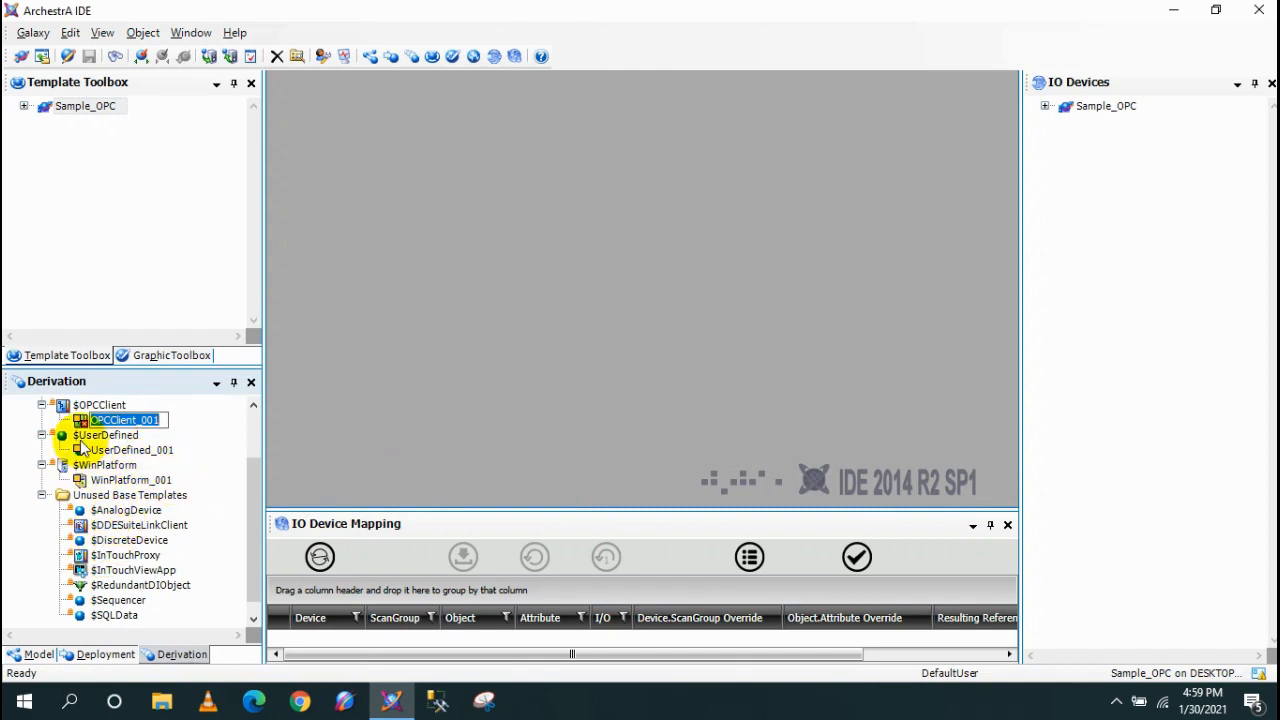
pyautogui.moveTo(246, 503); pyautogui.dragTo(256, 436)
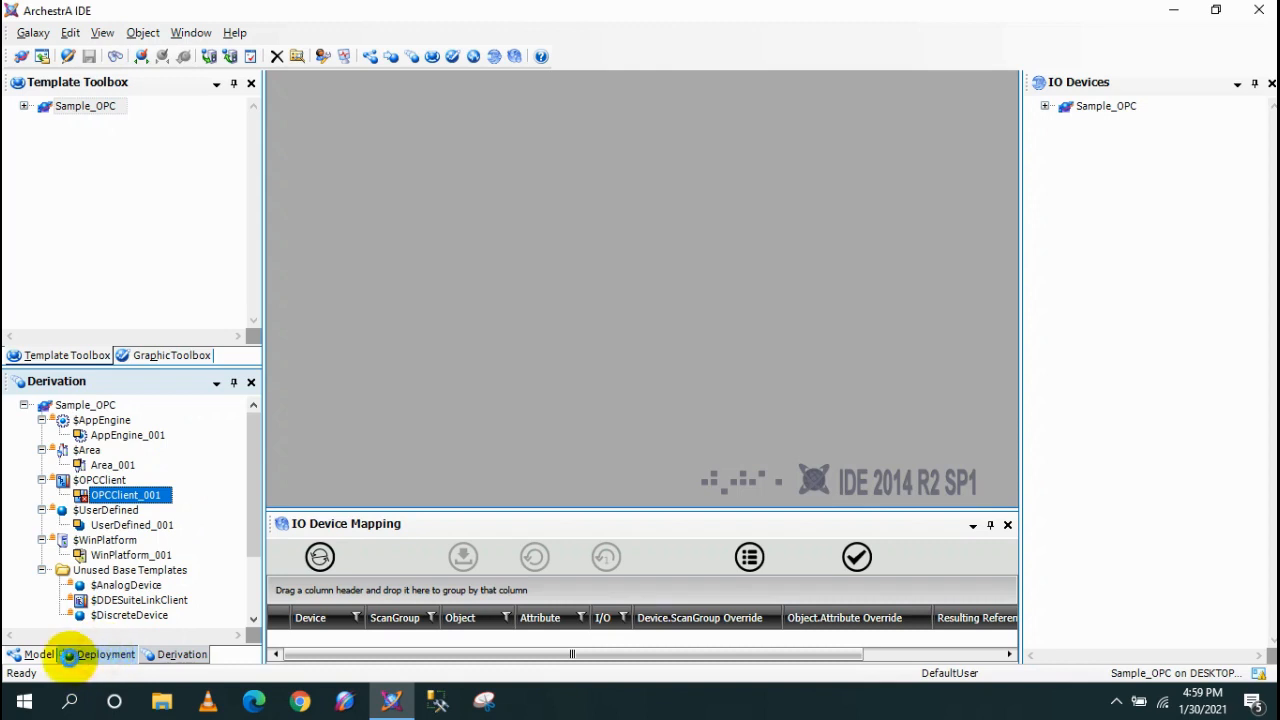
# In the deployment view, assign AppEngine_001 to WinPlatform_001 and Area_001 to AppEngine_001.
pyautogui.click(100, 654)
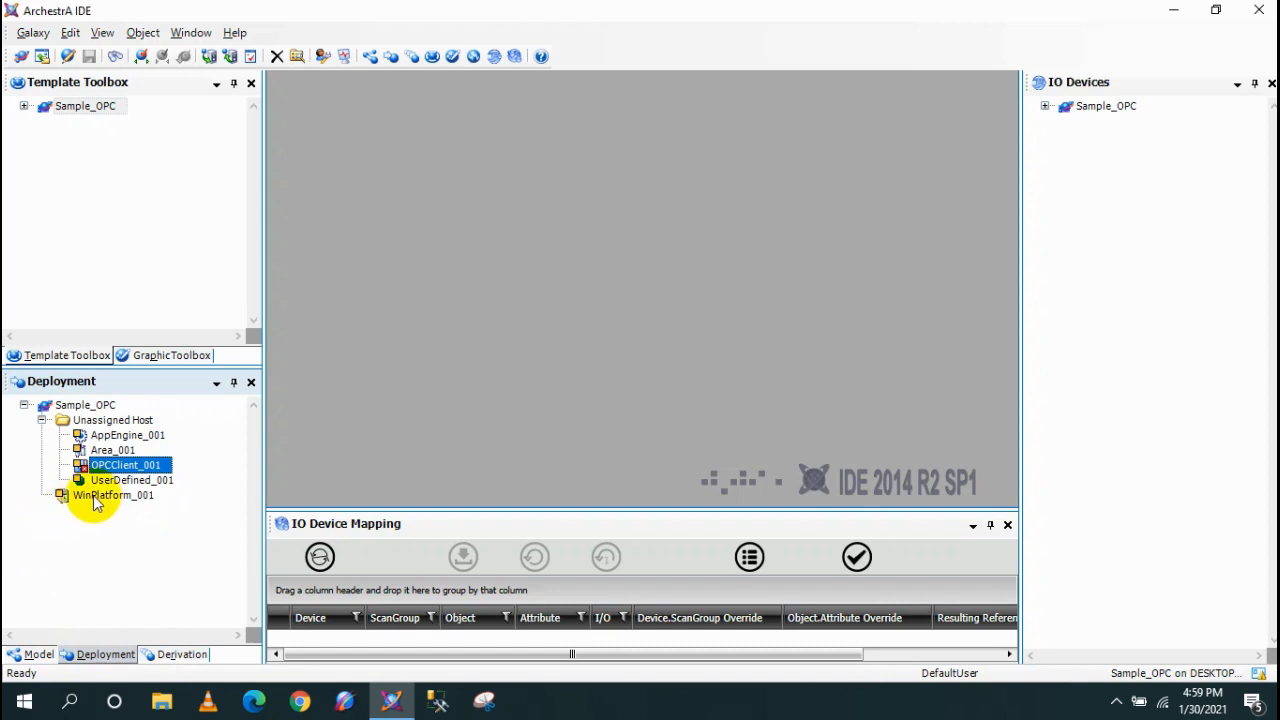
pyautogui.click(112, 437)
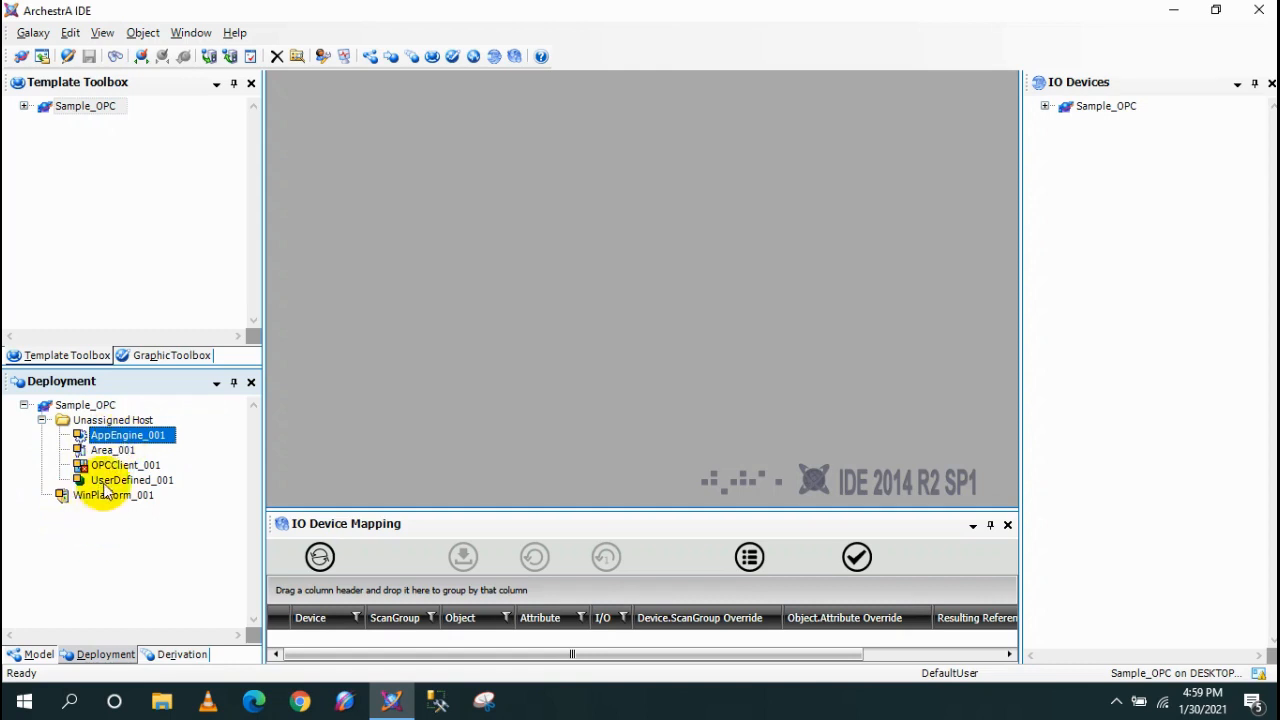
pyautogui.click(106, 450)
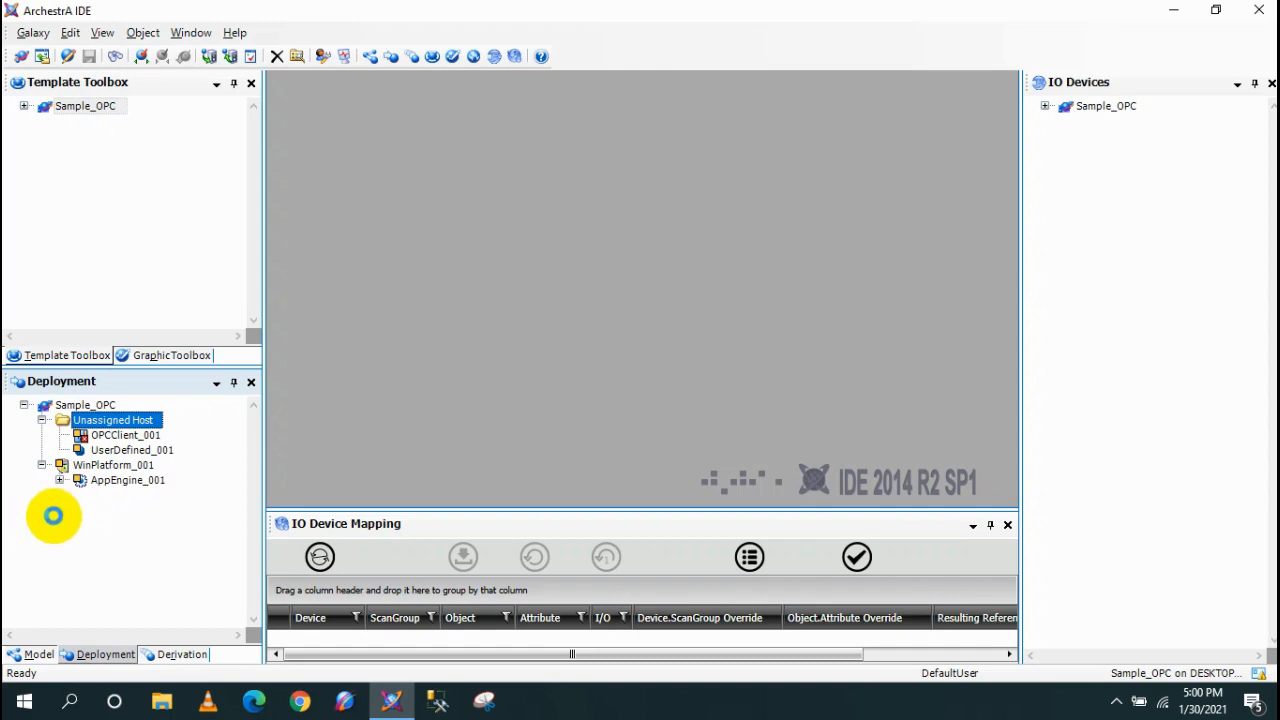
pyautogui.click(119, 496)
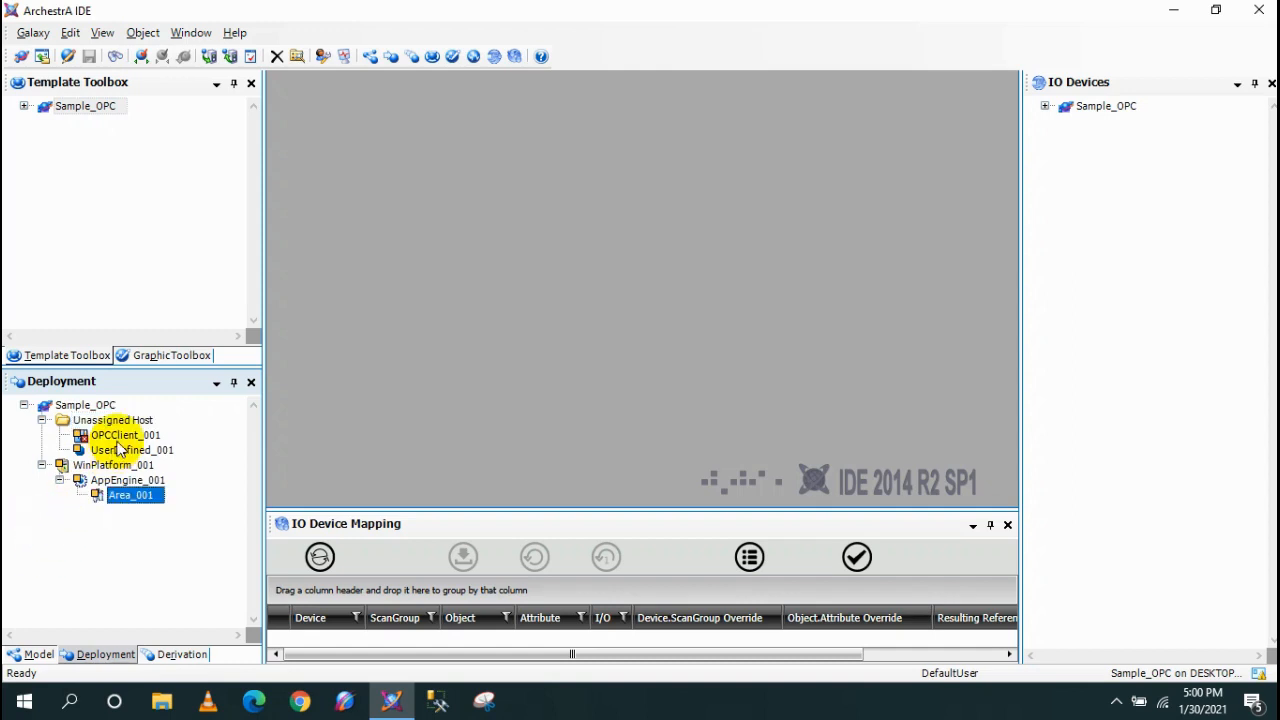
# Assign the unassigned OPCClient_001 to AppEngine_001 and UserDefined_001 to Area_001.
pyautogui.click(121, 435)
pyautogui.click(122, 435)
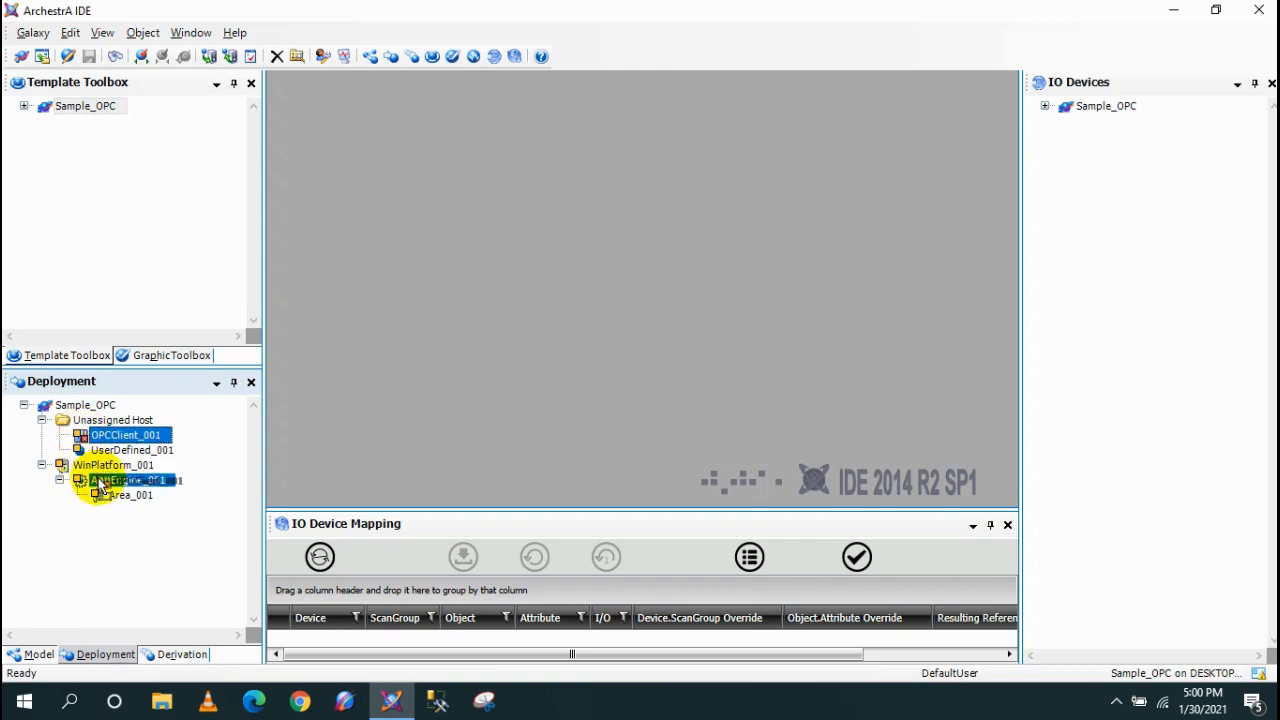
pyautogui.click(110, 436)
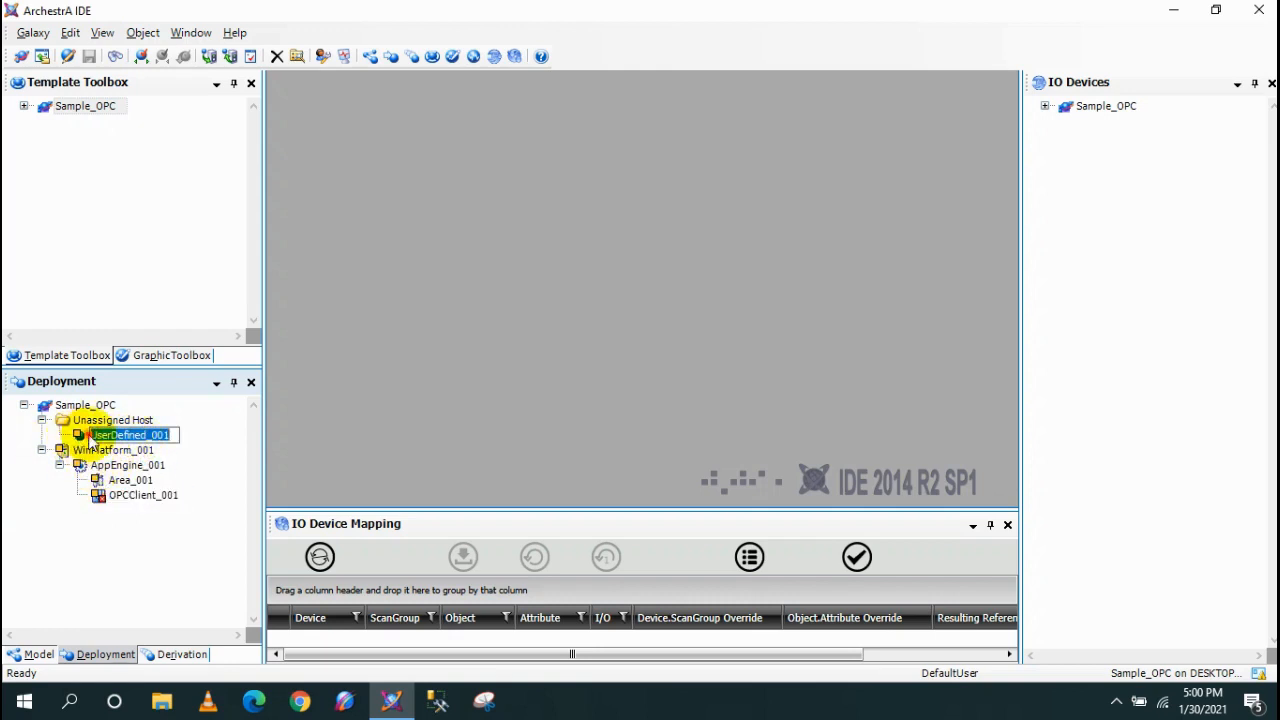
pyautogui.moveTo(82, 452); pyautogui.dragTo(100, 482)
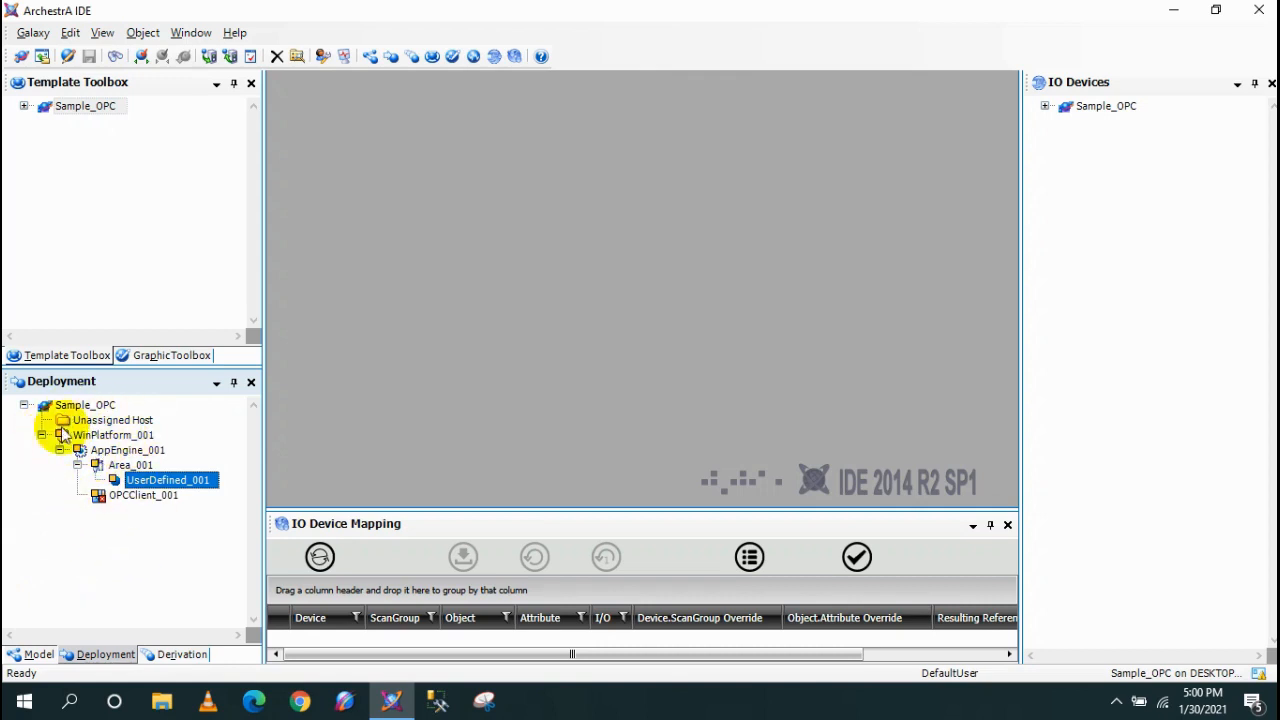
# Rename the UserDefined_001 object under Area_001 as Kepware_Data.
pyautogui.click(148, 483)
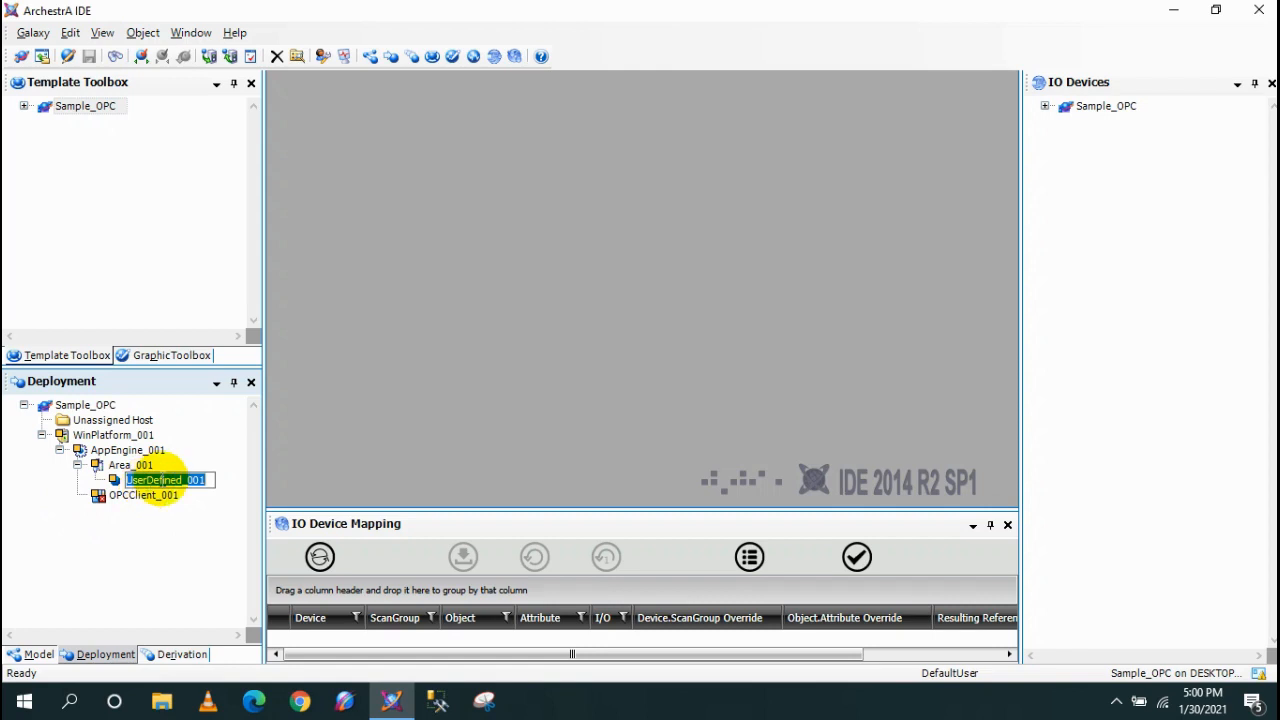
pyautogui.write('E')
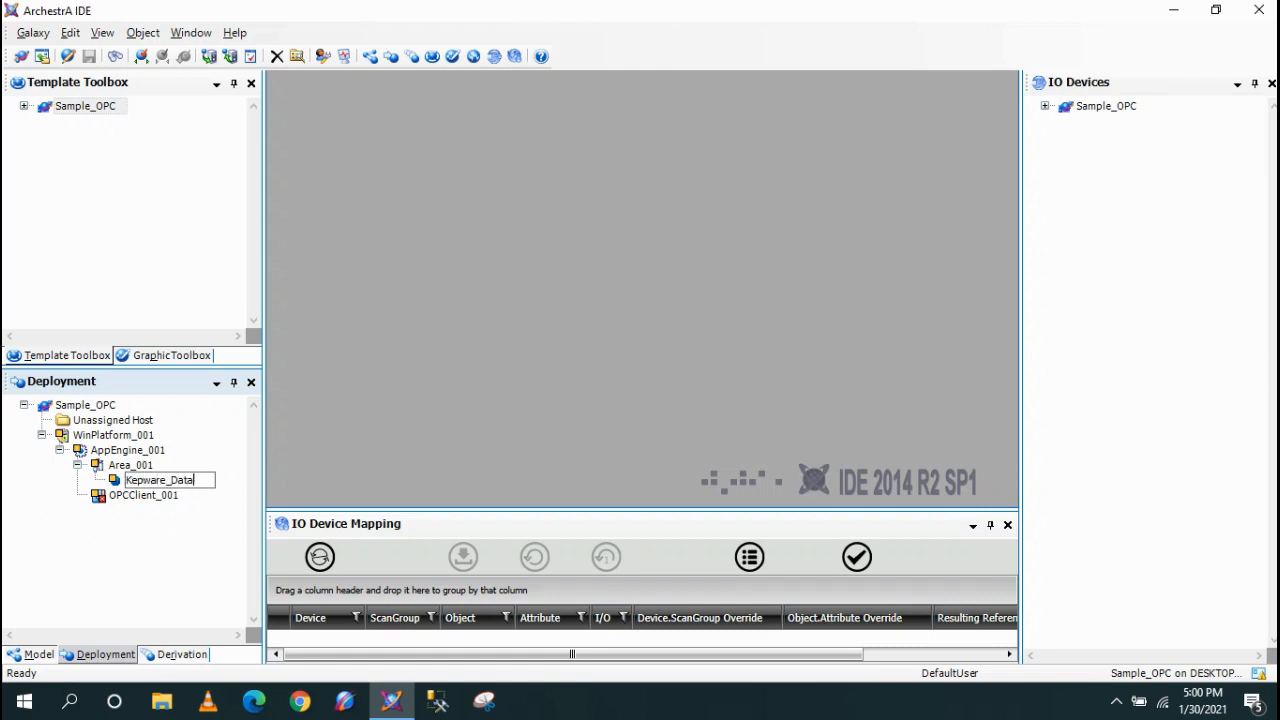
pyautogui.press('Return')
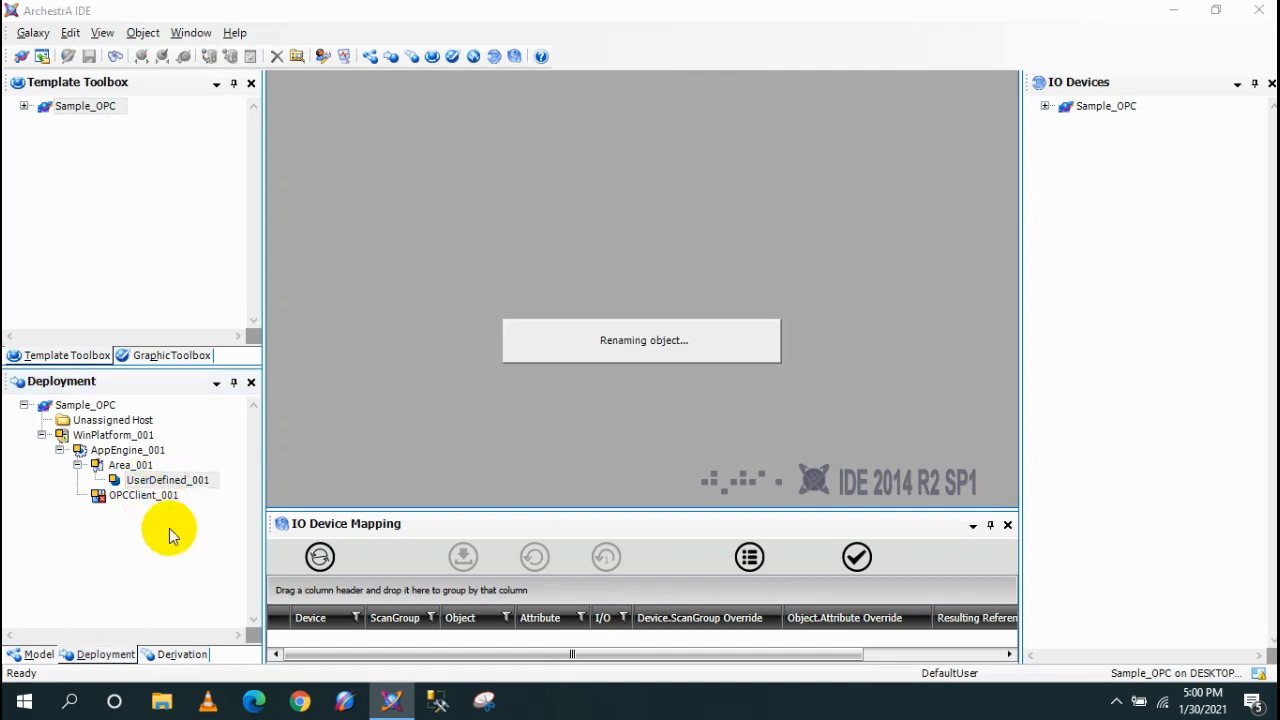
# Rename the OPCClient_001 object under AppEngine_001 as Kepware_OPC.
pyautogui.click(143, 497)
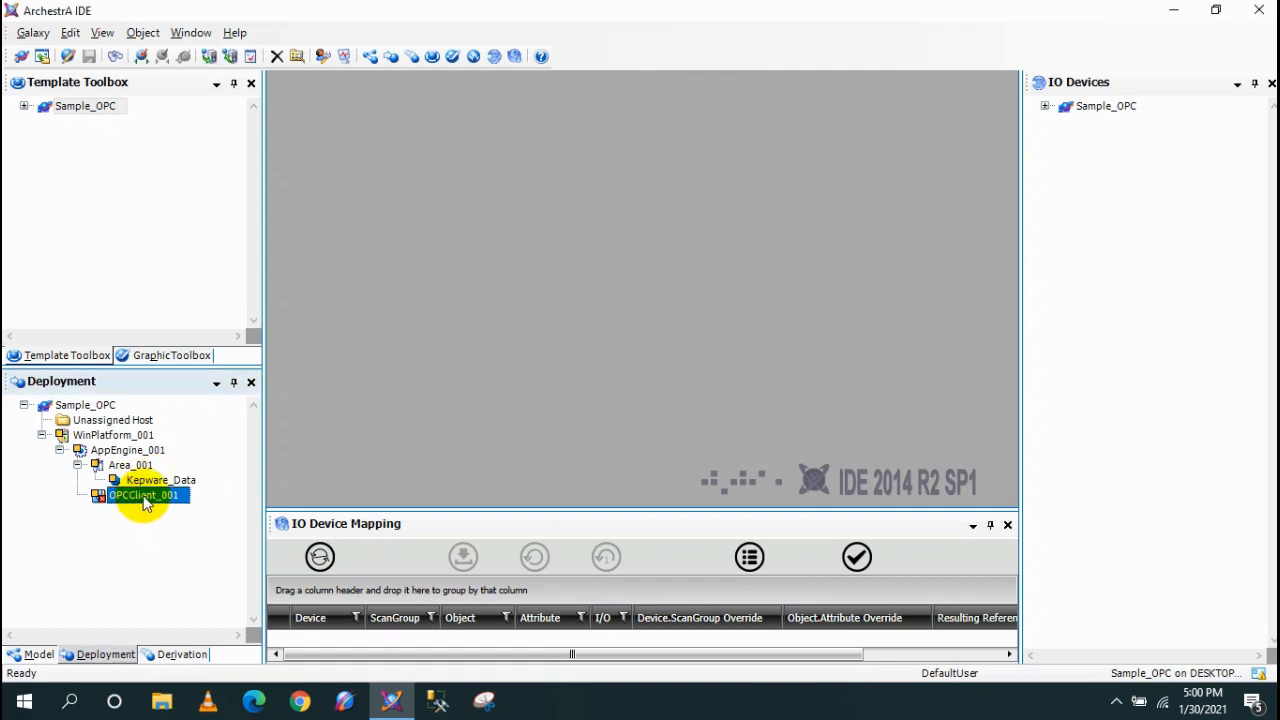
pyautogui.rightClick(145, 500)
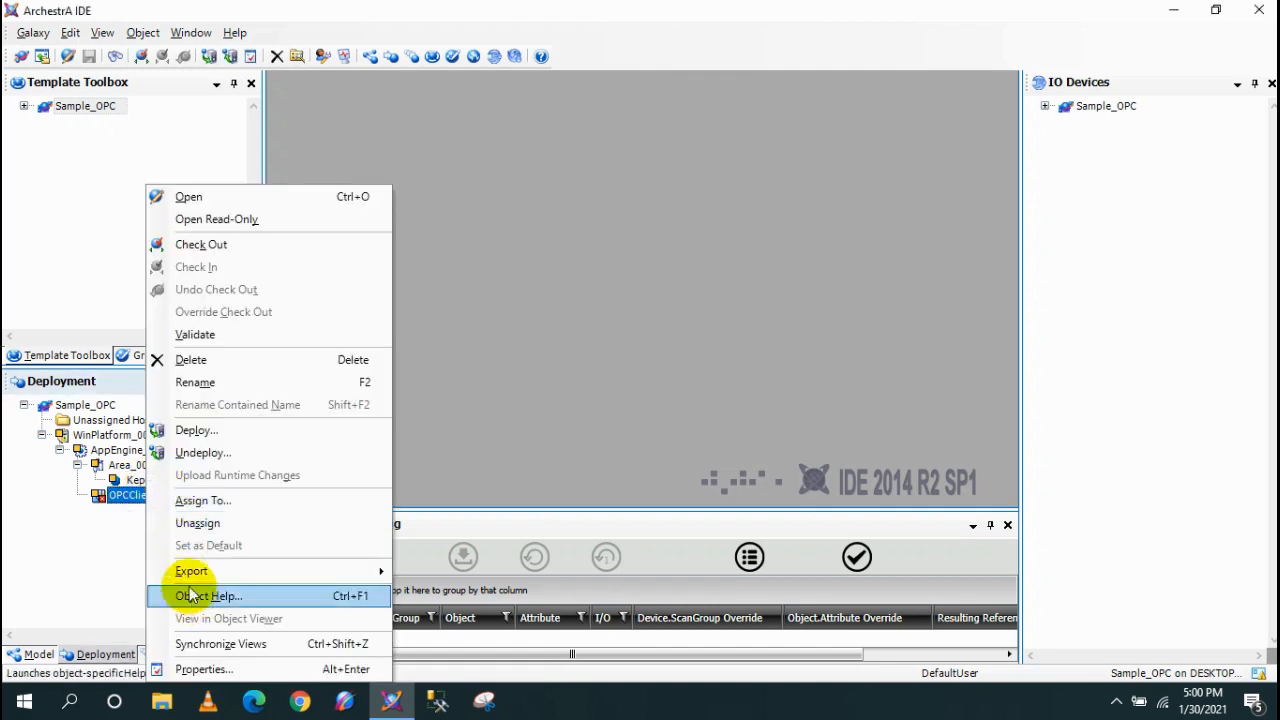
pyautogui.click(210, 381)
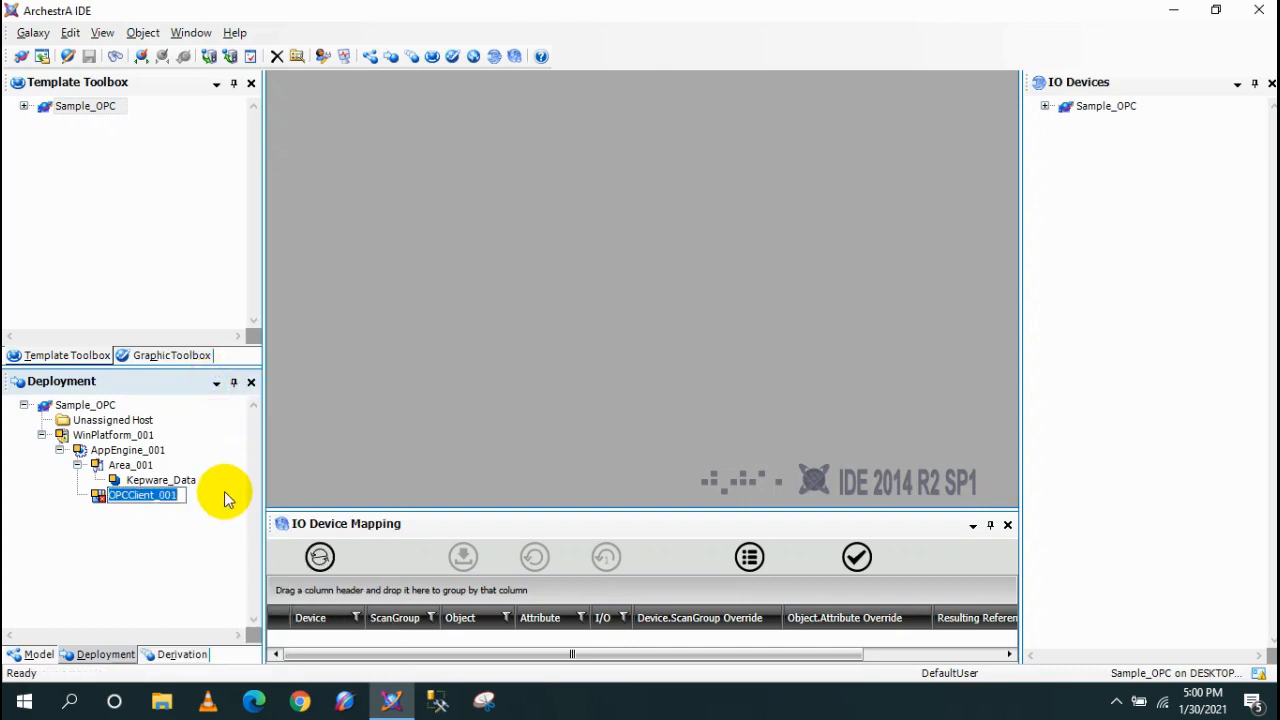
pyautogui.write('Kepware_OPC')
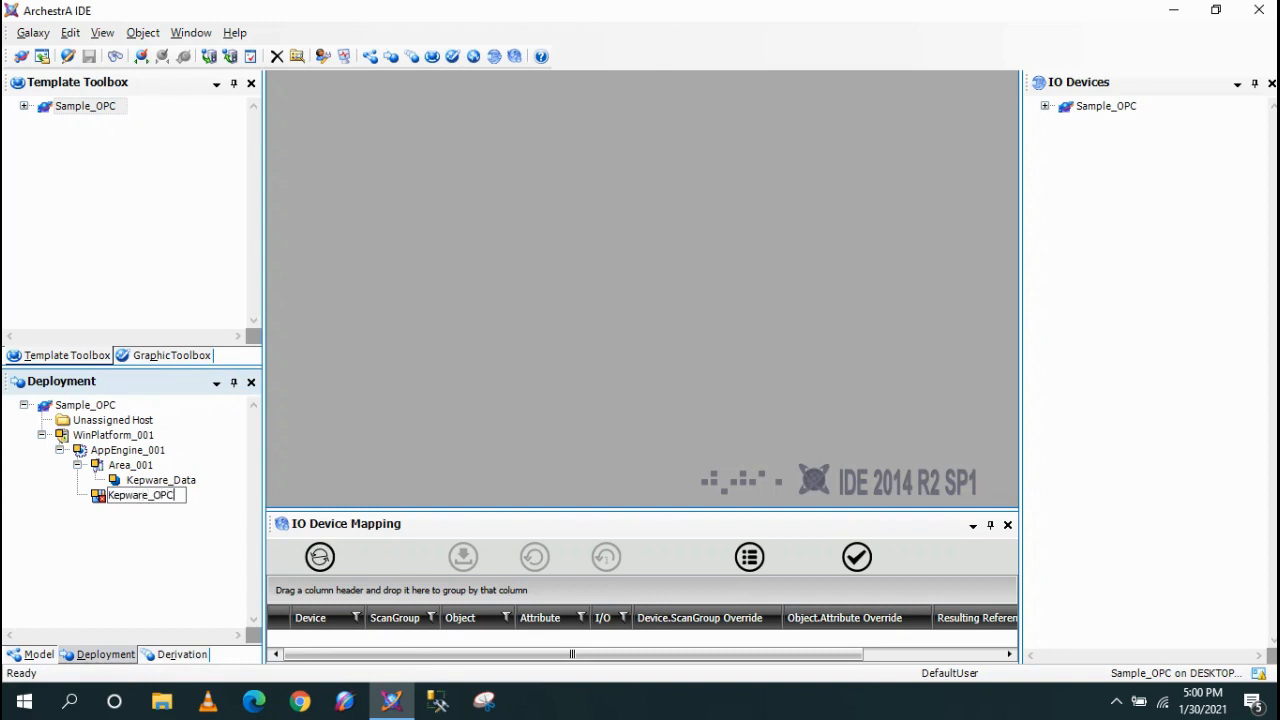
pyautogui.press('Return')
# Open the Kepware_OPC object for configuration and go to the server node setting in its general options.
pyautogui.click(131, 540)
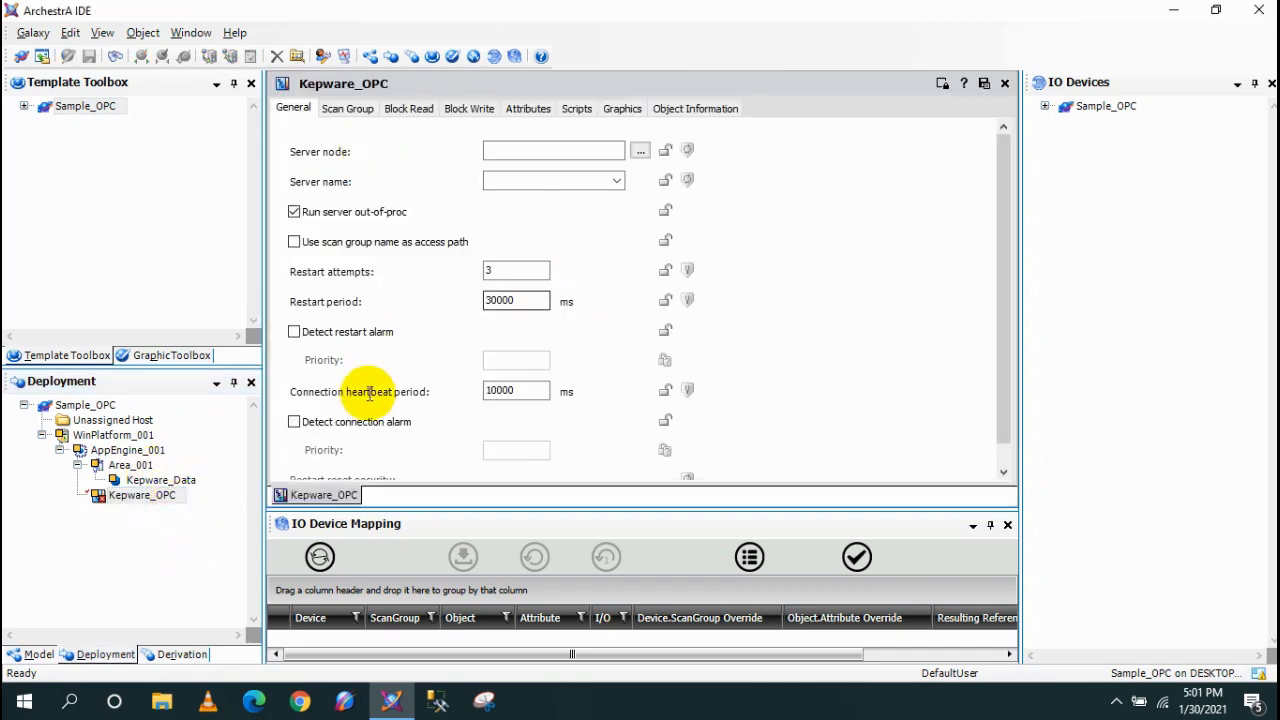
pyautogui.click(516, 150)
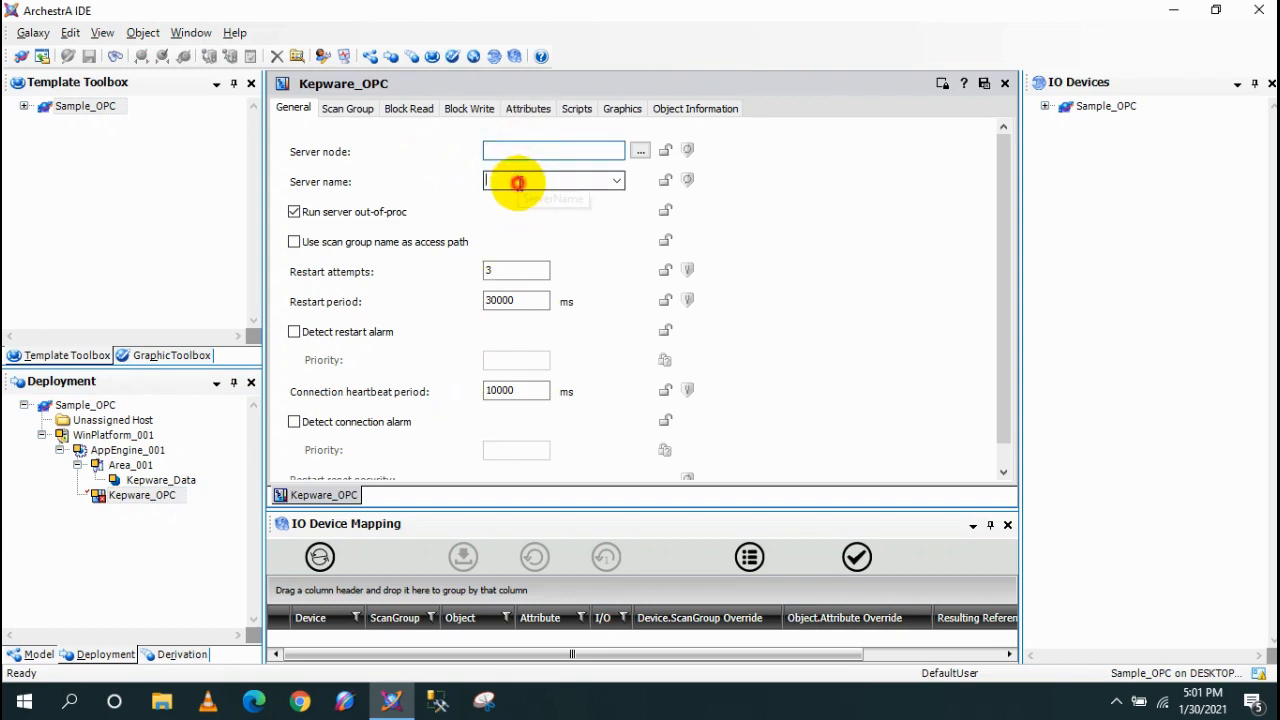
pyautogui.click(522, 150)
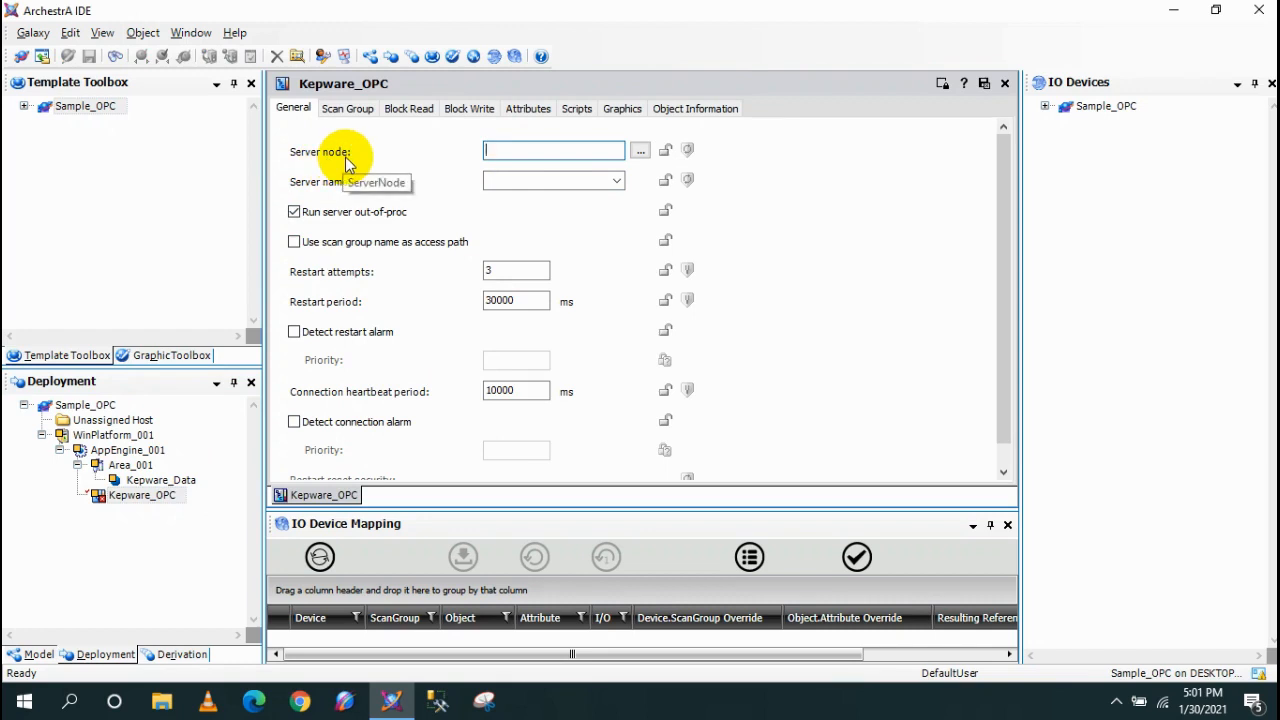
# Copy the network address DESKTOP-N2BNFF4 from the WinPlatform_001 object into the server node setting of Kepware_OPC.
pyautogui.click(115, 435)
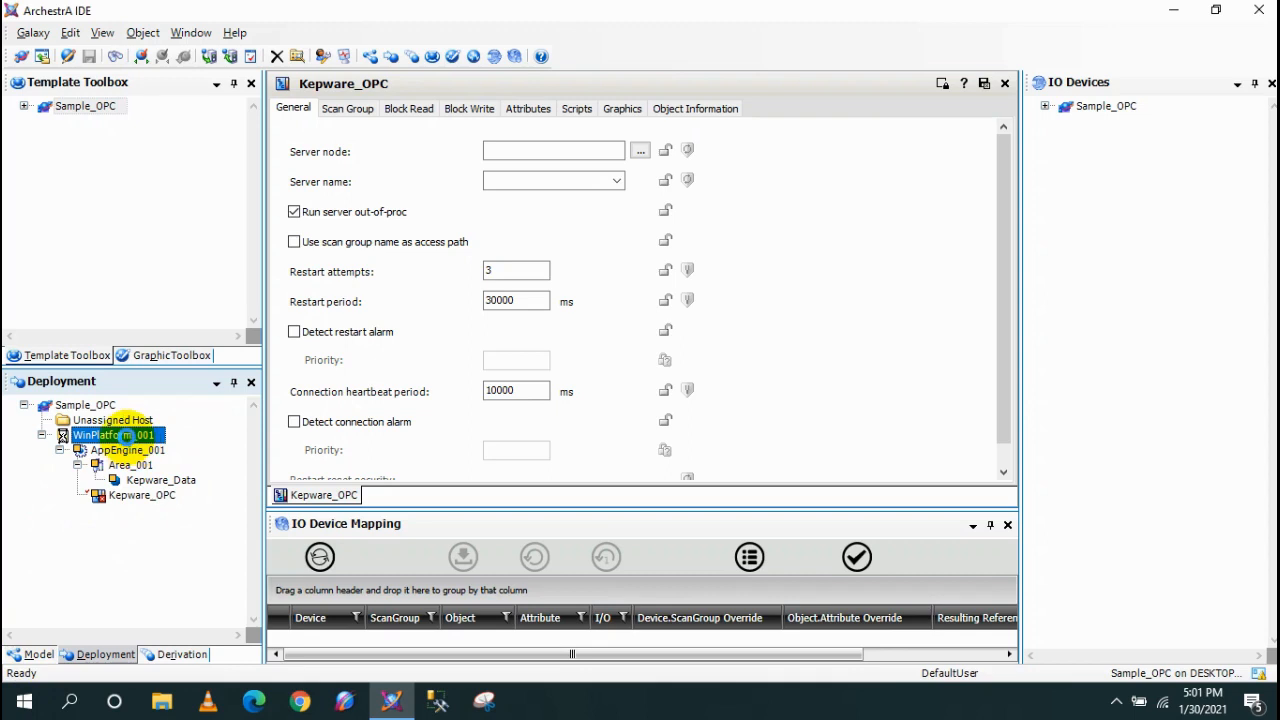
pyautogui.doubleClick(113, 433)
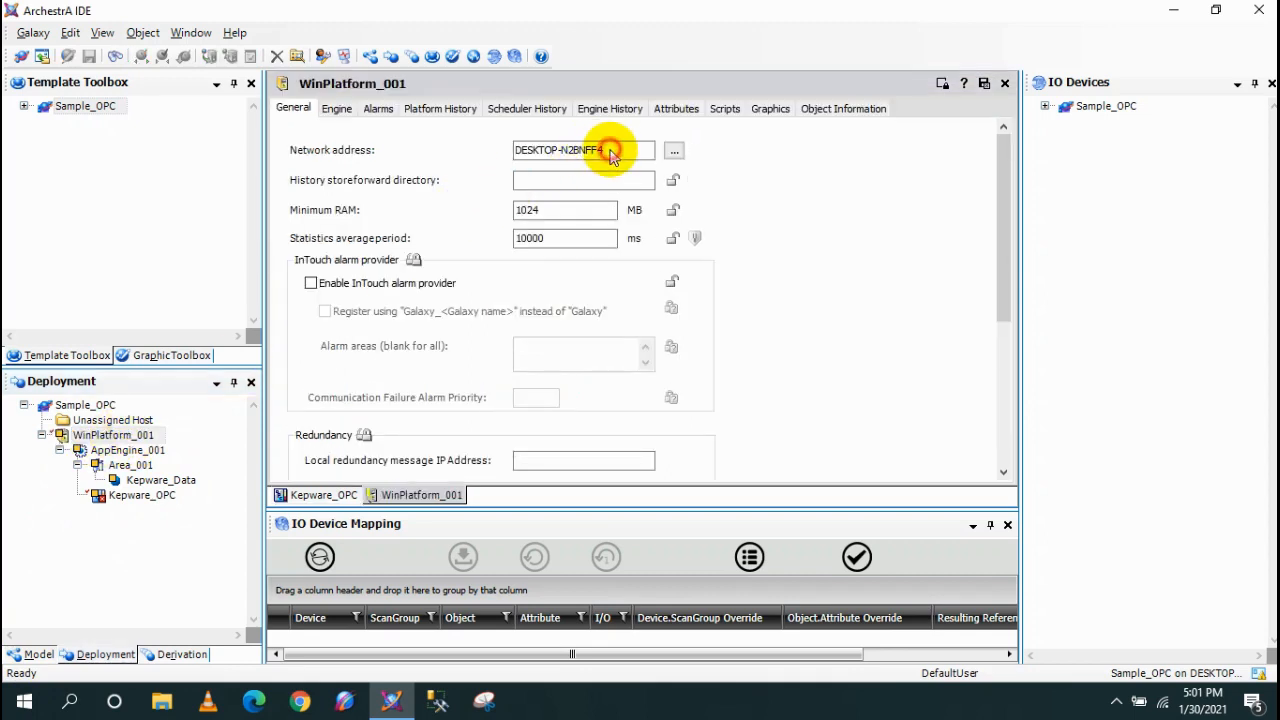
pyautogui.moveTo(617, 149); pyautogui.dragTo(524, 157)
pyautogui.hotkey('ctrl', 'c')
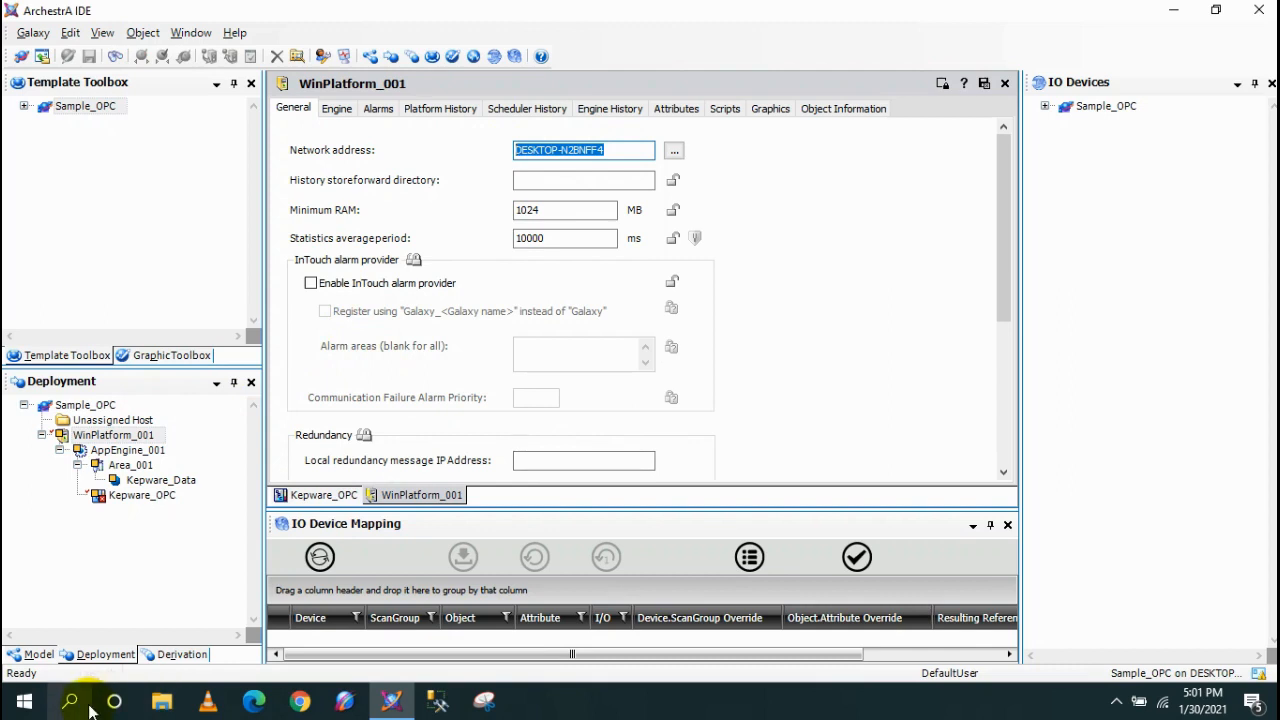
pyautogui.click(1005, 83)
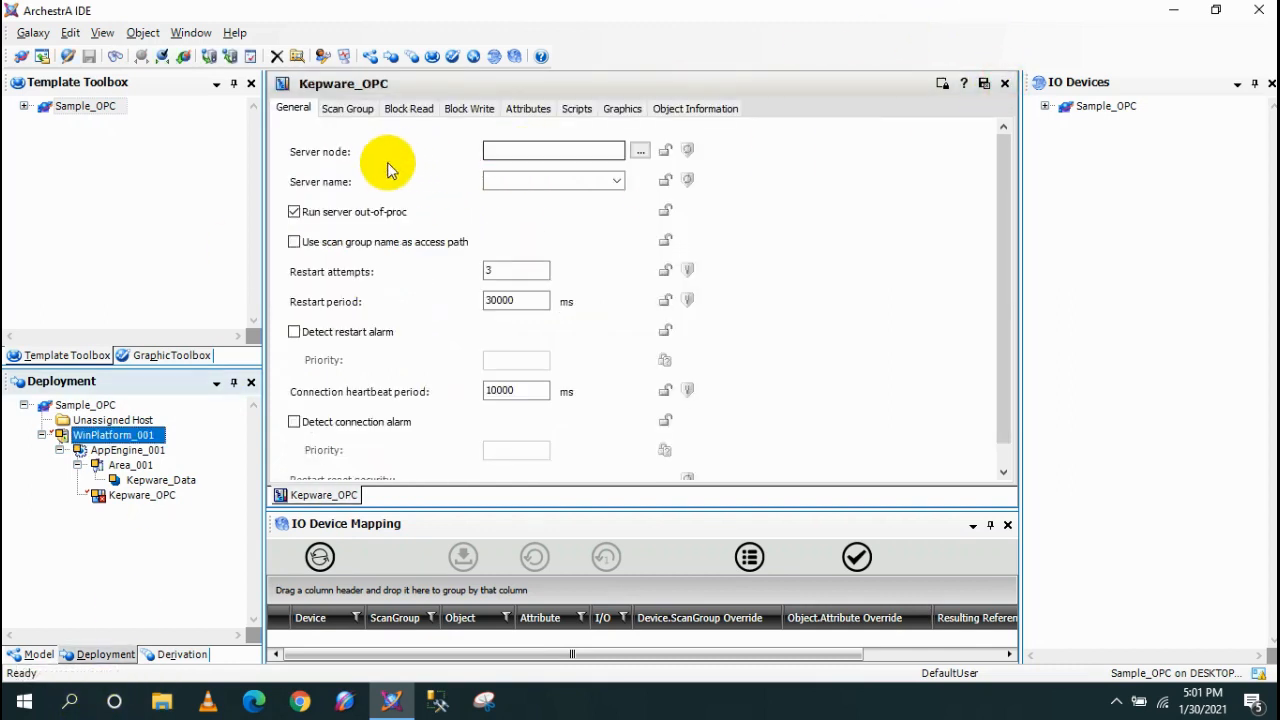
pyautogui.click(534, 150)
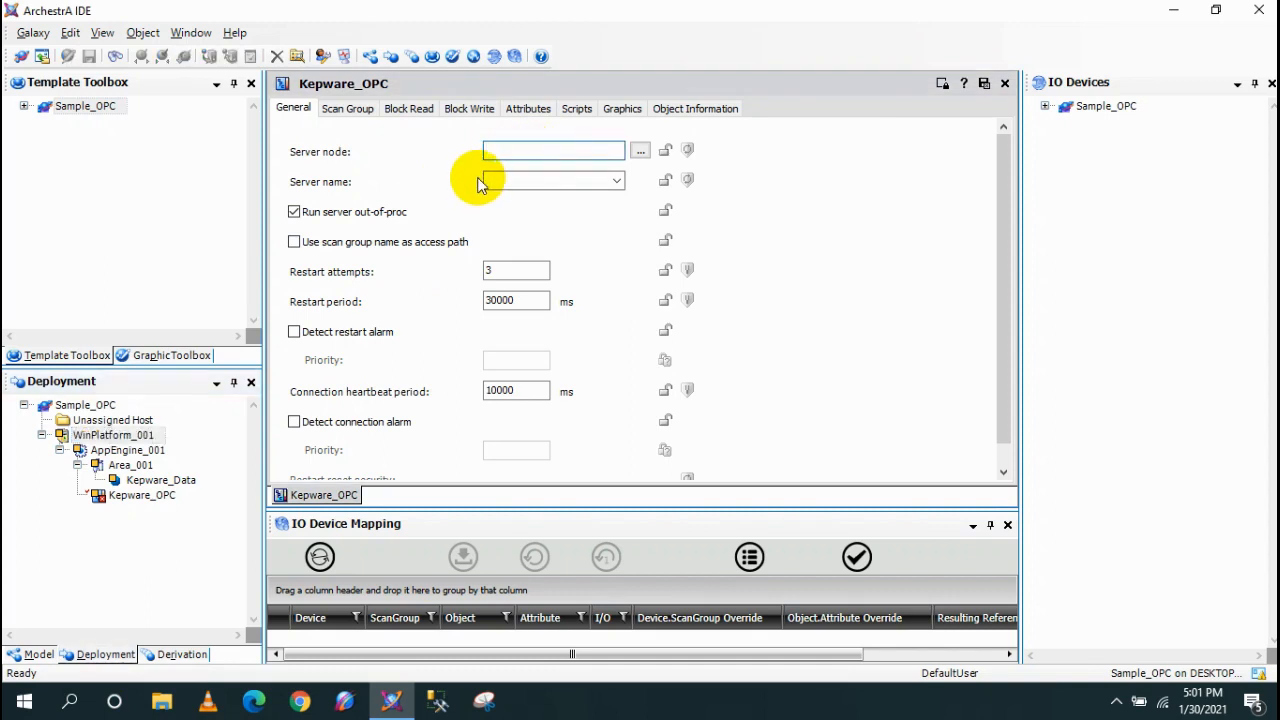
pyautogui.hotkey('ctrl', 'v')
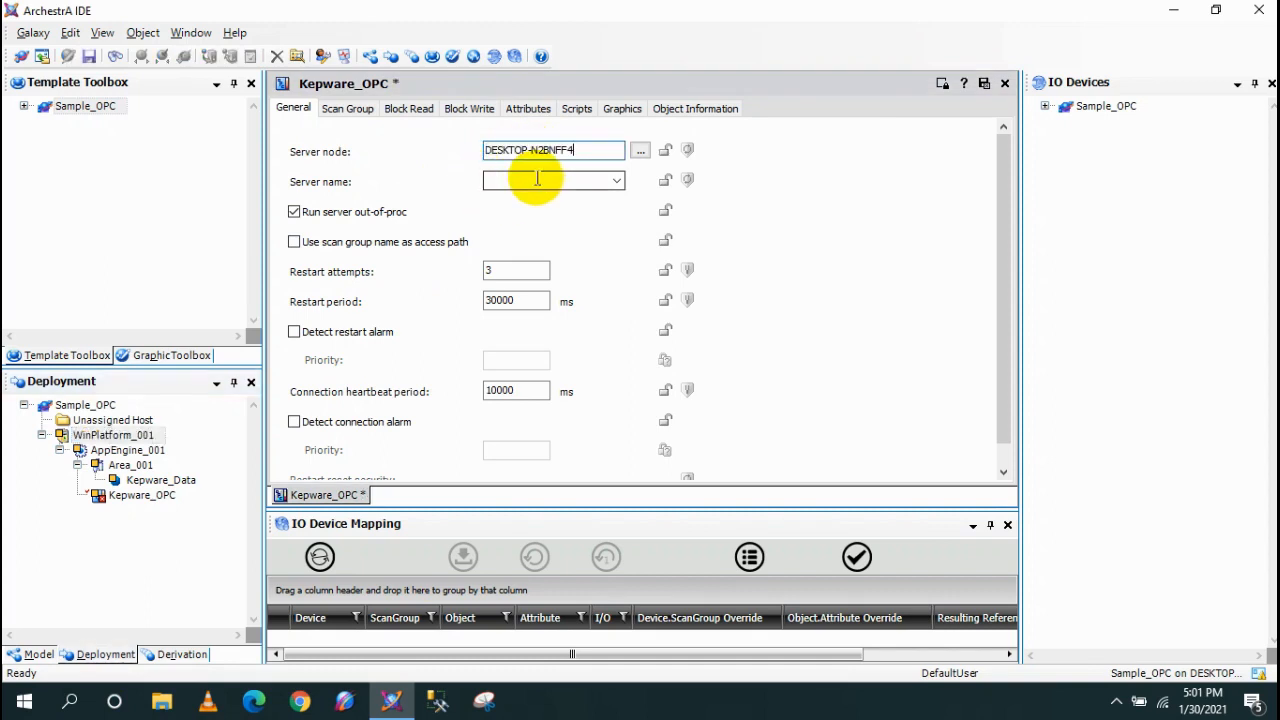
# Set the server name of Kepware_OPC to KEPware.KEPServerEx.V4.
pyautogui.click(537, 178)
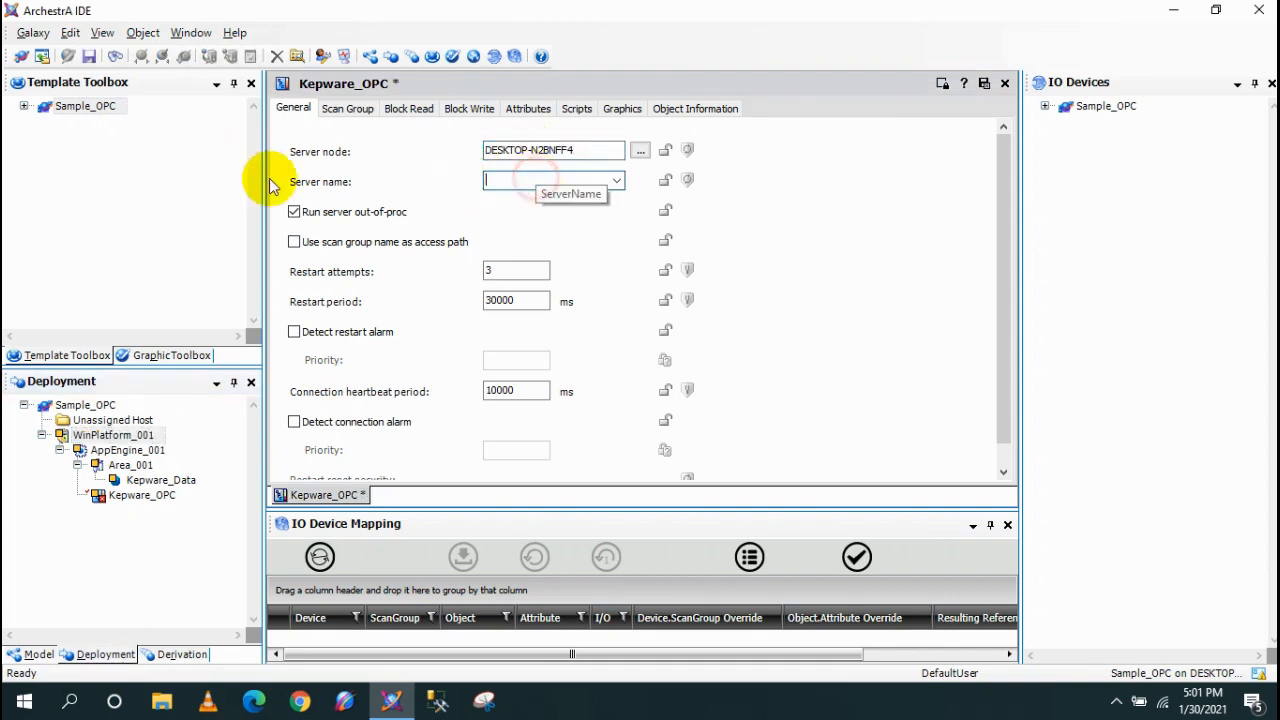
pyautogui.click(616, 182)
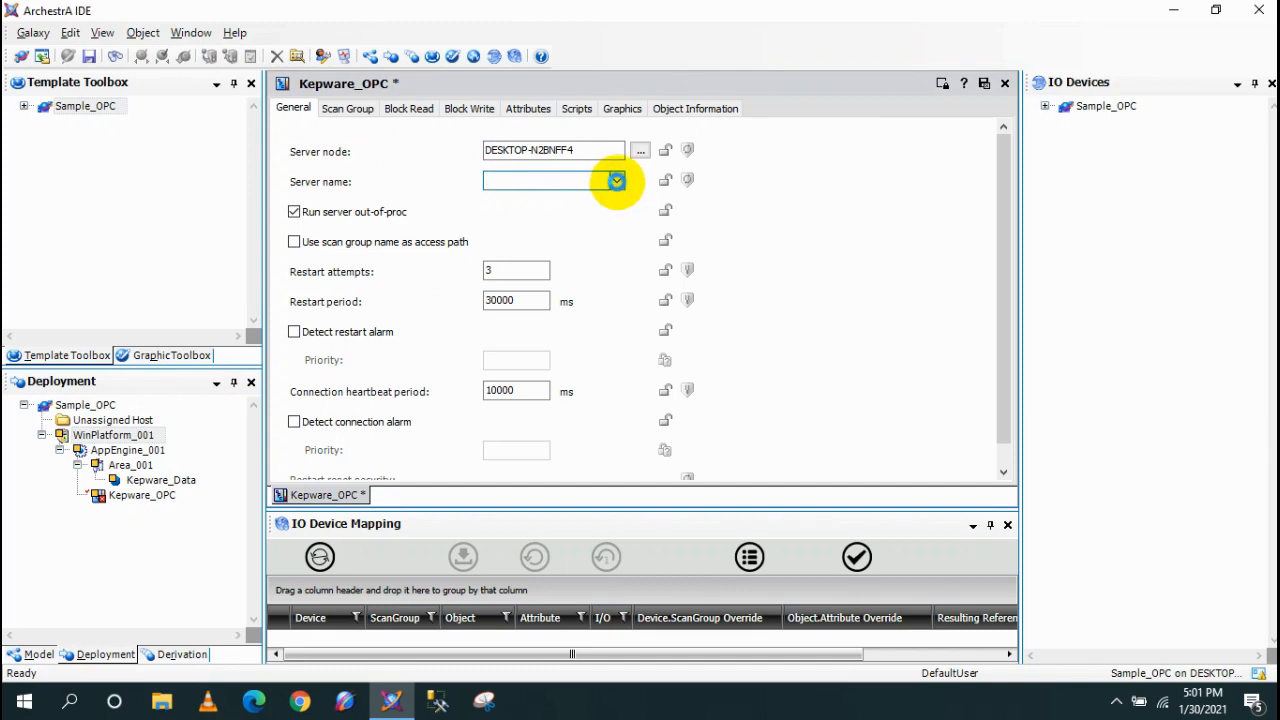
pyautogui.click(616, 182)
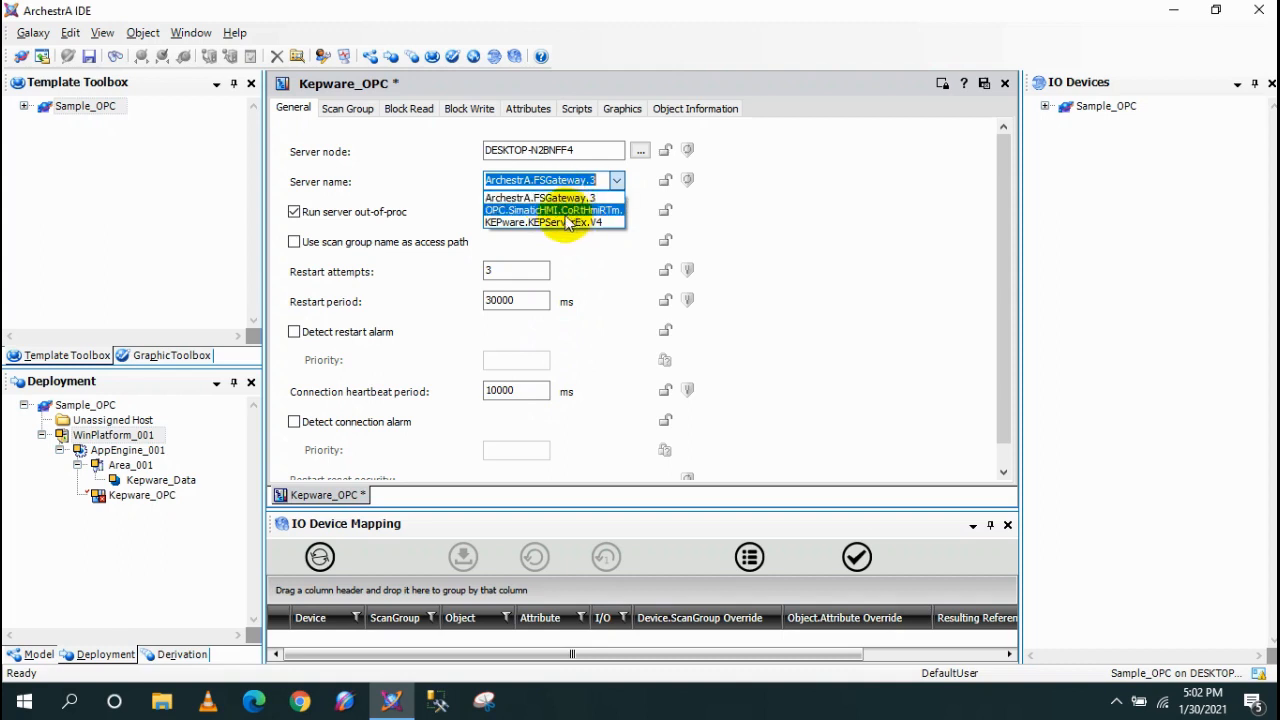
pyautogui.click(544, 223)
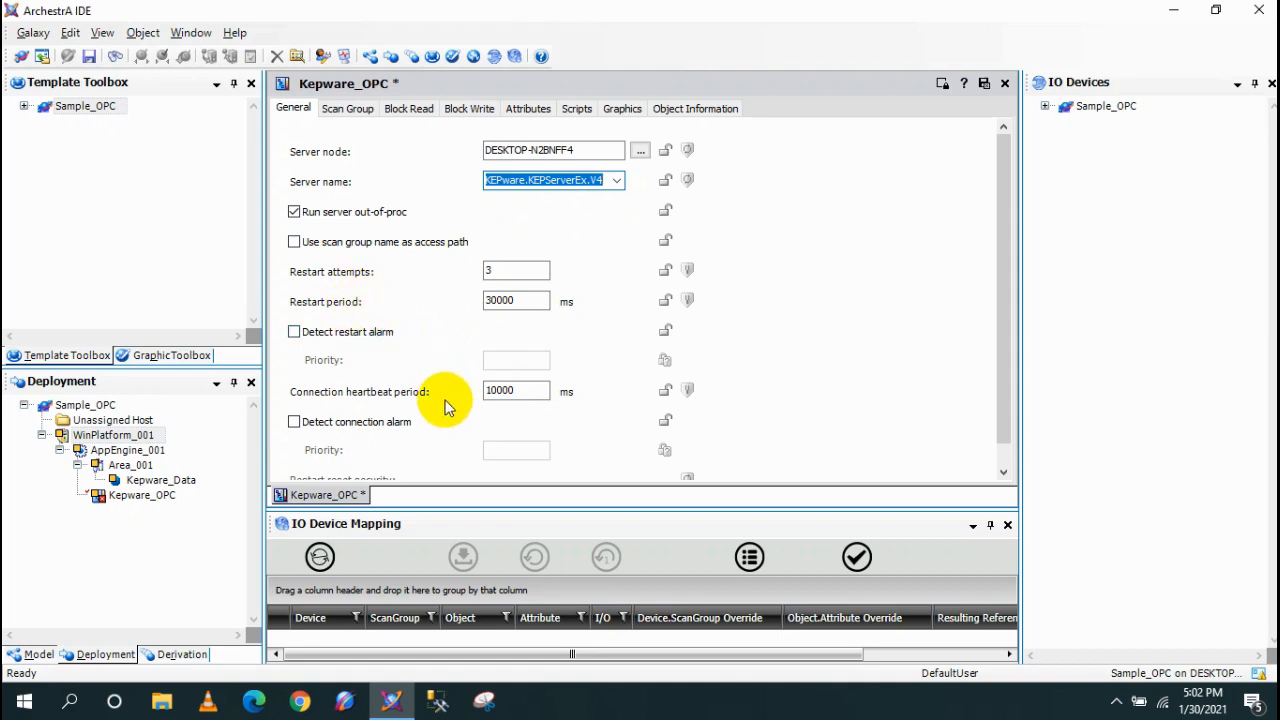
# Add a scan group named Group1 to Kepware_OPC and set its scan mode to Active.
pyautogui.click(348, 112)
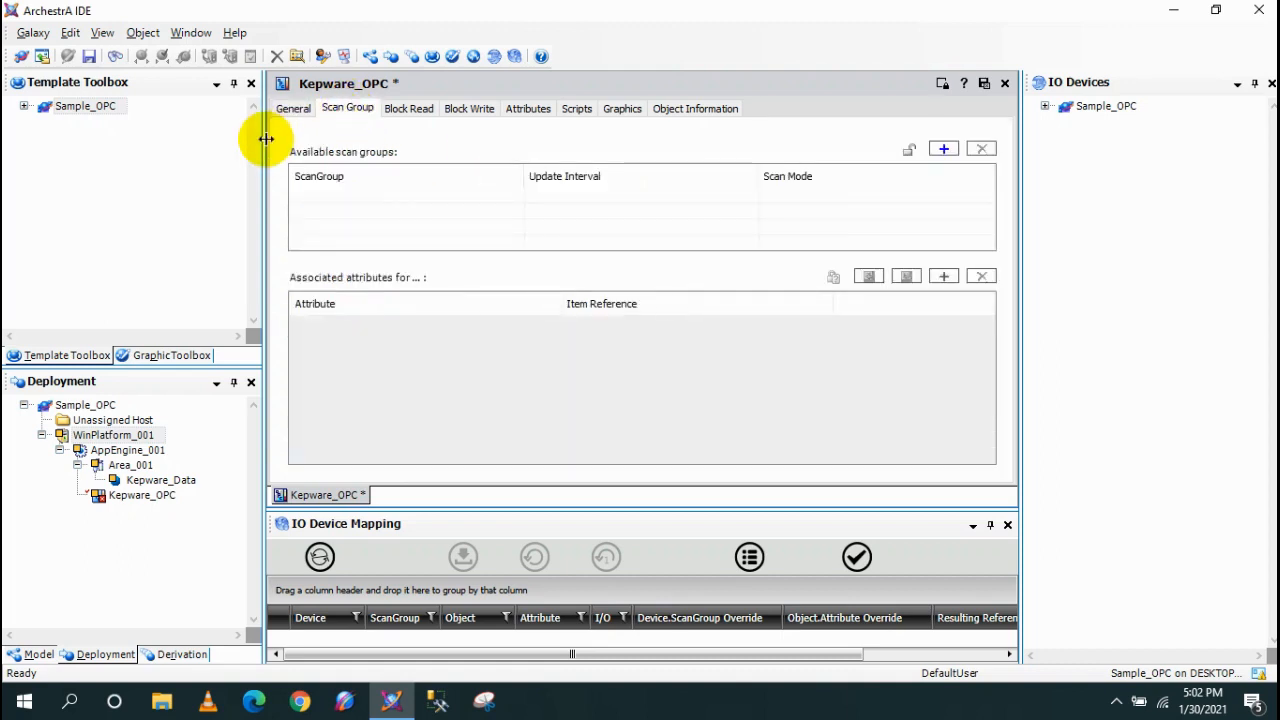
pyautogui.click(943, 148)
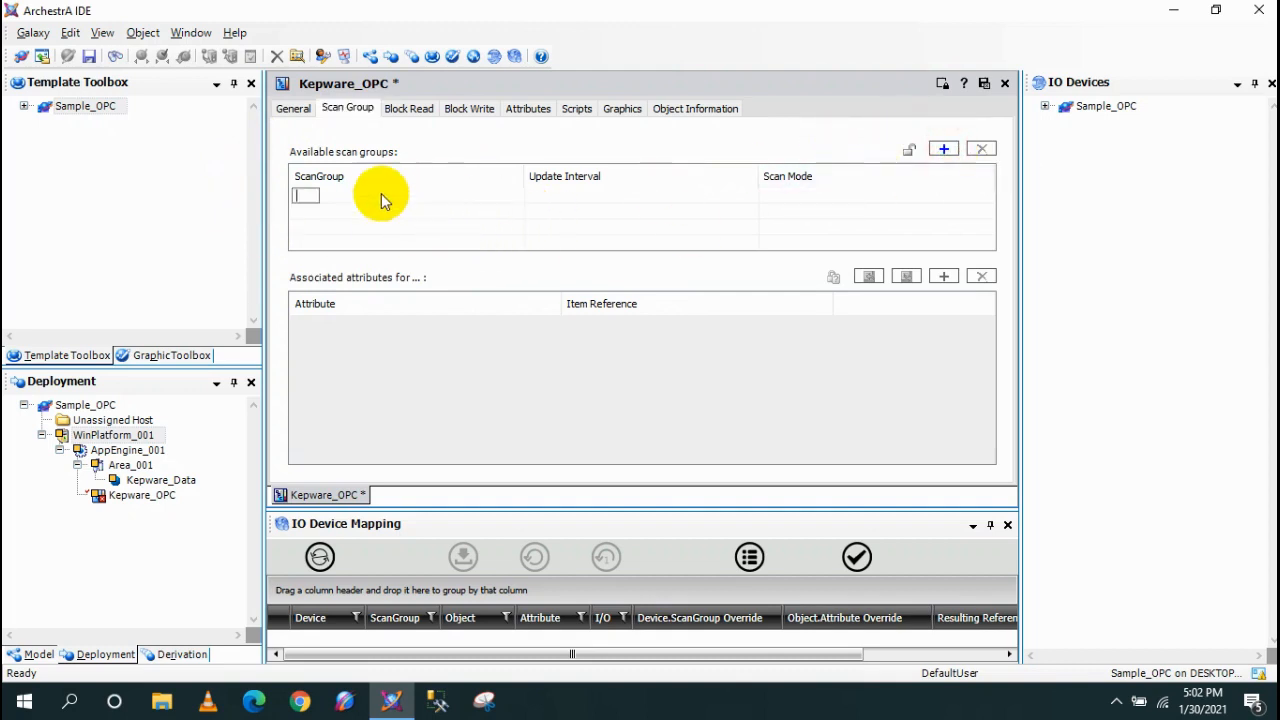
pyautogui.write('gR')
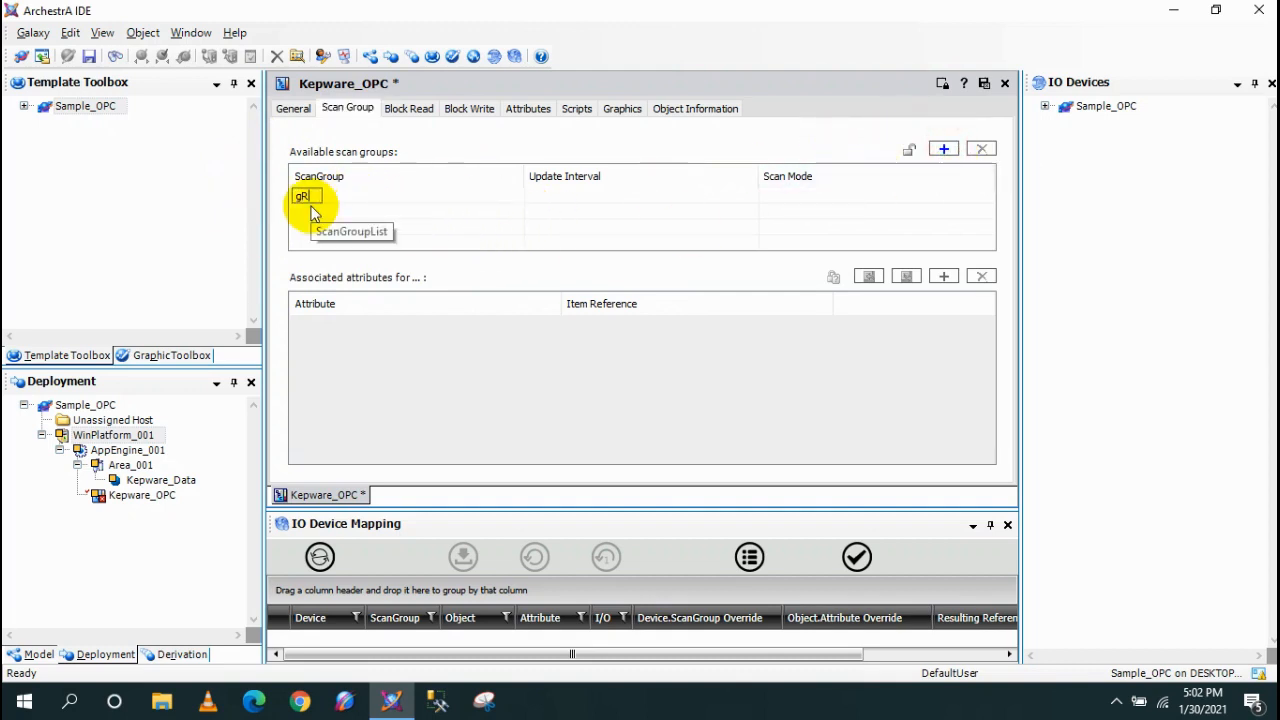
pyautogui.write('Group1')
pyautogui.press('Return')
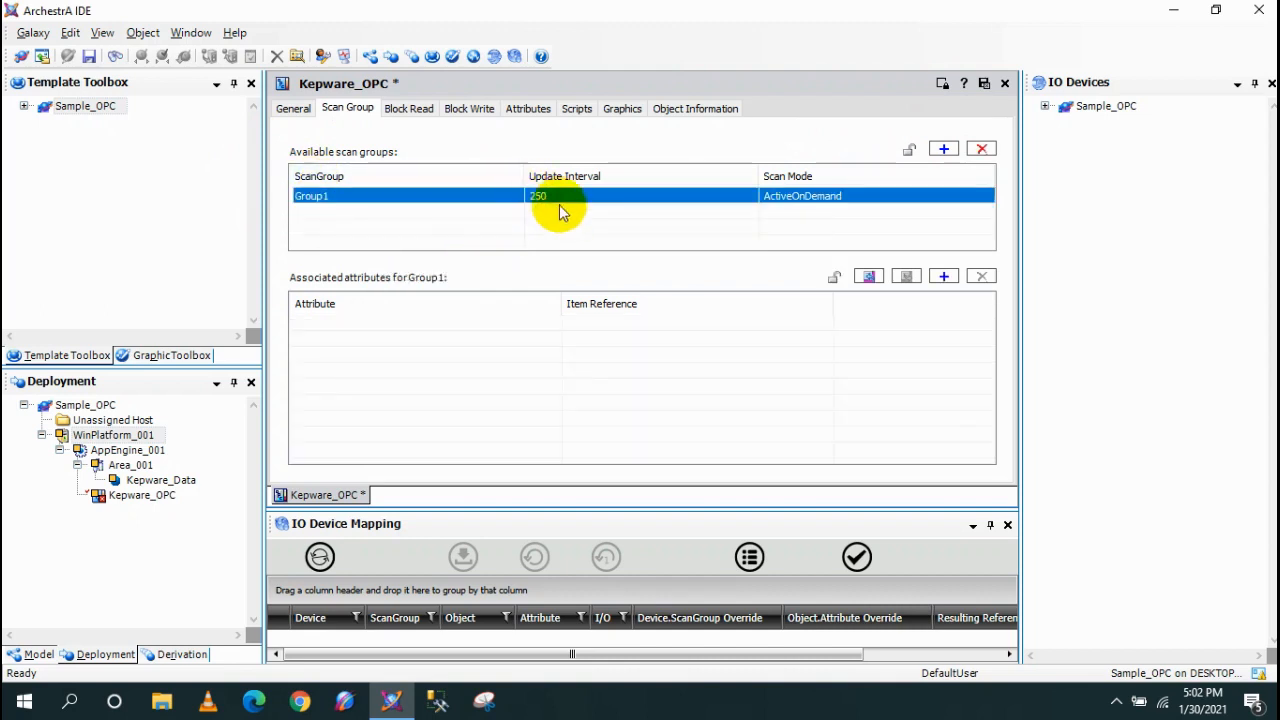
pyautogui.click(781, 198)
pyautogui.click(783, 199)
pyautogui.click(777, 226)
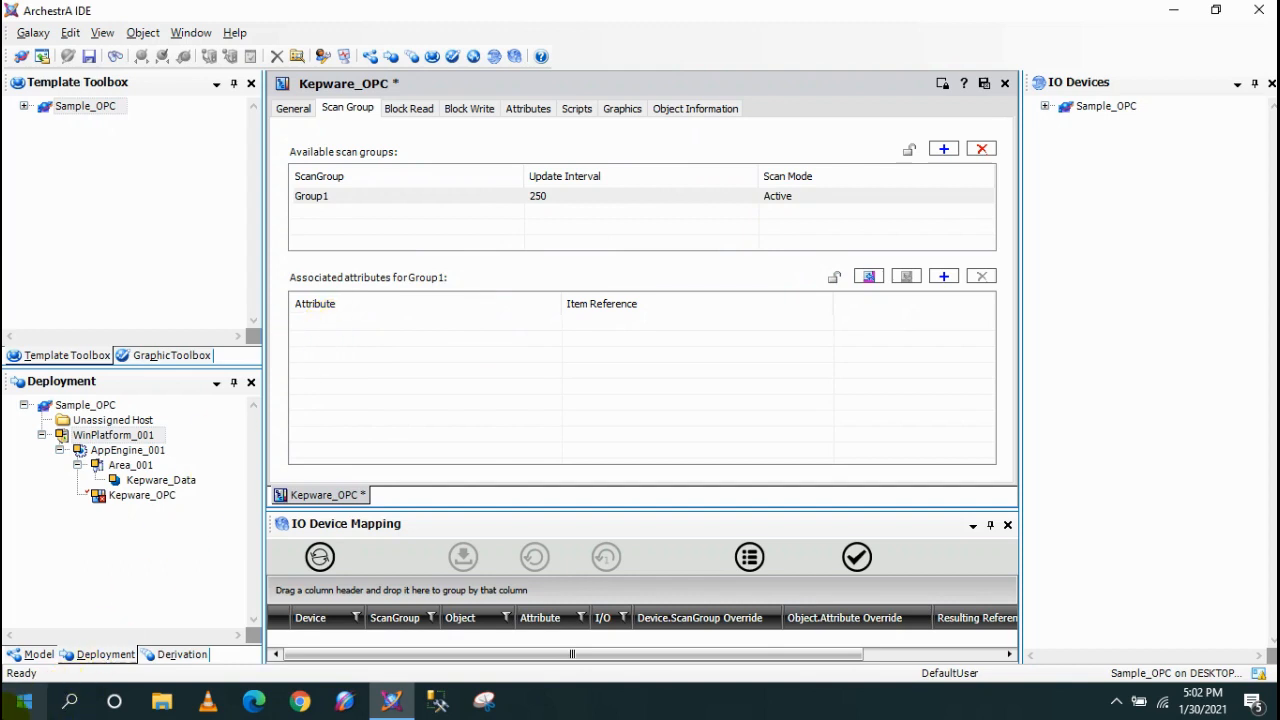
# Minimize the ArchestrA IDE, launch KEPServerEx V4.0 from the desktop and reposition its window.
pyautogui.click(24, 700)
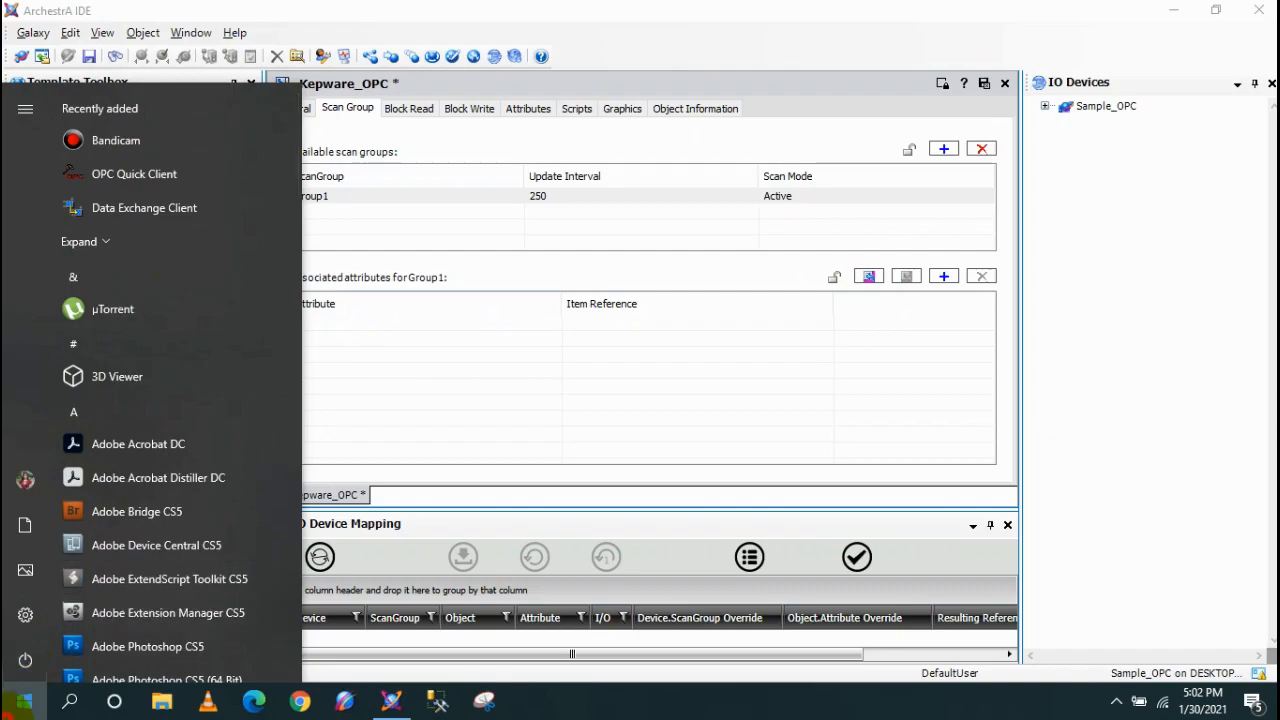
pyautogui.click(24, 704)
pyautogui.click(1173, 10)
pyautogui.click(112, 56)
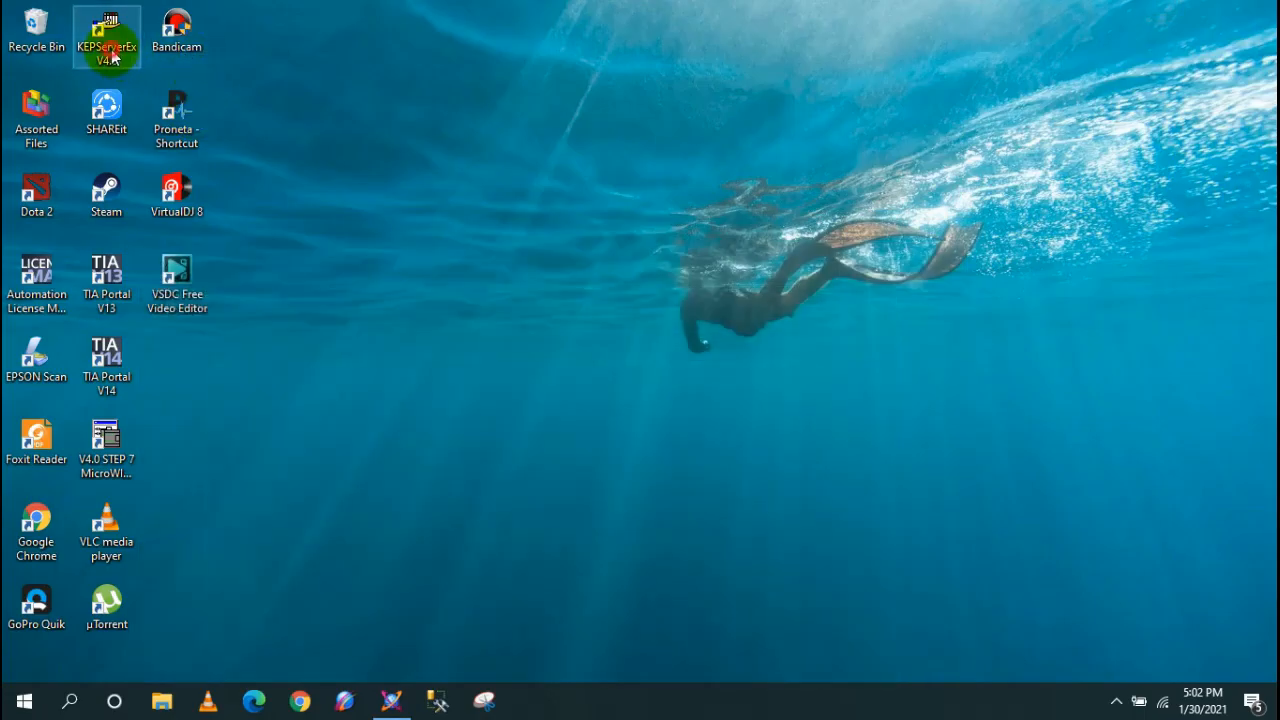
pyautogui.doubleClick(112, 56)
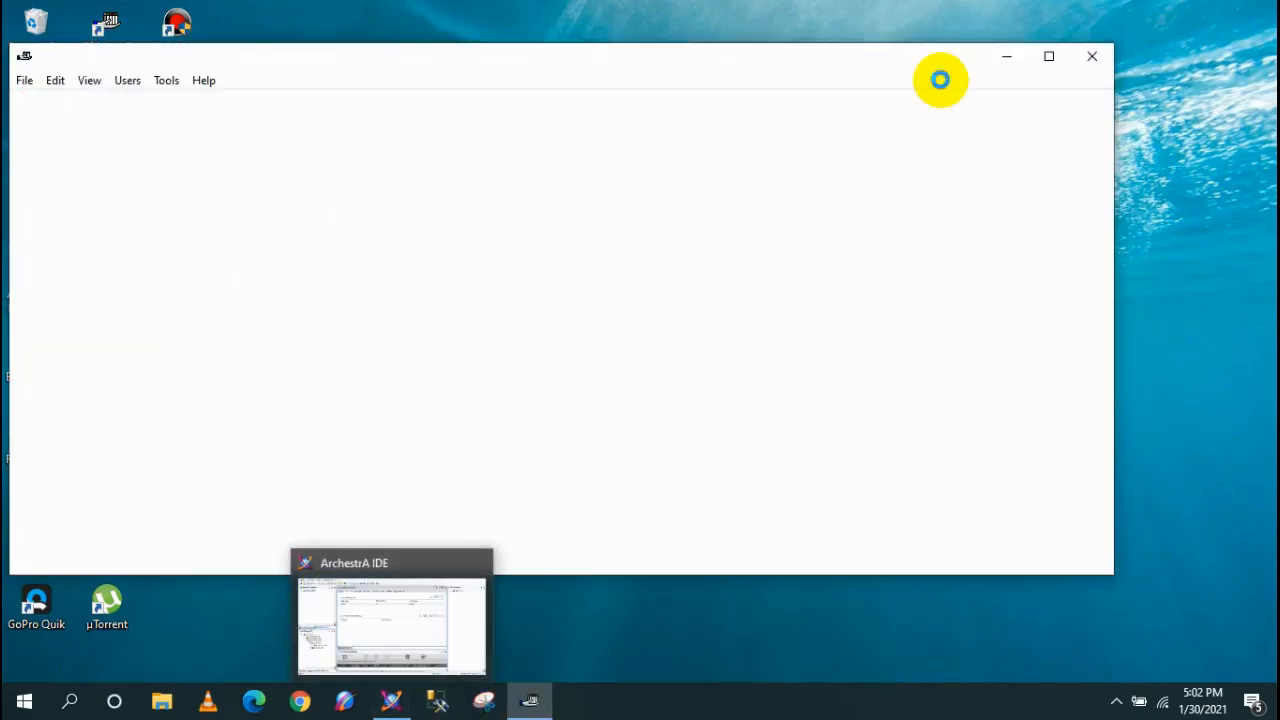
pyautogui.moveTo(700, 63); pyautogui.dragTo(897, 45)
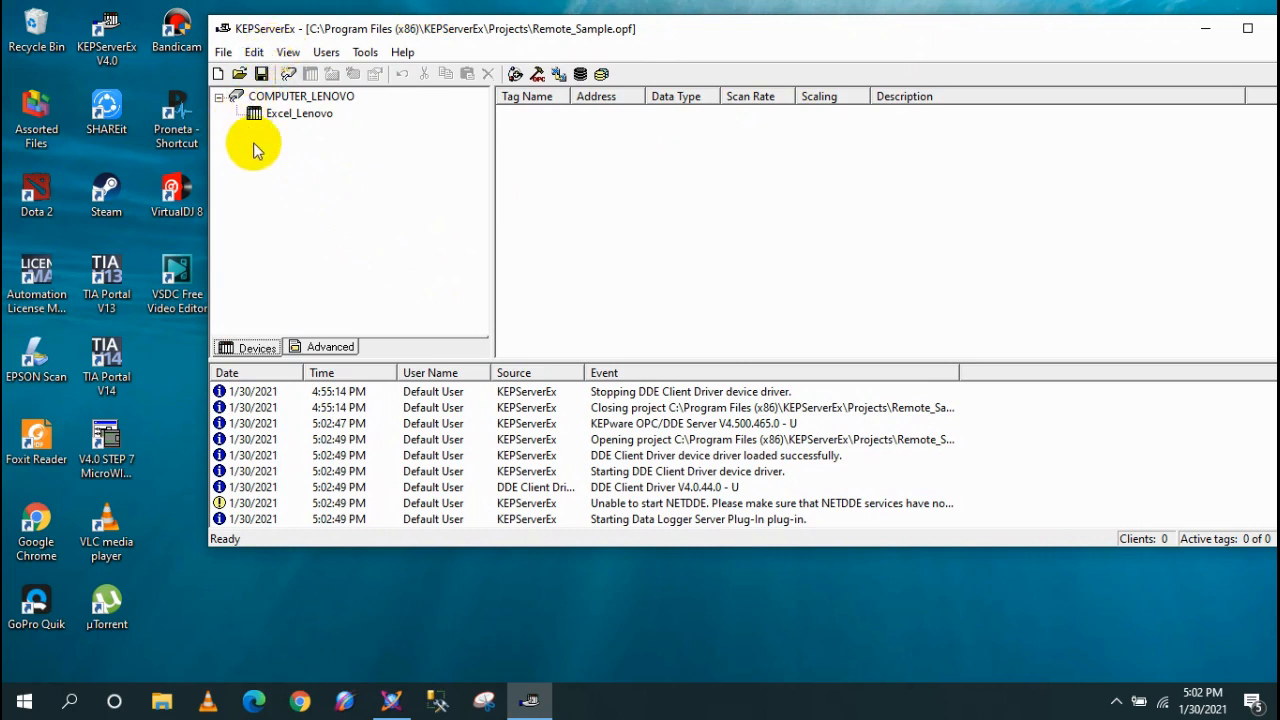
# Start a new KEPServerEx project and begin a channel named Excel.
pyautogui.click(218, 74)
pyautogui.click(284, 97)
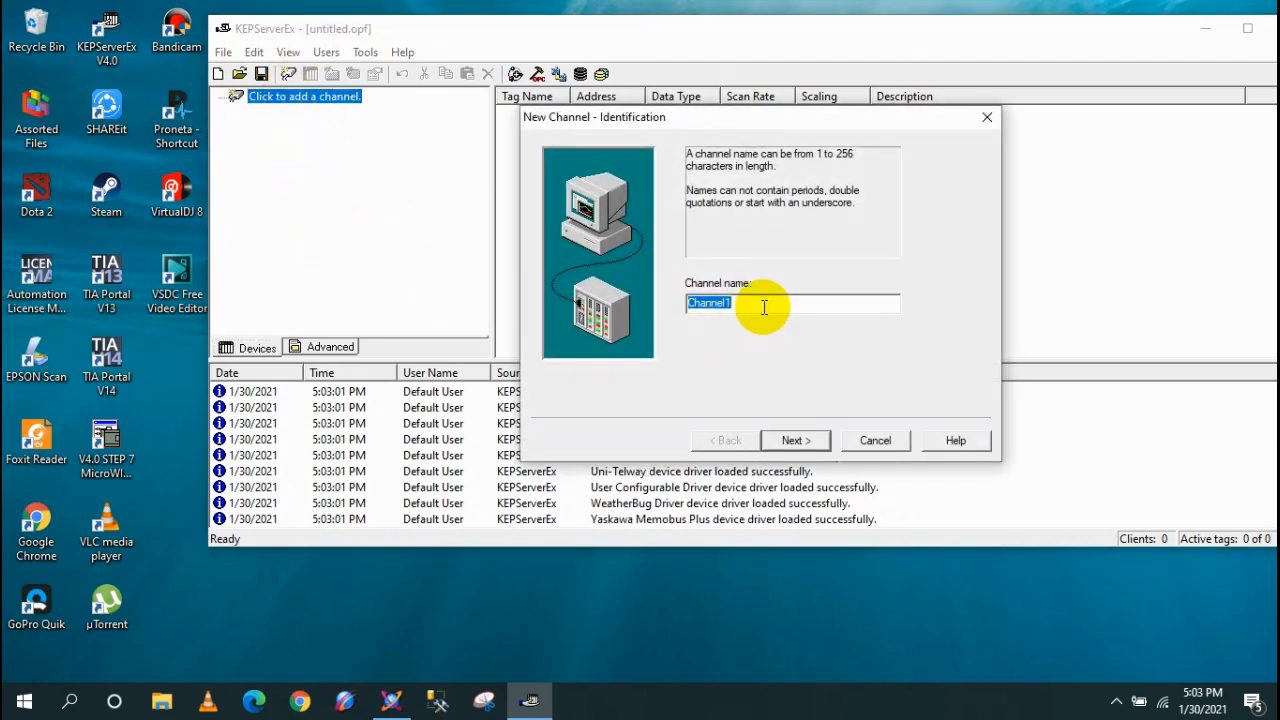
pyautogui.write('Excel')
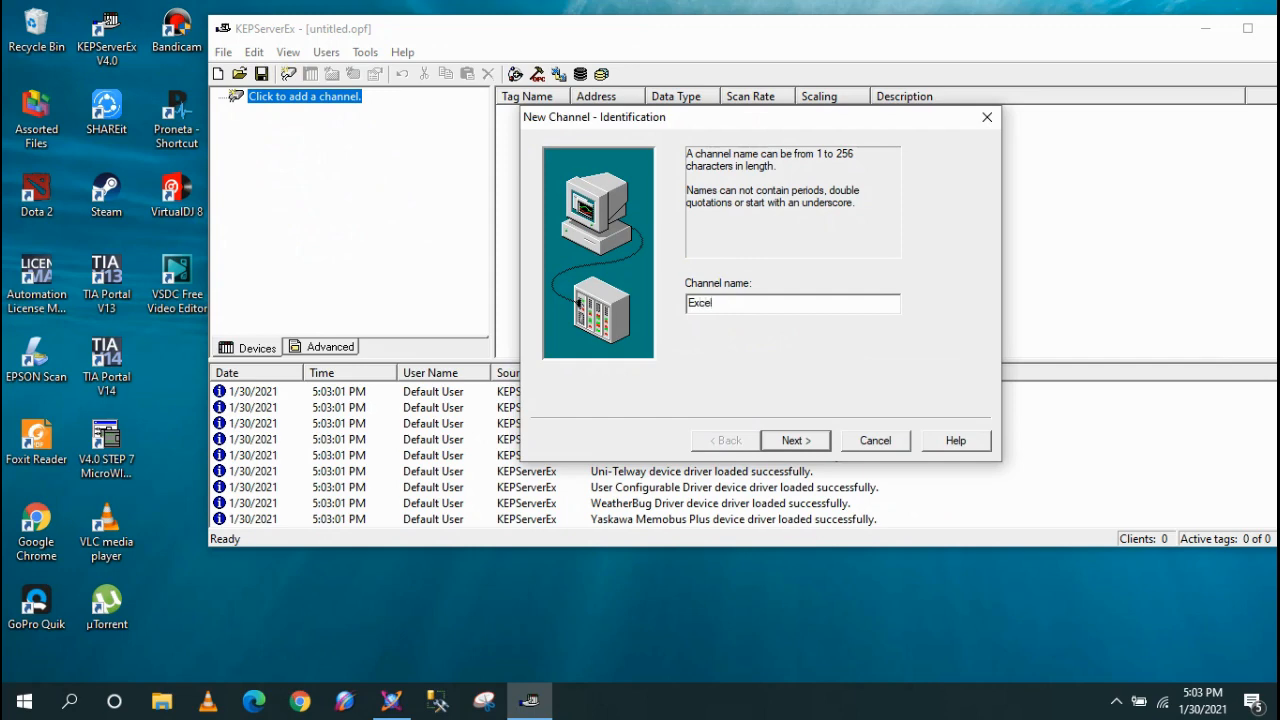
pyautogui.click(797, 440)
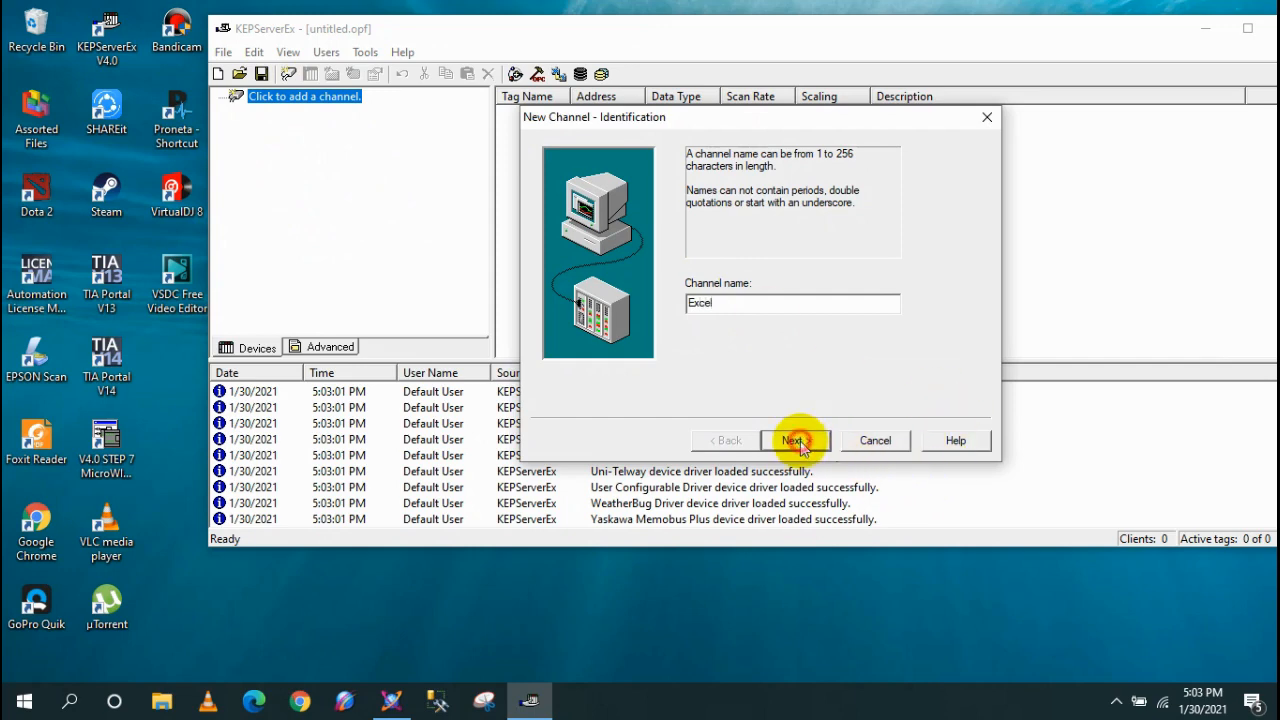
# Assign the DDE Client Driver to the Excel channel and finish it with the default write optimizations.
pyautogui.click(766, 306)
pyautogui.scroll(-1, 730, 445)
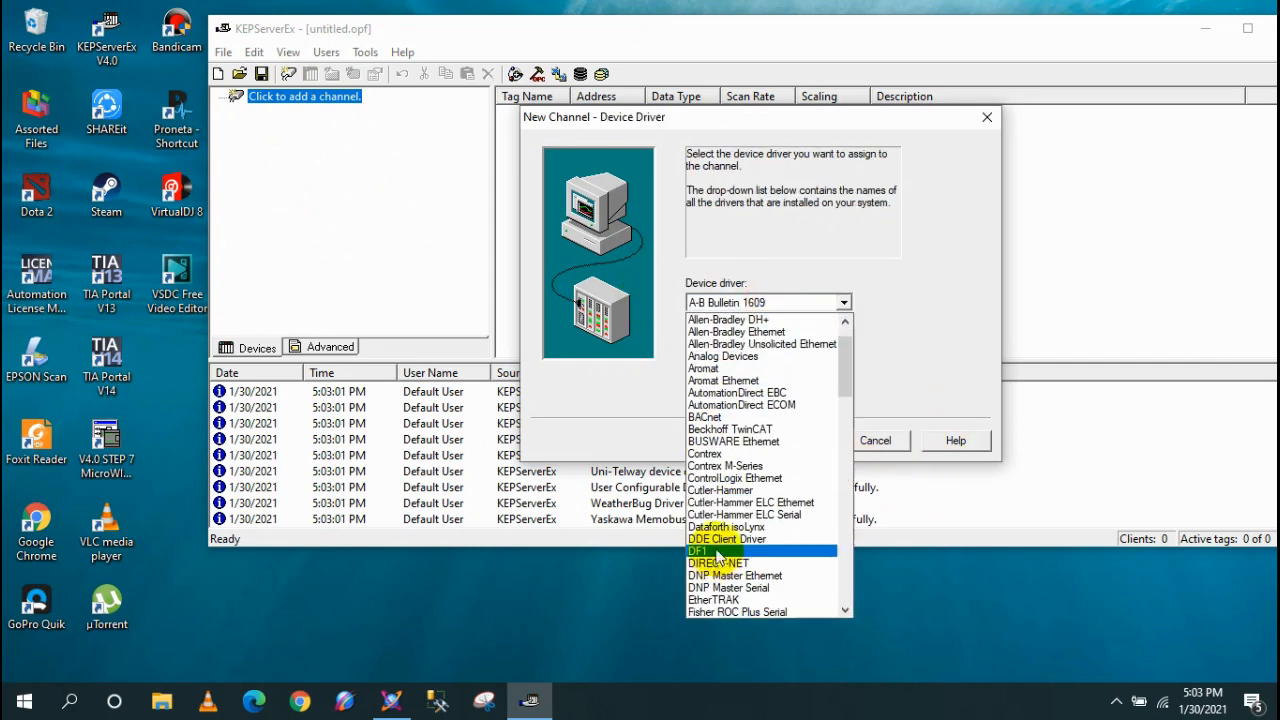
pyautogui.click(716, 530)
pyautogui.click(722, 345)
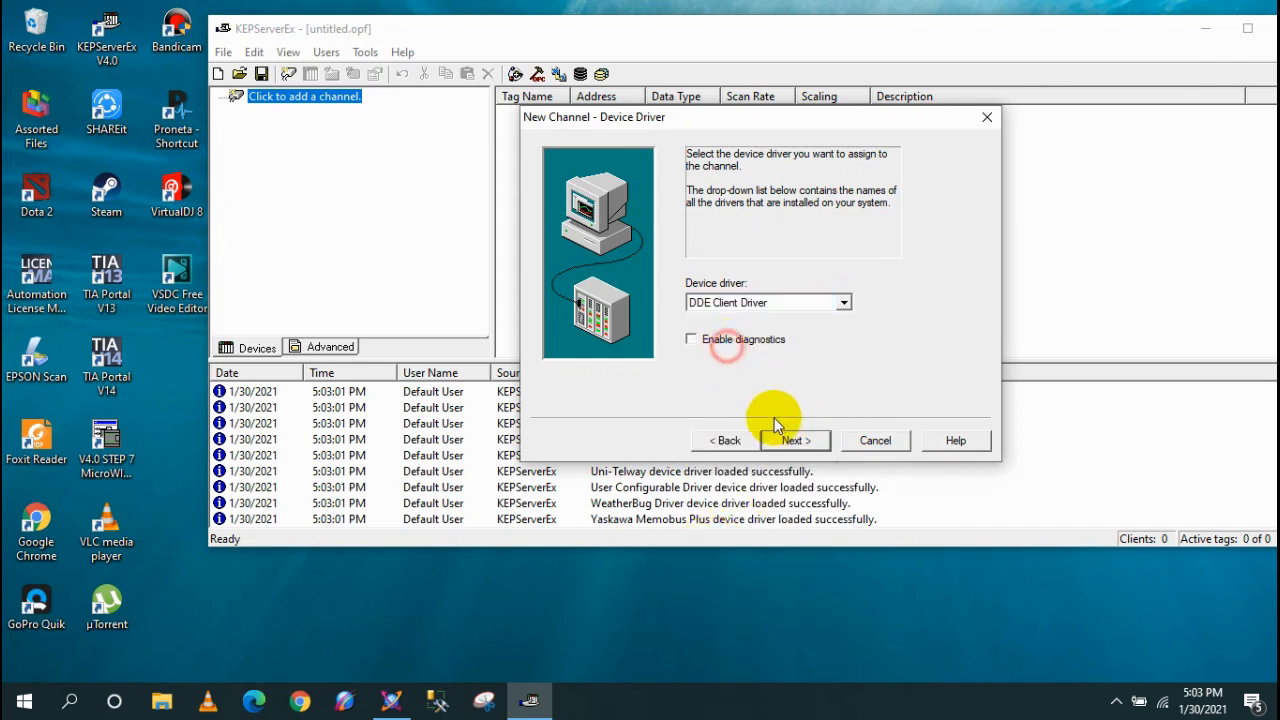
pyautogui.click(777, 441)
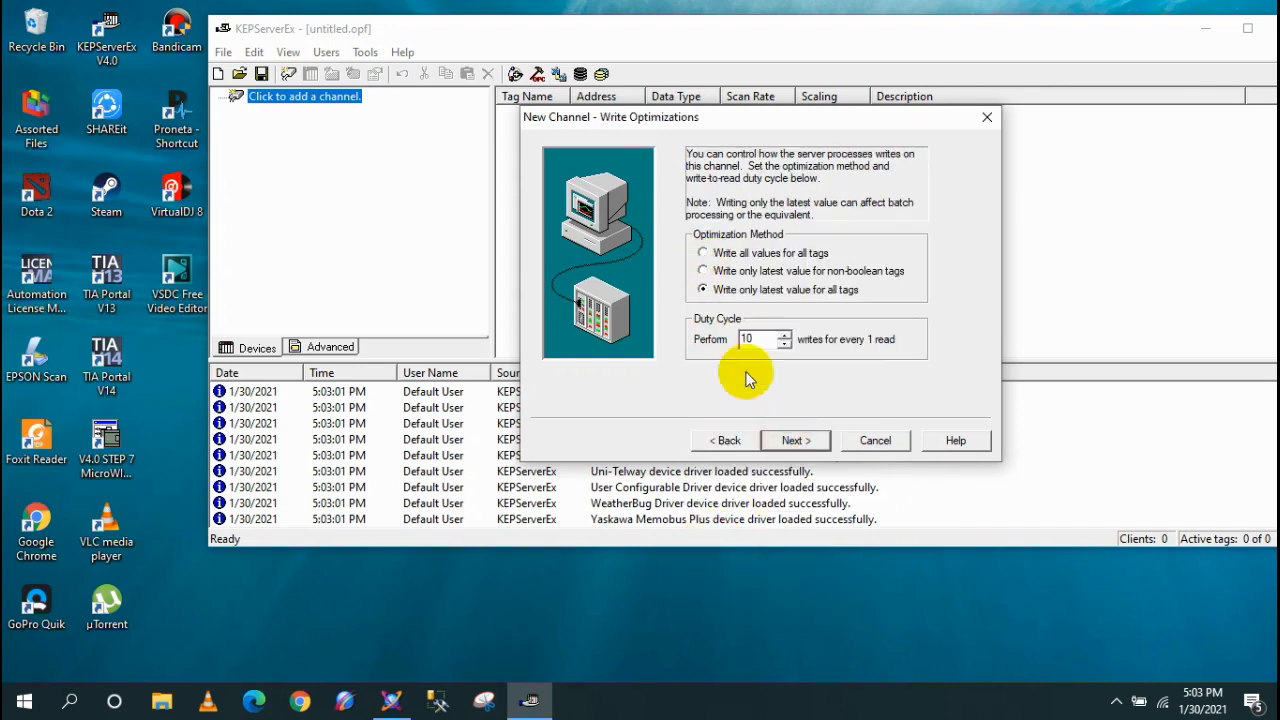
pyautogui.click(789, 440)
pyautogui.click(790, 440)
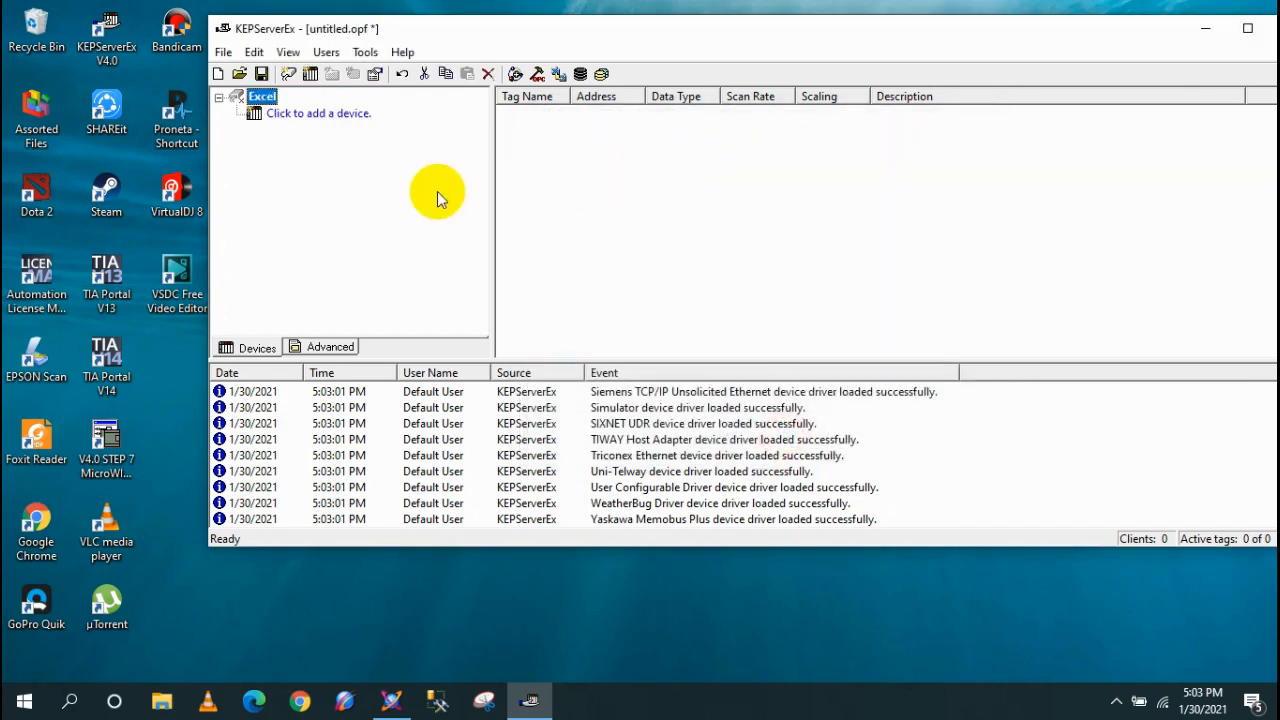
# Add a device named Excelsheet to the Excel channel, keeping the default DDE server communication timings.
pyautogui.click(306, 116)
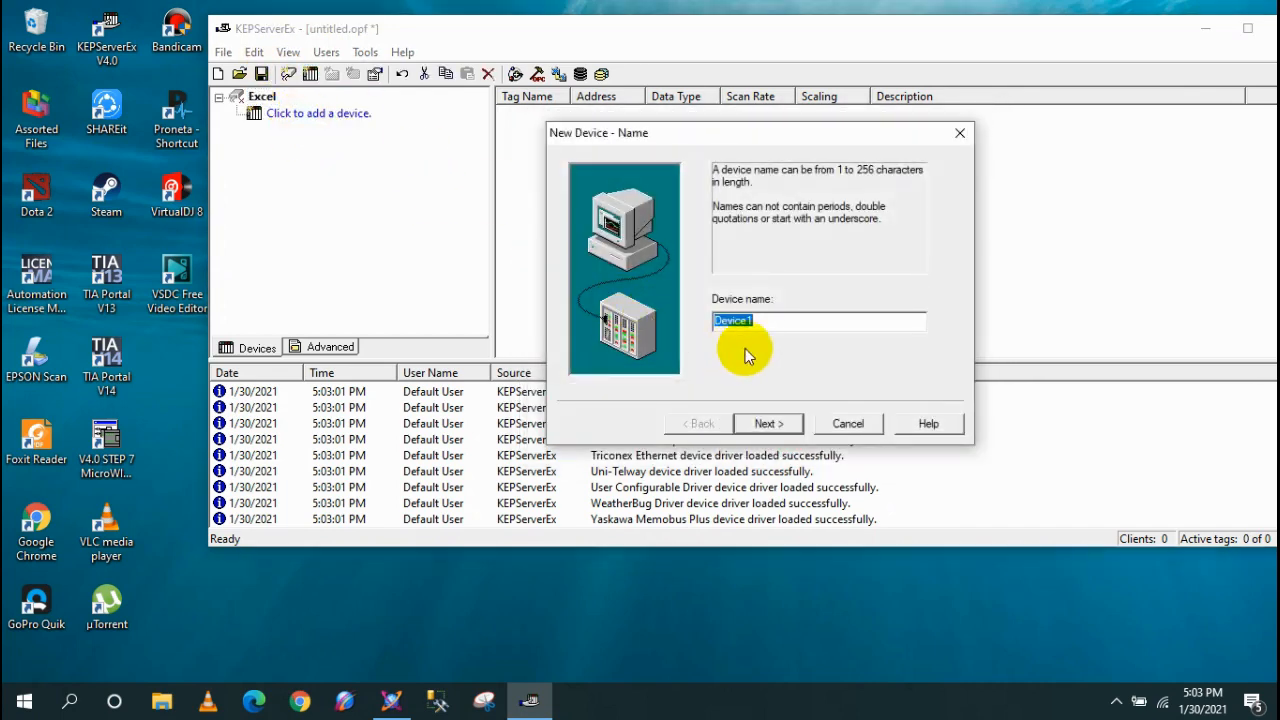
pyautogui.write('START')
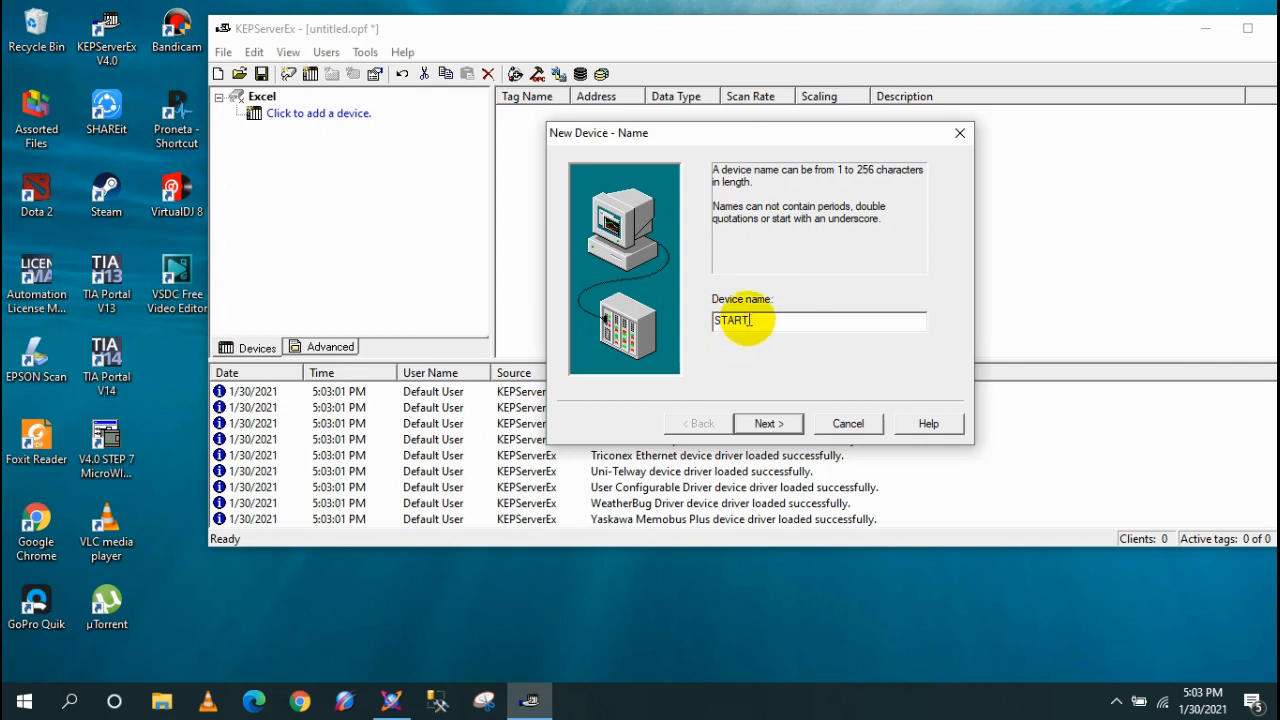
pyautogui.press('BackSpace')
pyautogui.write('Excelsheet')
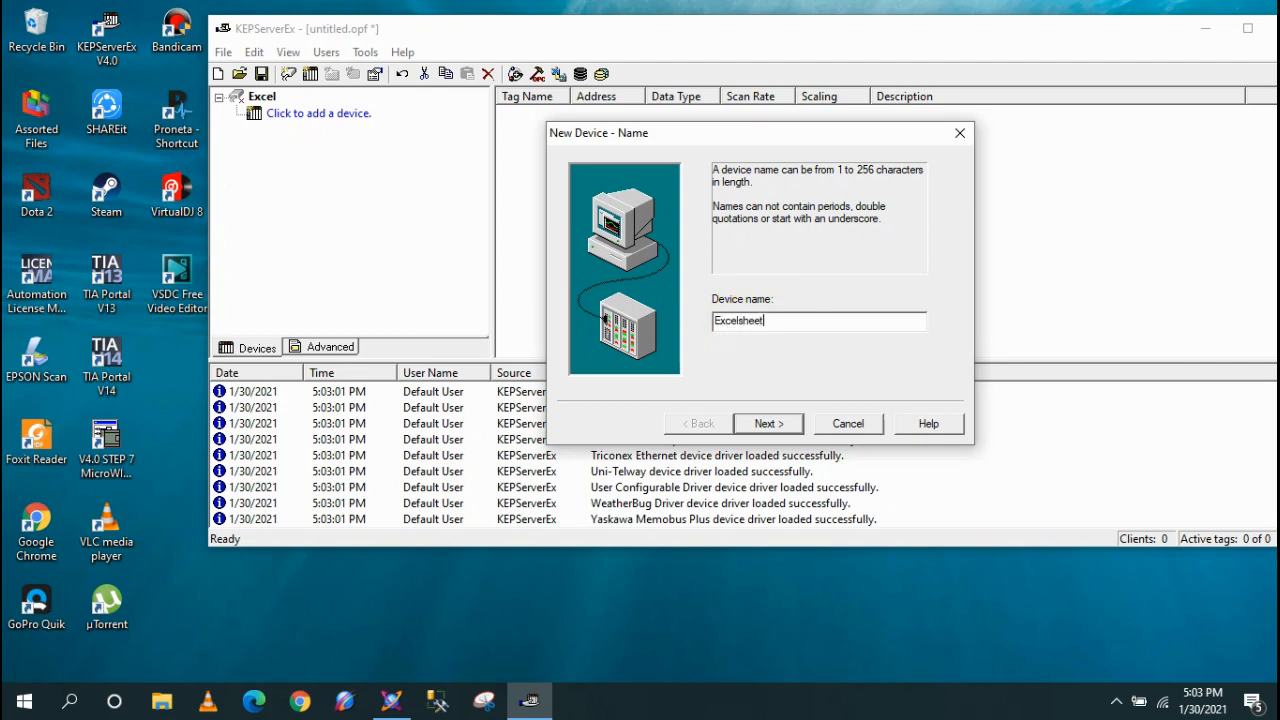
pyautogui.click(768, 423)
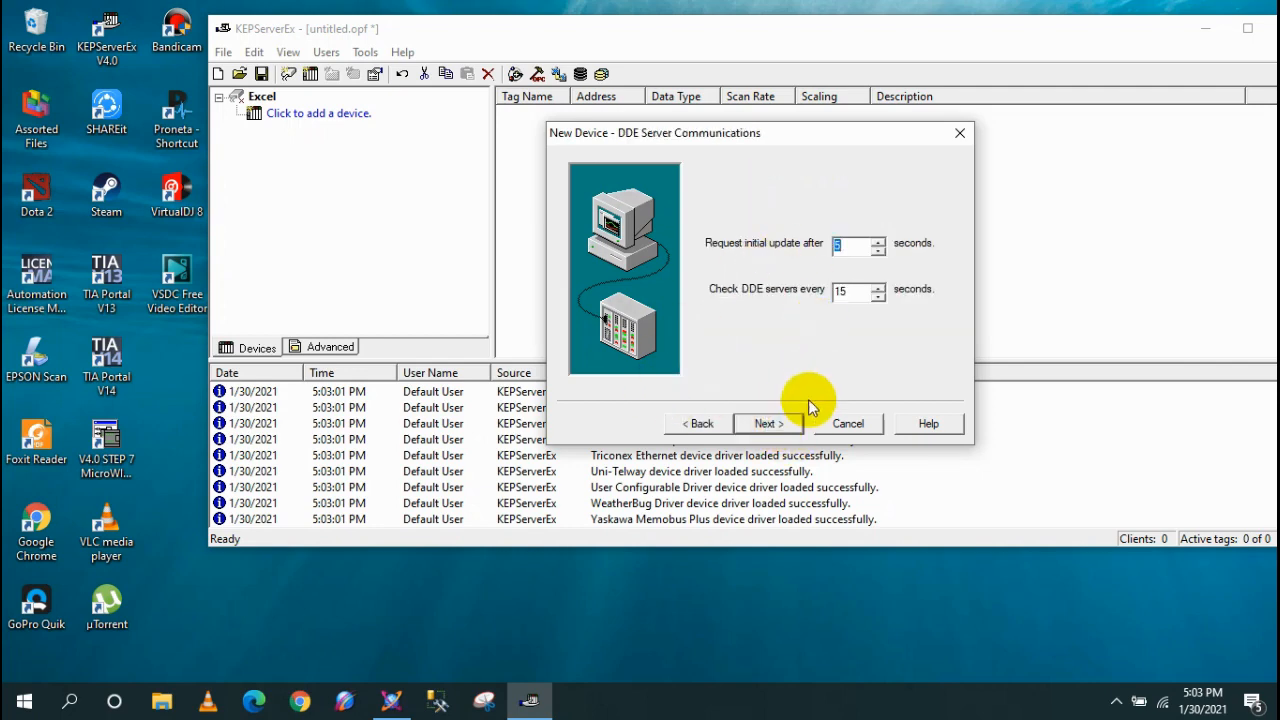
pyautogui.click(776, 428)
pyautogui.click(766, 423)
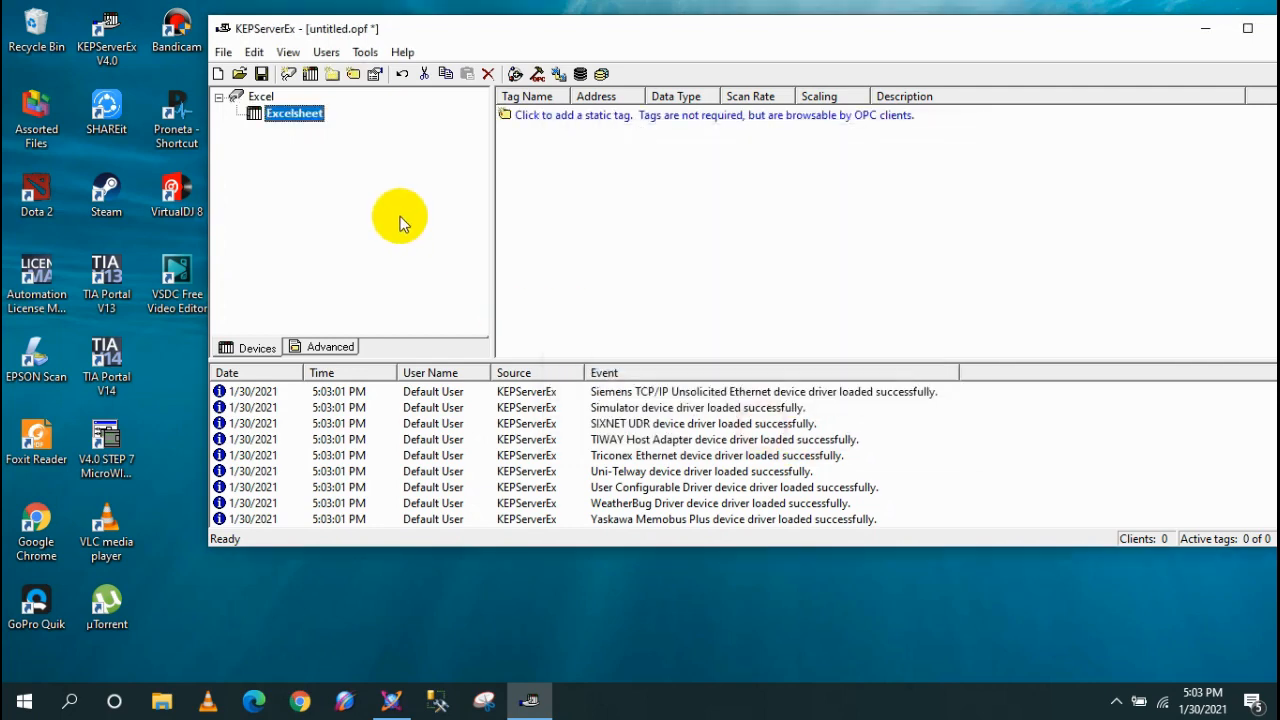
# Begin a static tag named START under Excelsheet and copy the example address Excel|Sheet3!R1C1 from the DDE Client Driver address help.
pyautogui.click(600, 117)
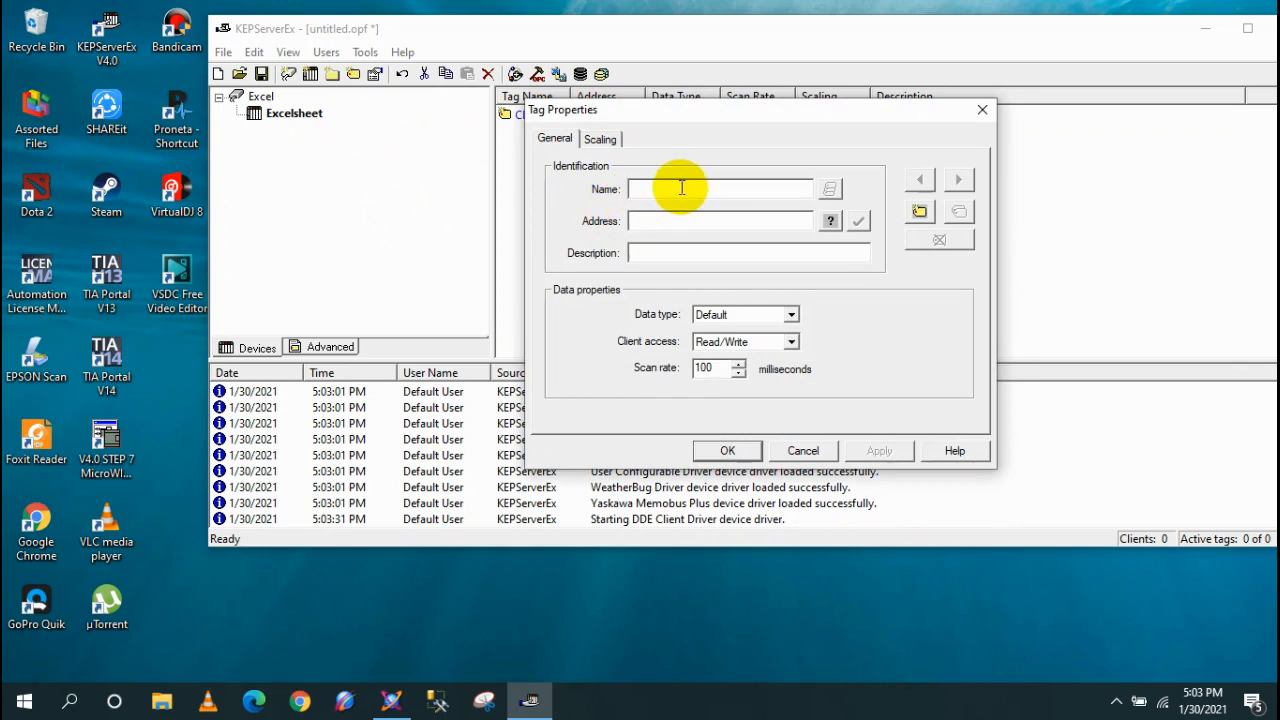
pyautogui.write('START')
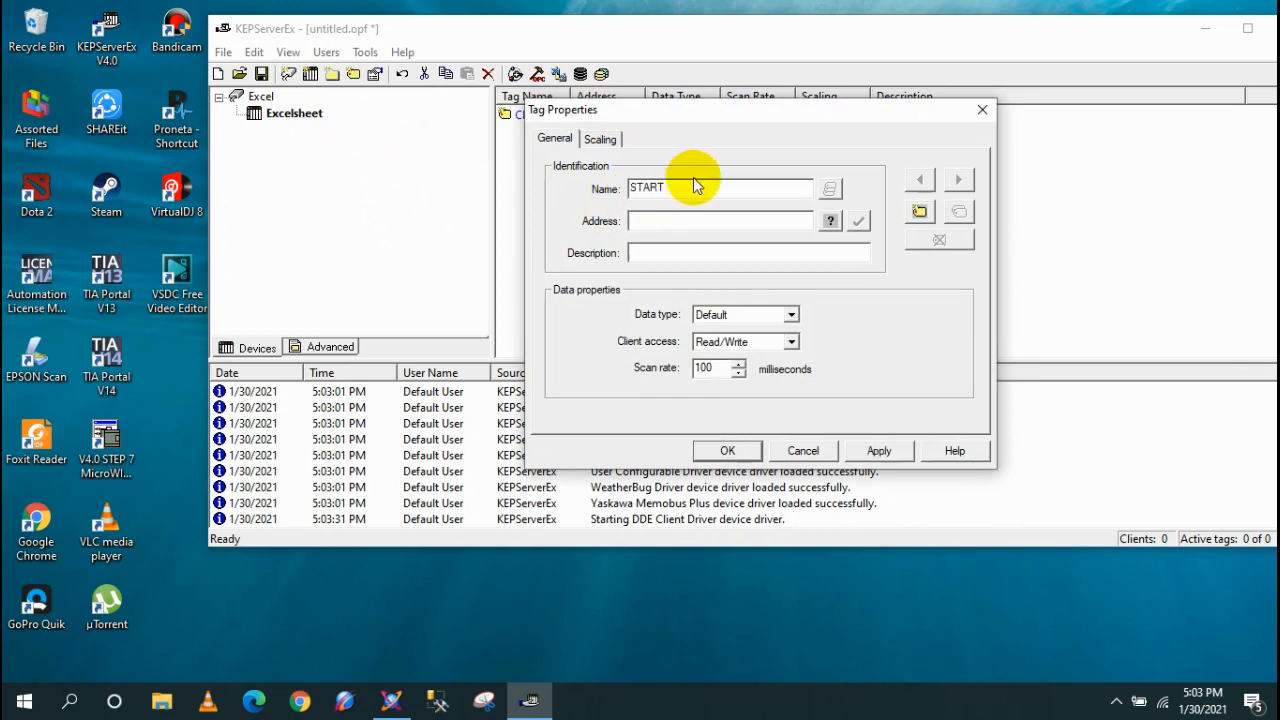
pyautogui.click(830, 220)
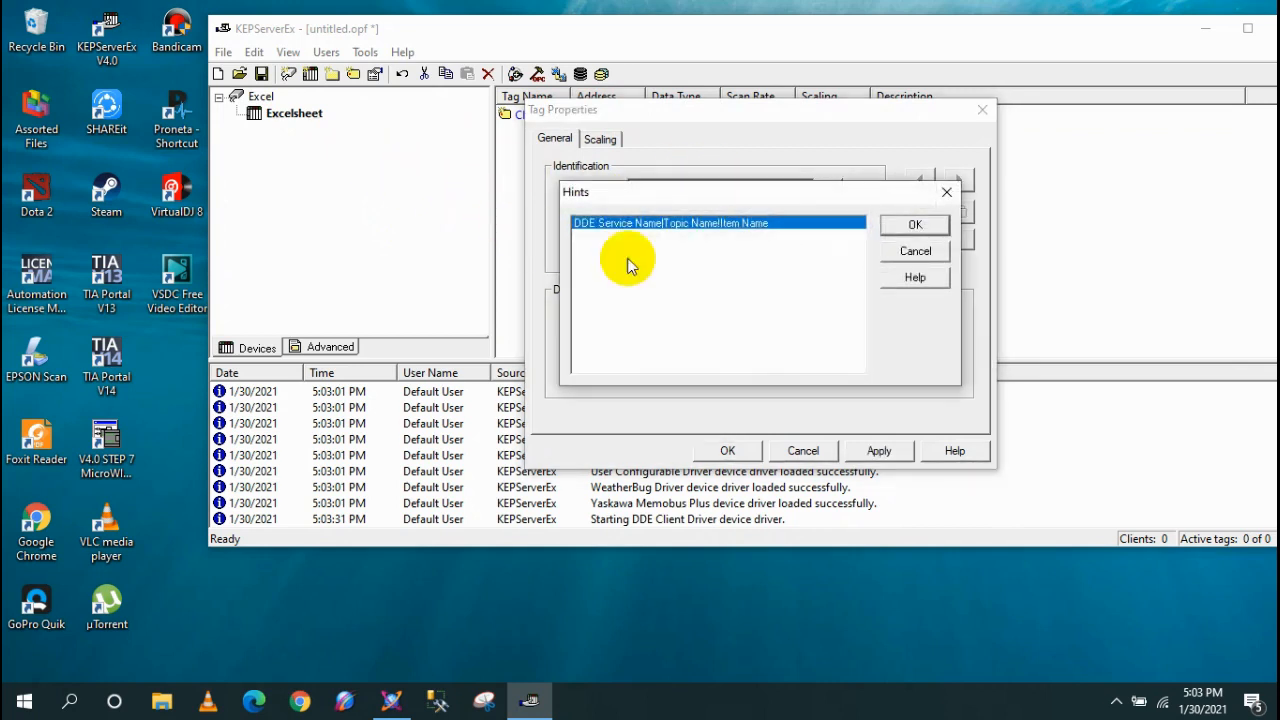
pyautogui.click(915, 278)
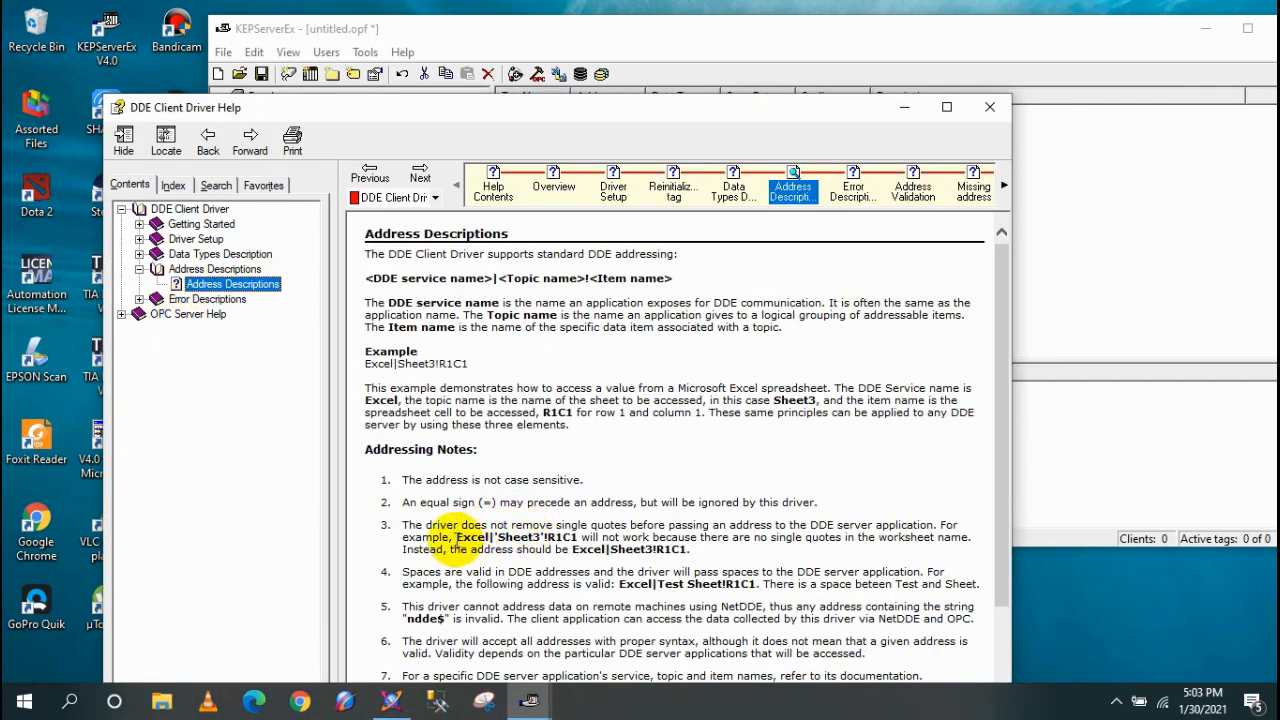
pyautogui.moveTo(455, 537); pyautogui.dragTo(578, 537)
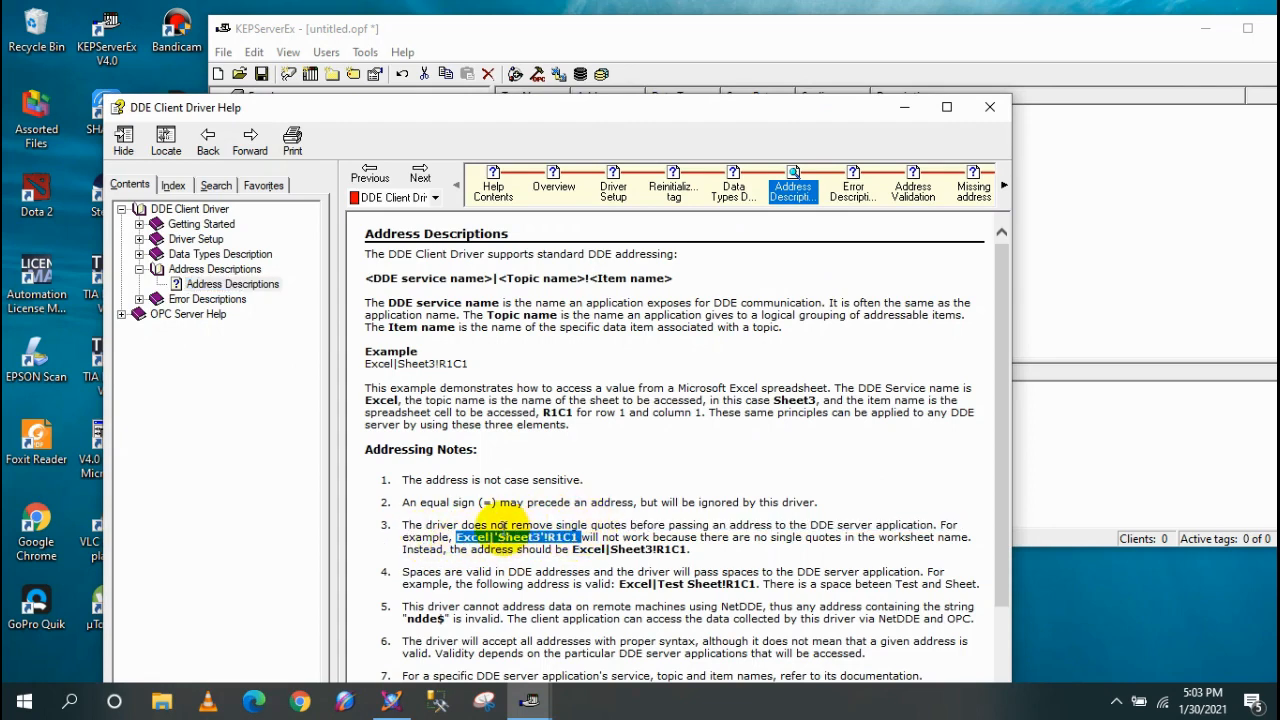
pyautogui.click(588, 554)
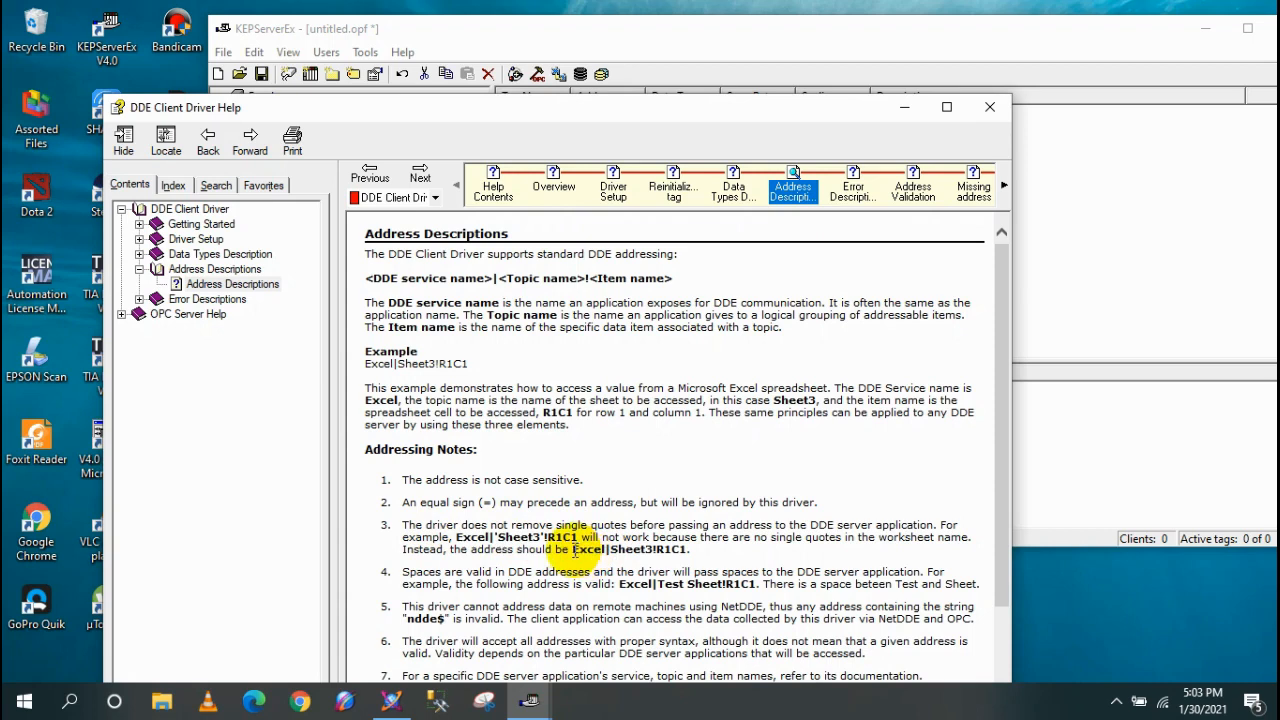
pyautogui.moveTo(573, 553); pyautogui.dragTo(688, 552)
pyautogui.hotkey('ctrl', 'c')
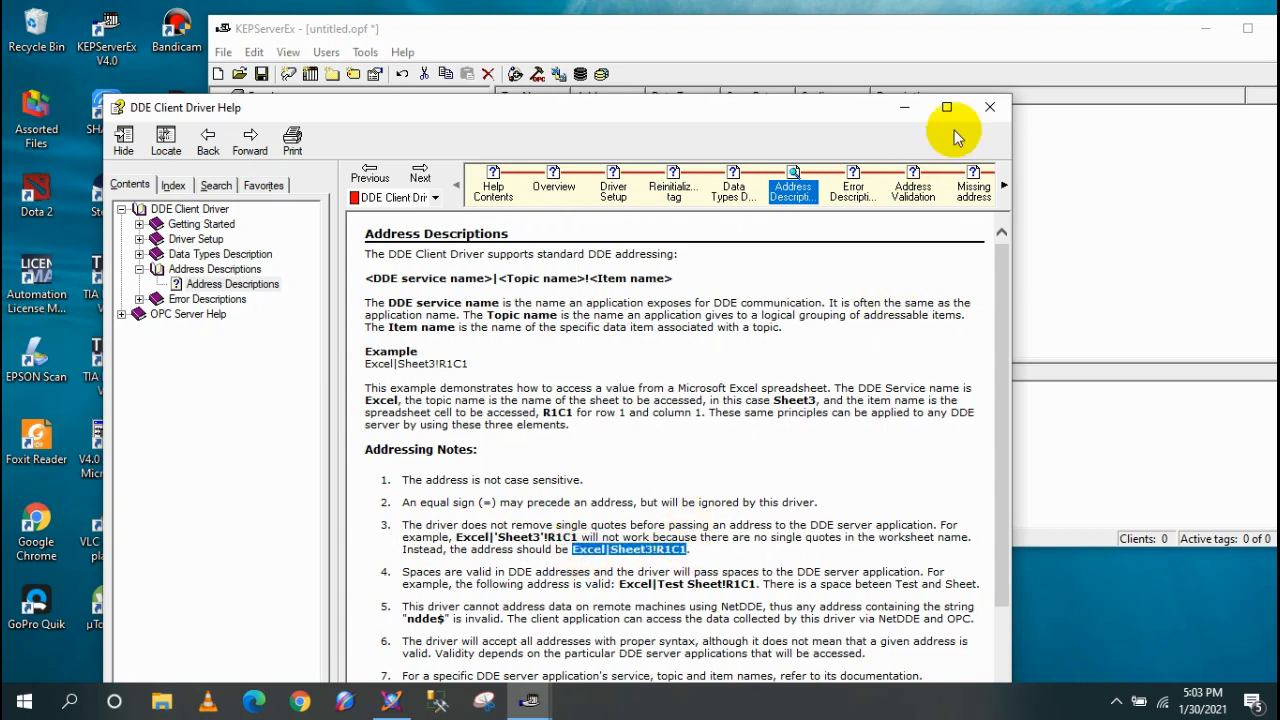
# Close the driver help and hints, paste the copied address into the START tag and change it to Excel|Sheet1!R1C1.
pyautogui.click(989, 107)
pyautogui.click(915, 252)
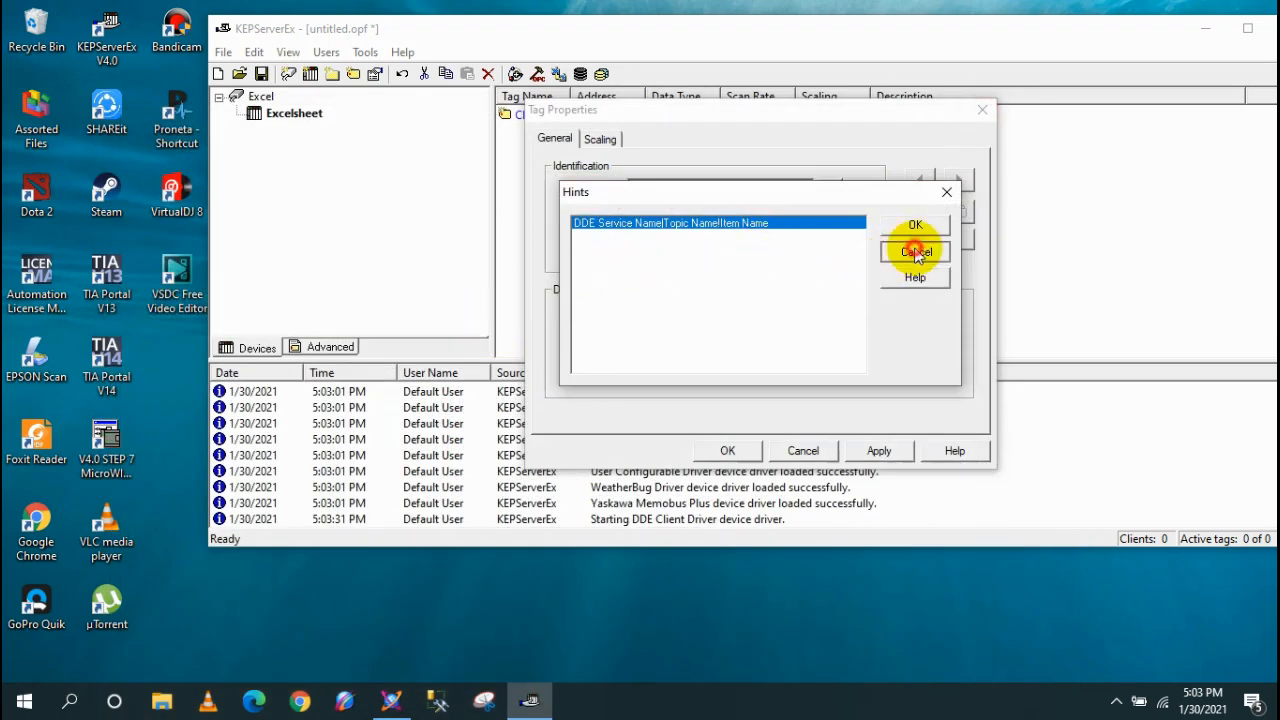
pyautogui.hotkey('ctrl', 'v')
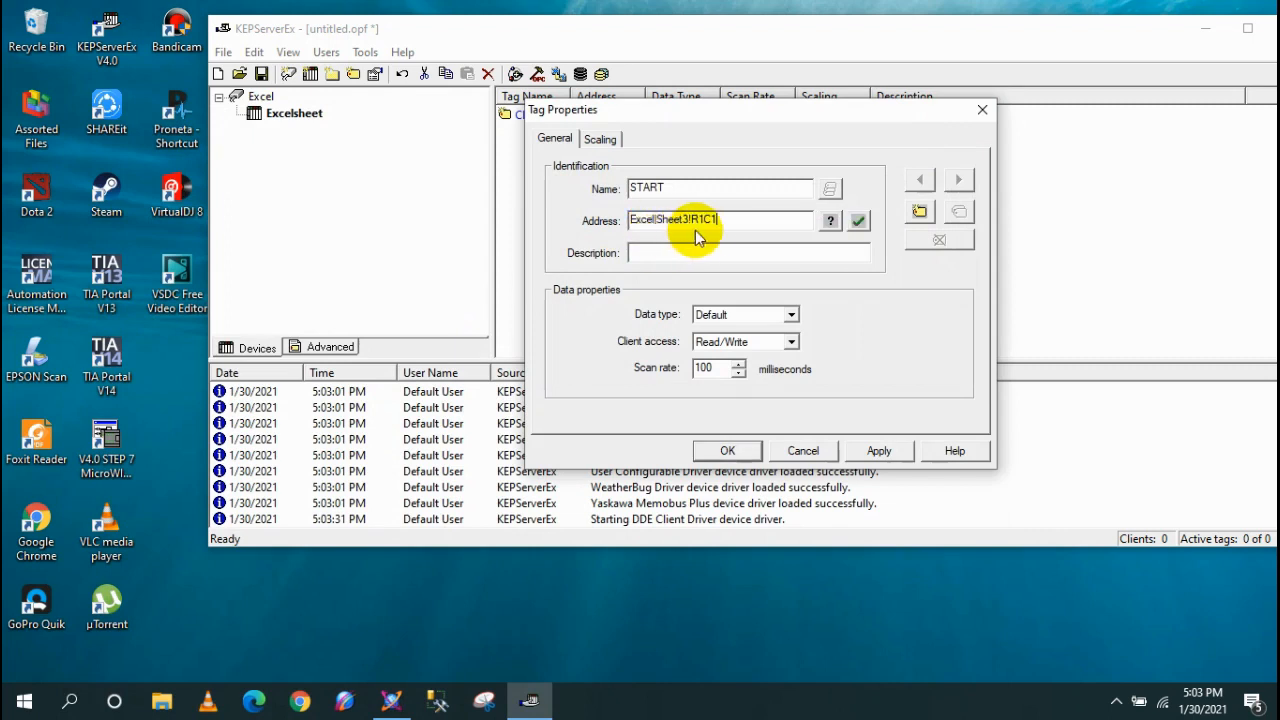
pyautogui.click(685, 221)
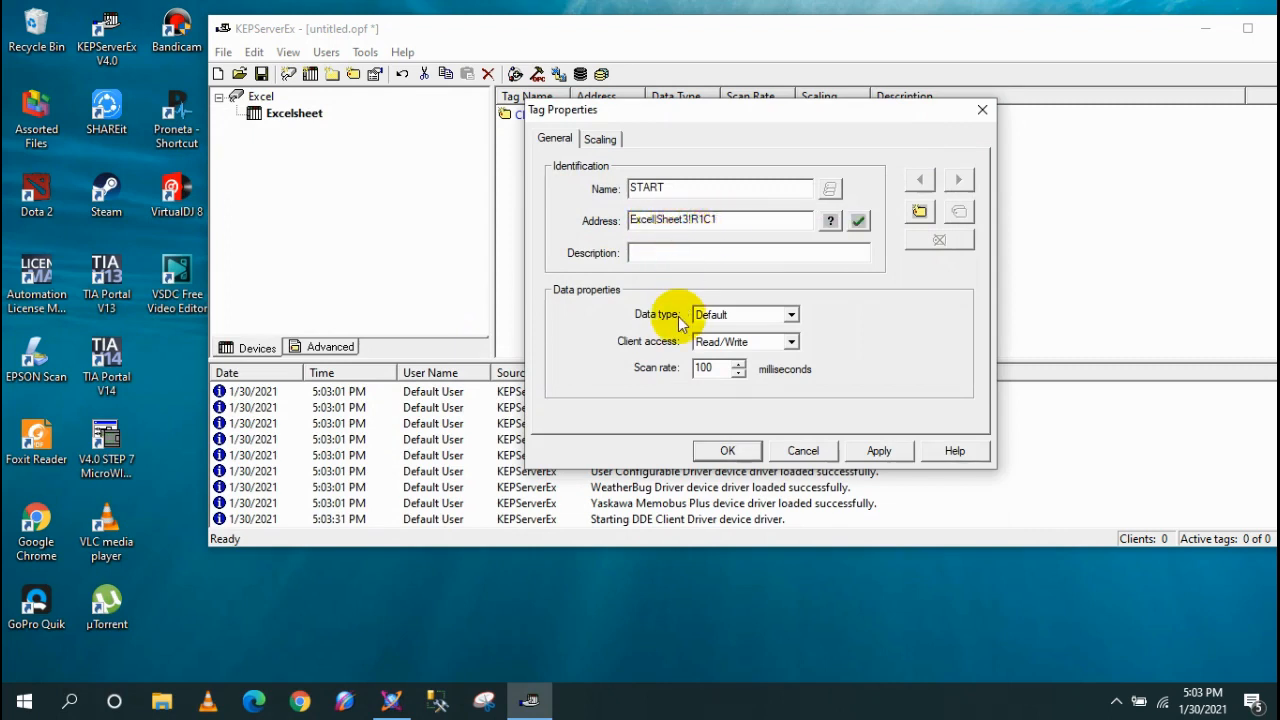
pyautogui.press('Delete')
pyautogui.write('1')
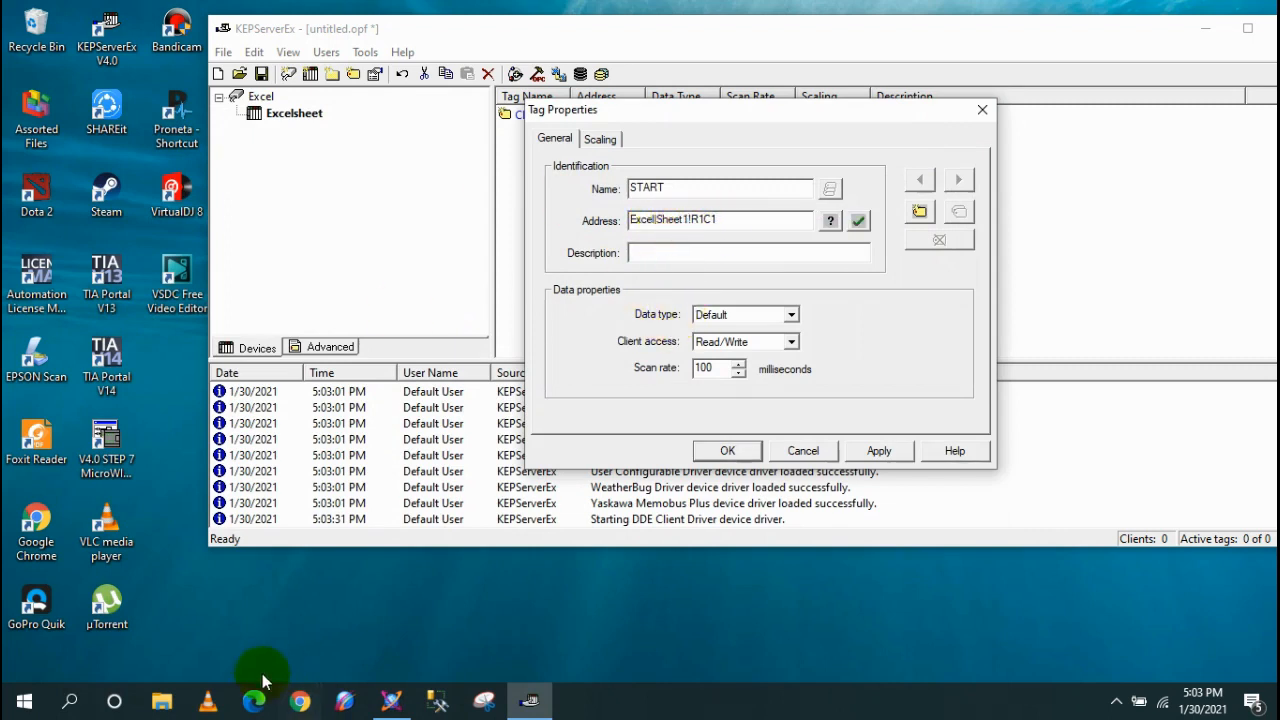
# Launch Microsoft Office Excel 2007, disable the problematic histclient.xlam add-in and dismiss the document recovery list.
pyautogui.click(24, 700)
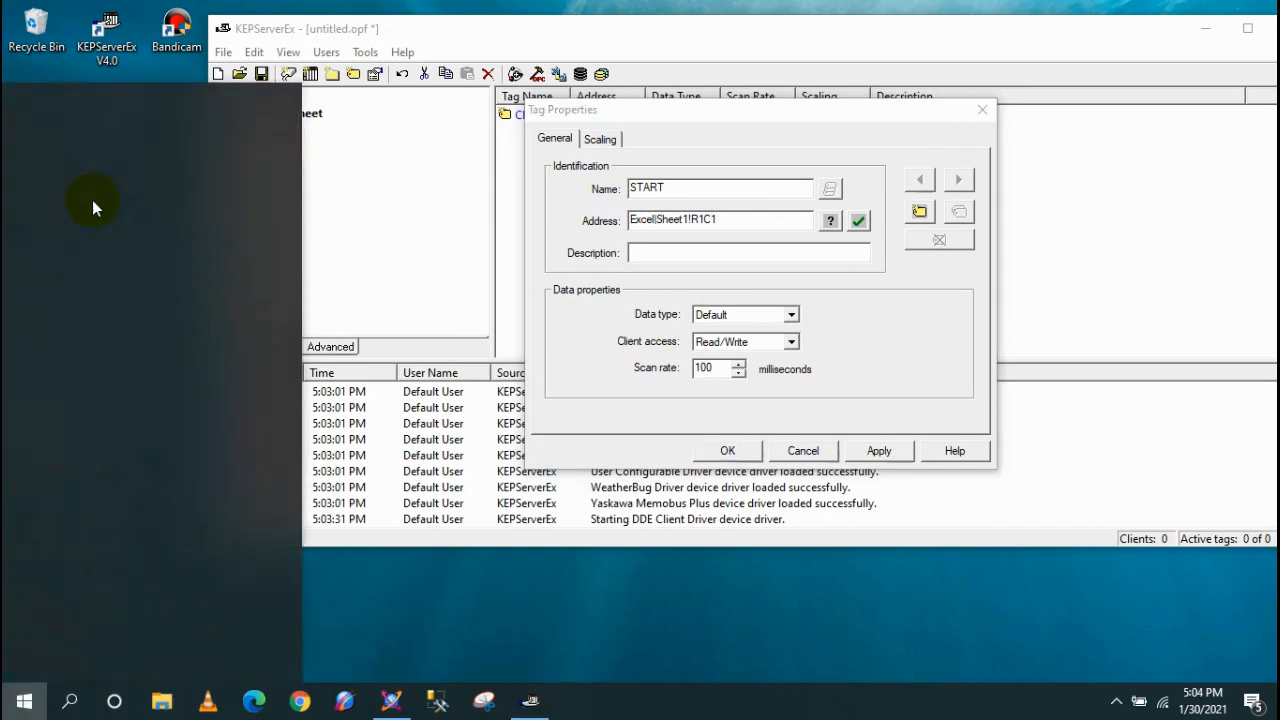
pyautogui.write('EXCE')
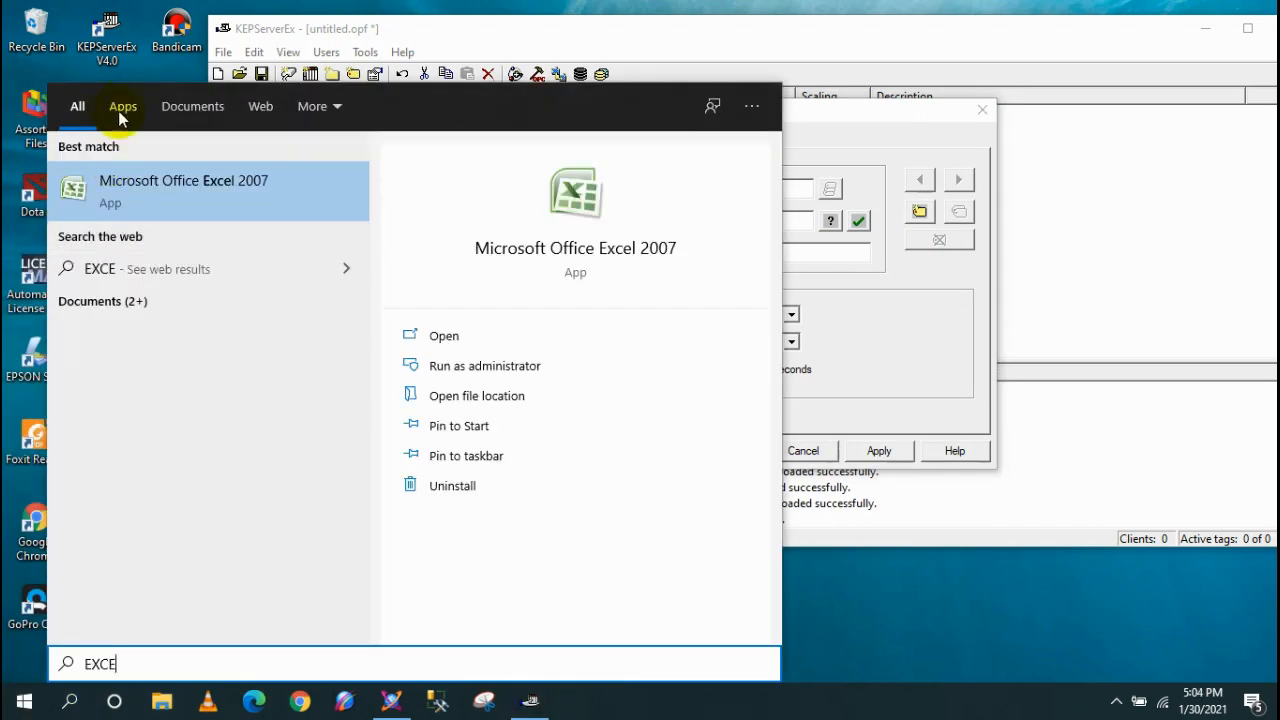
pyautogui.click(133, 203)
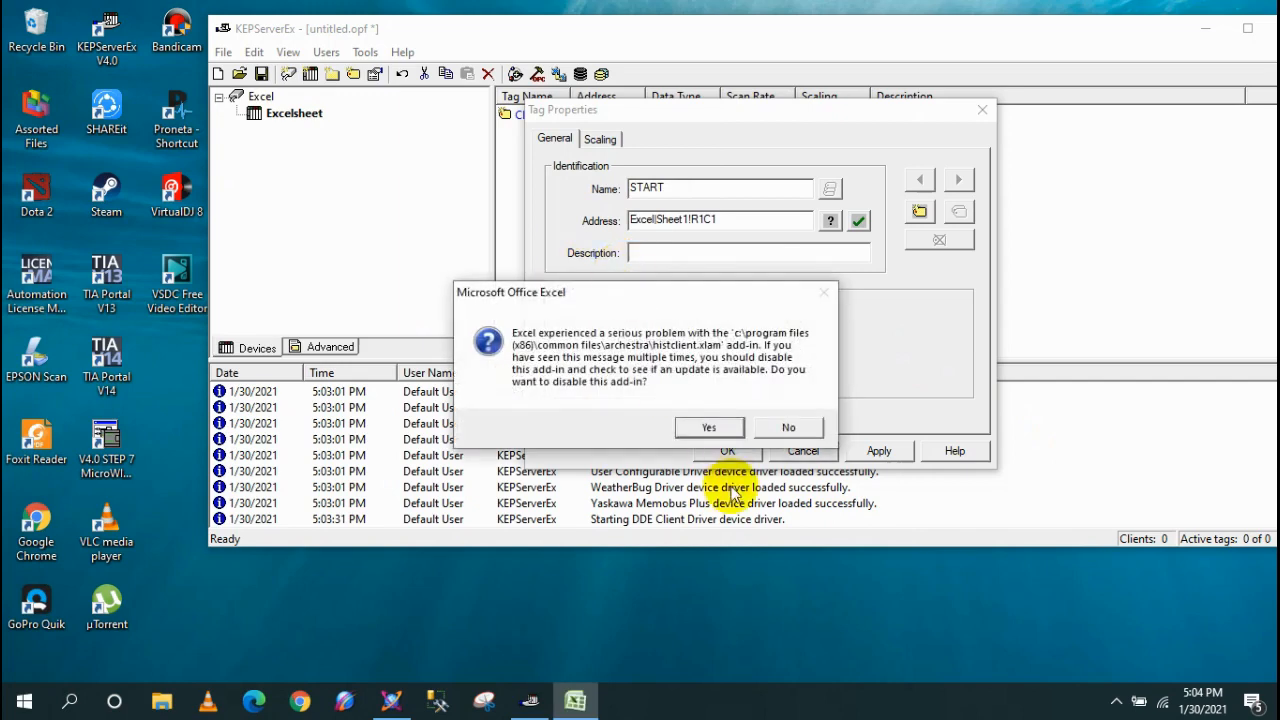
pyautogui.click(707, 429)
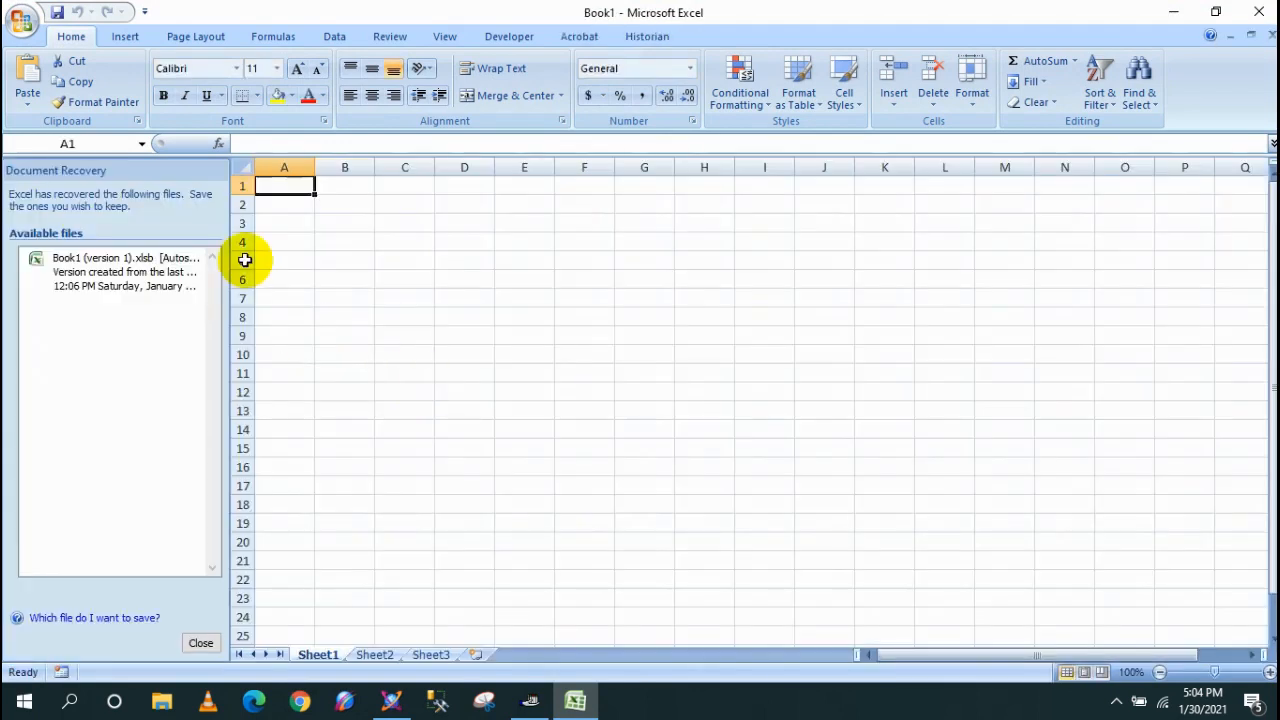
pyautogui.click(200, 643)
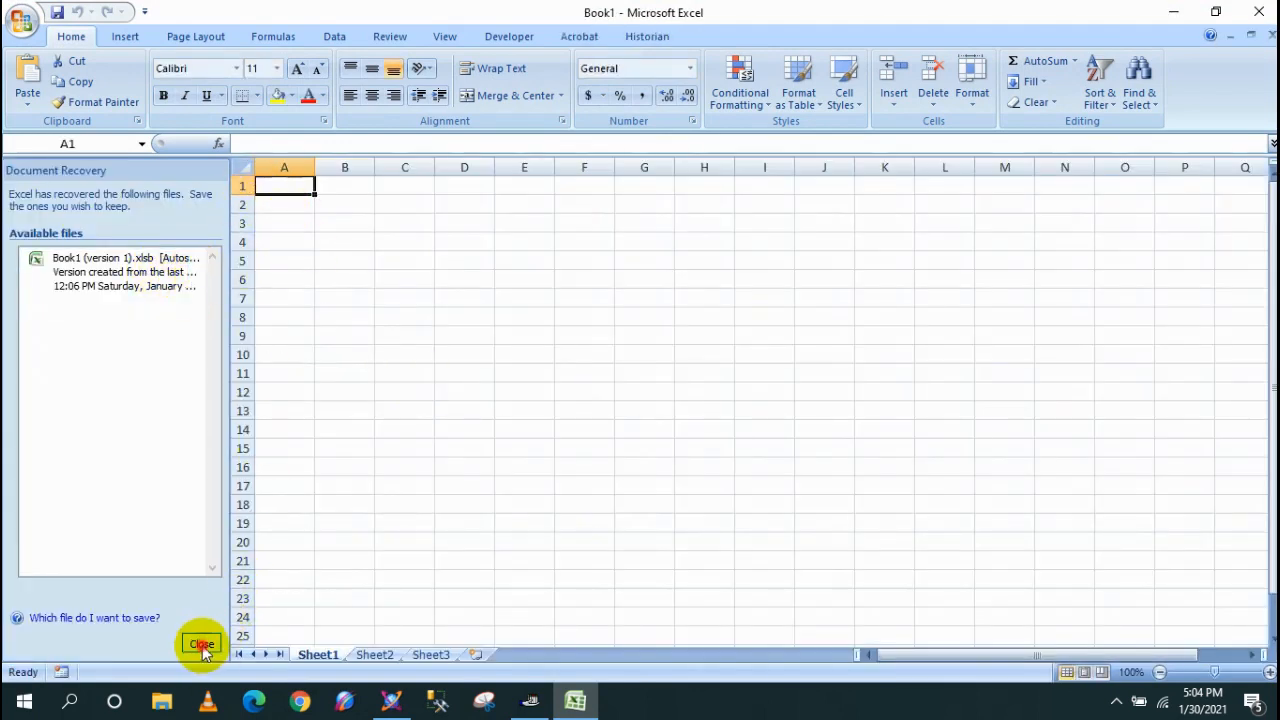
pyautogui.click(455, 286)
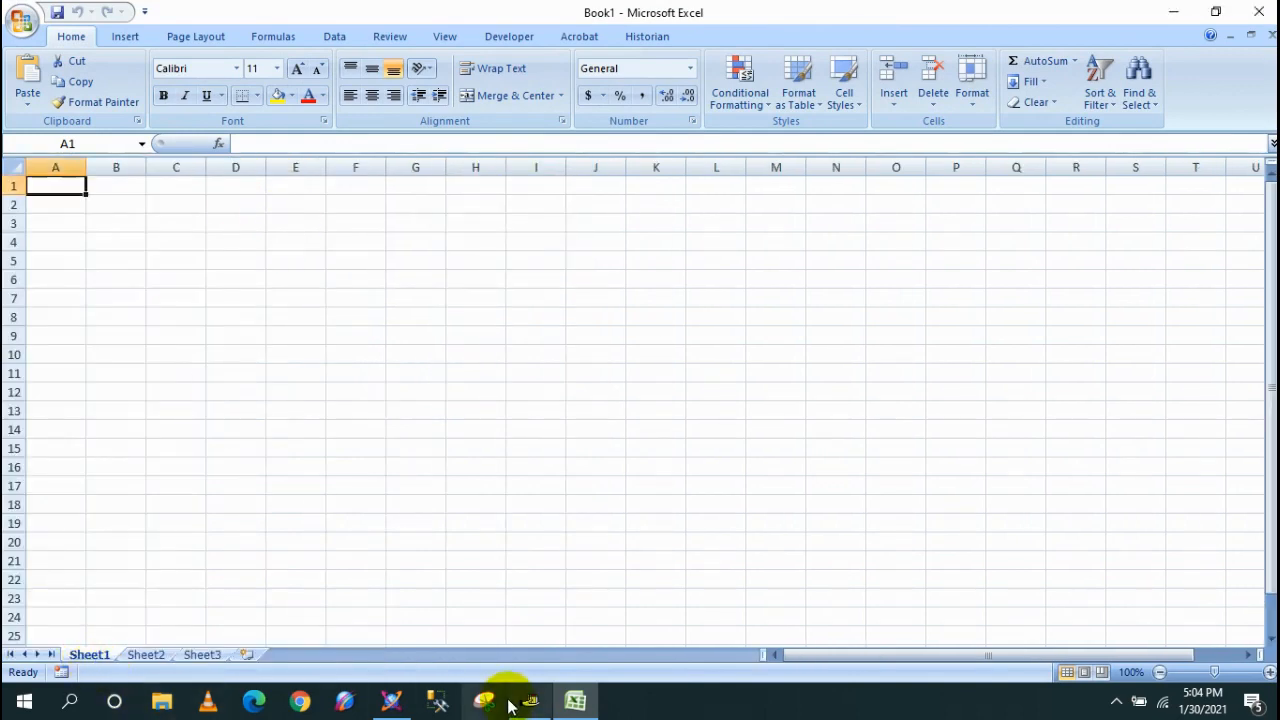
# Rename the first worksheet of Book1 as Sample.
pyautogui.doubleClick(100, 656)
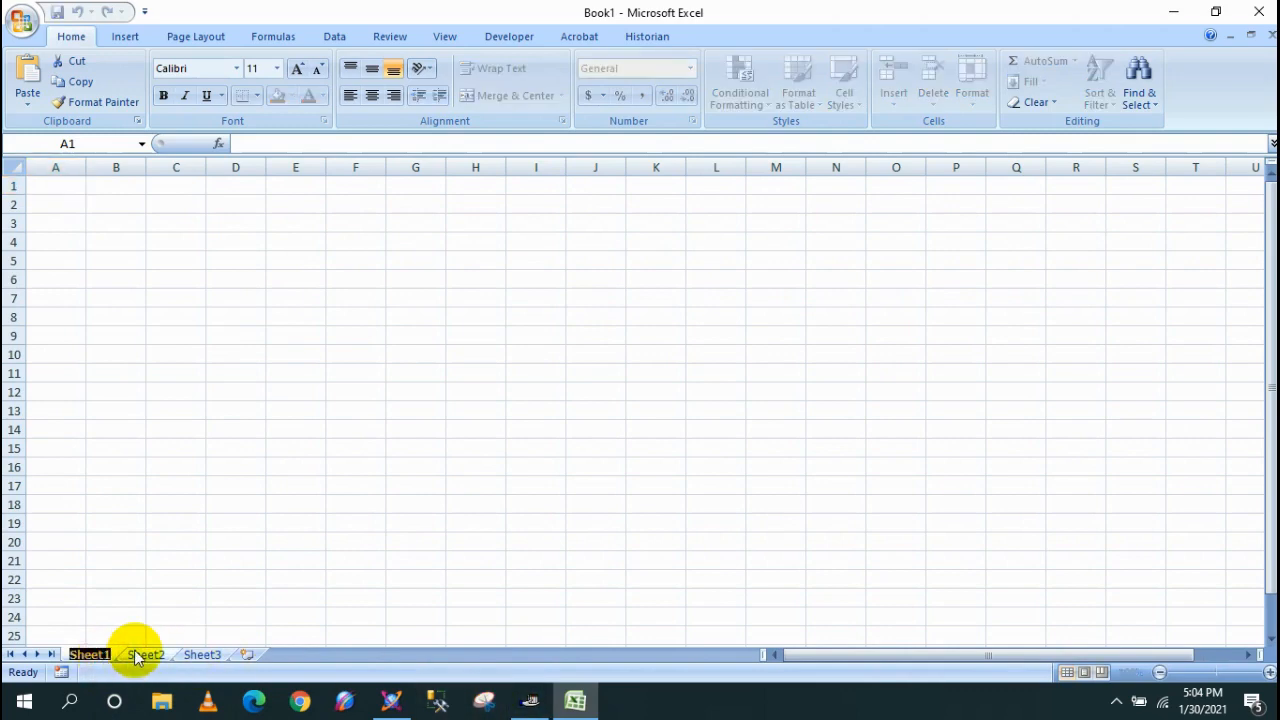
pyautogui.write('s')
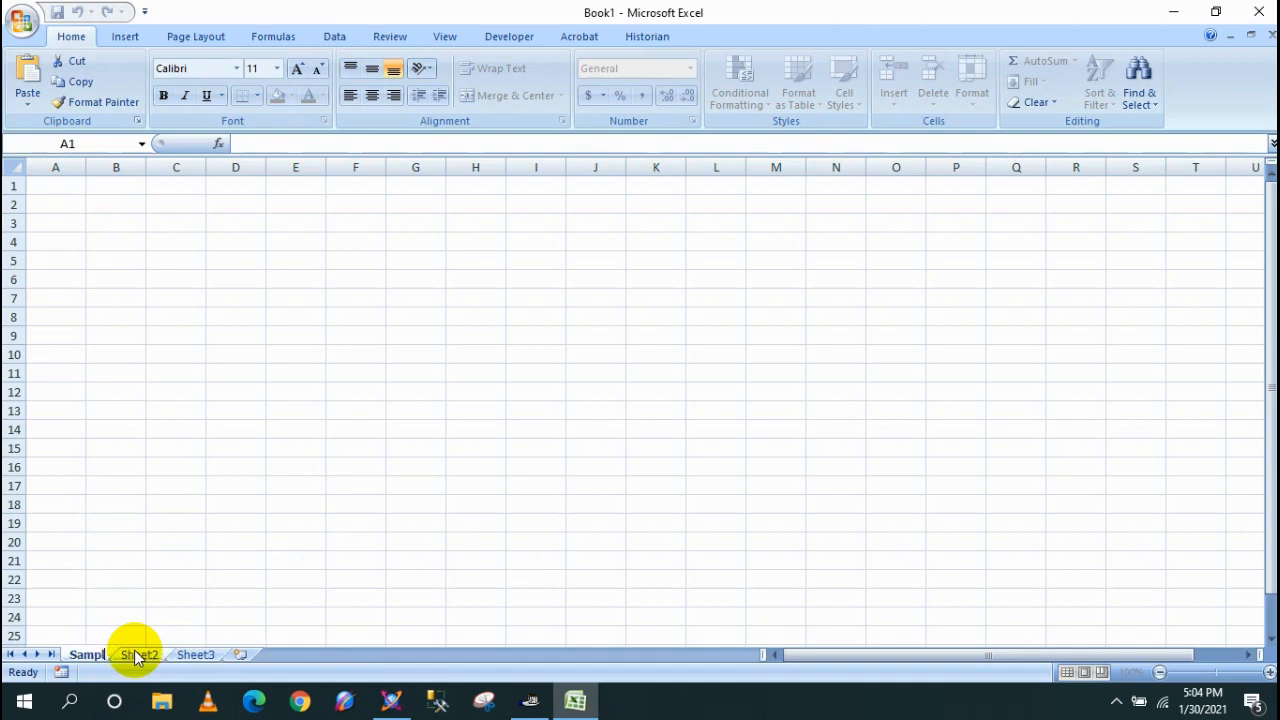
pyautogui.click(207, 543)
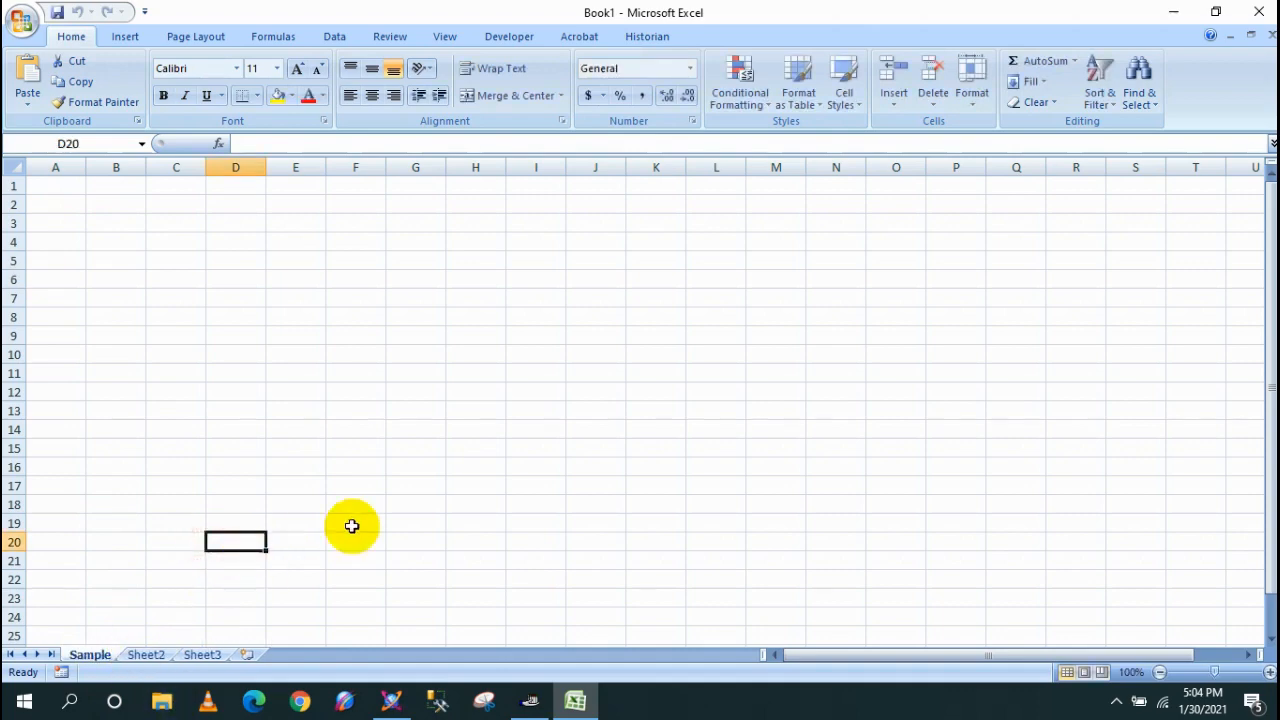
# Switch back to KEPServerEx and set the START tag's address to Excel|Sample!R1C1.
pyautogui.click(530, 700)
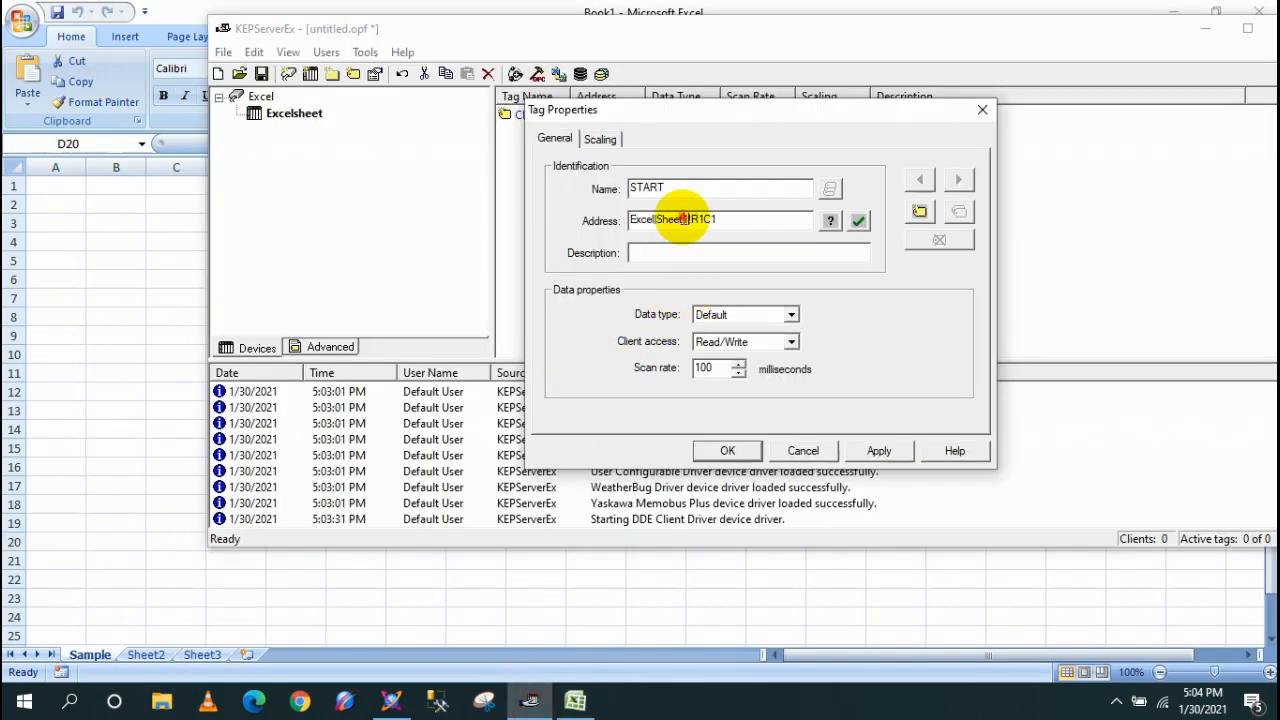
pyautogui.moveTo(684, 219); pyautogui.dragTo(660, 220)
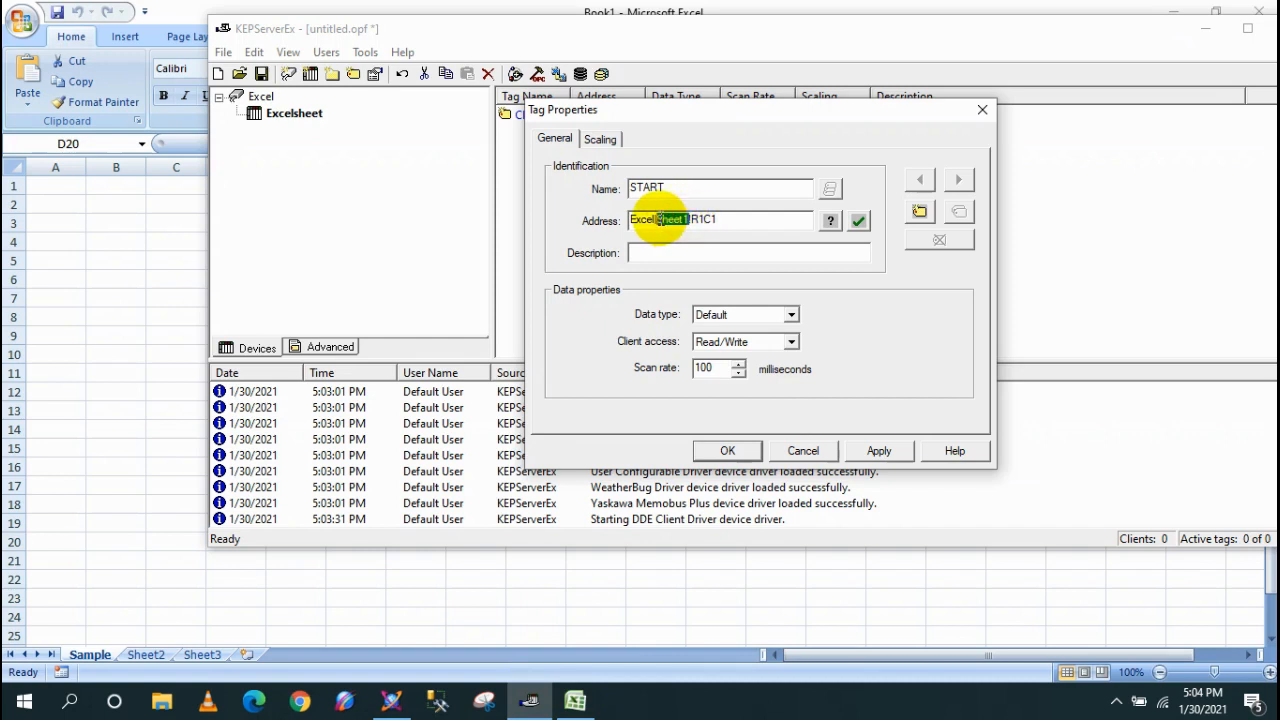
pyautogui.write('SAM')
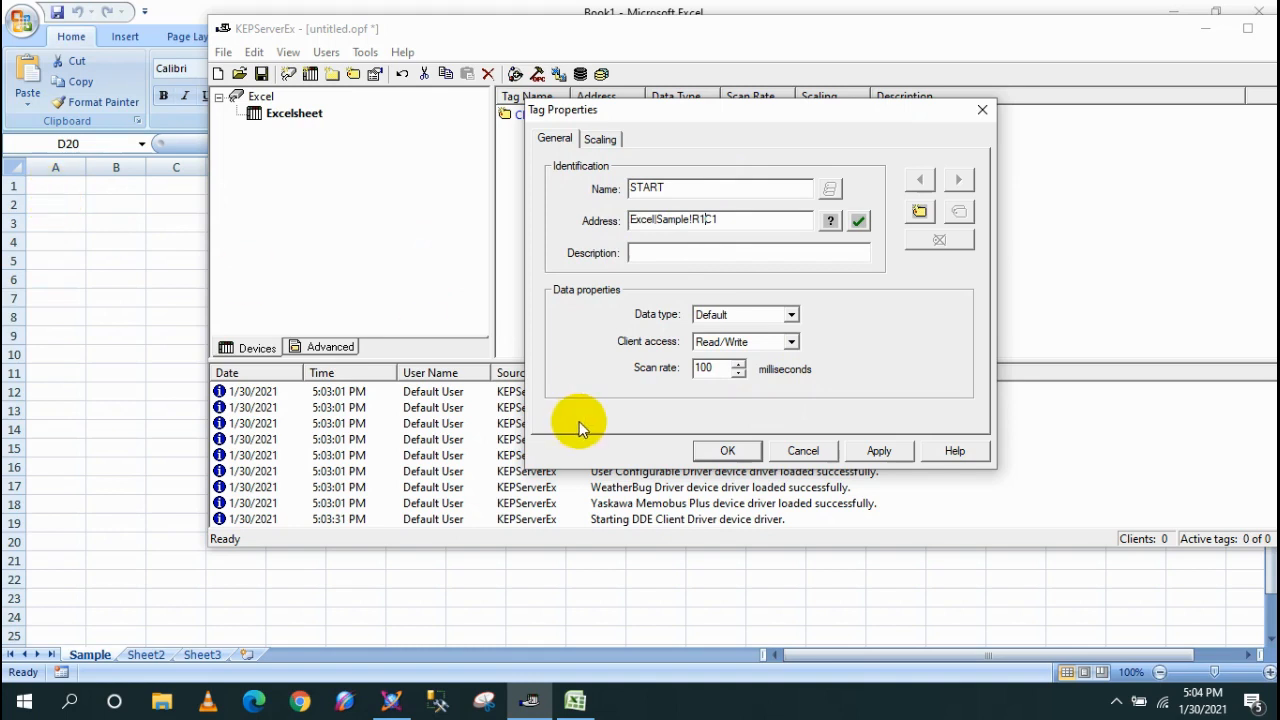
# Set the START tag's data type to Boolean and finish creating the tag.
pyautogui.click(768, 316)
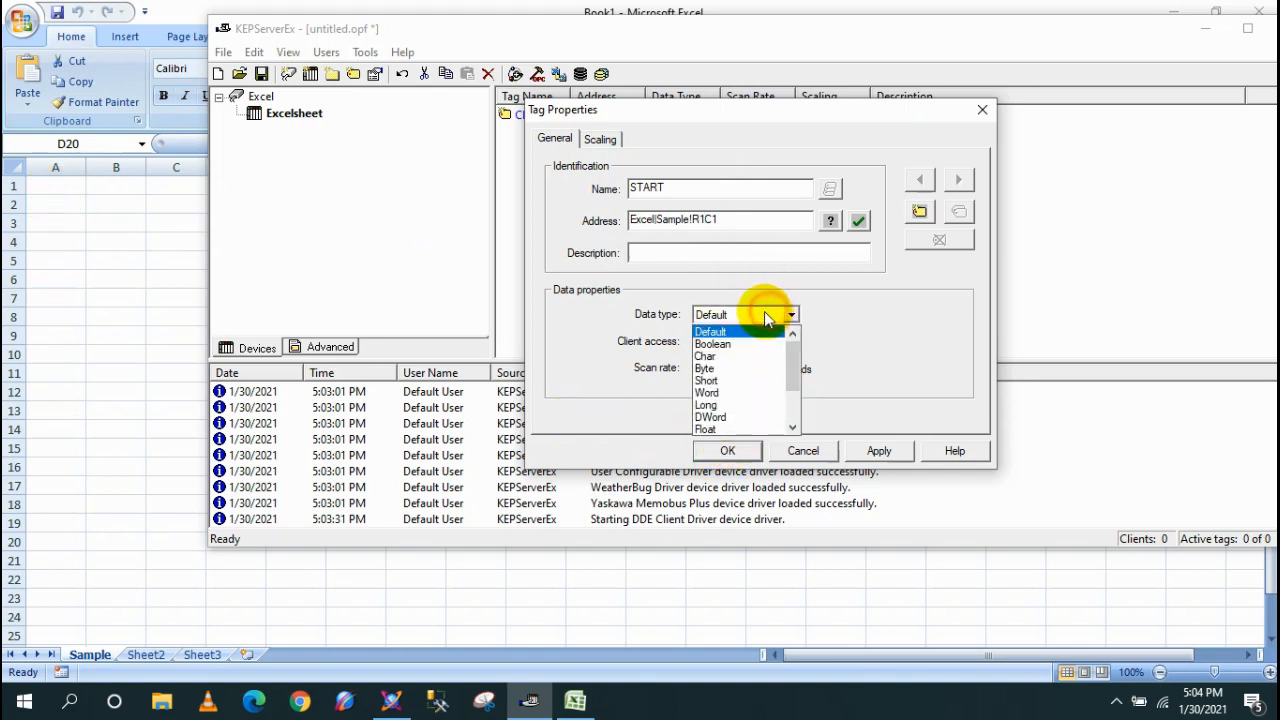
pyautogui.click(766, 316)
pyautogui.click(766, 316)
pyautogui.click(729, 344)
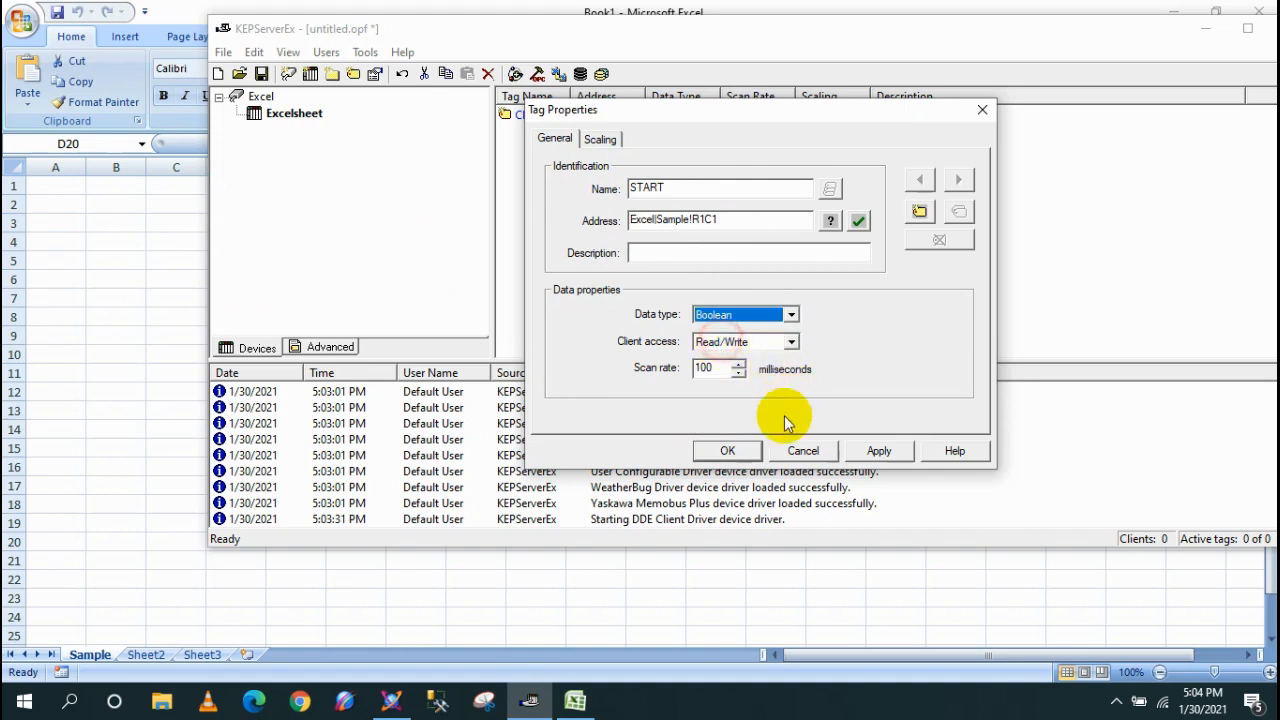
pyautogui.click(879, 450)
pyautogui.click(727, 450)
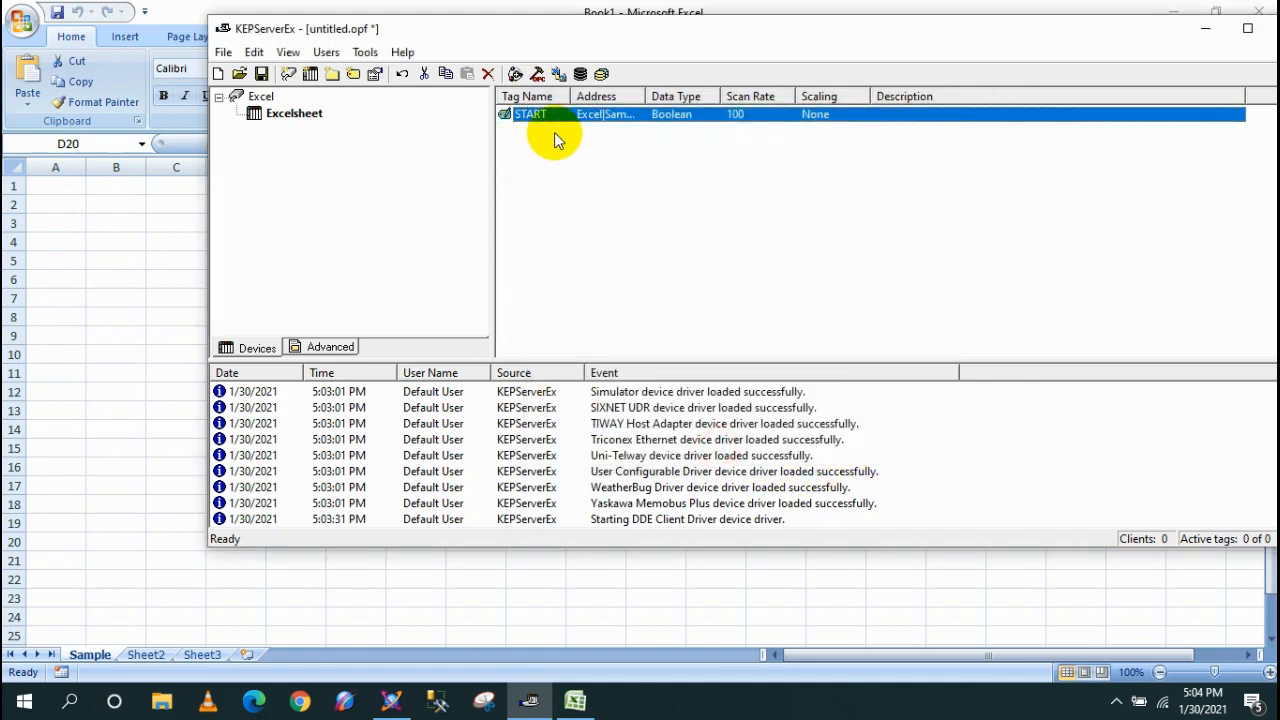
# Duplicate the START tag within the Excelsheet device.
pyautogui.rightClick(582, 117)
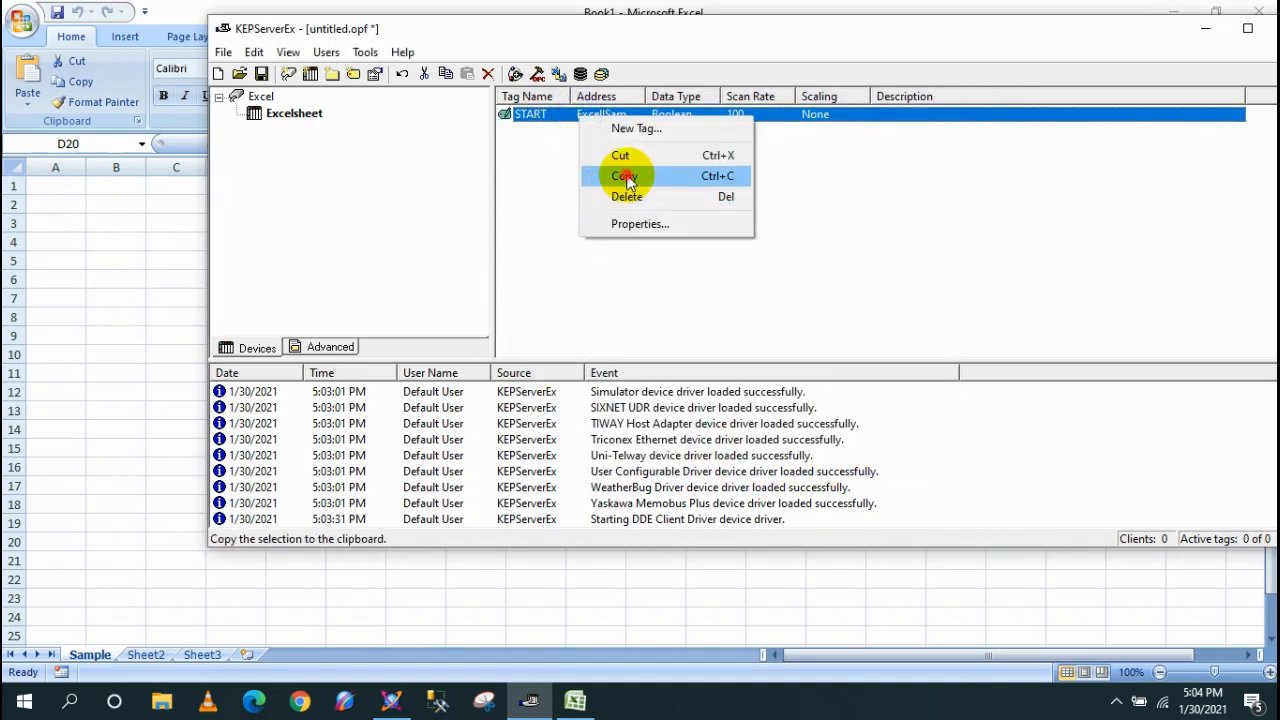
pyautogui.click(623, 172)
pyautogui.rightClick(556, 122)
pyautogui.click(591, 194)
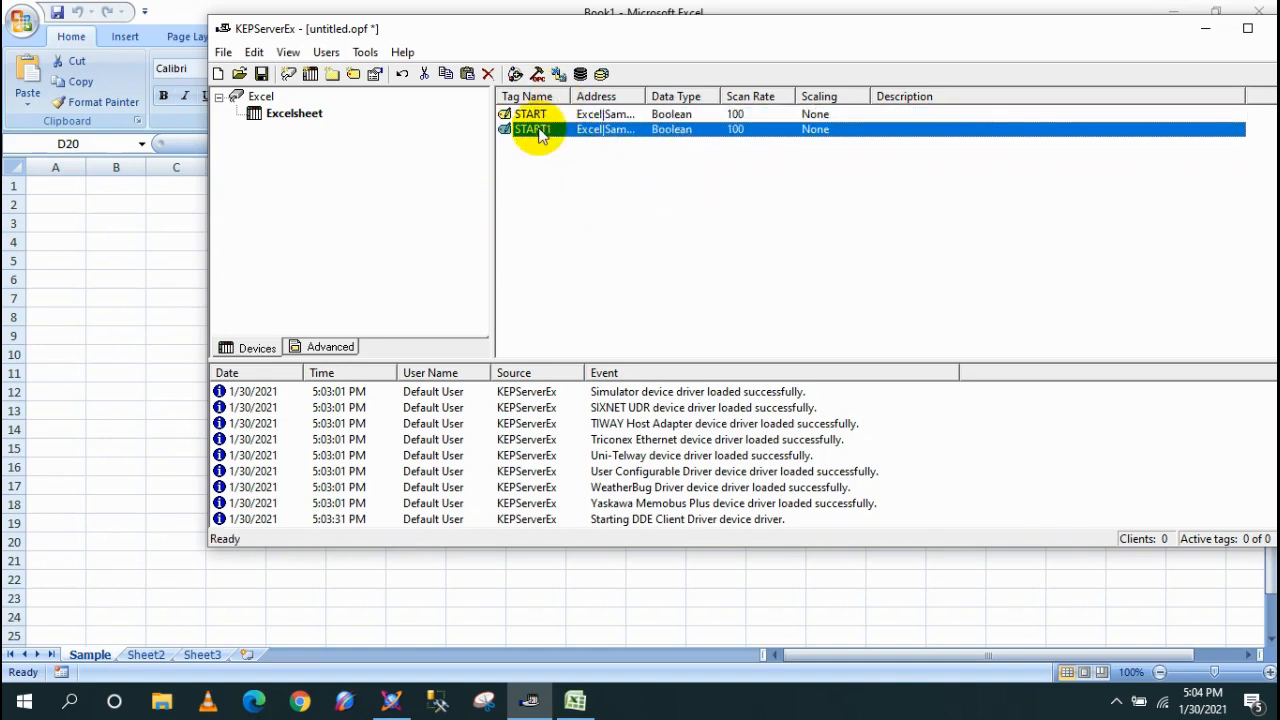
# Rename the copied tag as STOP and set its address to Excel|Sample!R2C1.
pyautogui.doubleClick(538, 130)
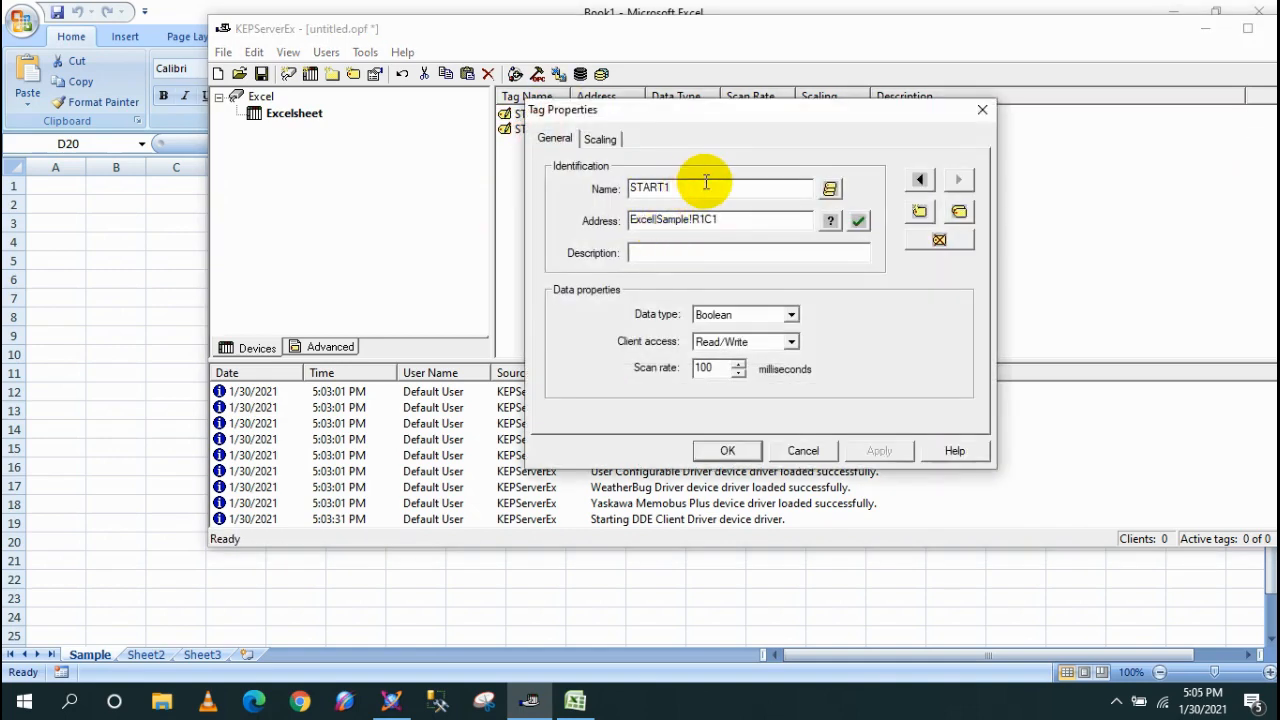
pyautogui.write('STop')
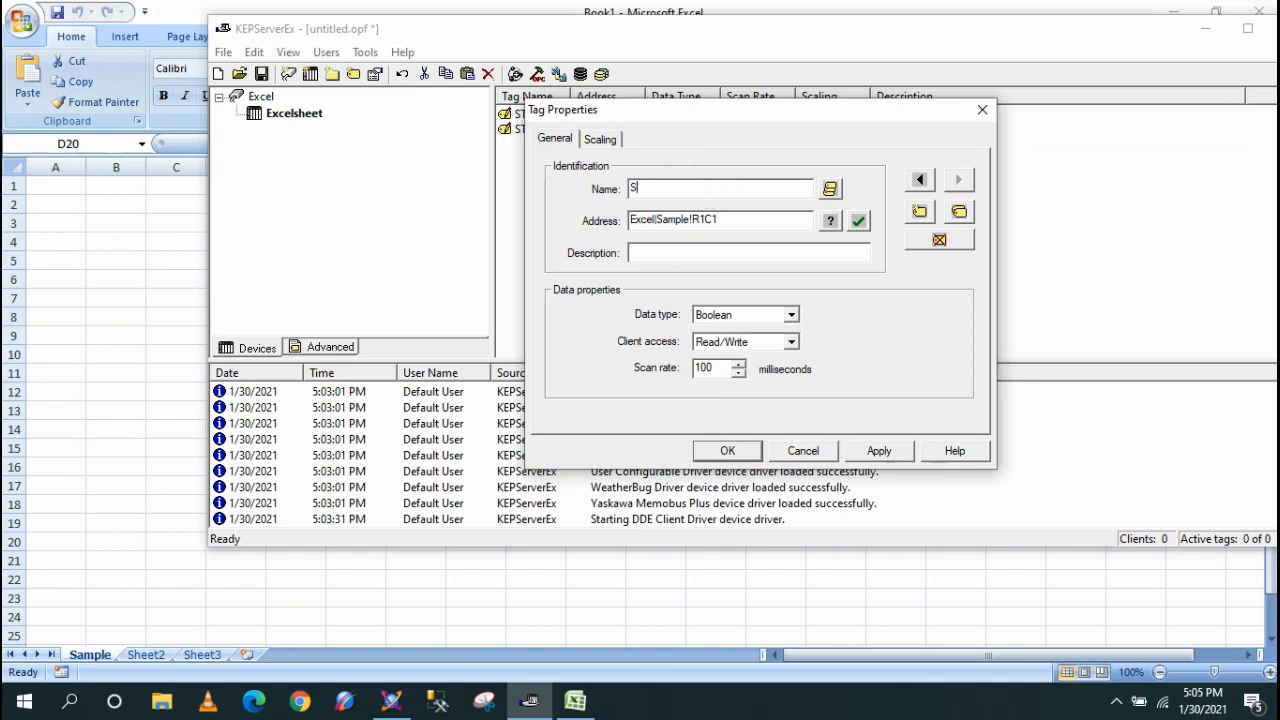
pyautogui.click(704, 221)
pyautogui.write('2')
pyautogui.click(876, 451)
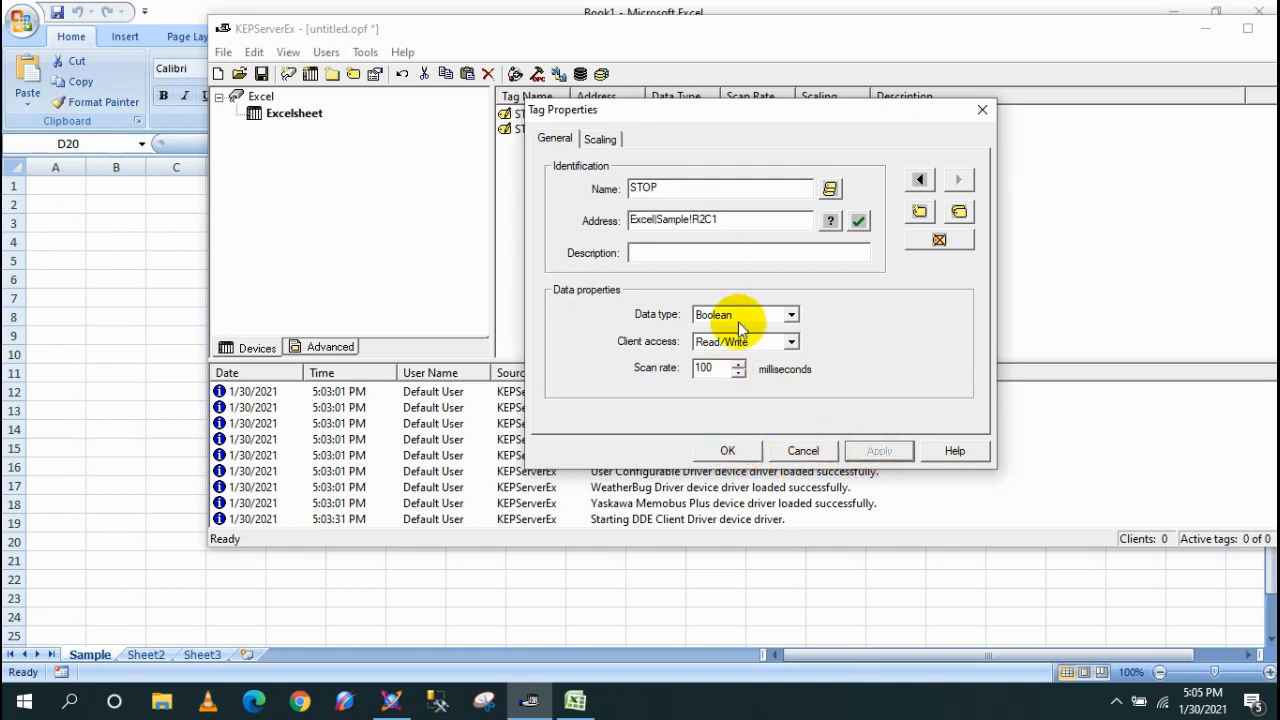
pyautogui.click(748, 455)
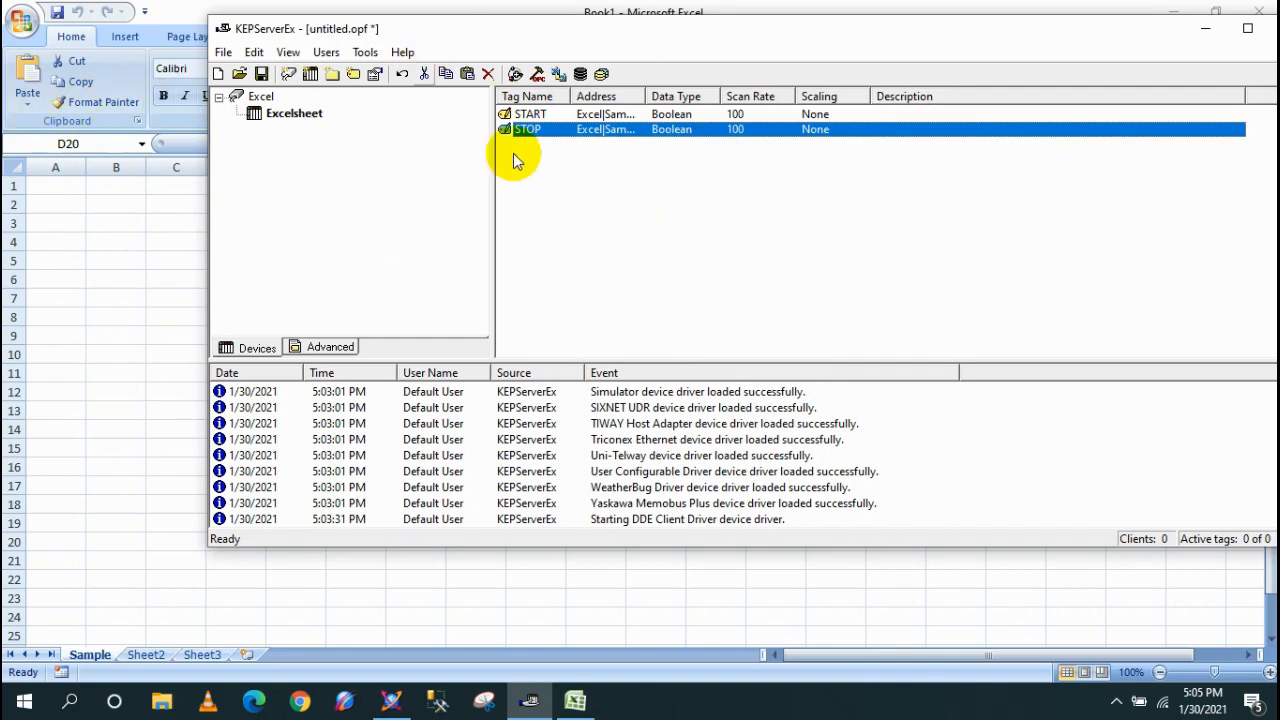
# Save the KEPServerEx project as EXCEL.opf in the Projects folder.
pyautogui.click(389, 704)
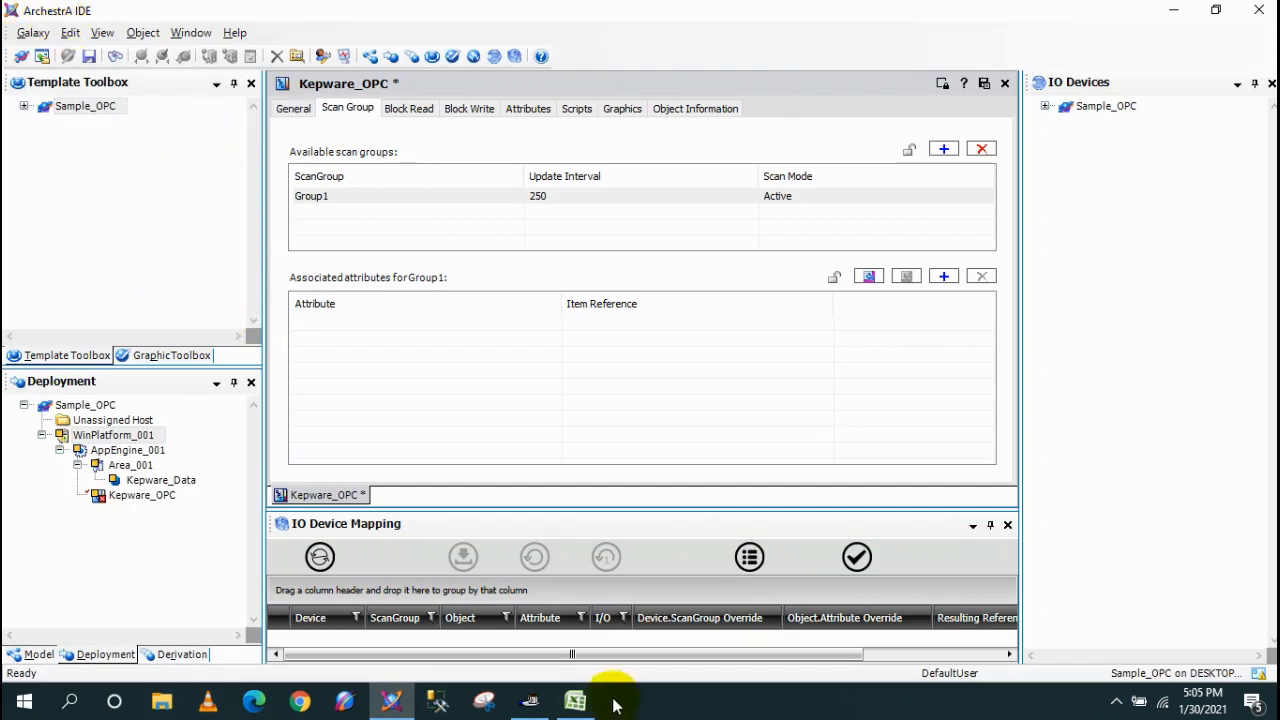
pyautogui.moveTo(589, 716)
pyautogui.click(530, 704)
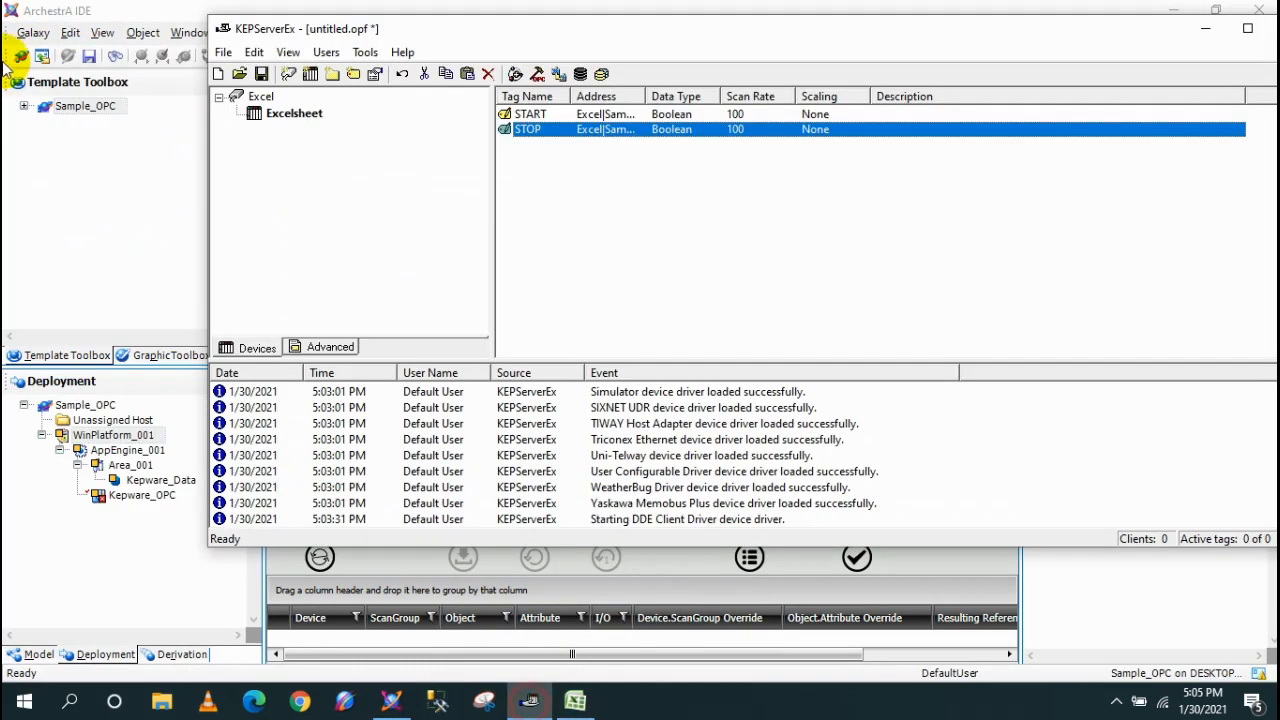
pyautogui.hotkey('ctrl', 's')
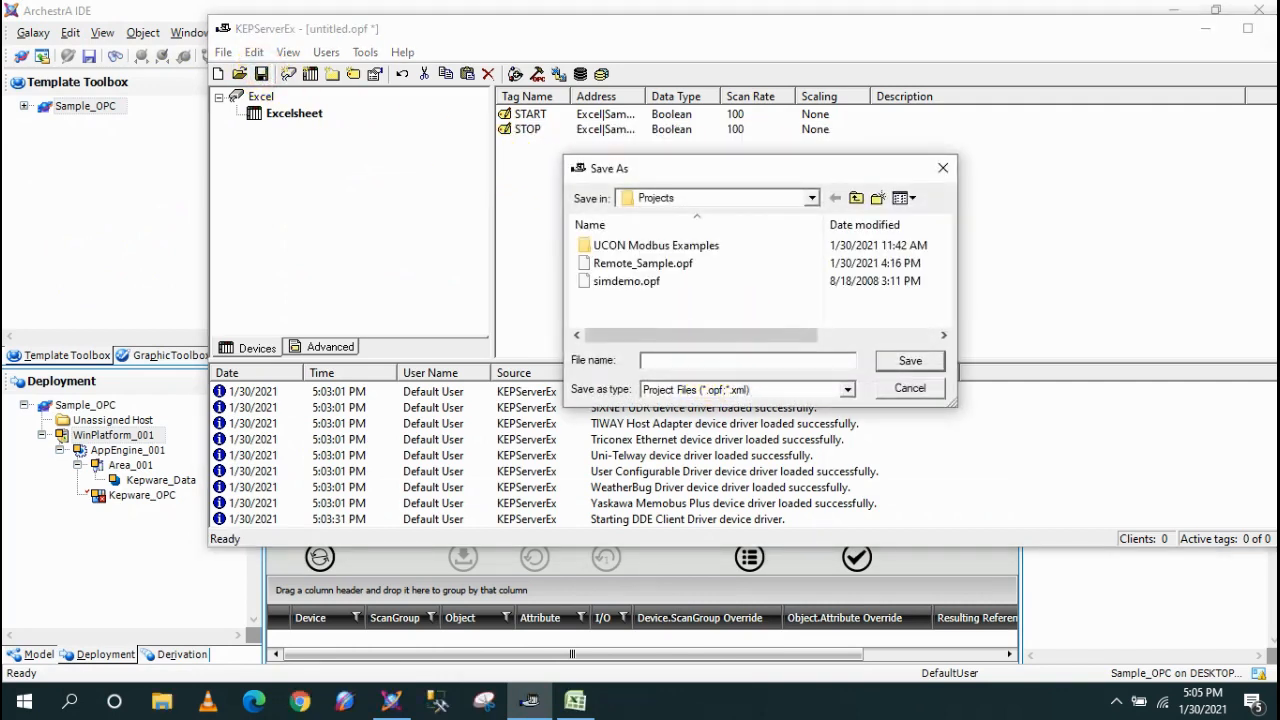
pyautogui.write('e')
pyautogui.press('Return')
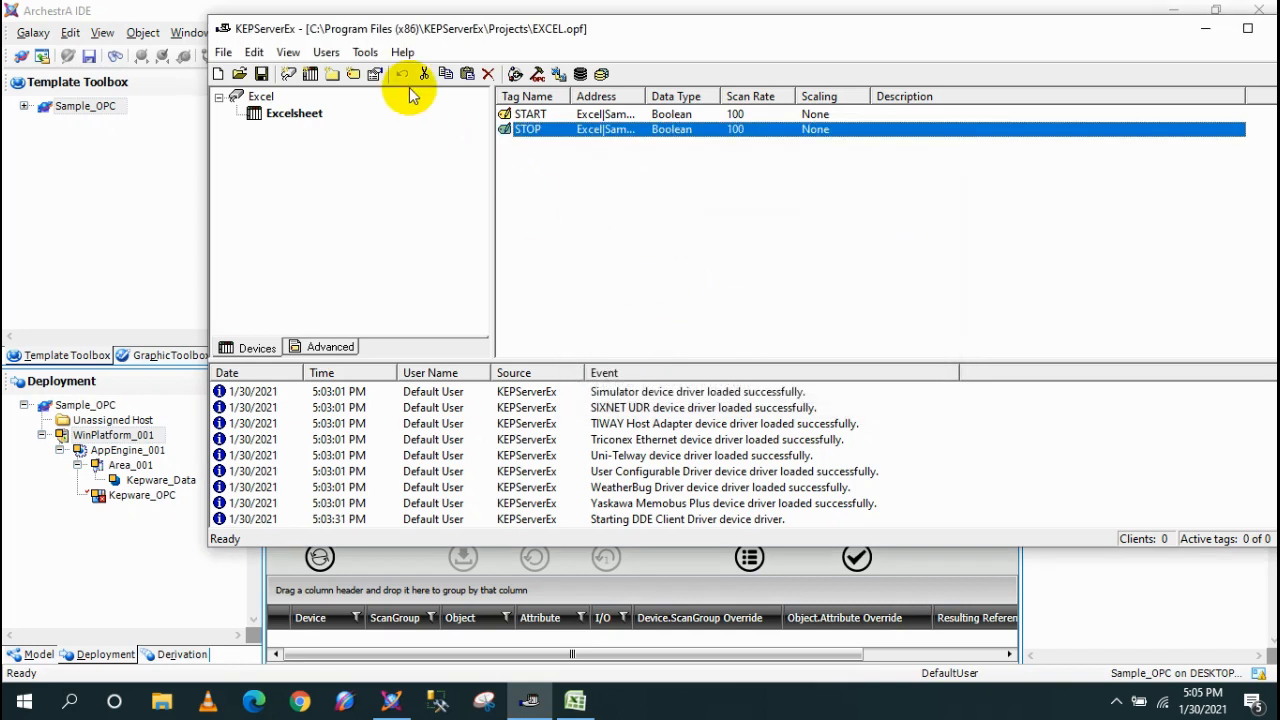
# Launch the OPC Quick Client and examine the tag values in the Excel.Excelsheet group.
pyautogui.click(538, 76)
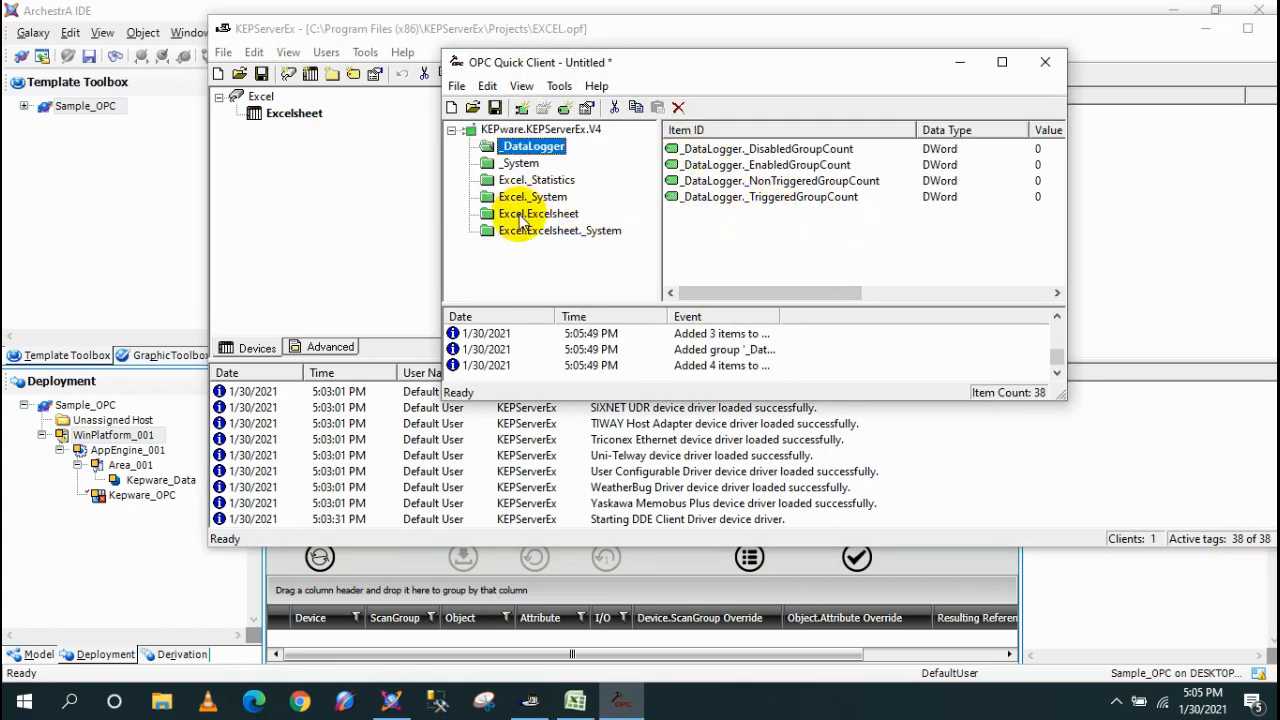
pyautogui.click(521, 214)
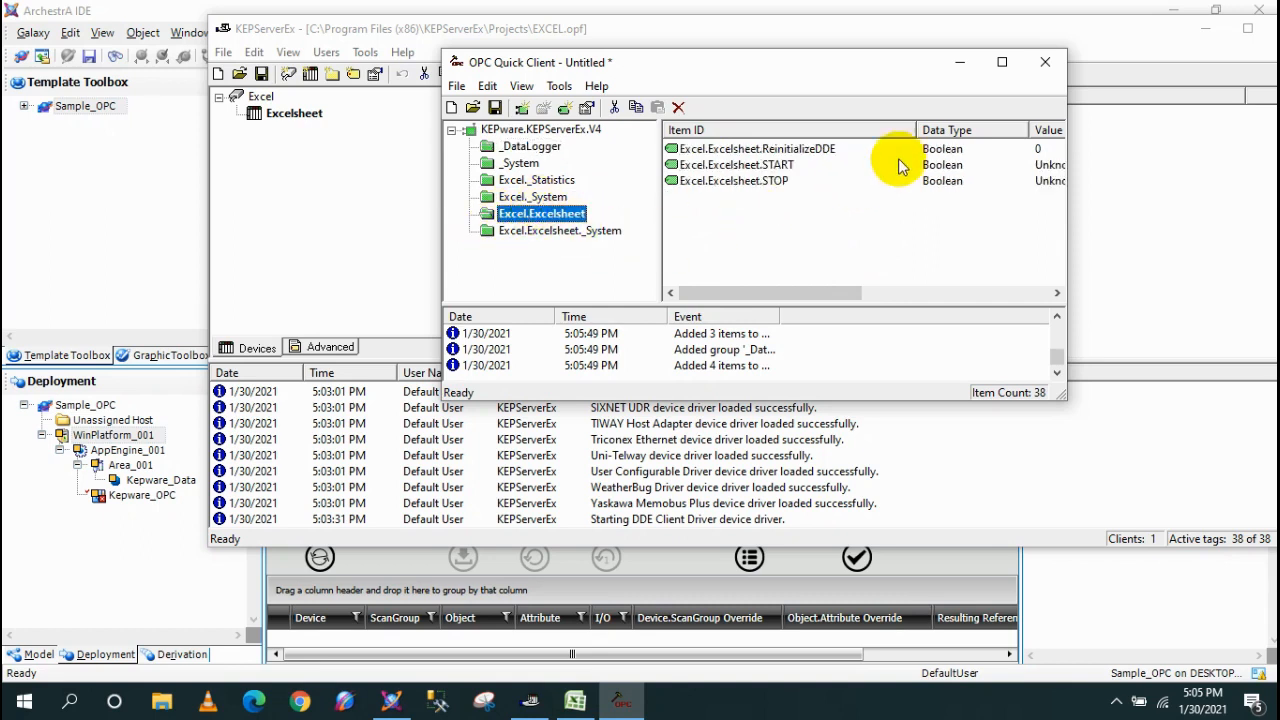
pyautogui.moveTo(808, 294); pyautogui.dragTo(816, 295)
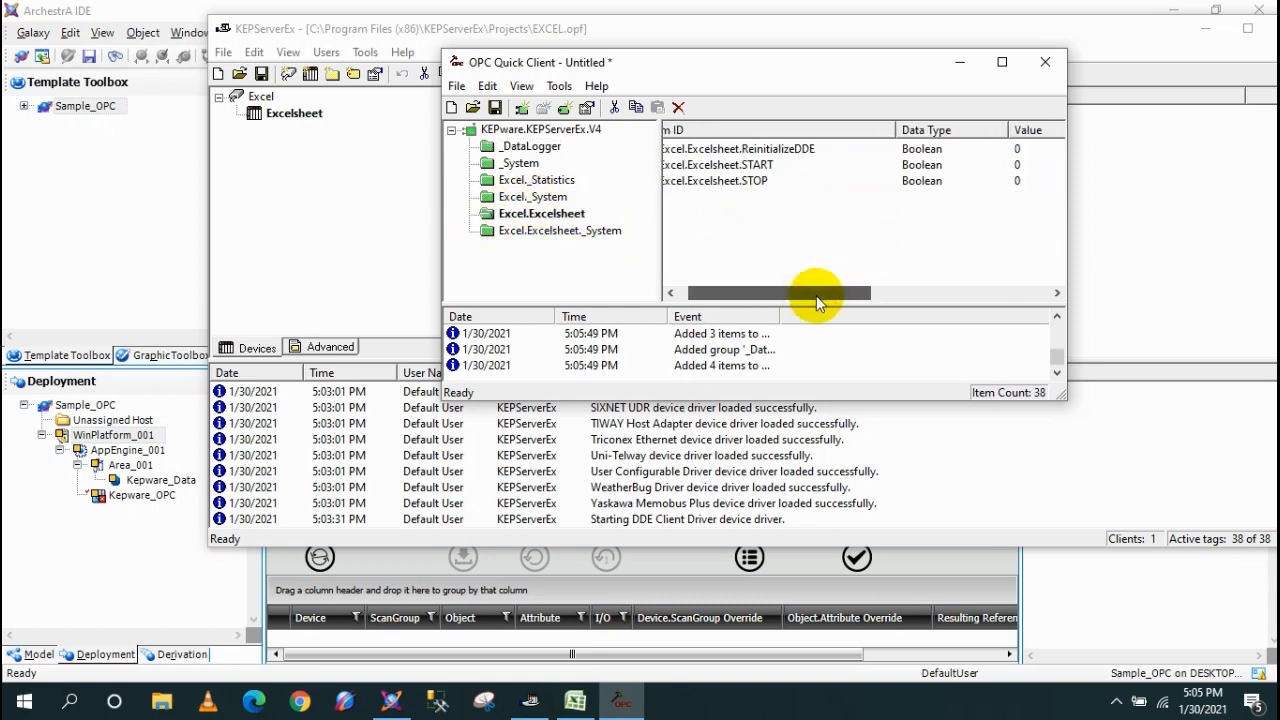
# Switch to Excel, shrink its window and arrange it side by side with the OPC Quick Client.
pyautogui.click(576, 701)
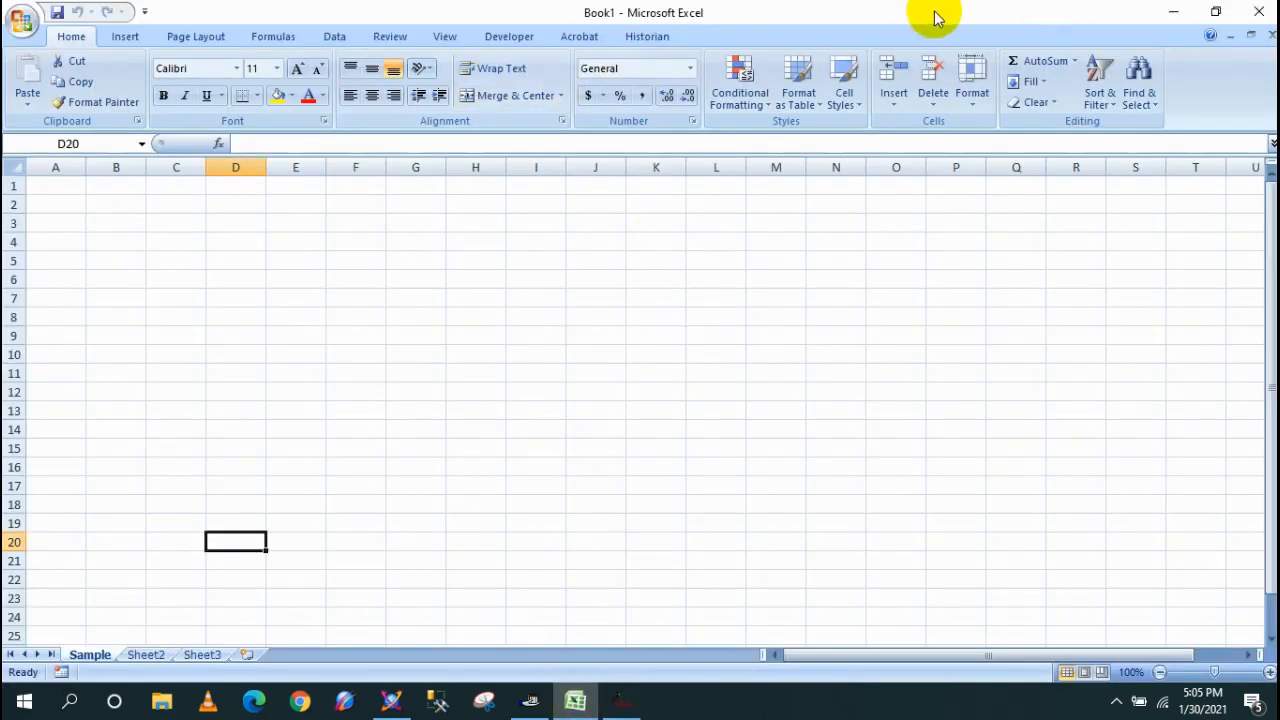
pyautogui.click(1215, 11)
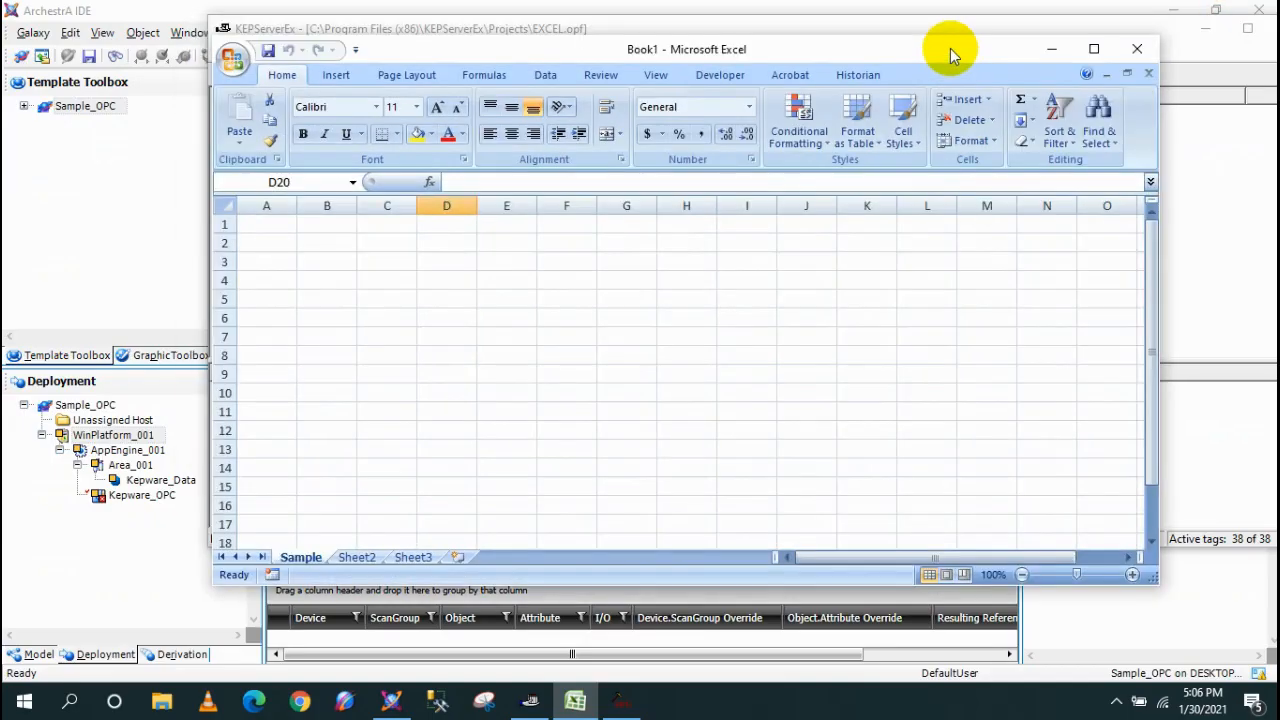
pyautogui.moveTo(950, 48); pyautogui.dragTo(700, 51)
pyautogui.moveTo(909, 290); pyautogui.dragTo(498, 283)
pyautogui.moveTo(315, 55); pyautogui.dragTo(442, 24)
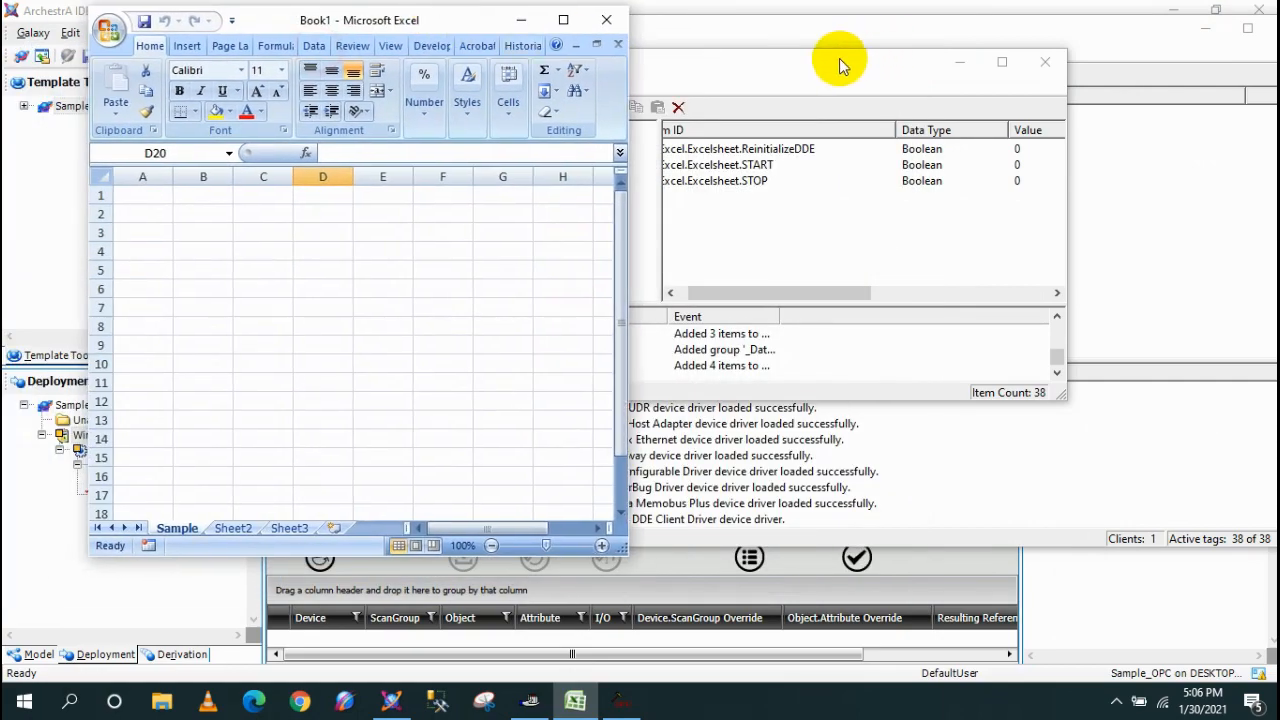
pyautogui.moveTo(839, 58); pyautogui.dragTo(1007, 30)
# Enter 1 in cells A1 and A2 of the Sample sheet, checking the START tag's value in the OPC Quick Client.
pyautogui.click(143, 197)
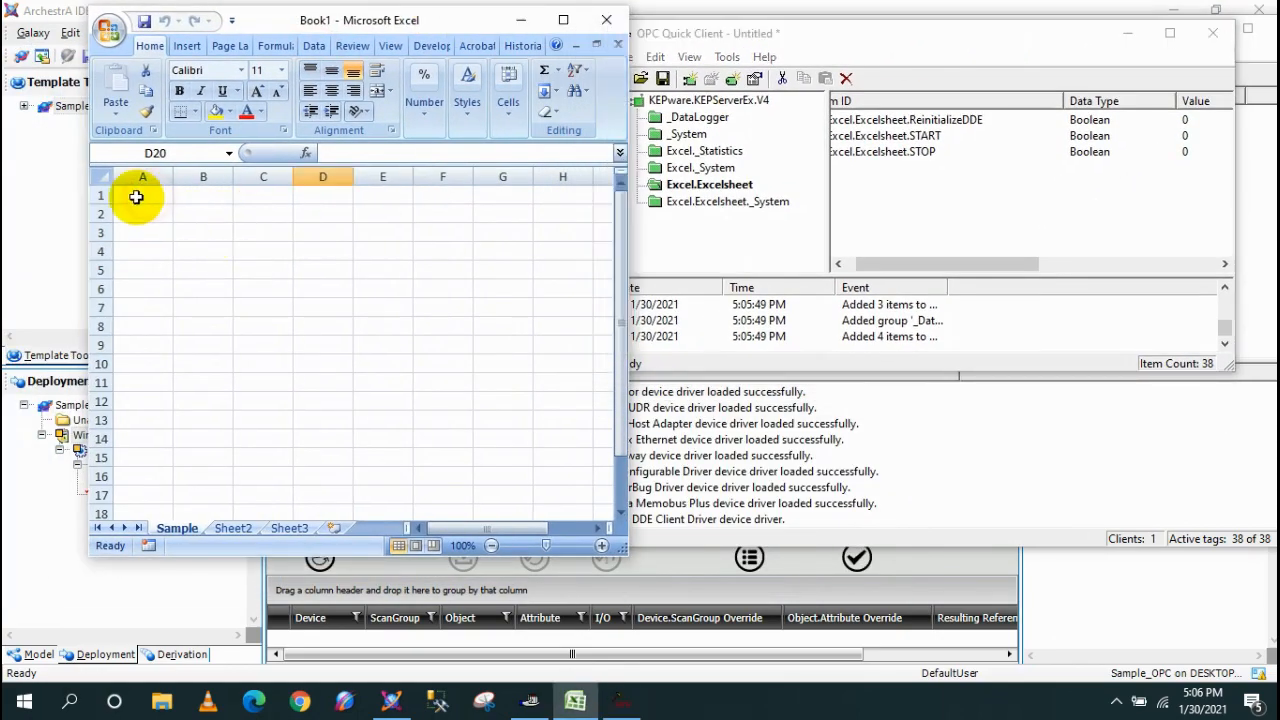
pyautogui.write('1')
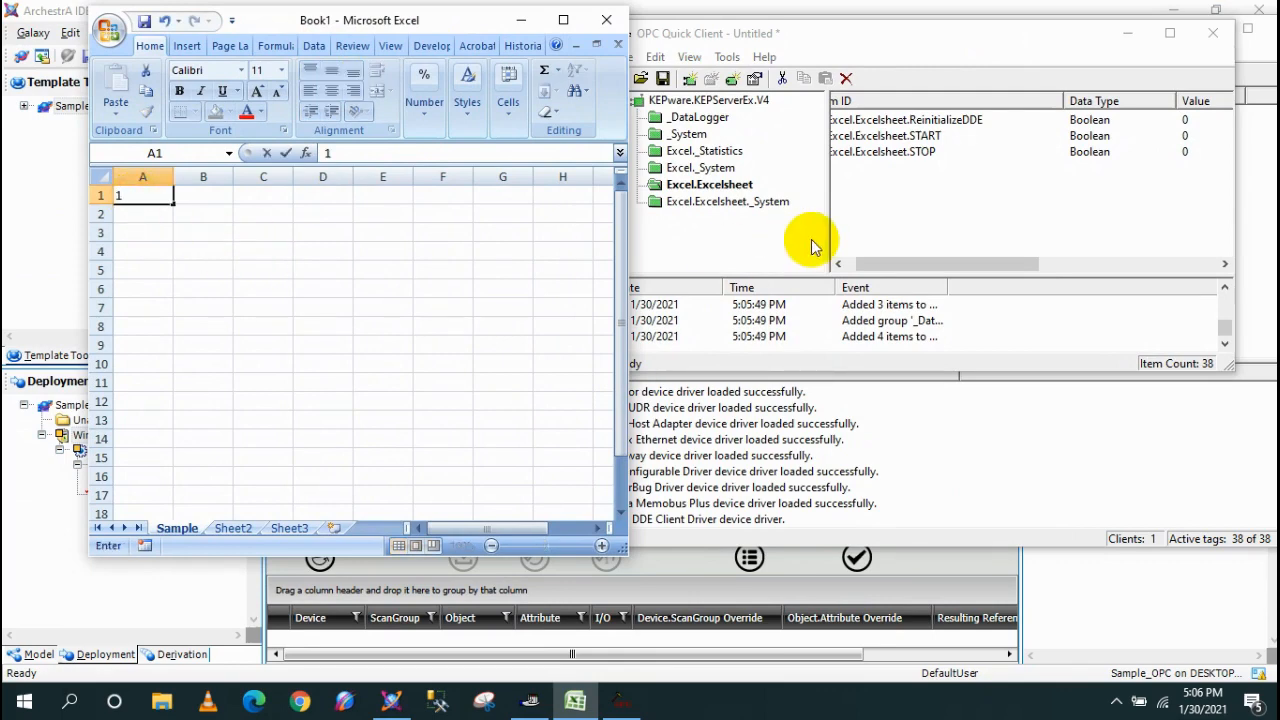
pyautogui.click(143, 214)
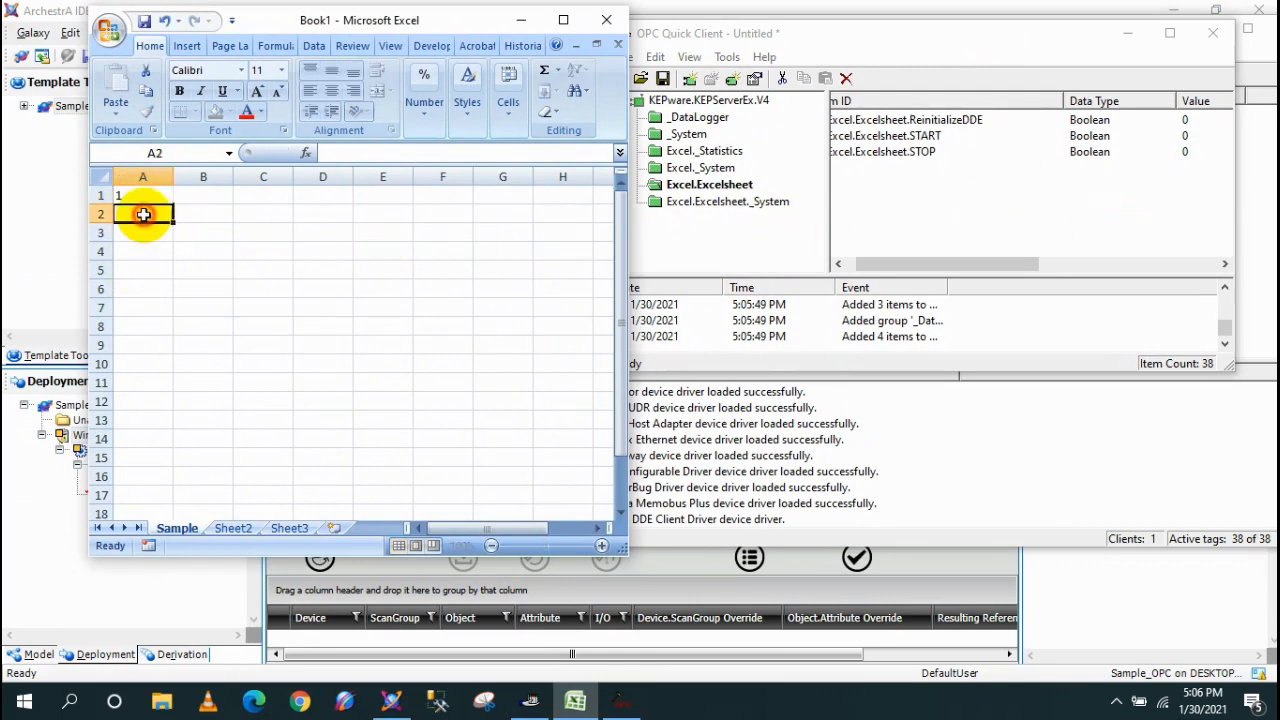
pyautogui.click(1185, 136)
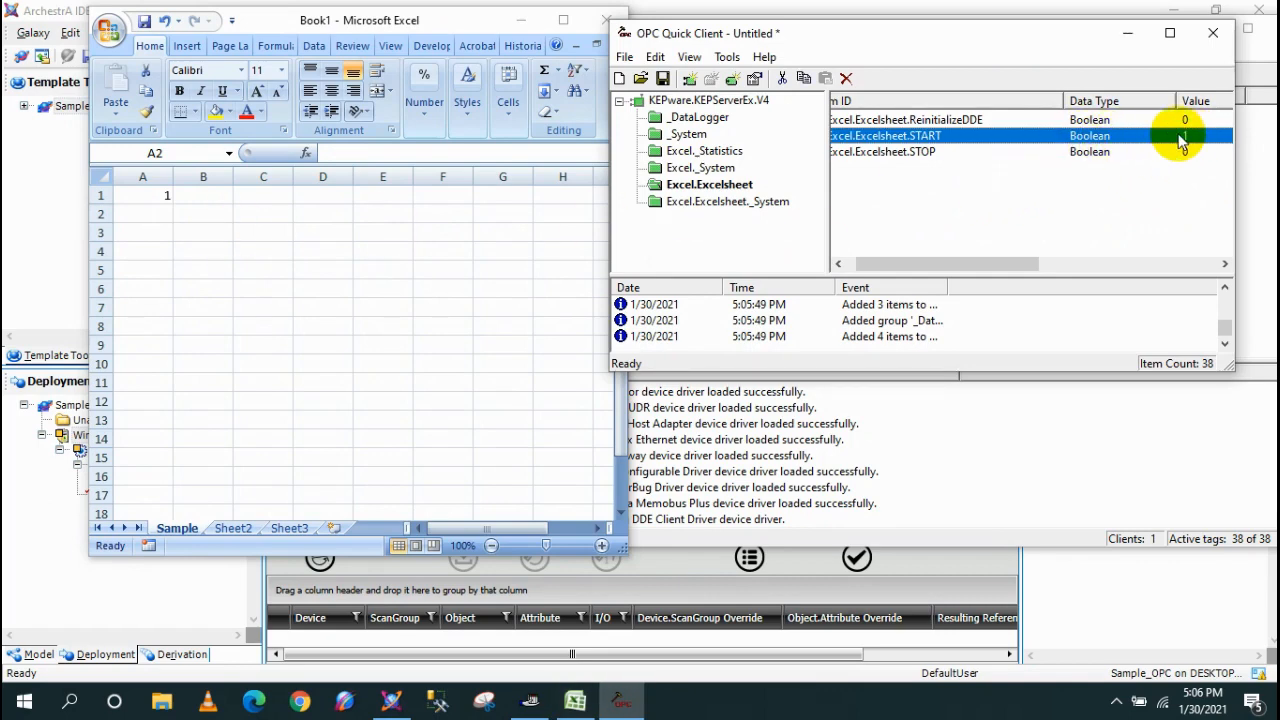
pyautogui.click(162, 211)
pyautogui.write('1')
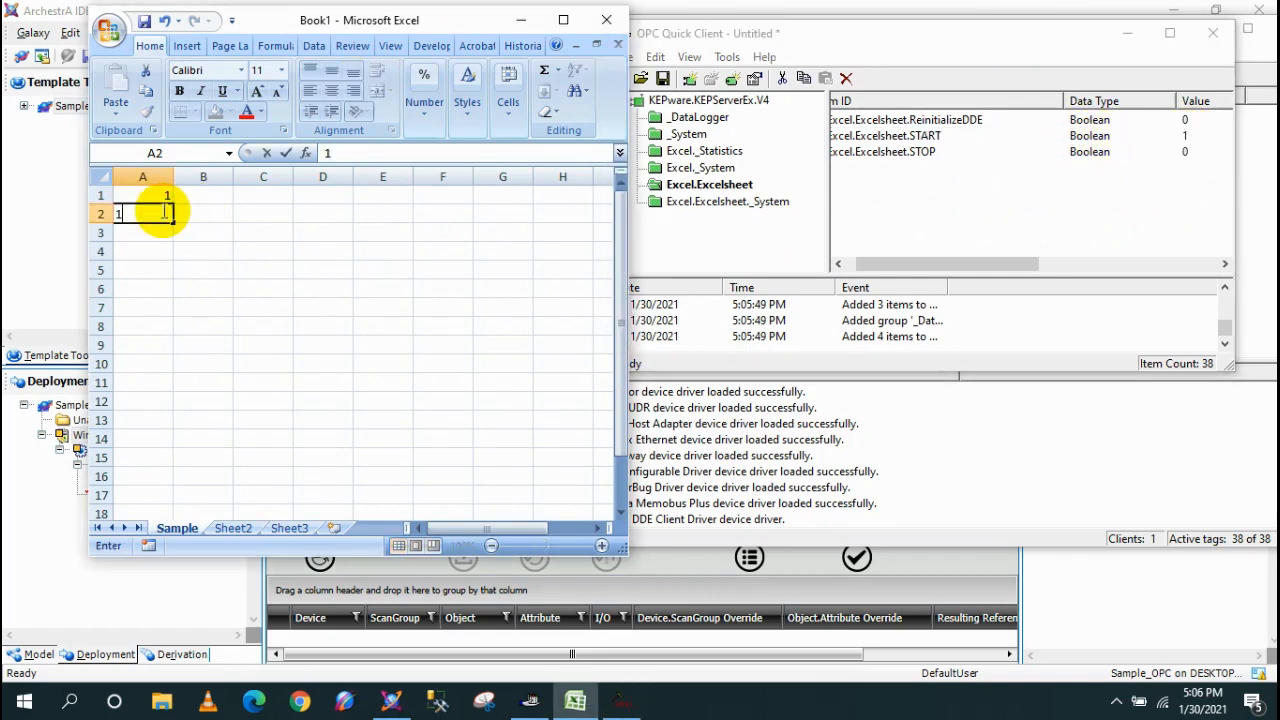
pyautogui.press('Return')
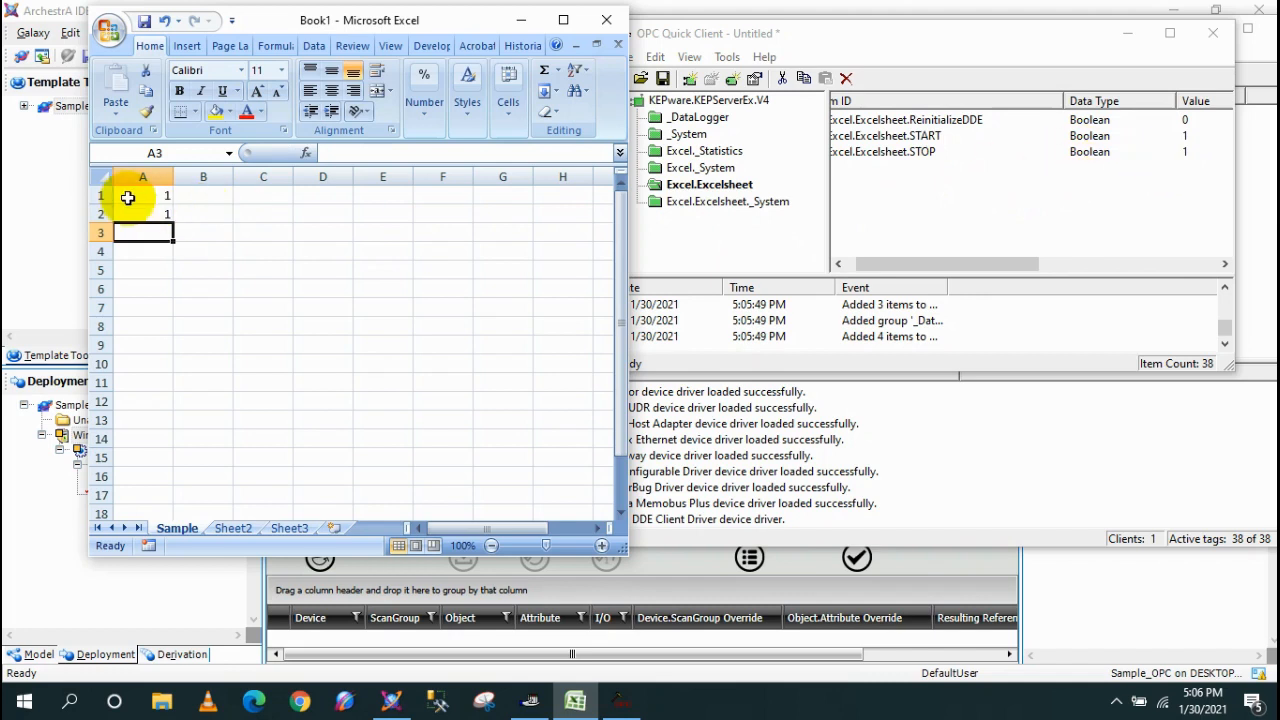
# Set cell A1 of the Sample sheet to 0 to test the START tag.
pyautogui.click(162, 195)
pyautogui.write('0')
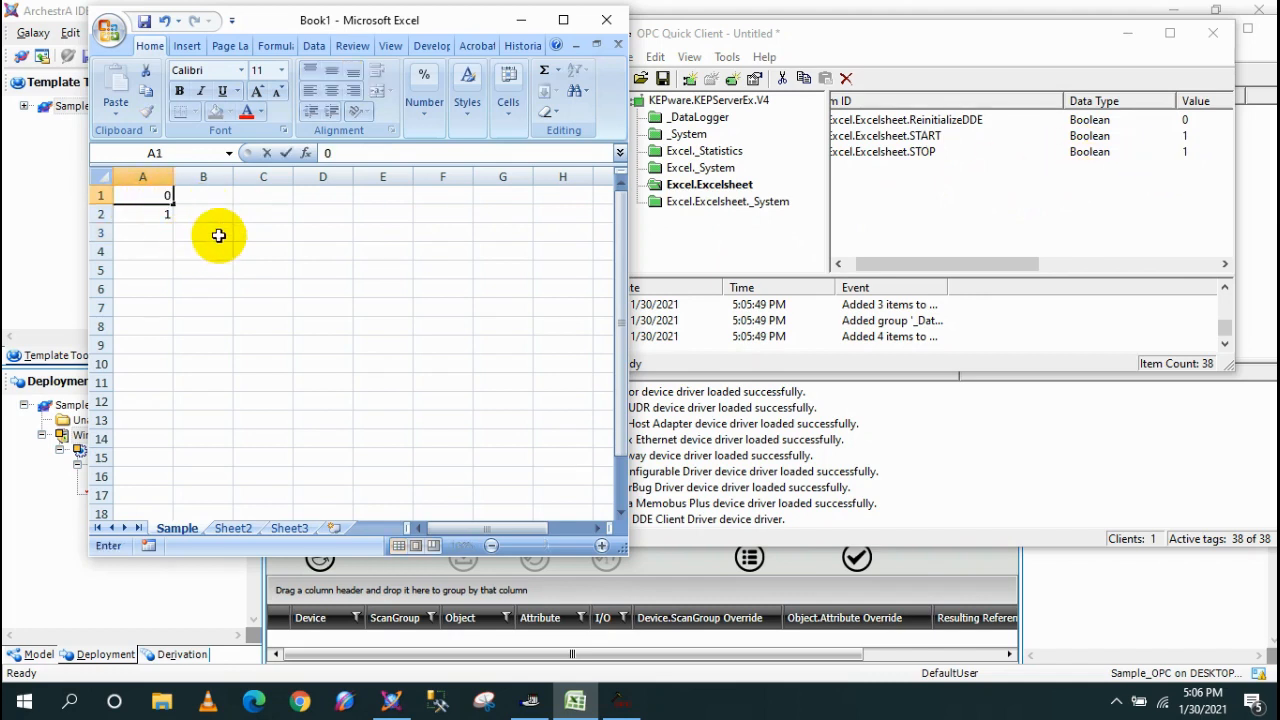
pyautogui.press('Return')
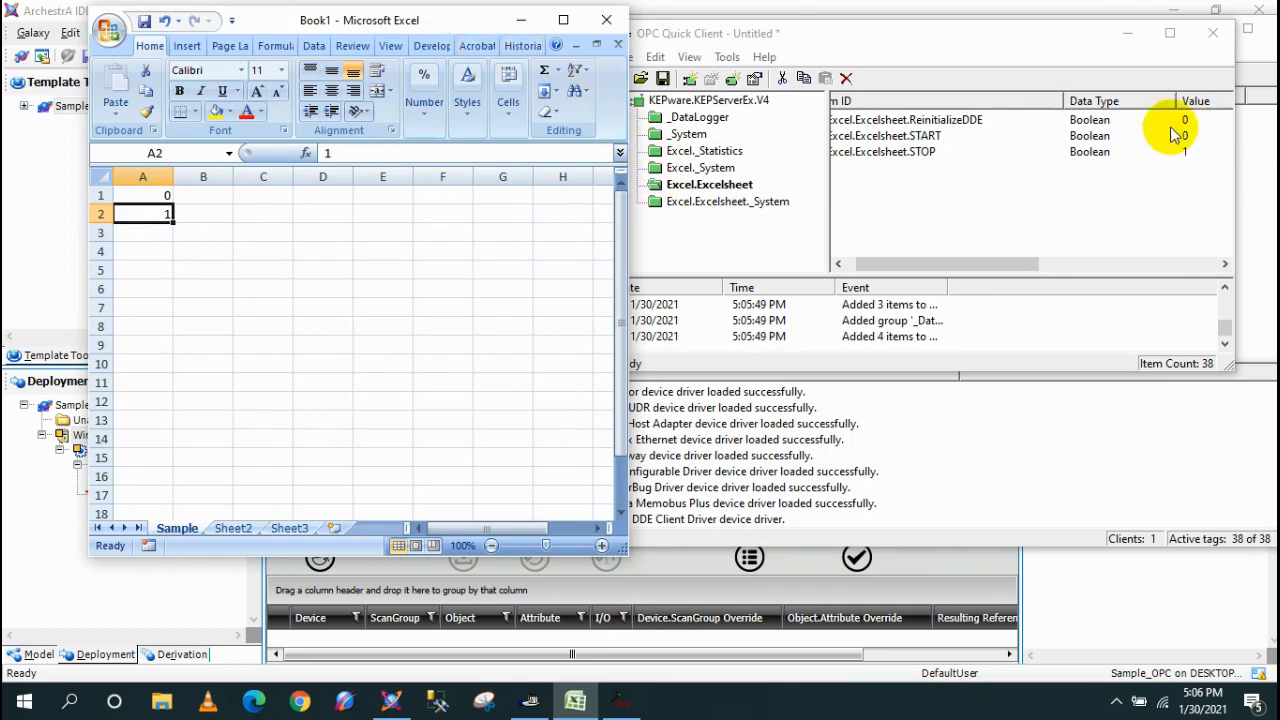
# Minimize the Excel, OPC Quick Client and KEPServerEx windows to return to the ArchestrA IDE.
pyautogui.click(521, 25)
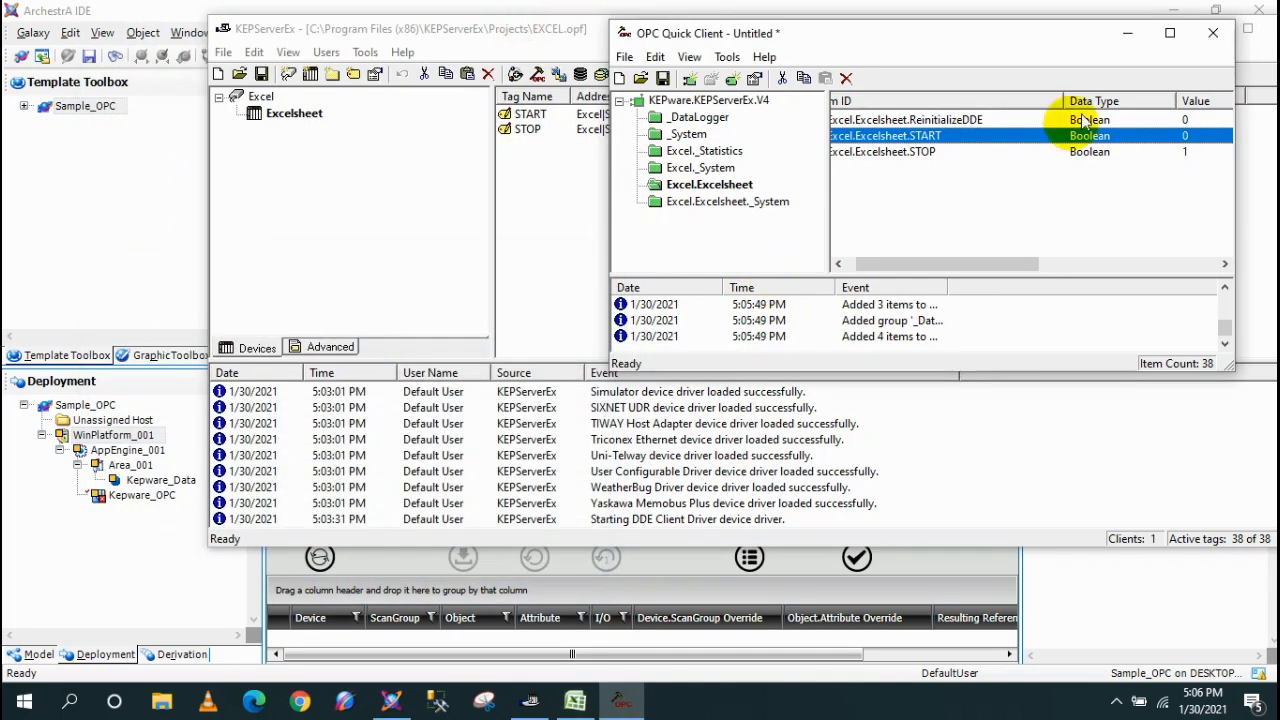
pyautogui.click(1136, 33)
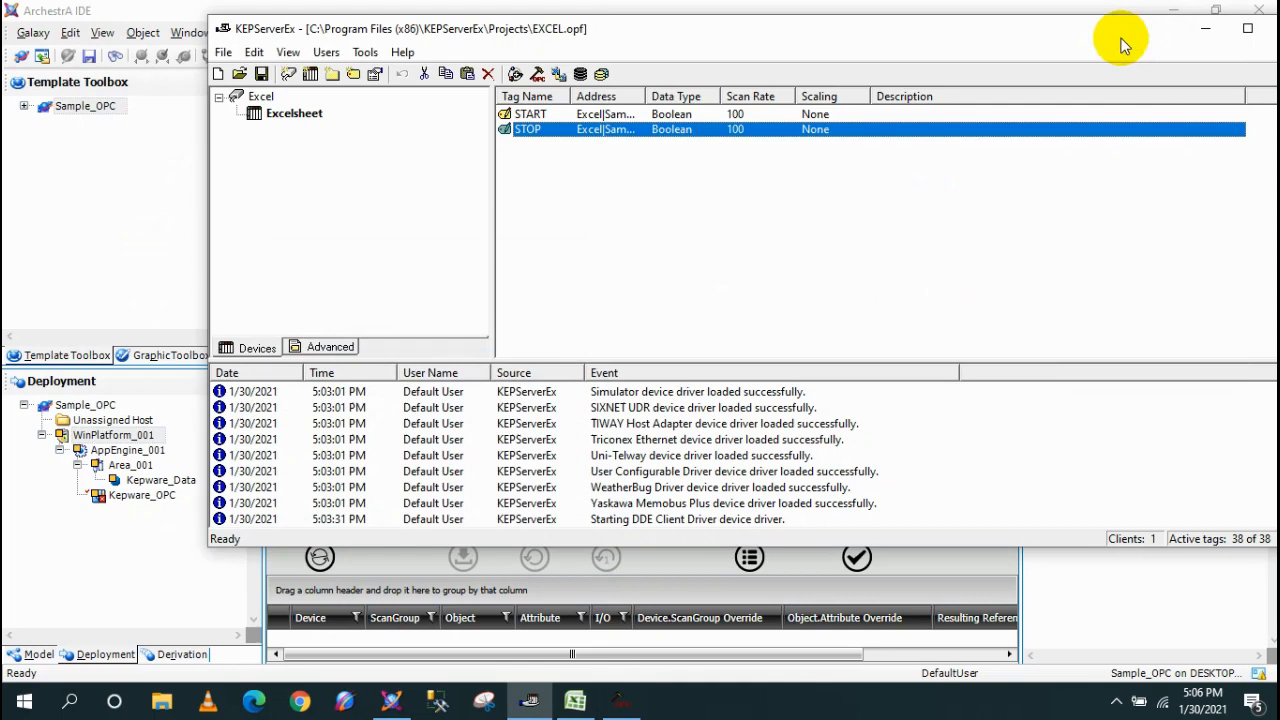
pyautogui.click(1200, 30)
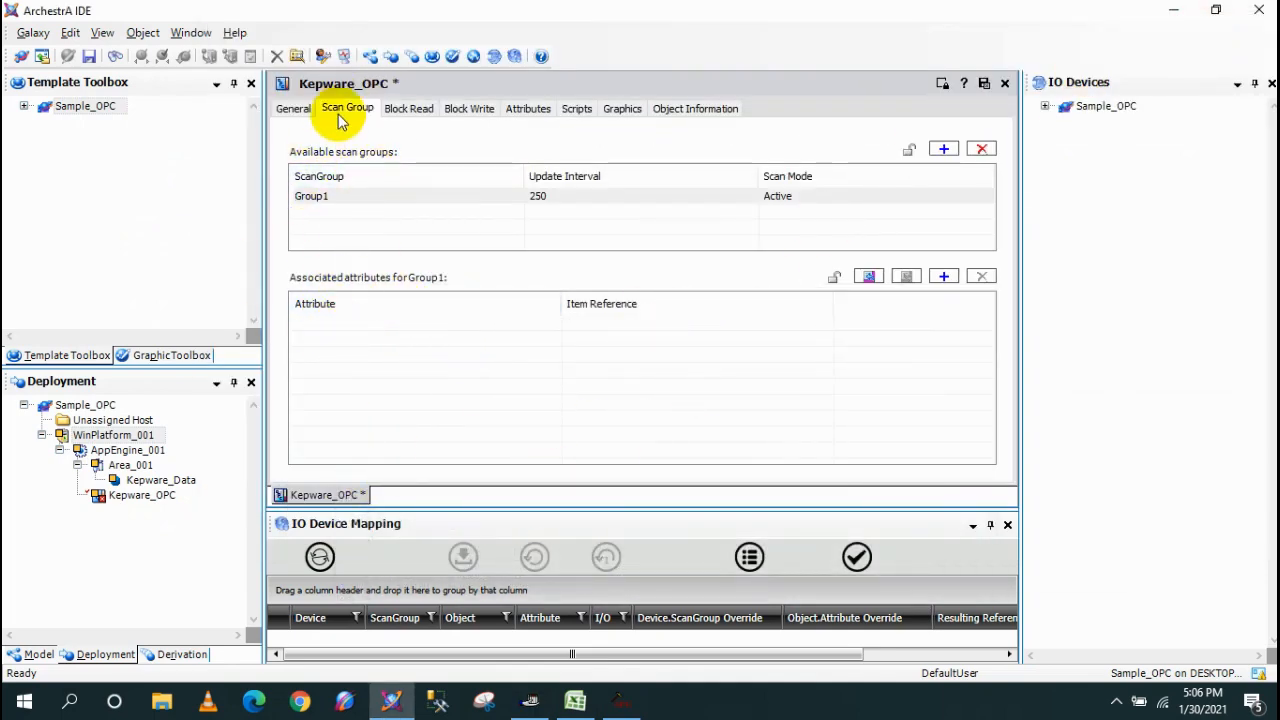
pyautogui.click(323, 325)
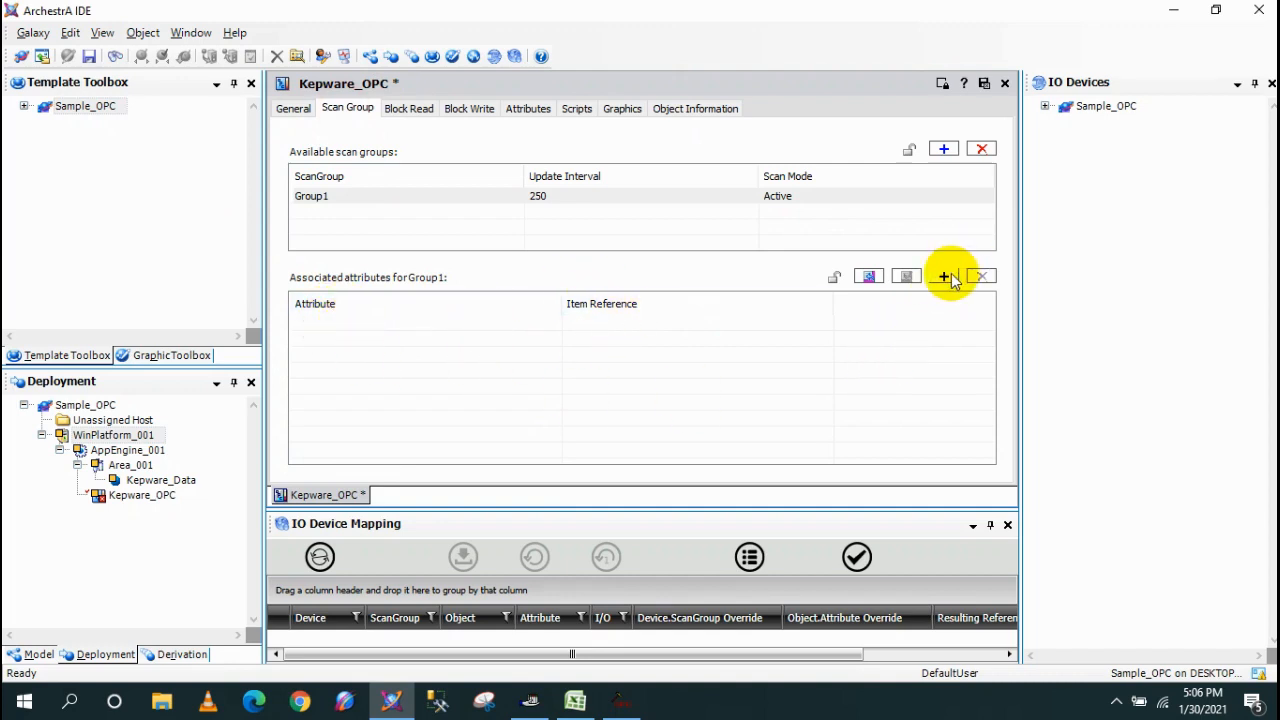
pyautogui.click(394, 192)
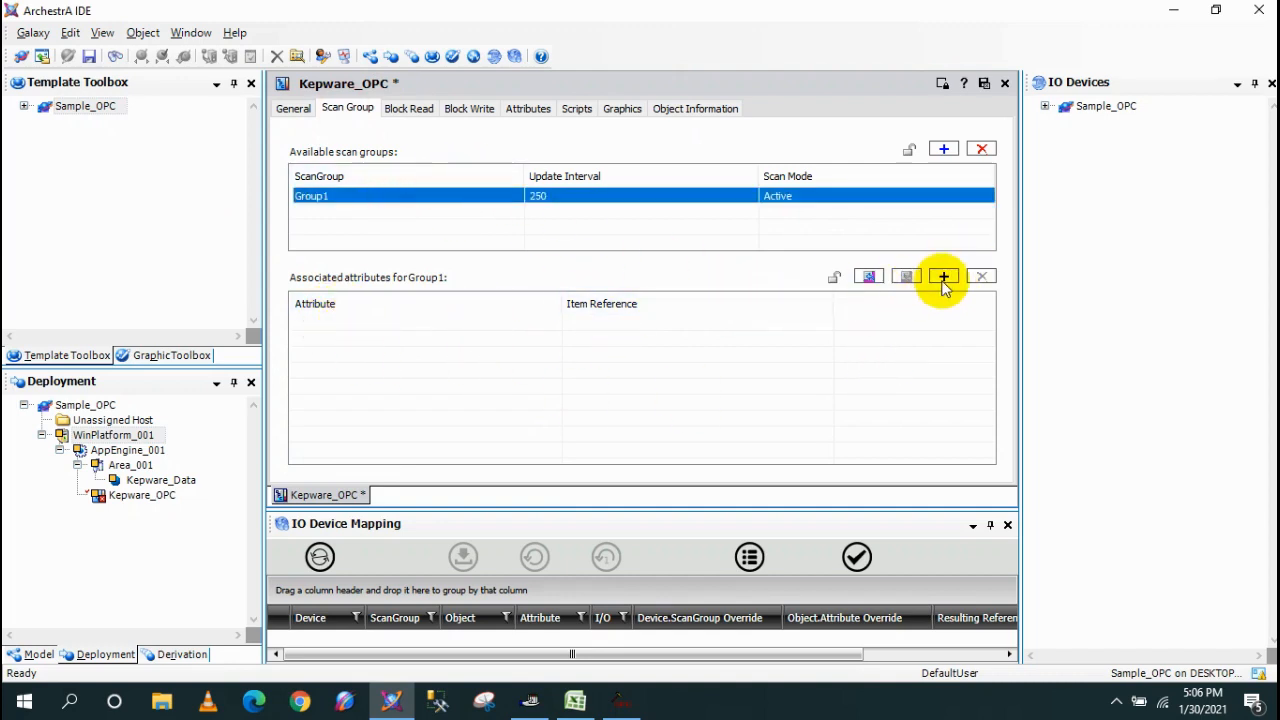
pyautogui.click(944, 277)
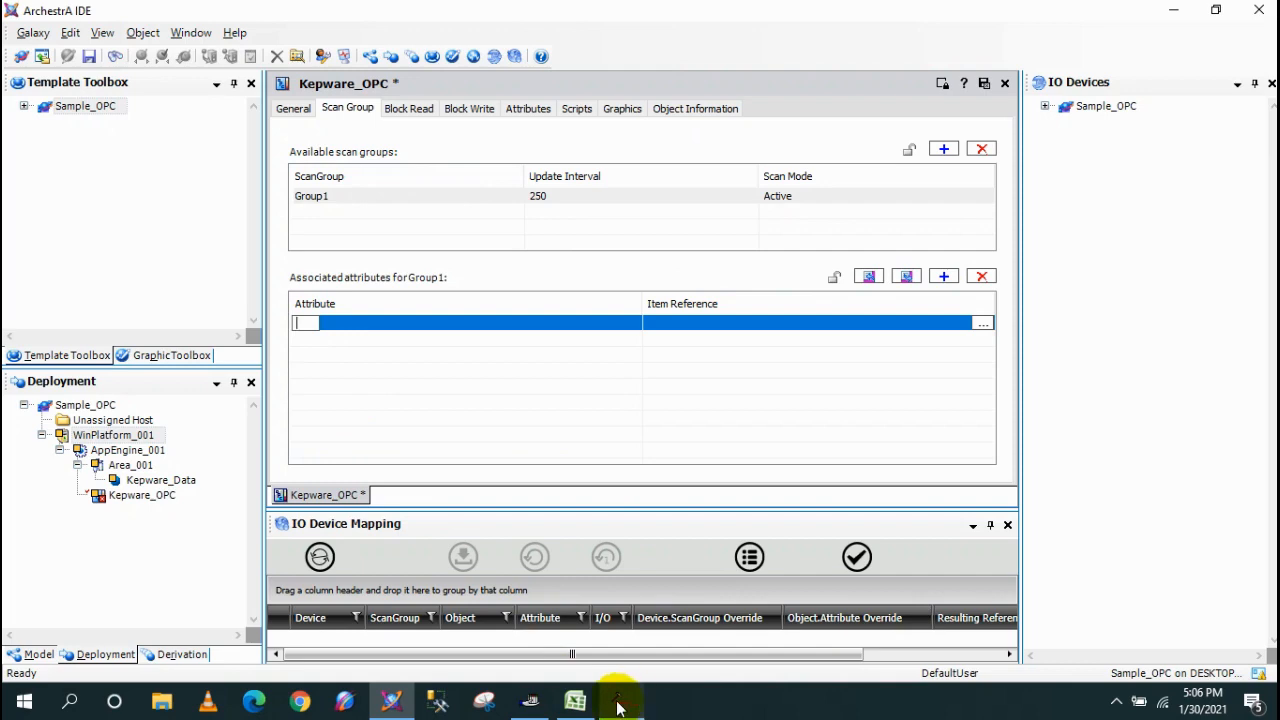
# Switch to KEPServerEx, move its window clear of the scan group's attribute list and select the Excel channel.
pyautogui.click(530, 700)
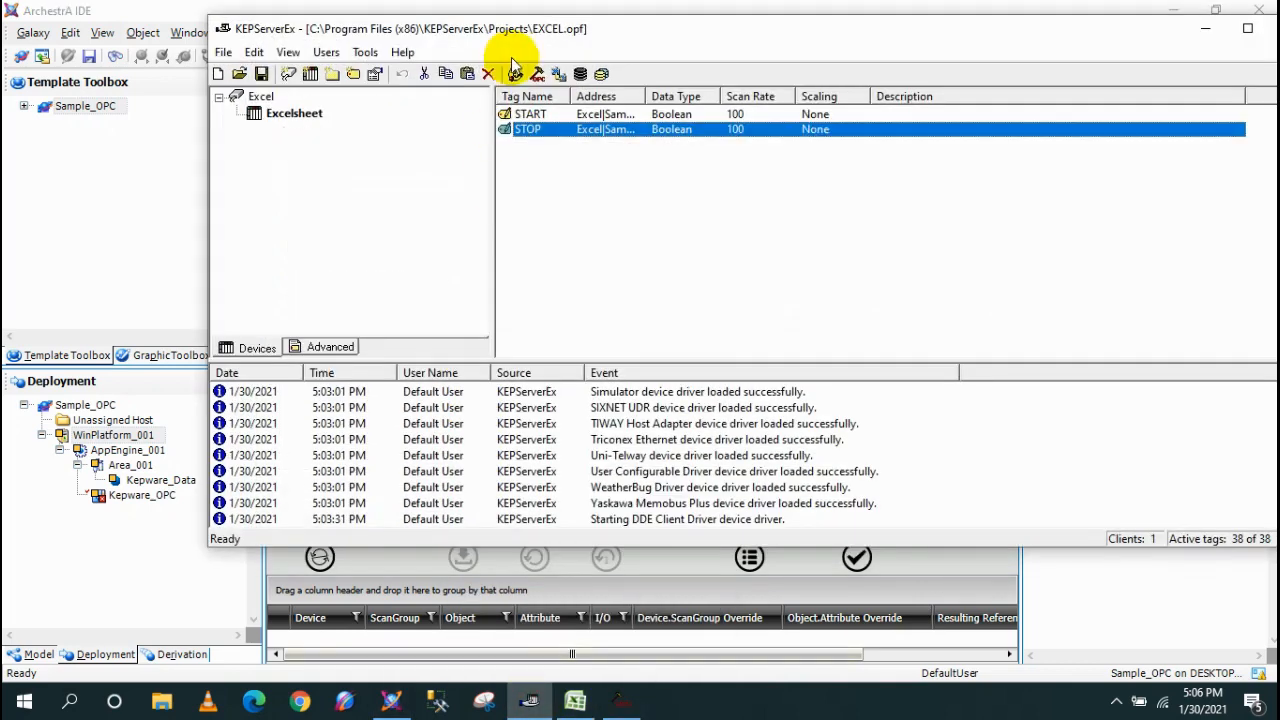
pyautogui.moveTo(600, 32); pyautogui.dragTo(962, 115)
pyautogui.click(620, 182)
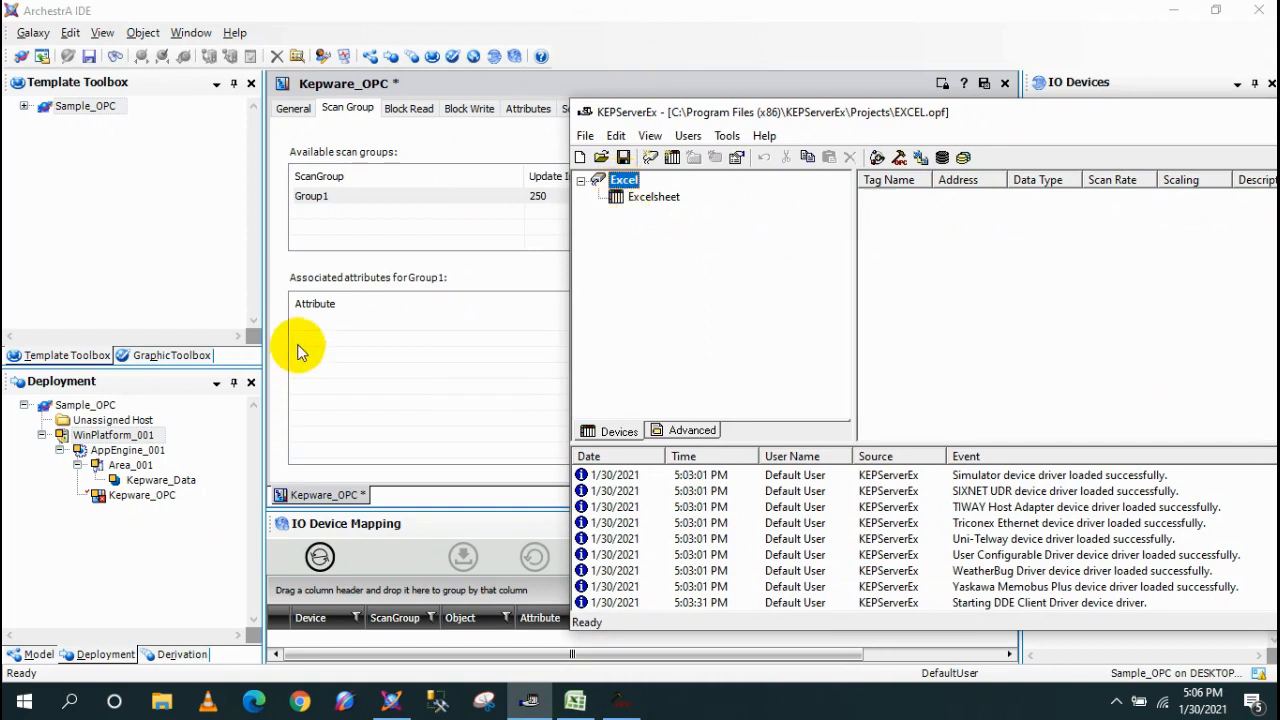
# Return to the ArchestrA IDE and add an associated attribute to Group1, entering "Excel." as the start of its name.
pyautogui.click(336, 326)
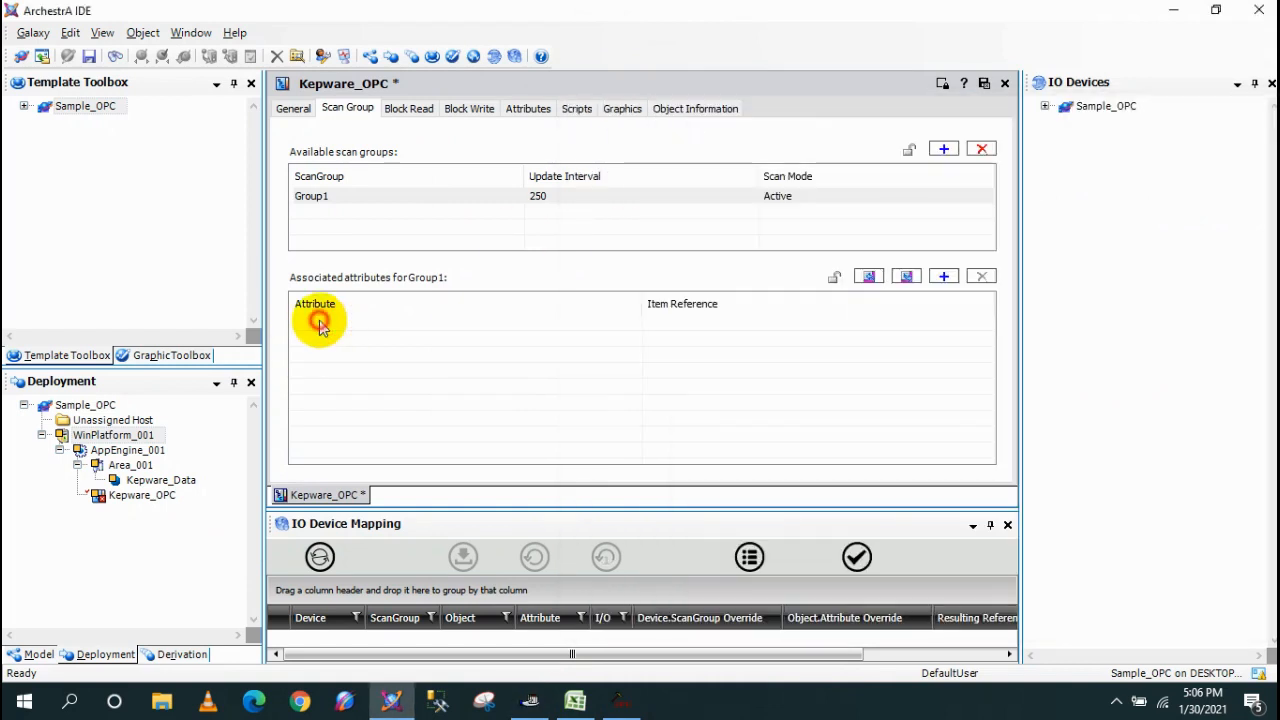
pyautogui.click(686, 196)
pyautogui.click(356, 317)
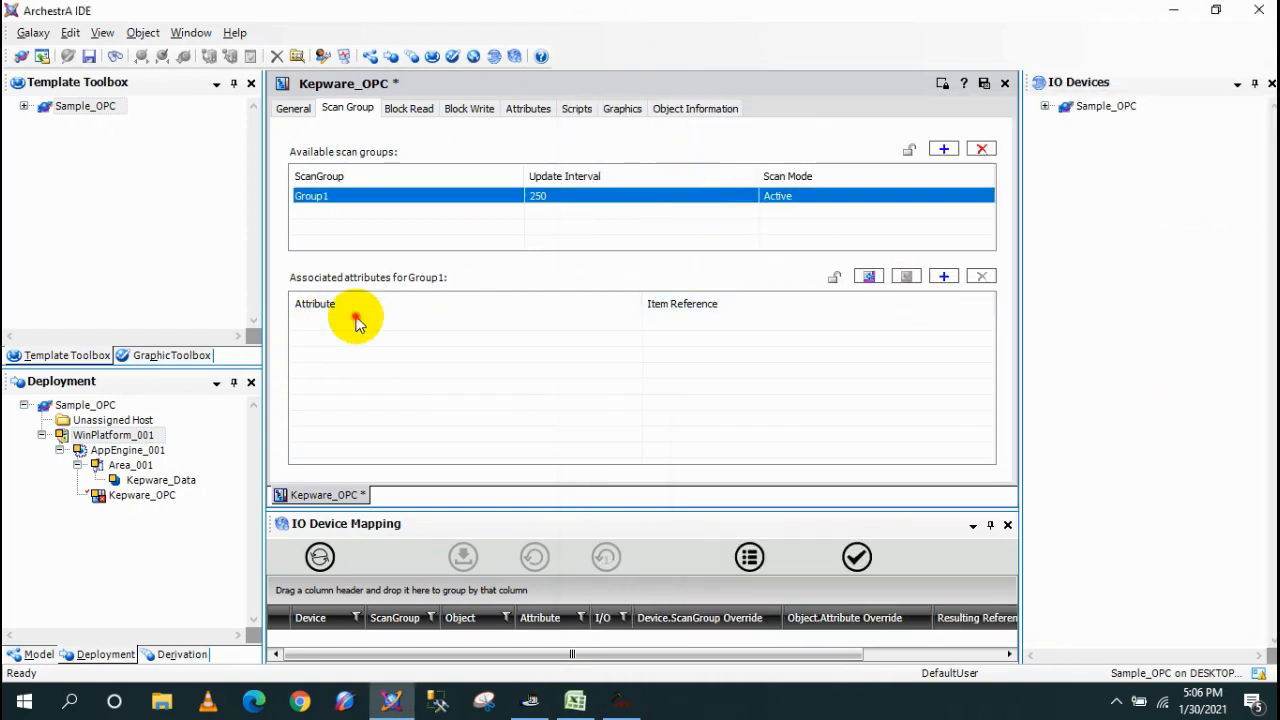
pyautogui.click(558, 207)
pyautogui.click(680, 198)
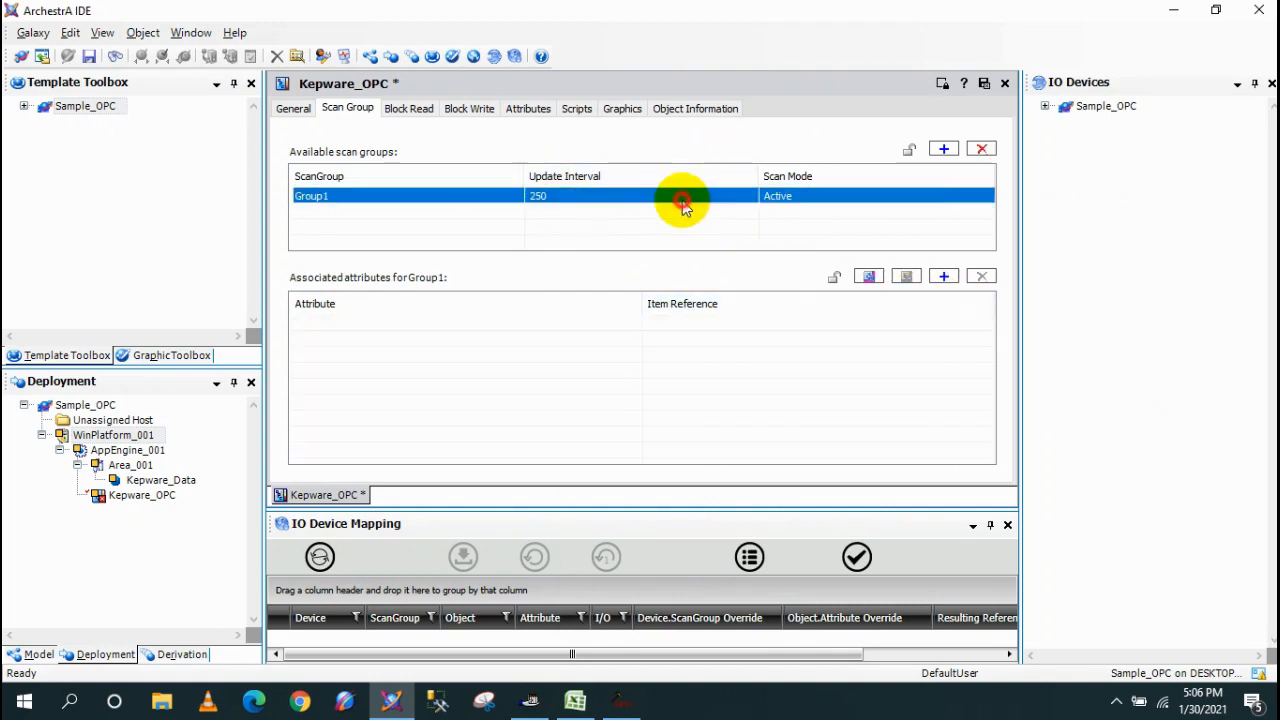
pyautogui.click(940, 276)
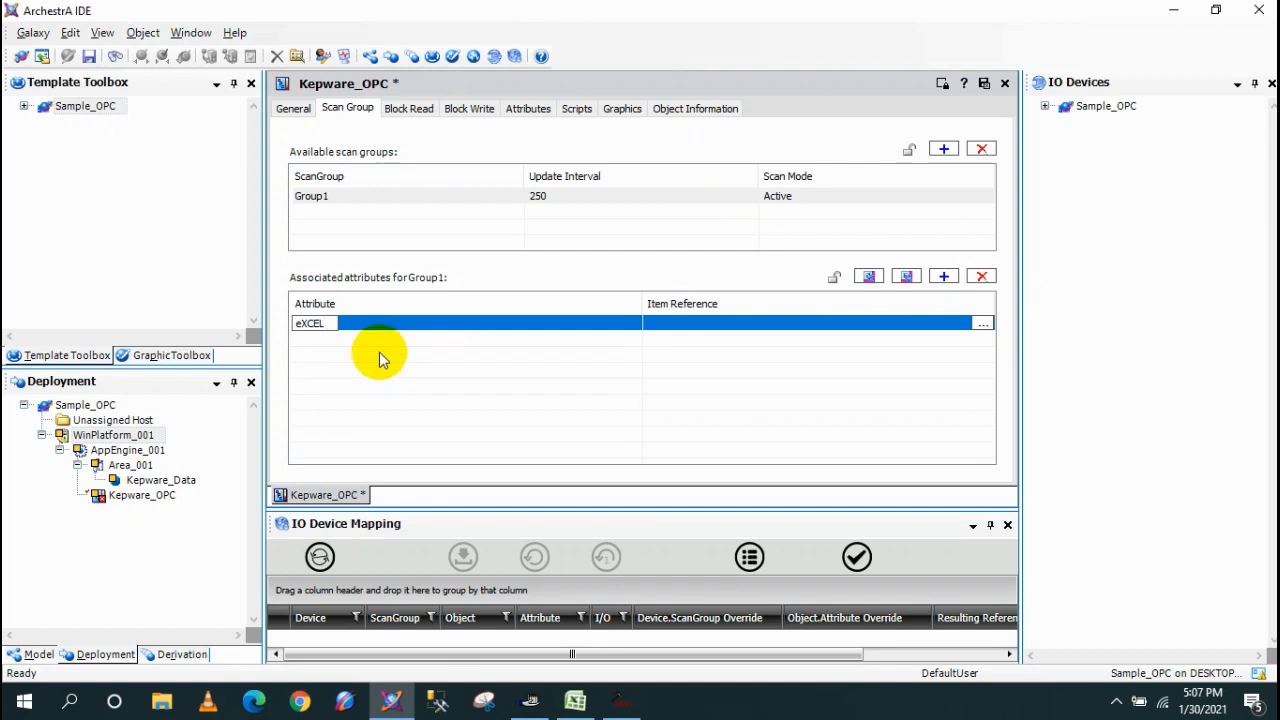
pyautogui.press('BackSpace')
pyautogui.write('Excel.')
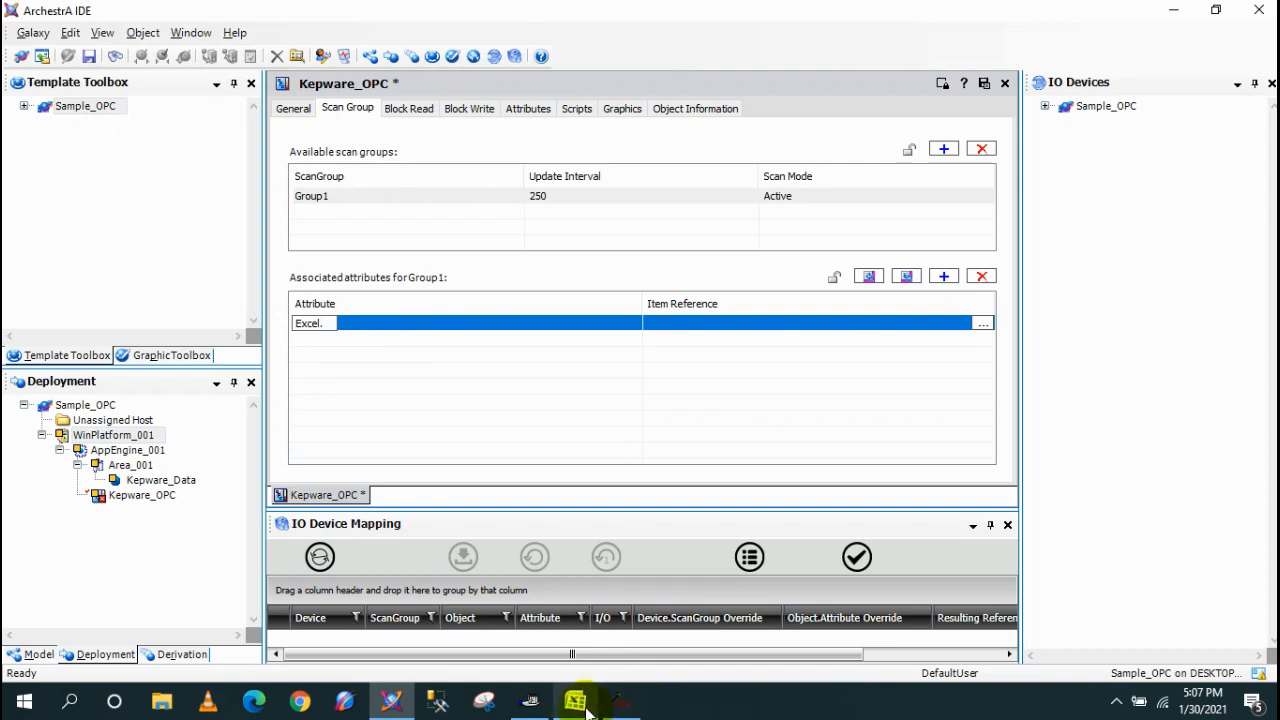
# Switch to KEPServerEx and copy the name of the Excelsheet device from its properties.
pyautogui.click(530, 603)
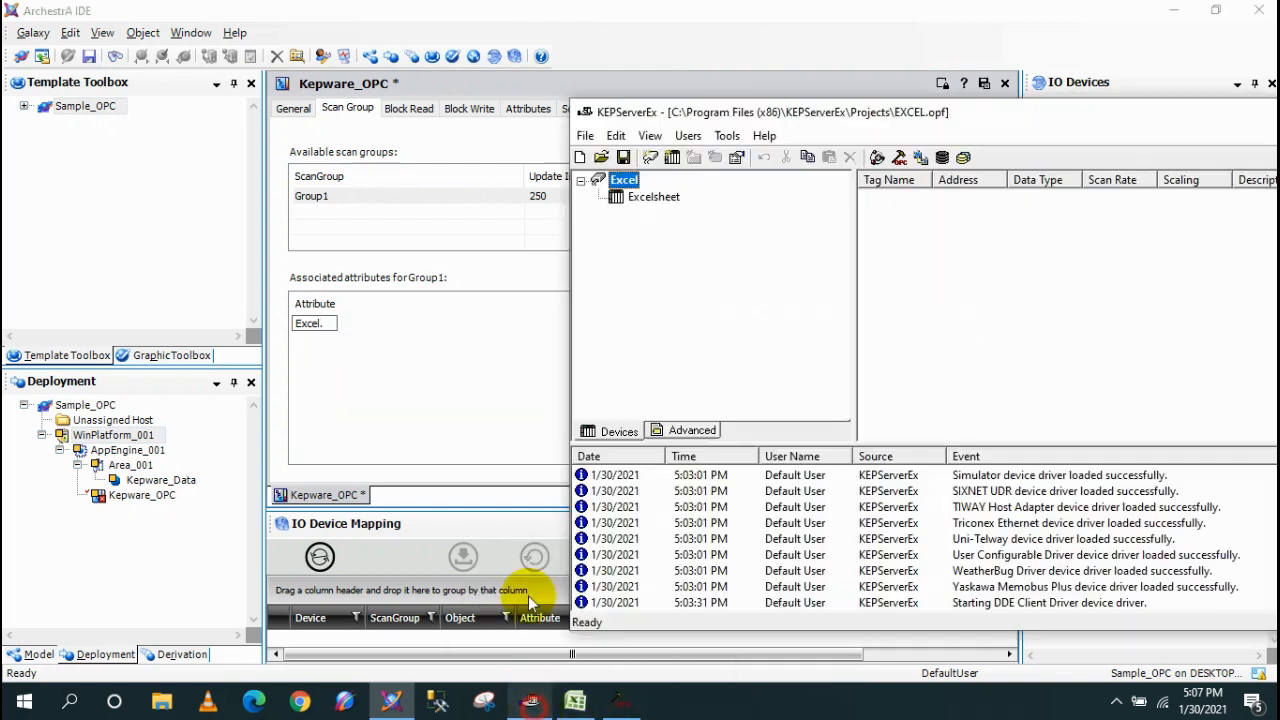
pyautogui.click(650, 197)
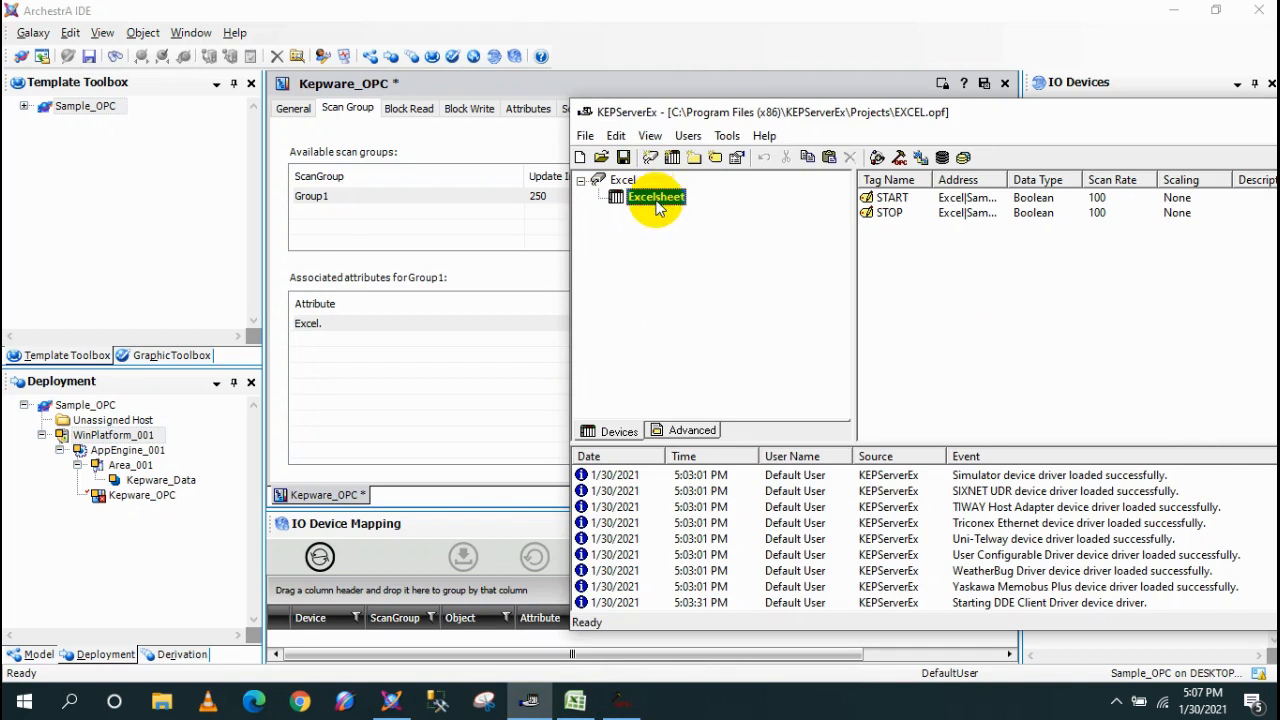
pyautogui.doubleClick(655, 198)
pyautogui.rightClick(1068, 373)
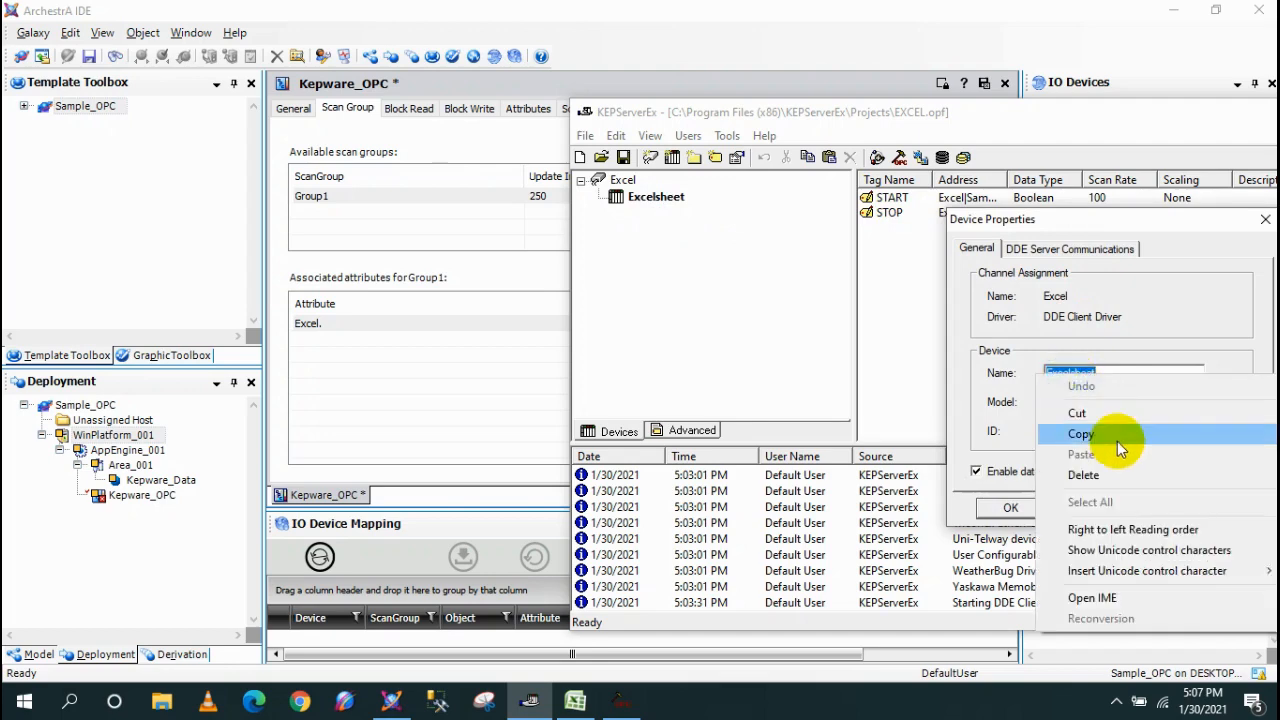
pyautogui.click(1110, 432)
pyautogui.click(1005, 508)
# Return to the ArchestrA IDE and extend the Group1 attribute name to "Excel.Excelsheet." with the copied device name.
pyautogui.click(360, 323)
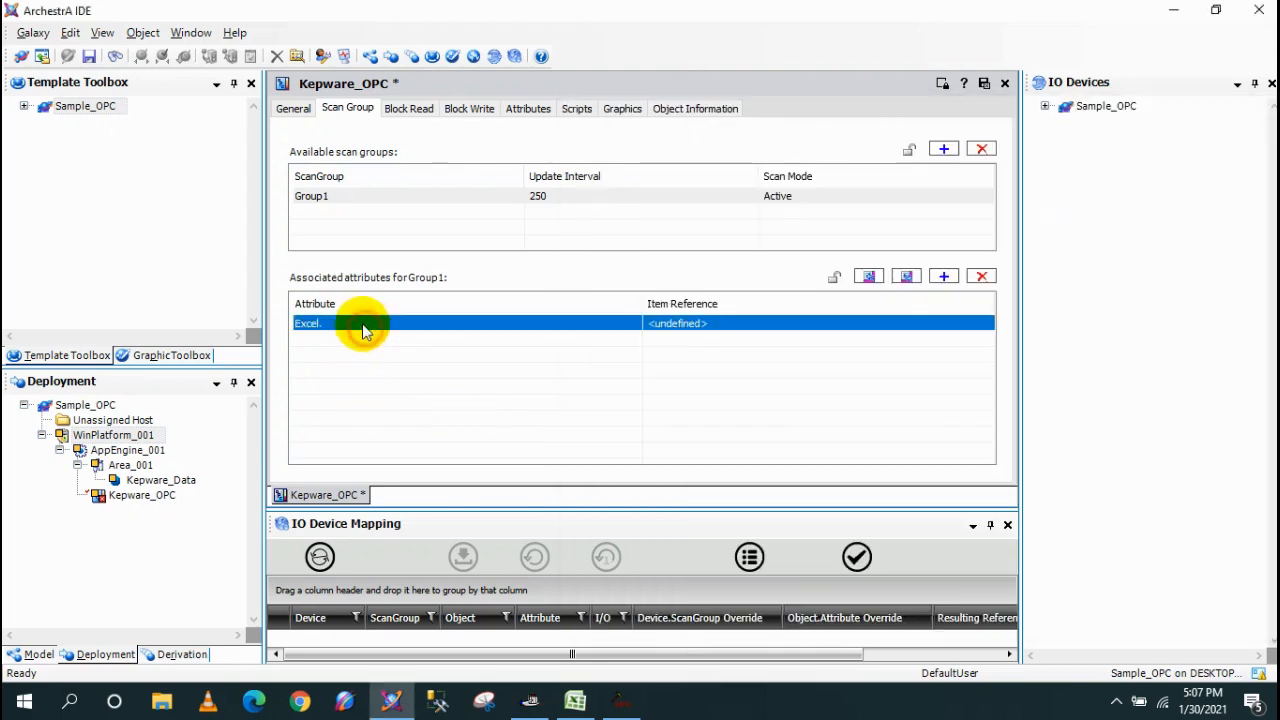
pyautogui.click(363, 323)
pyautogui.hotkey('ctrl', 'v')
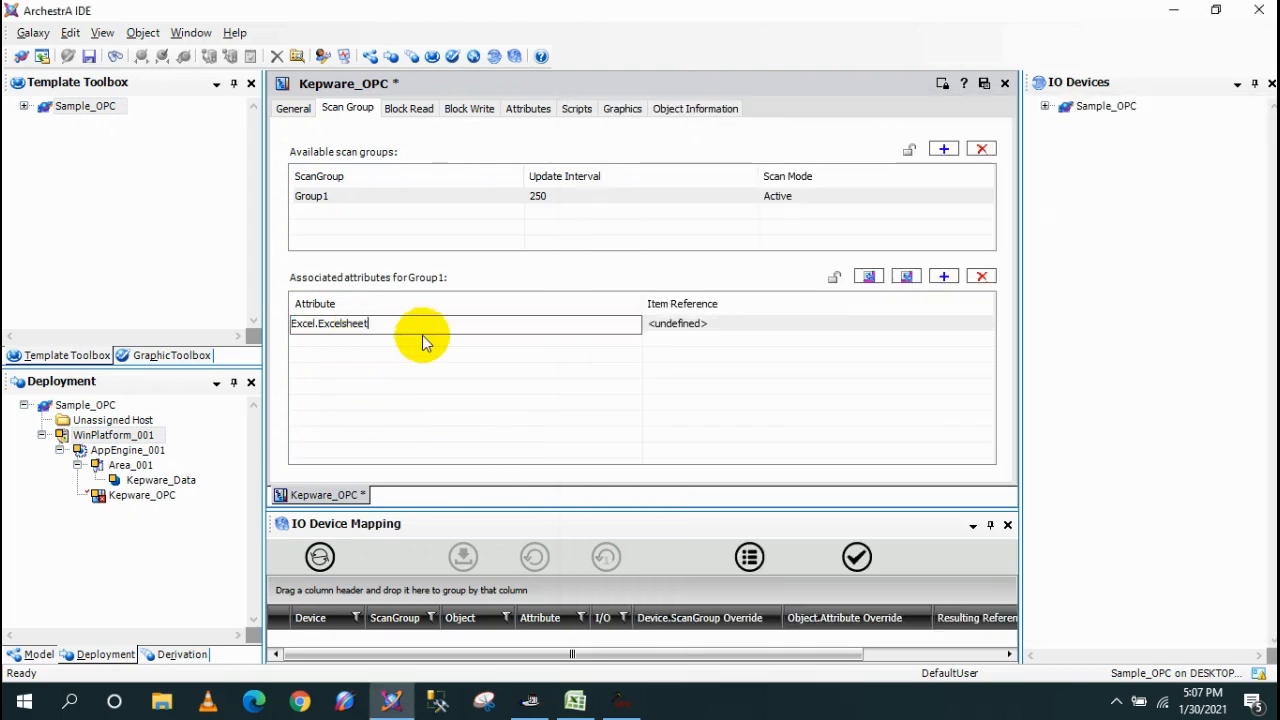
pyautogui.write('.')
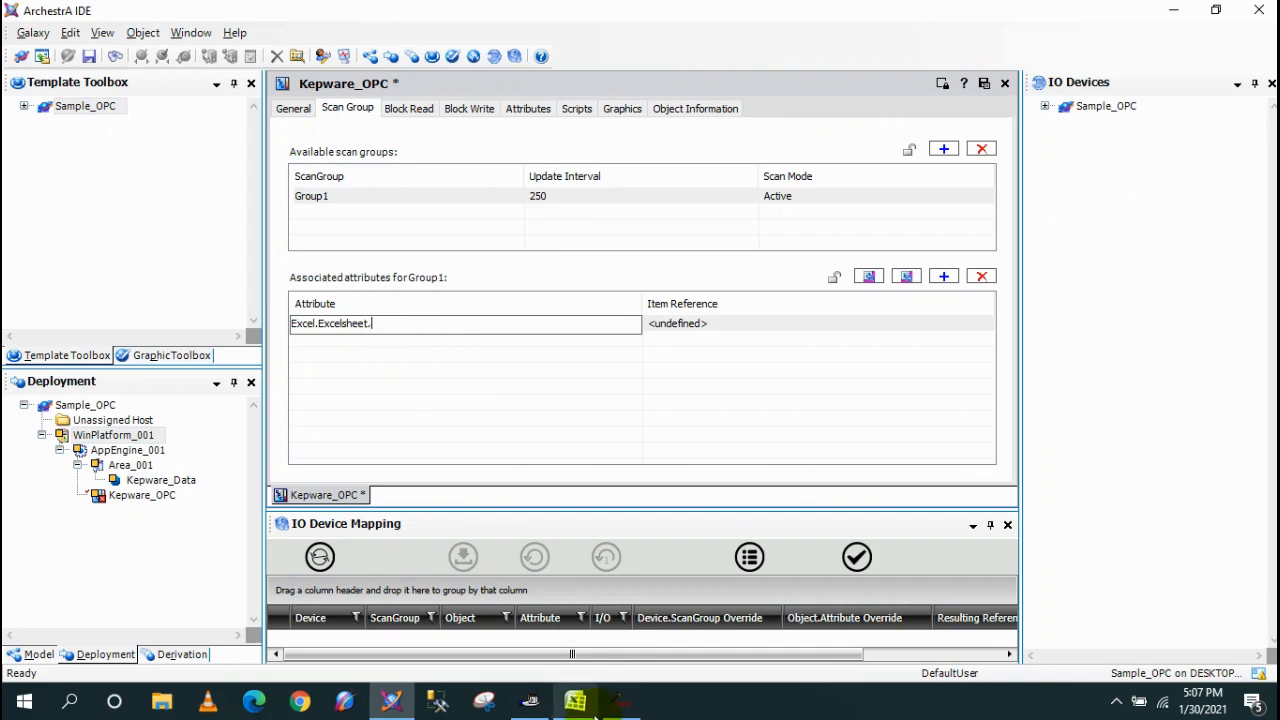
# Switch to KEPServerEx and check the name of the START tag in its properties.
pyautogui.click(530, 702)
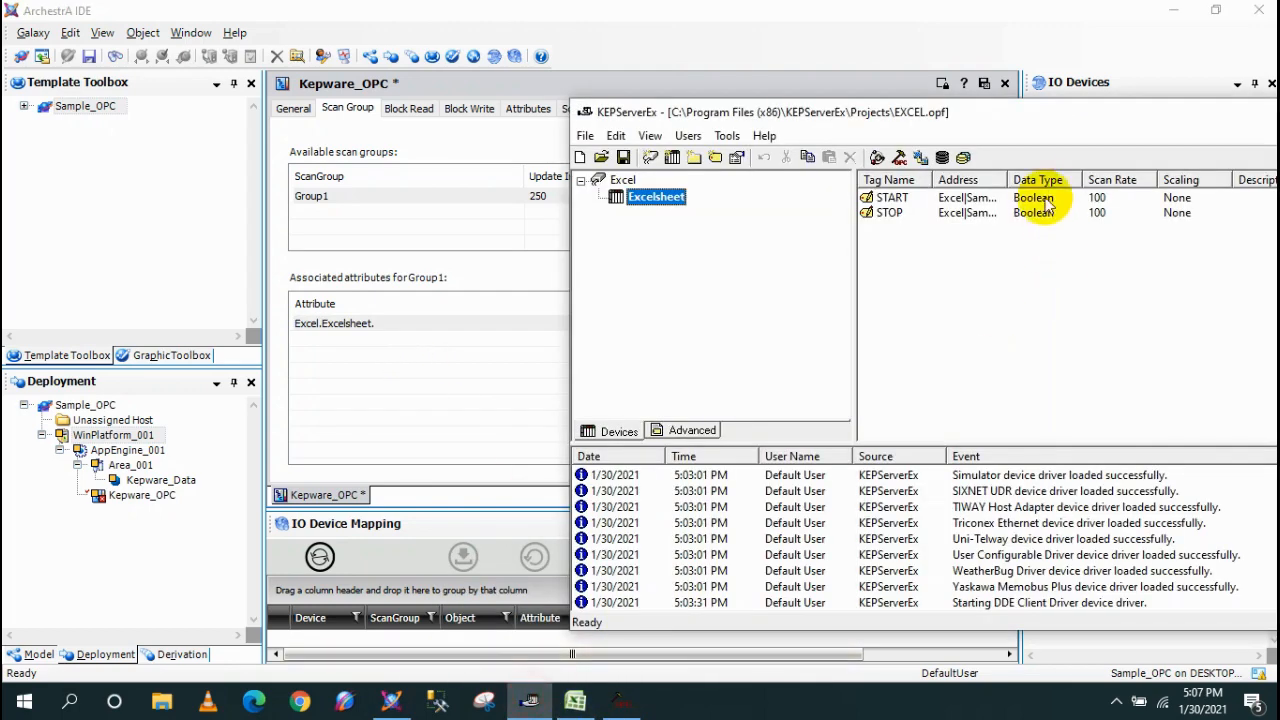
pyautogui.doubleClick(891, 198)
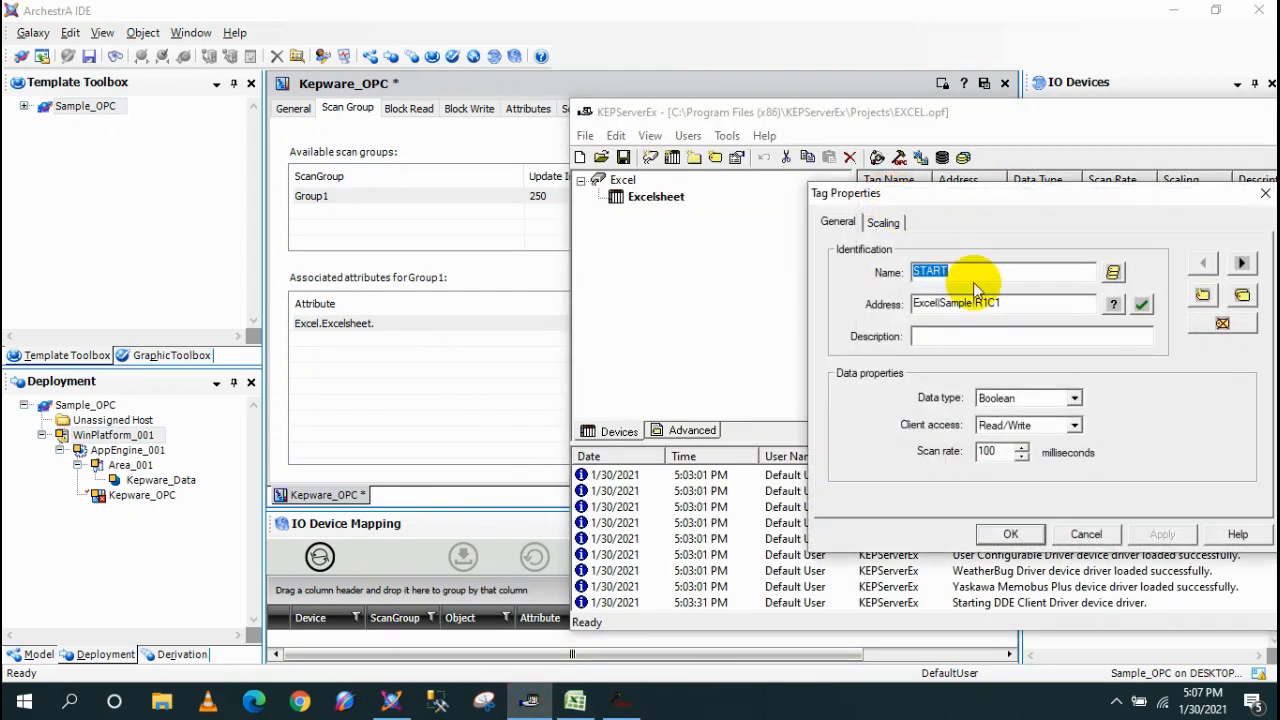
pyautogui.click(1265, 193)
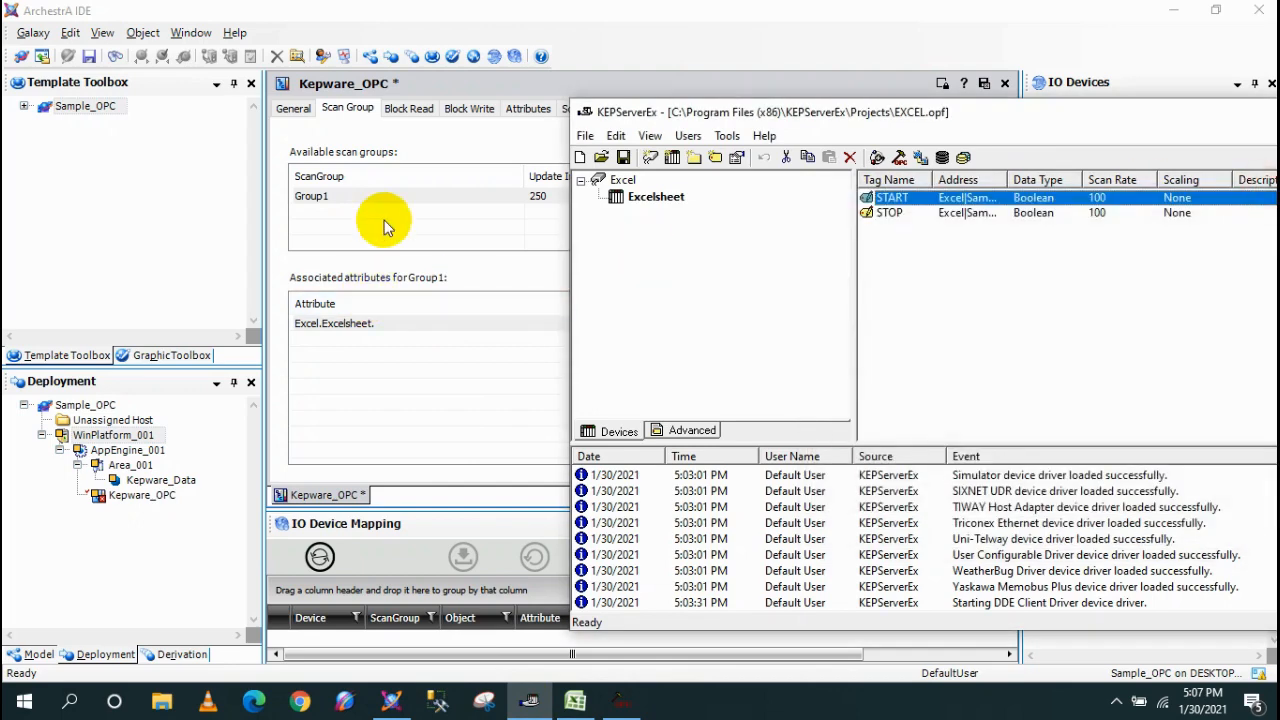
# Back in the ArchestrA IDE, complete the Group1 attribute name as Excel.Excelsheet.START.
pyautogui.click(383, 220)
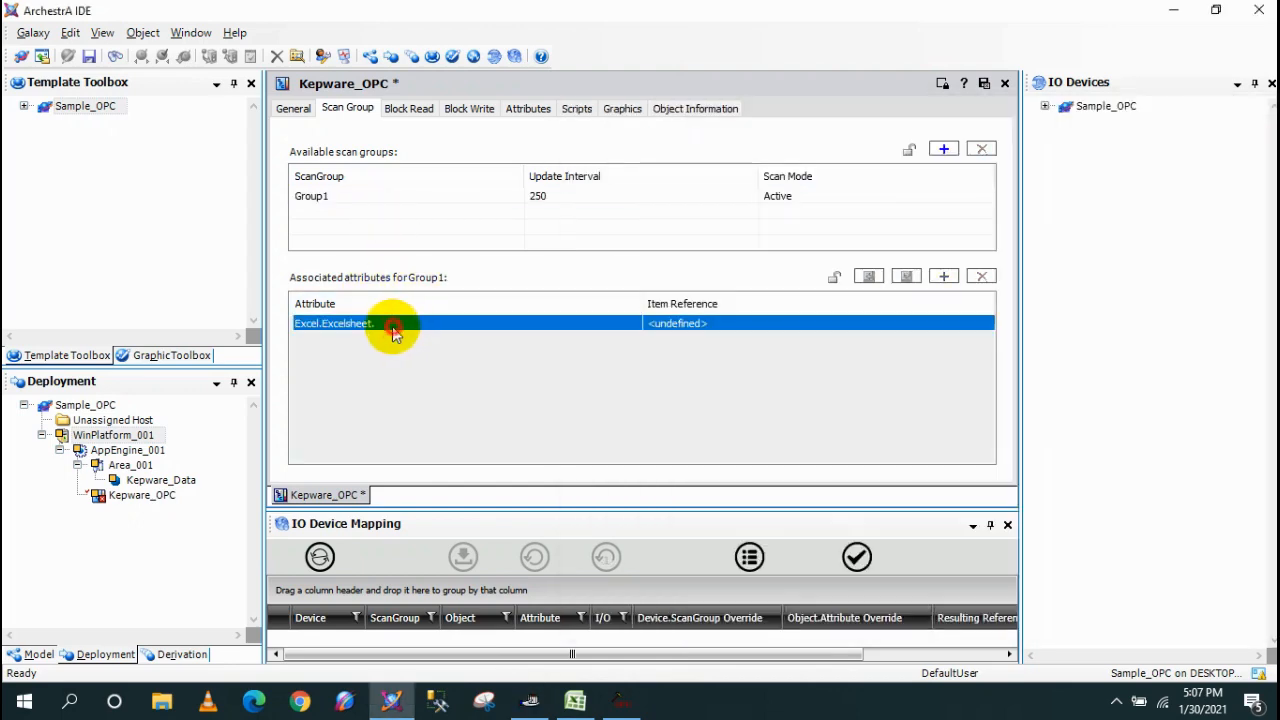
pyautogui.click(606, 196)
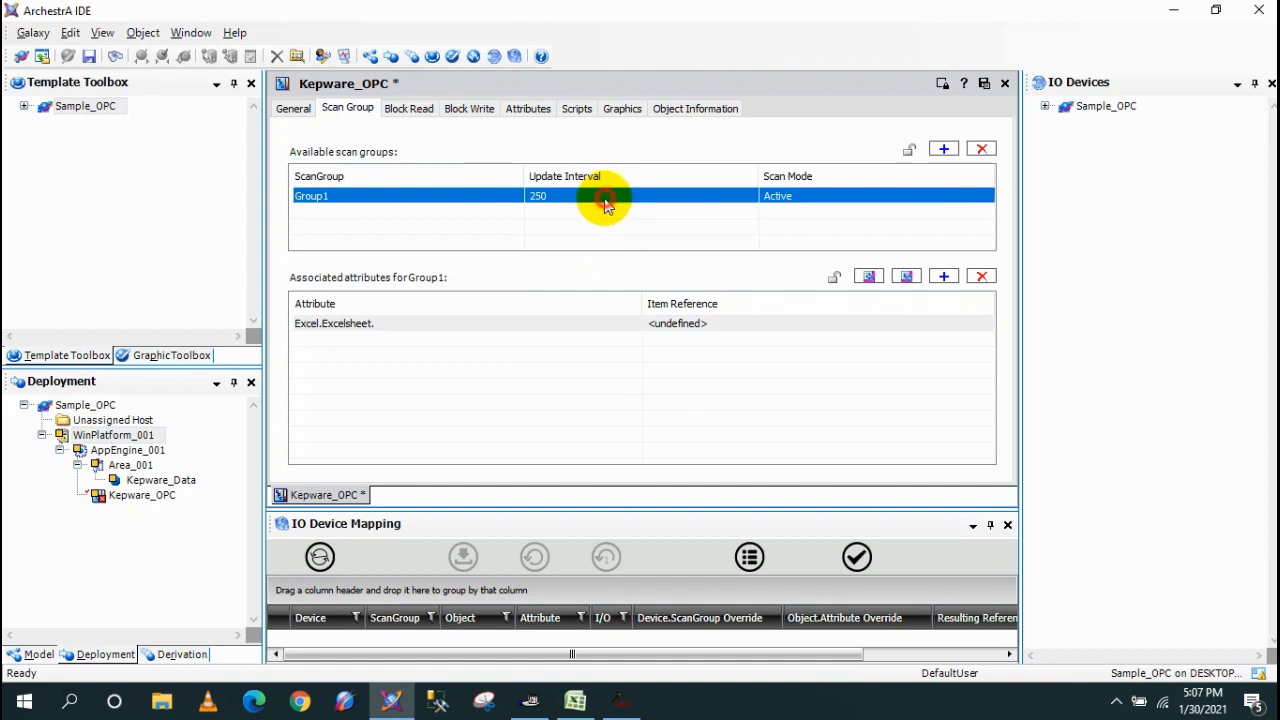
pyautogui.click(397, 325)
pyautogui.click(396, 324)
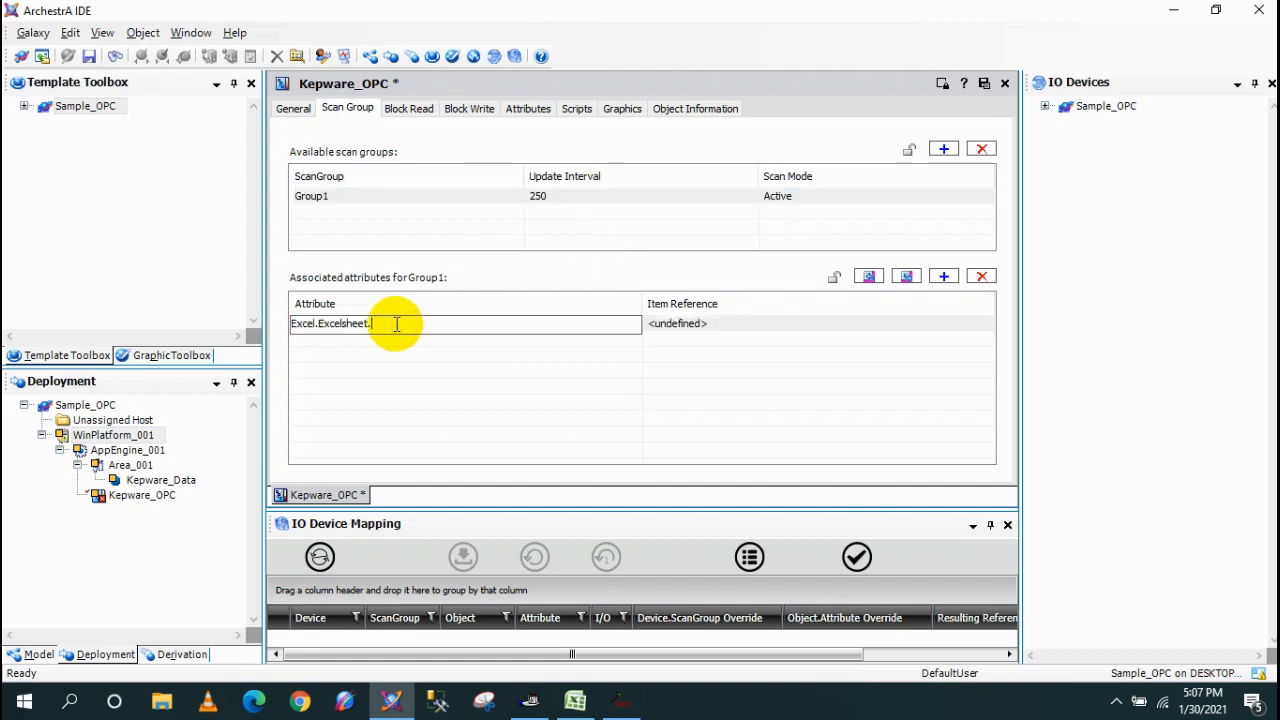
pyautogui.write('START')
pyautogui.click(420, 366)
# Copy the START attribute's name into its item reference so that it reads Excel.Excelsheet.START.
pyautogui.click(391, 322)
pyautogui.click(395, 324)
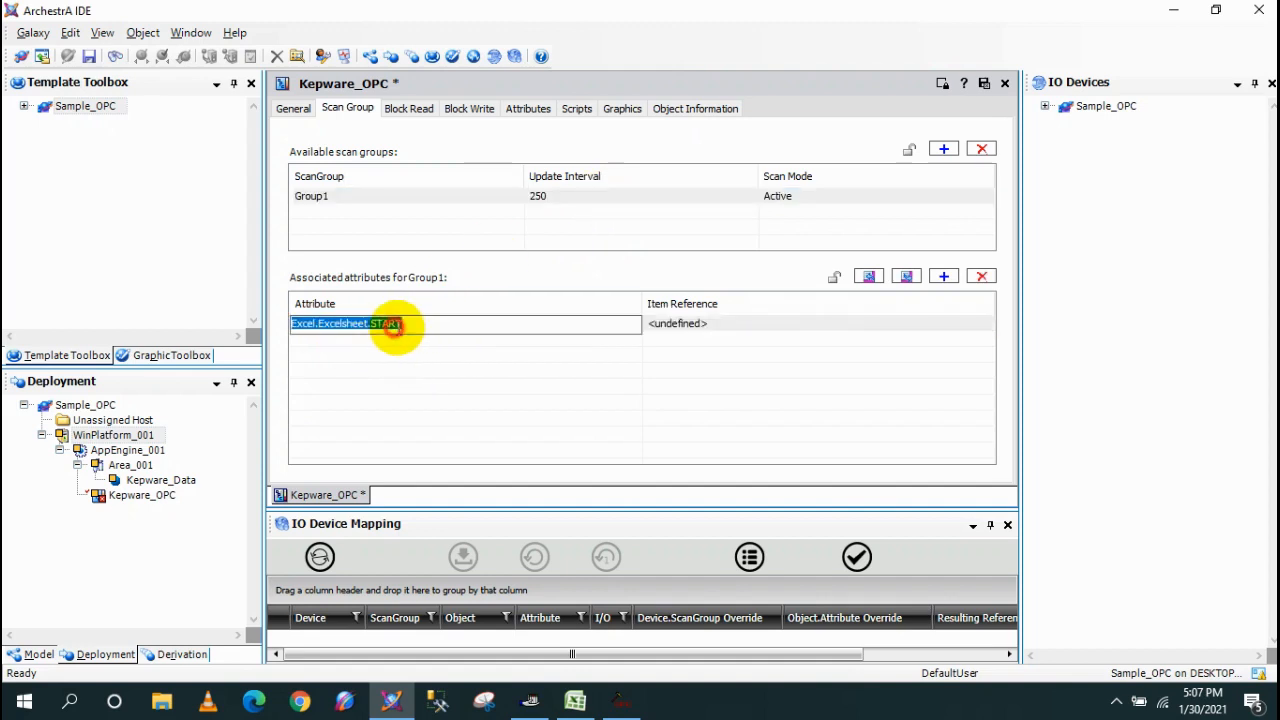
pyautogui.click(729, 322)
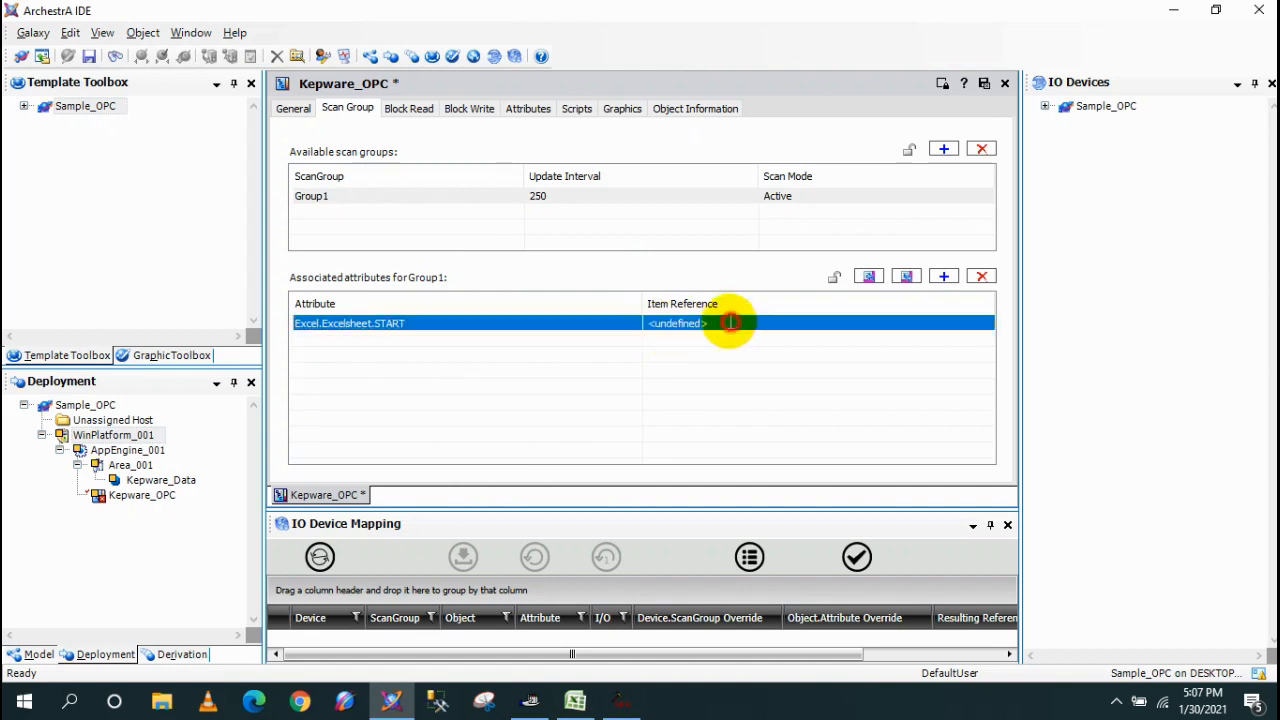
pyautogui.click(729, 322)
pyautogui.hotkey('ctrl', 'v')
pyautogui.click(404, 352)
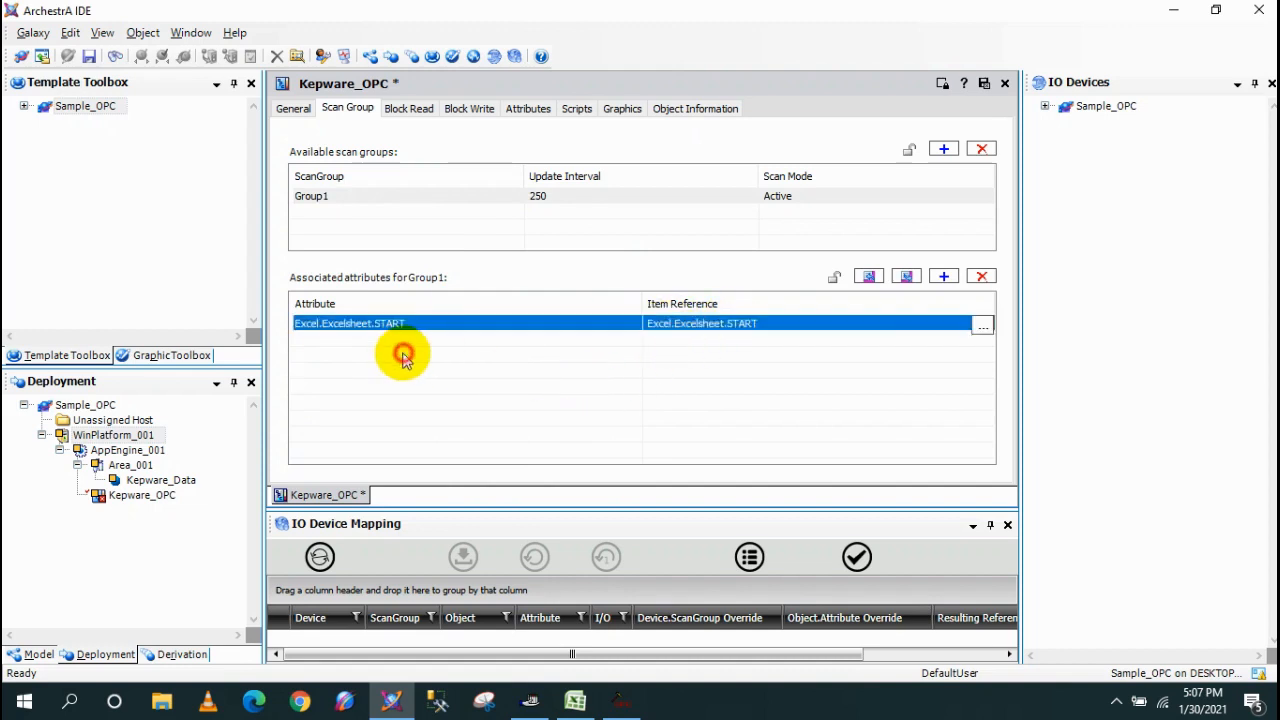
# Add a second associated attribute to Group1 from a copy of the START name, changed to Excel.Excelsheet.STOP.
pyautogui.click(352, 324)
pyautogui.click(346, 341)
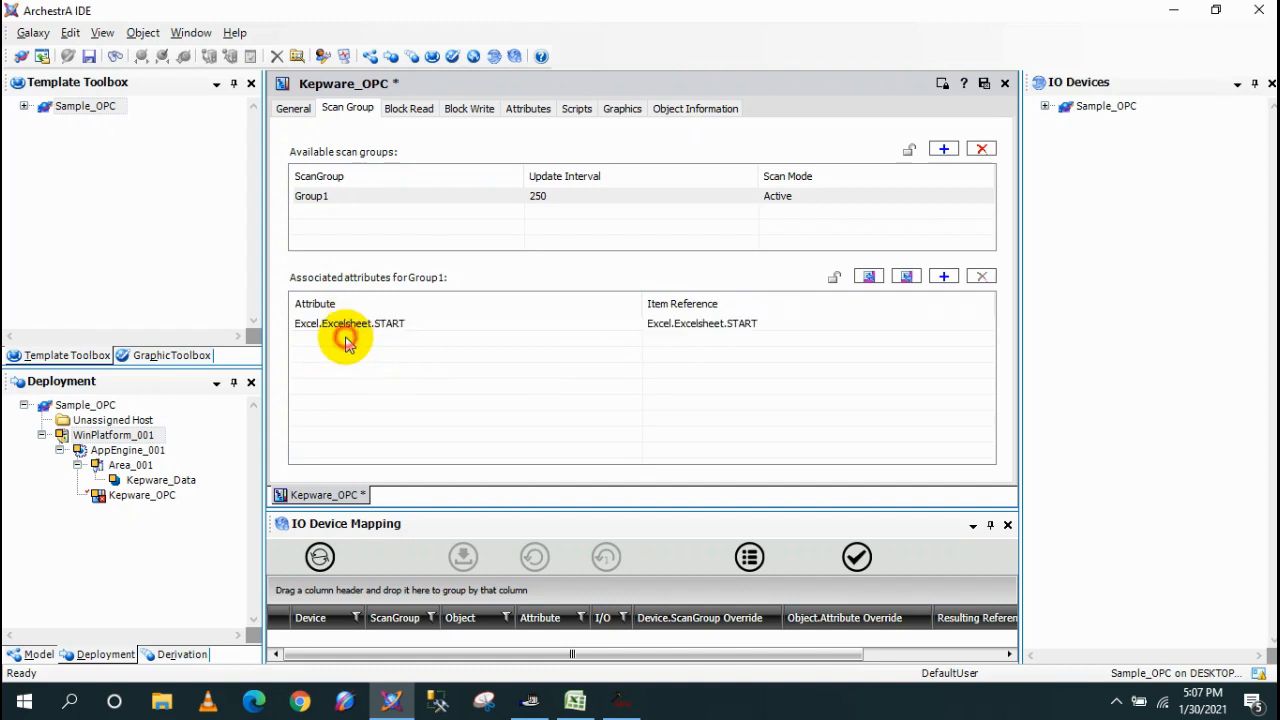
pyautogui.click(943, 276)
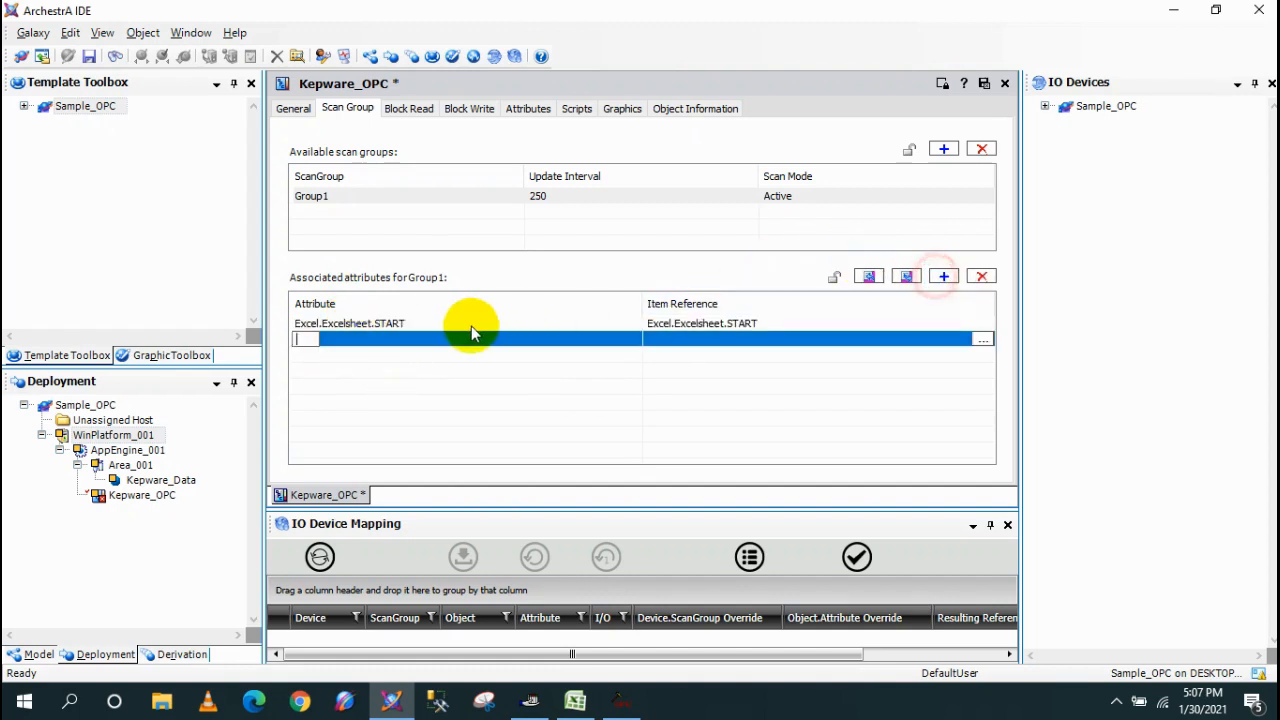
pyautogui.click(336, 323)
pyautogui.click(335, 325)
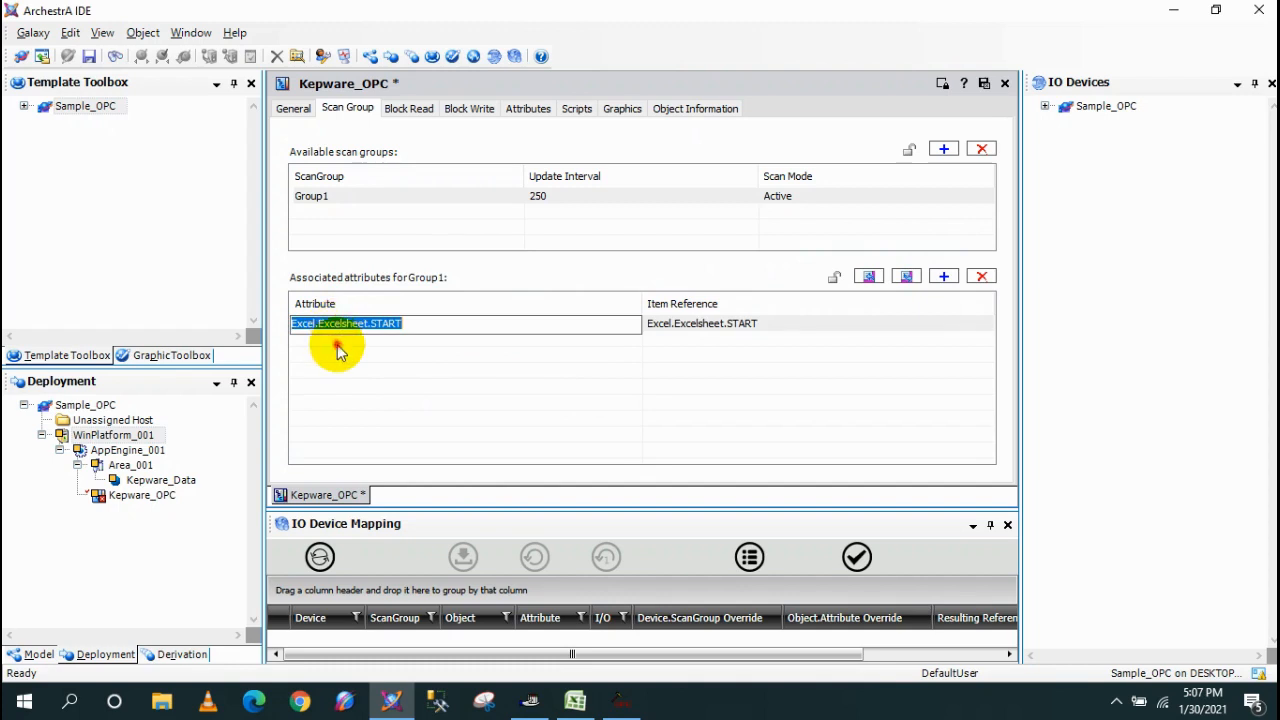
pyautogui.click(943, 276)
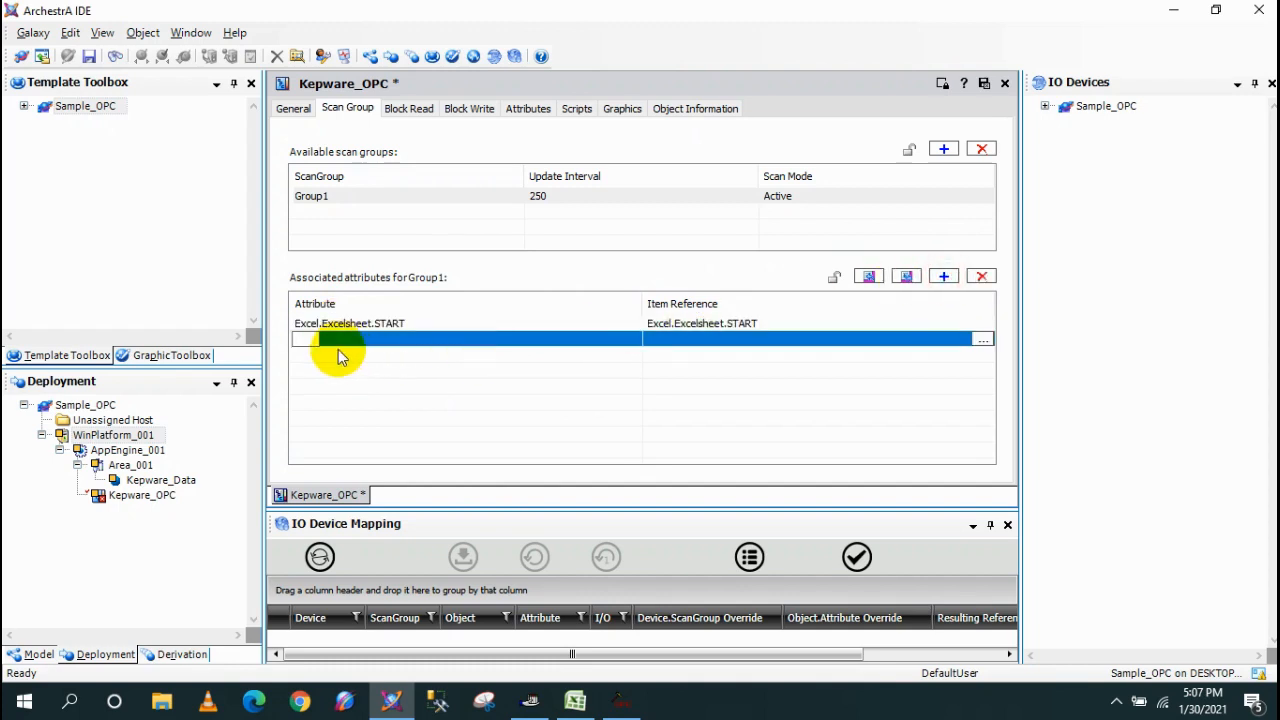
pyautogui.click(405, 340)
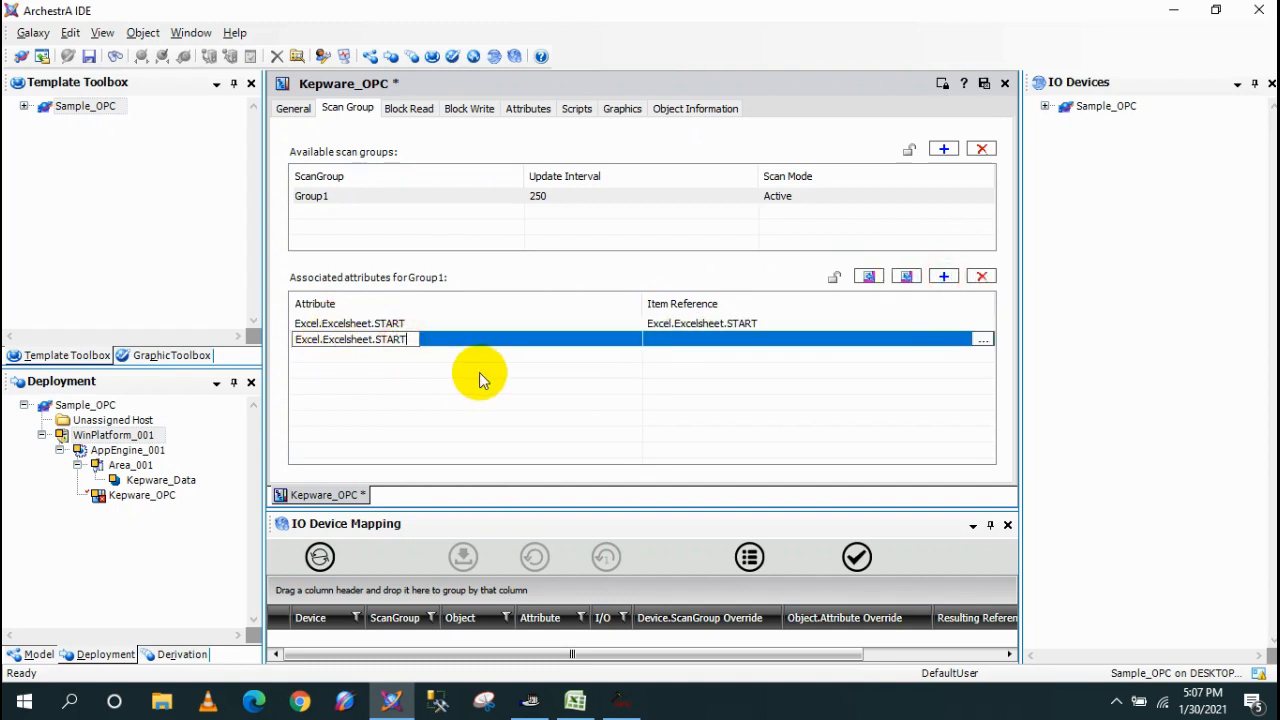
pyautogui.write('op')
pyautogui.press('BackSpace')
pyautogui.press('BackSpace')
pyautogui.write('OP')
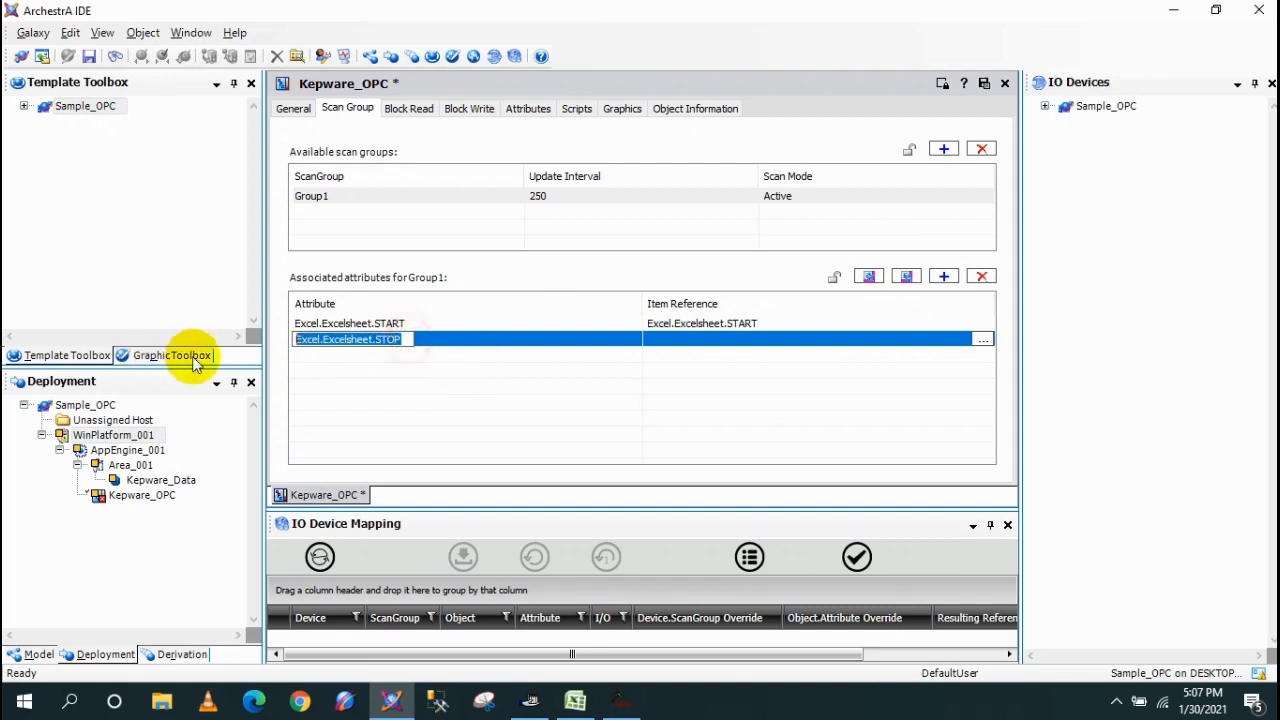
# Set the item reference of the STOP attribute to Excel.Excelsheet.STOP.
pyautogui.click(724, 339)
pyautogui.doubleClick(724, 339)
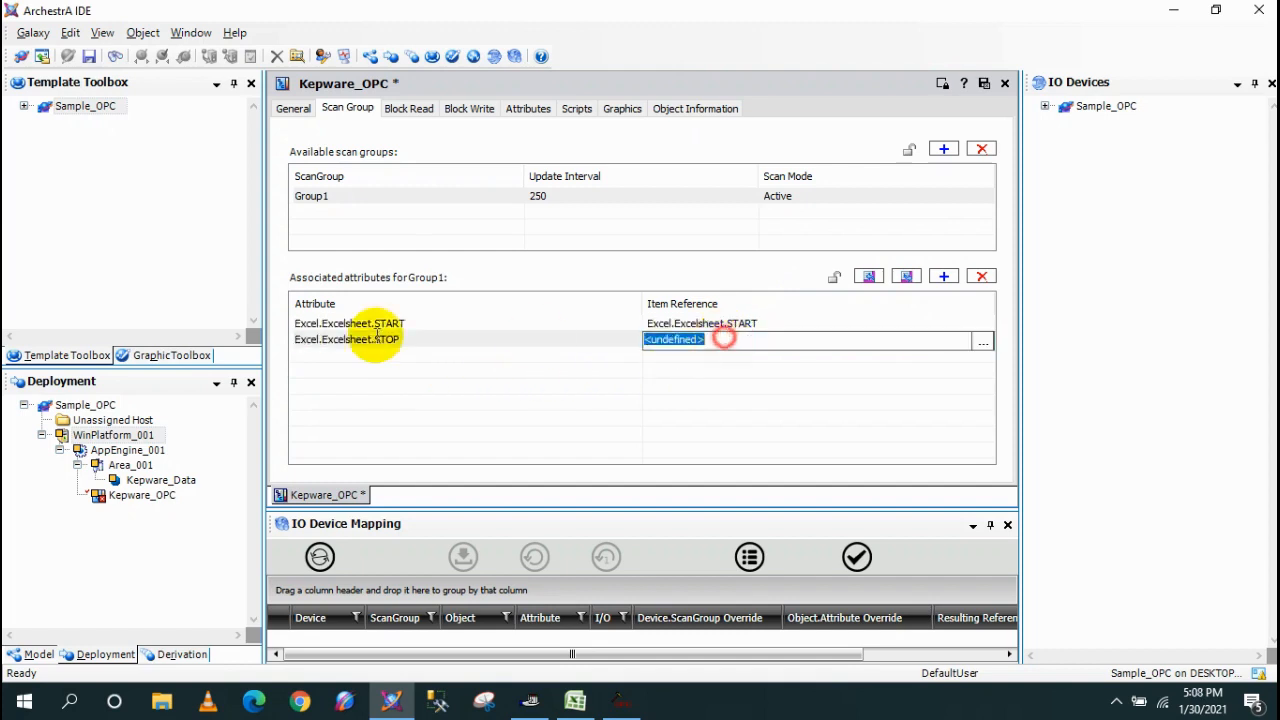
pyautogui.click(452, 385)
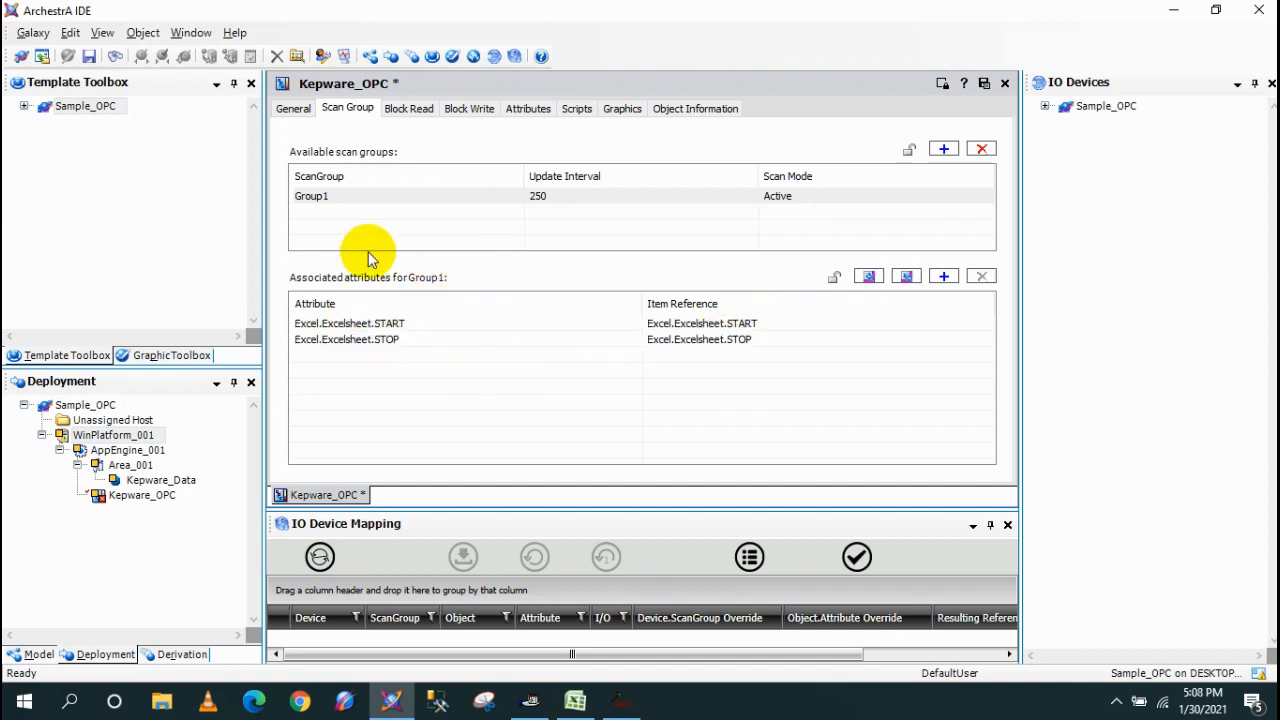
# Review the two Group1 attributes, then save and close the Kepware_OPC object.
pyautogui.click(357, 325)
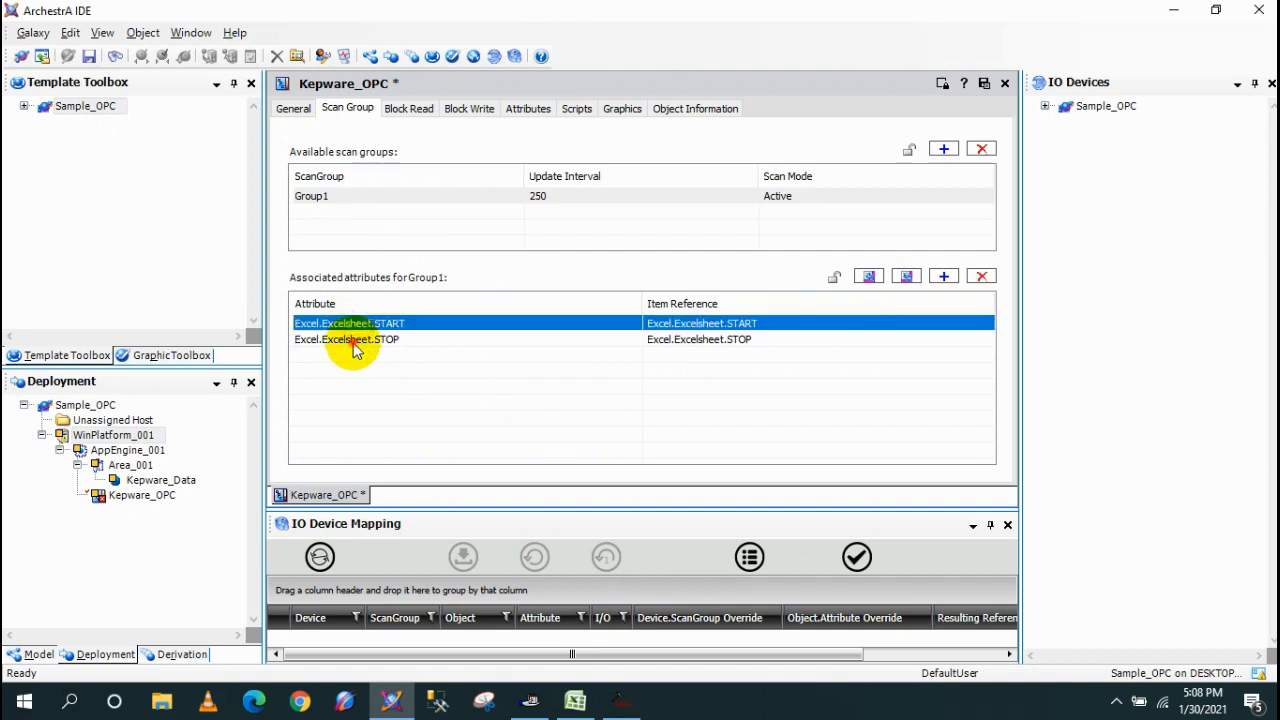
pyautogui.click(357, 340)
pyautogui.click(983, 84)
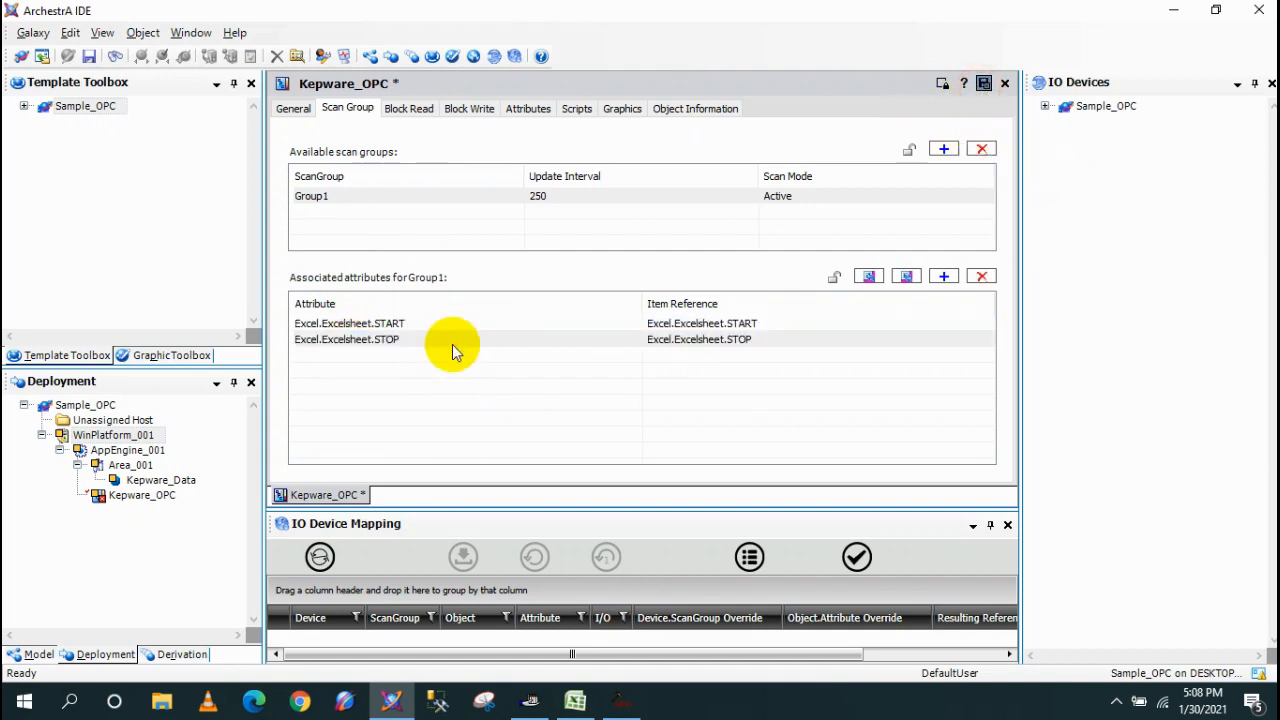
pyautogui.click(675, 438)
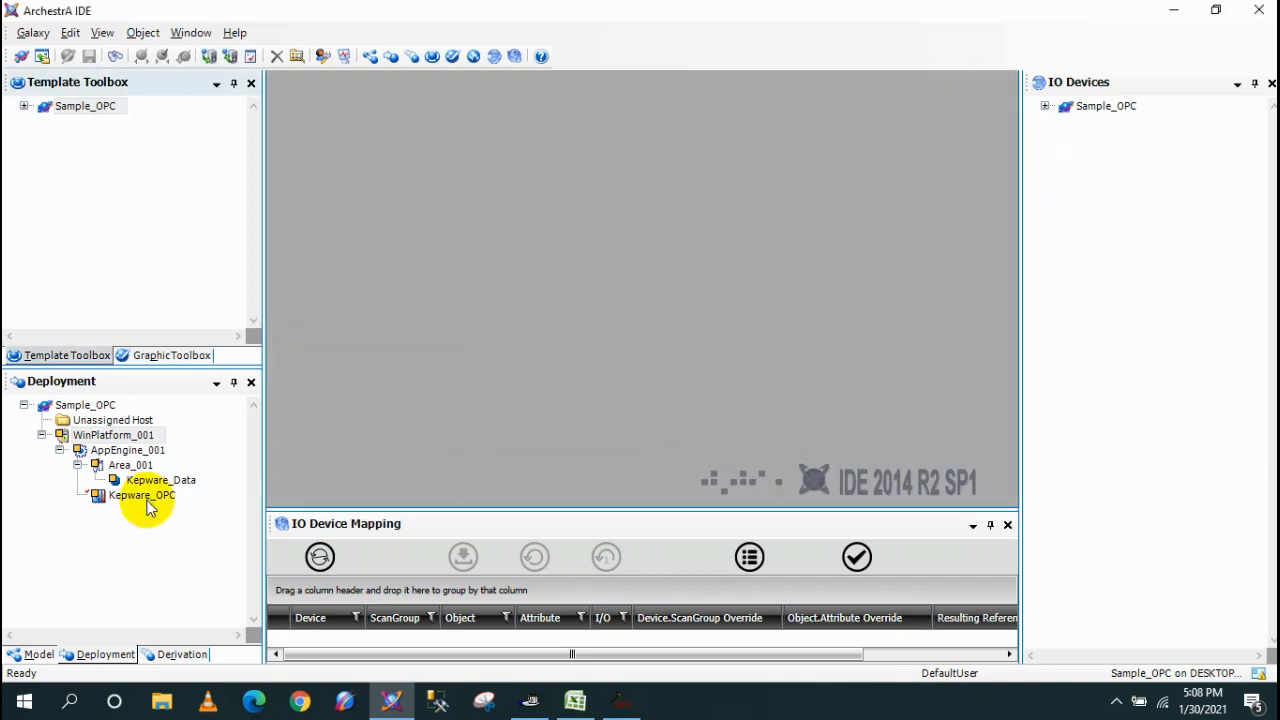
# Open the Kepware_Data object under Area_001 and add an attribute named START.
pyautogui.click(120, 500)
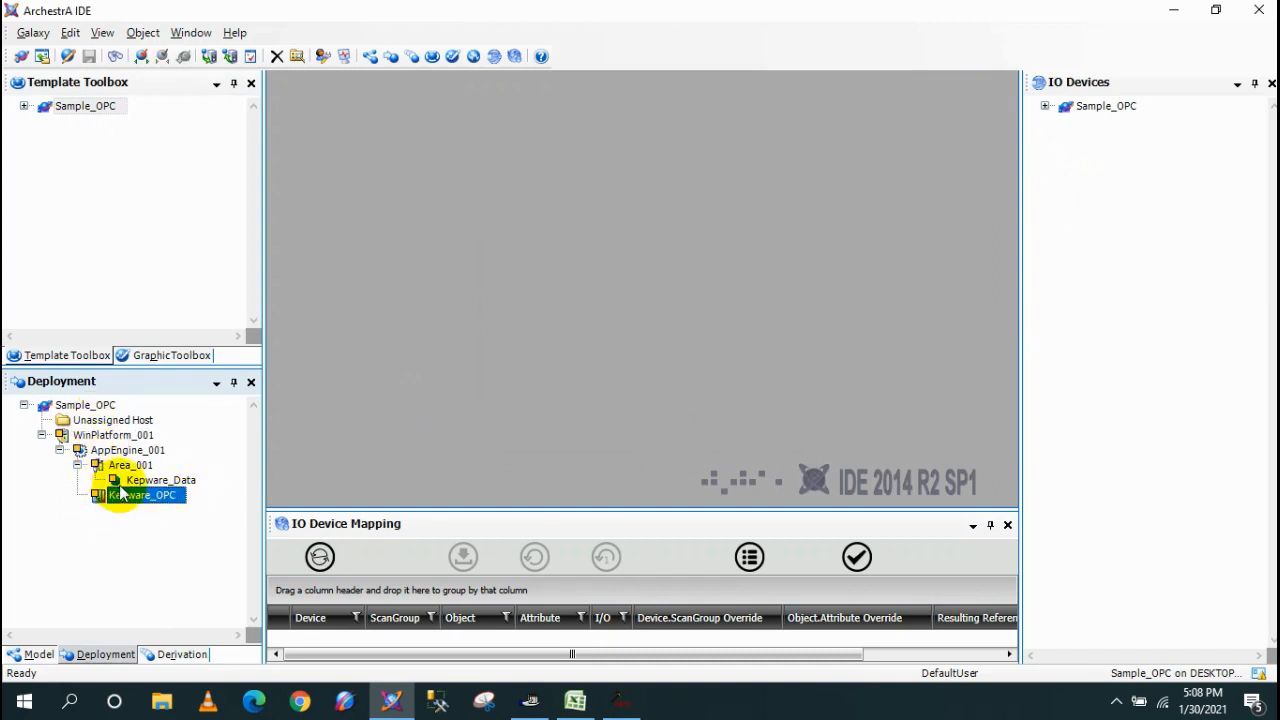
pyautogui.click(146, 484)
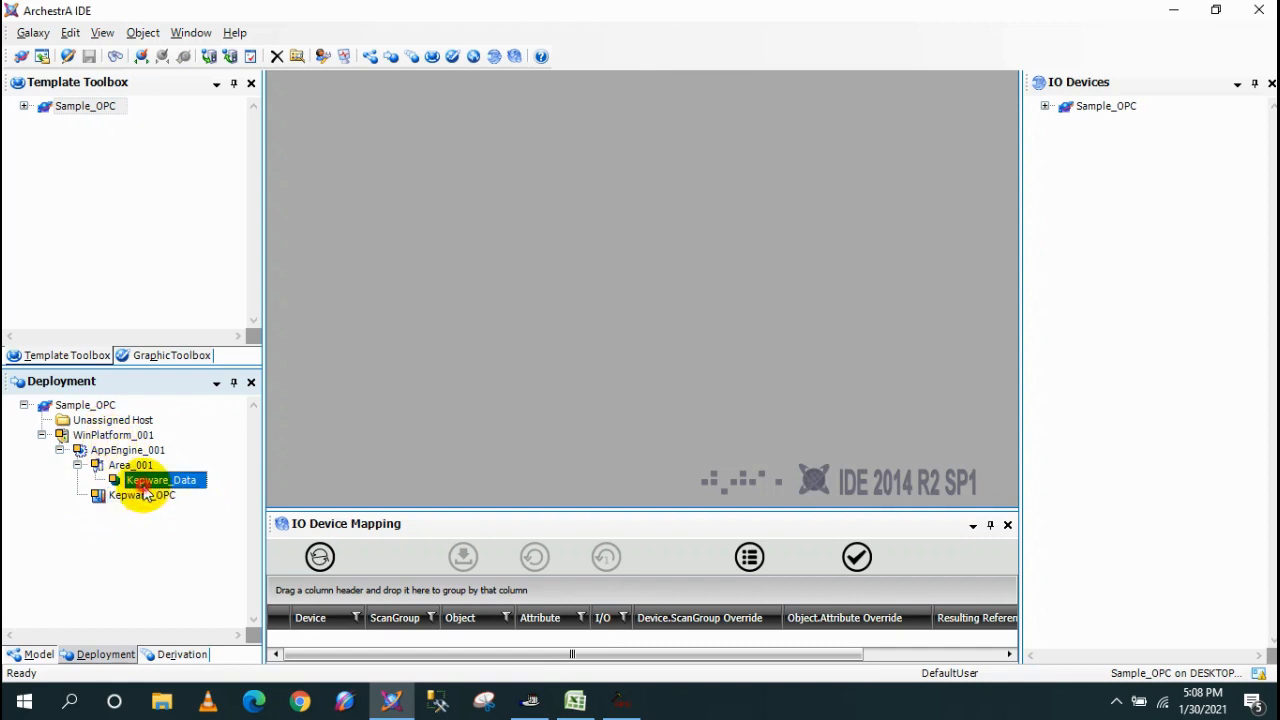
pyautogui.doubleClick(148, 482)
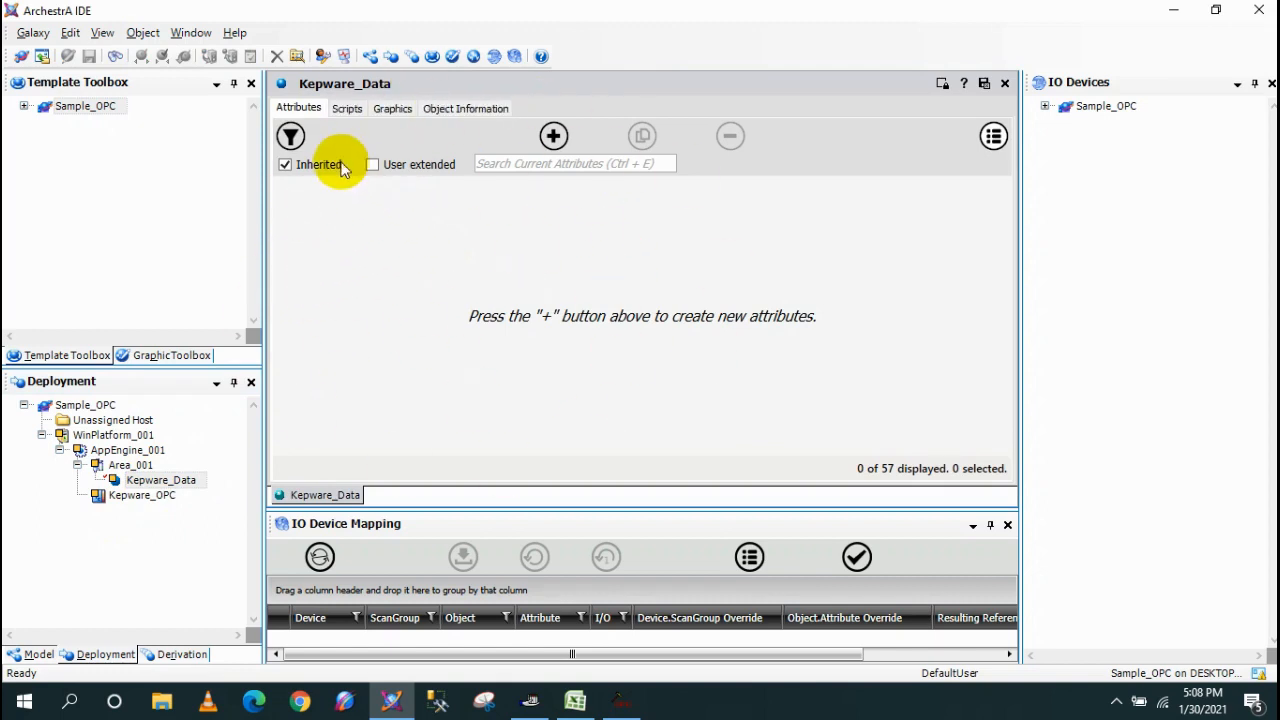
pyautogui.click(553, 136)
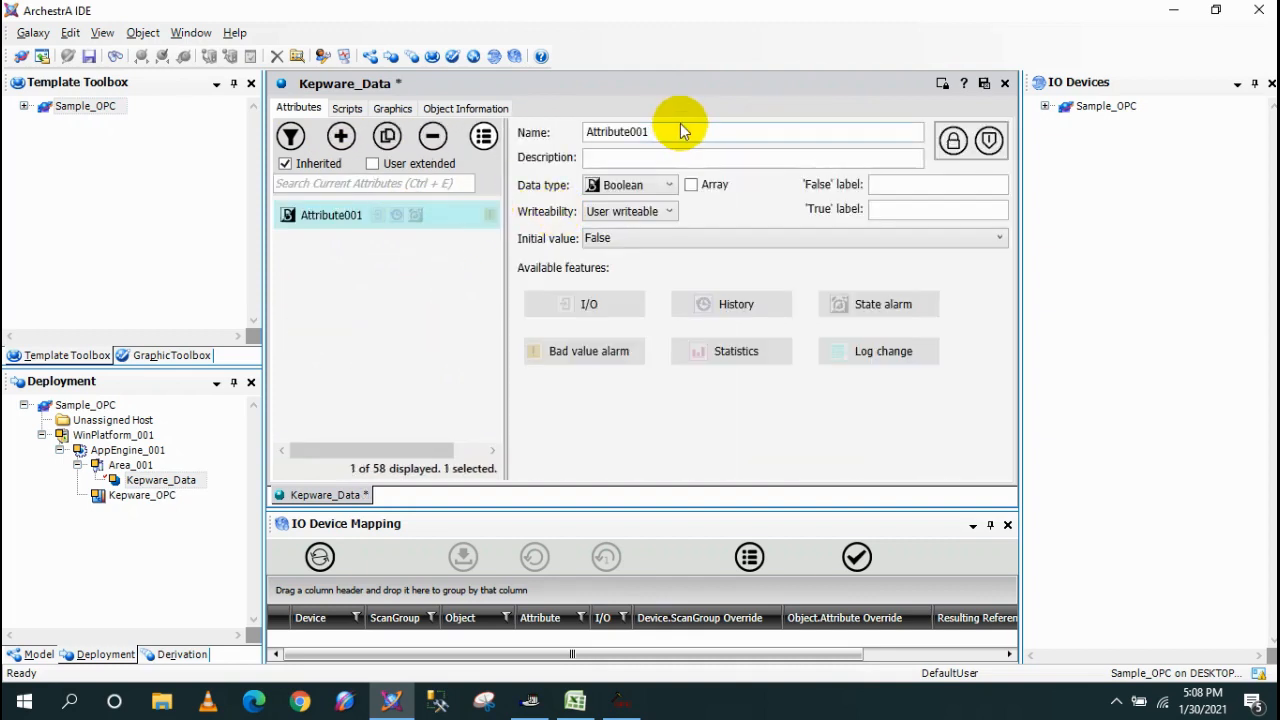
pyautogui.doubleClick(679, 132)
pyautogui.write('START')
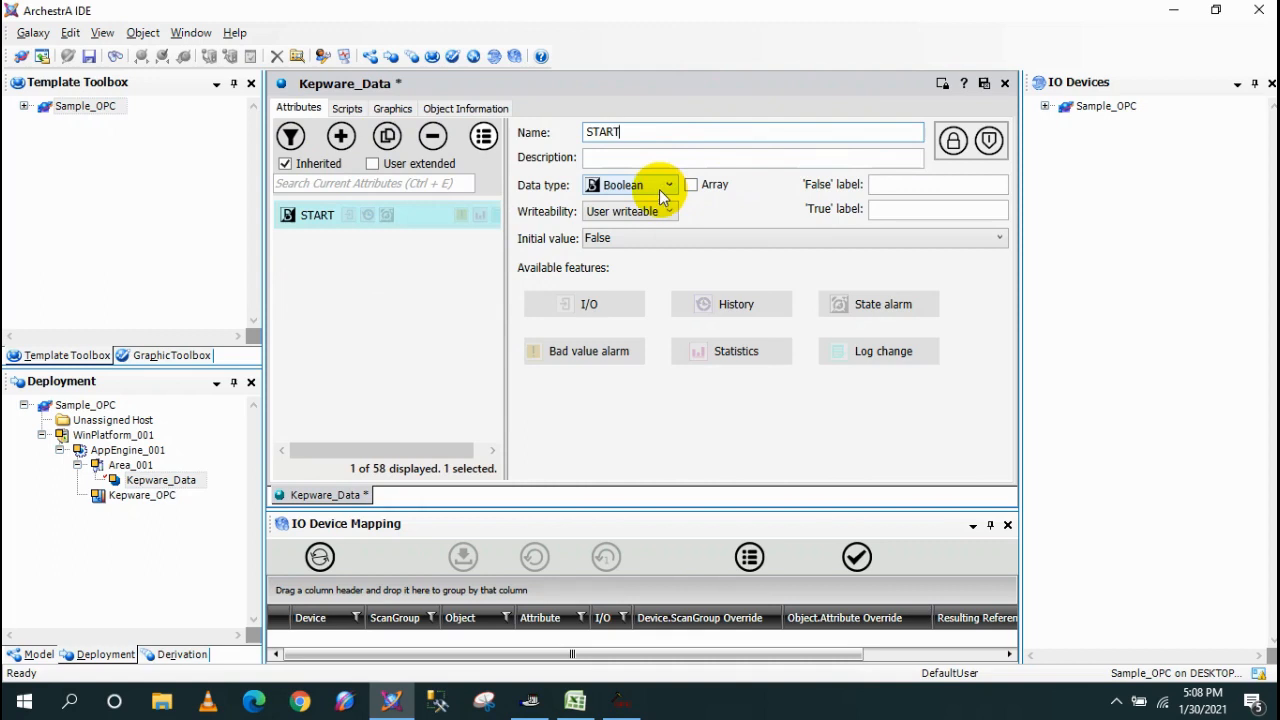
# Enable the I/O feature for the START attribute of Kepware_Data.
pyautogui.click(613, 308)
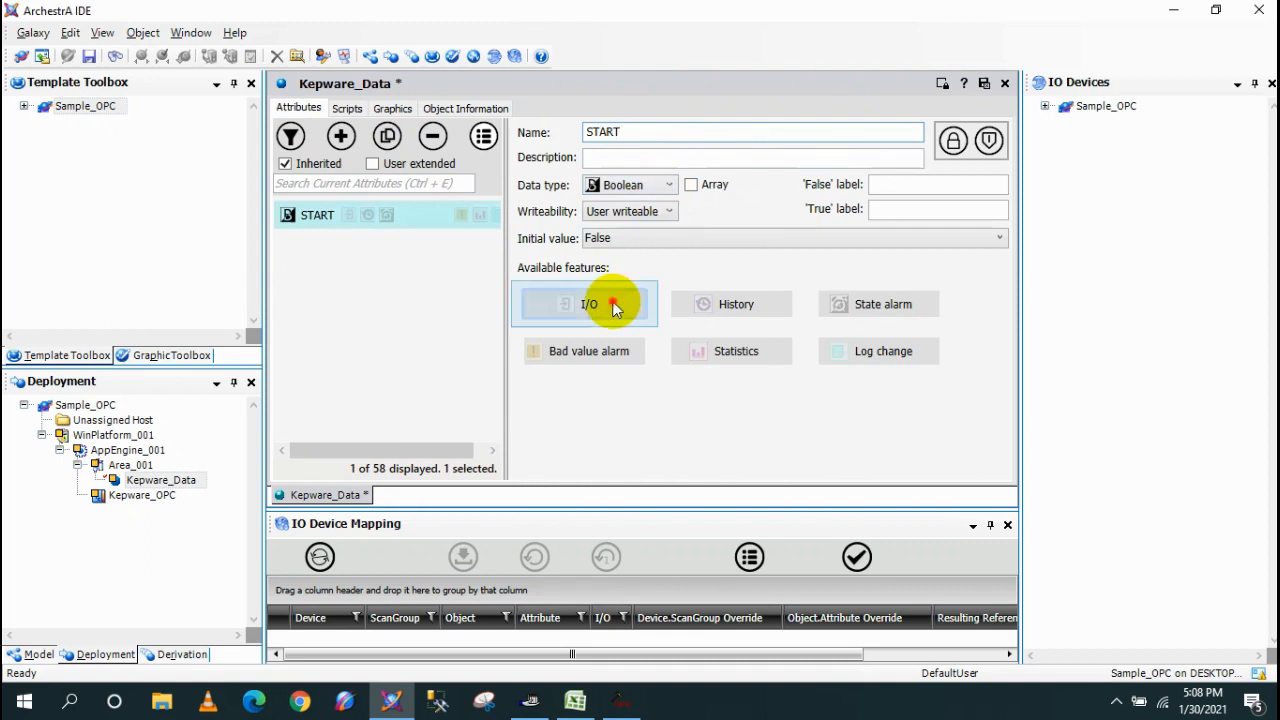
pyautogui.click(602, 307)
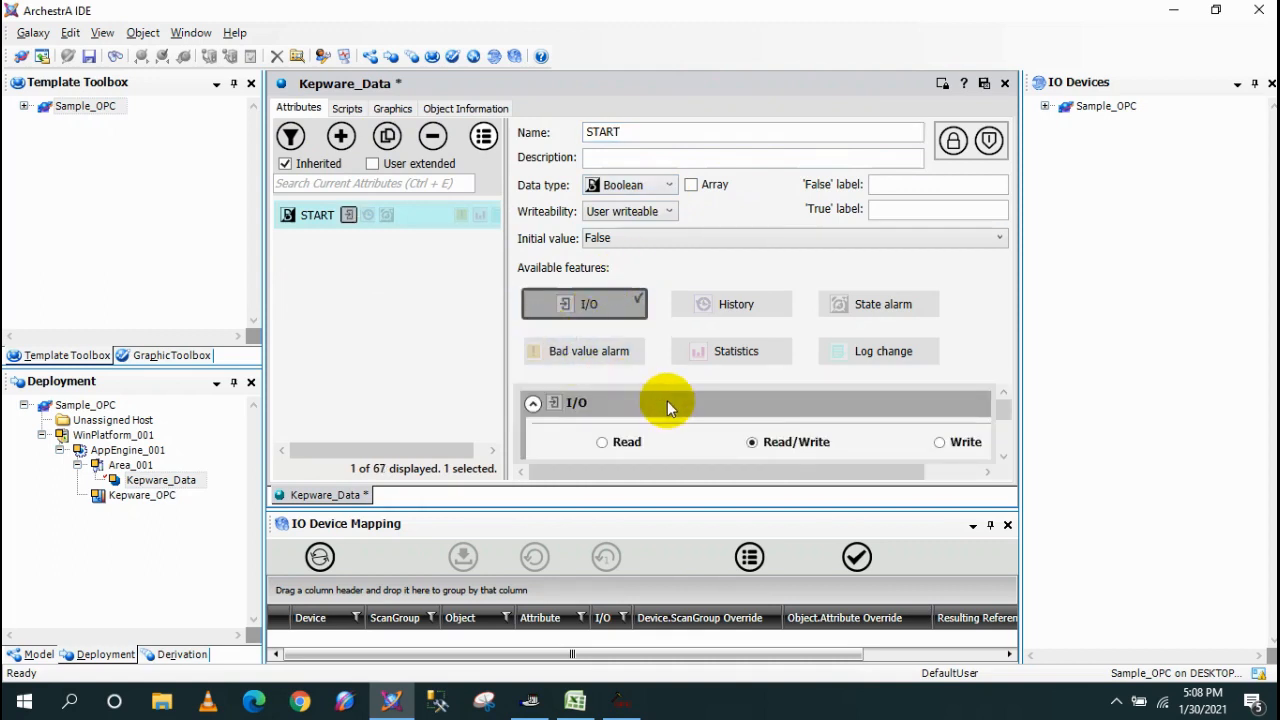
pyautogui.scroll(-5, 730, 418)
pyautogui.scroll(5, 731, 418)
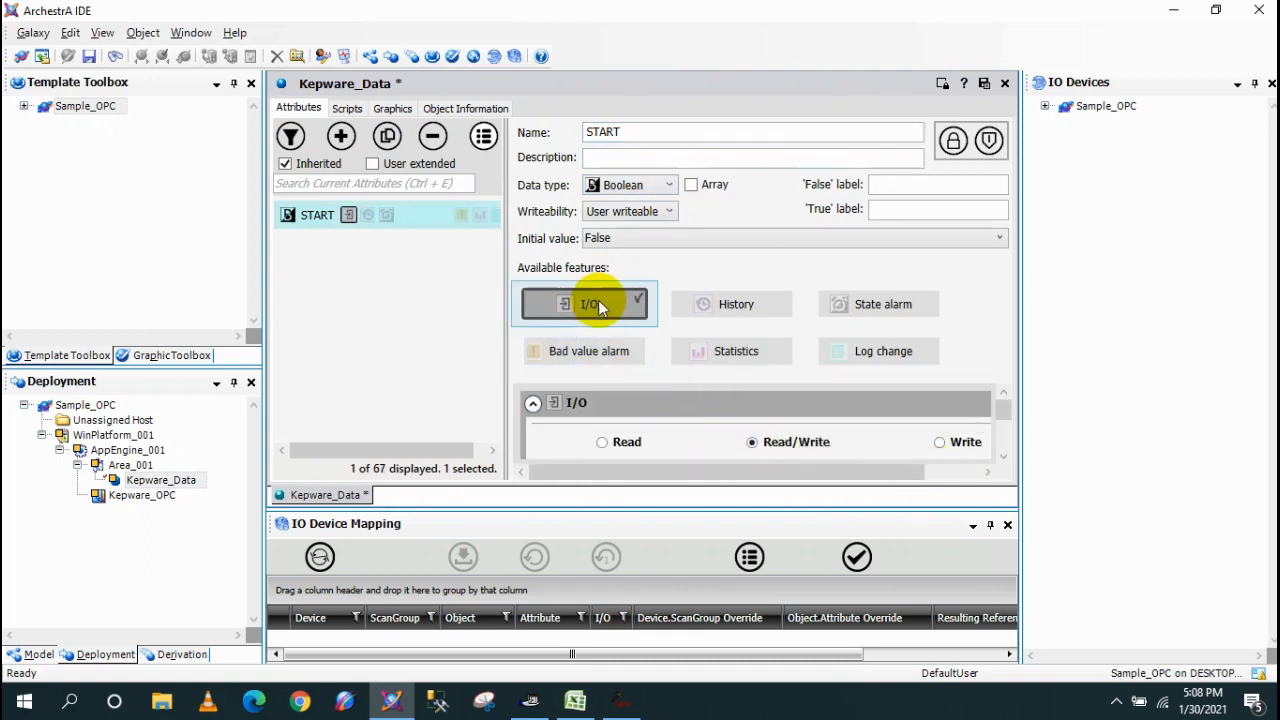
pyautogui.scroll(-1, 700, 440)
# Set the read/write reference of START to Kepware_OPC.Group1.Excel.Excelsheet.START by browsing the galaxy.
pyautogui.click(763, 430)
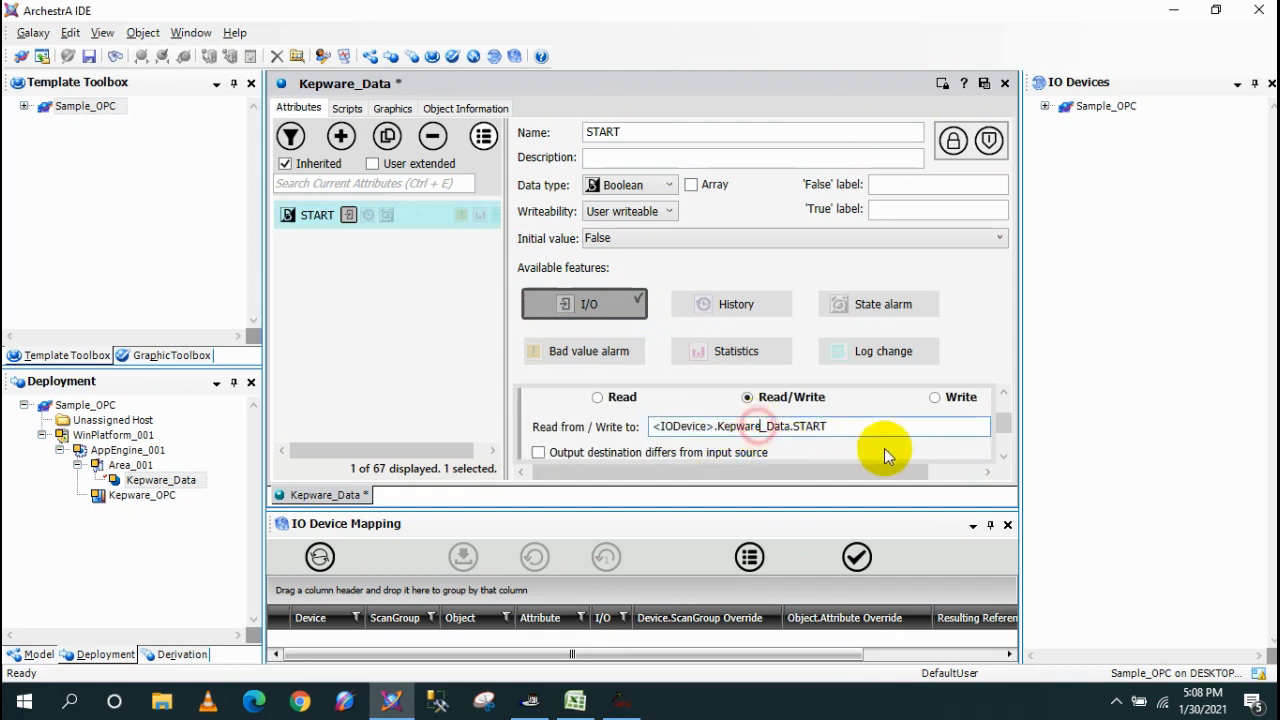
pyautogui.moveTo(781, 472); pyautogui.dragTo(877, 486)
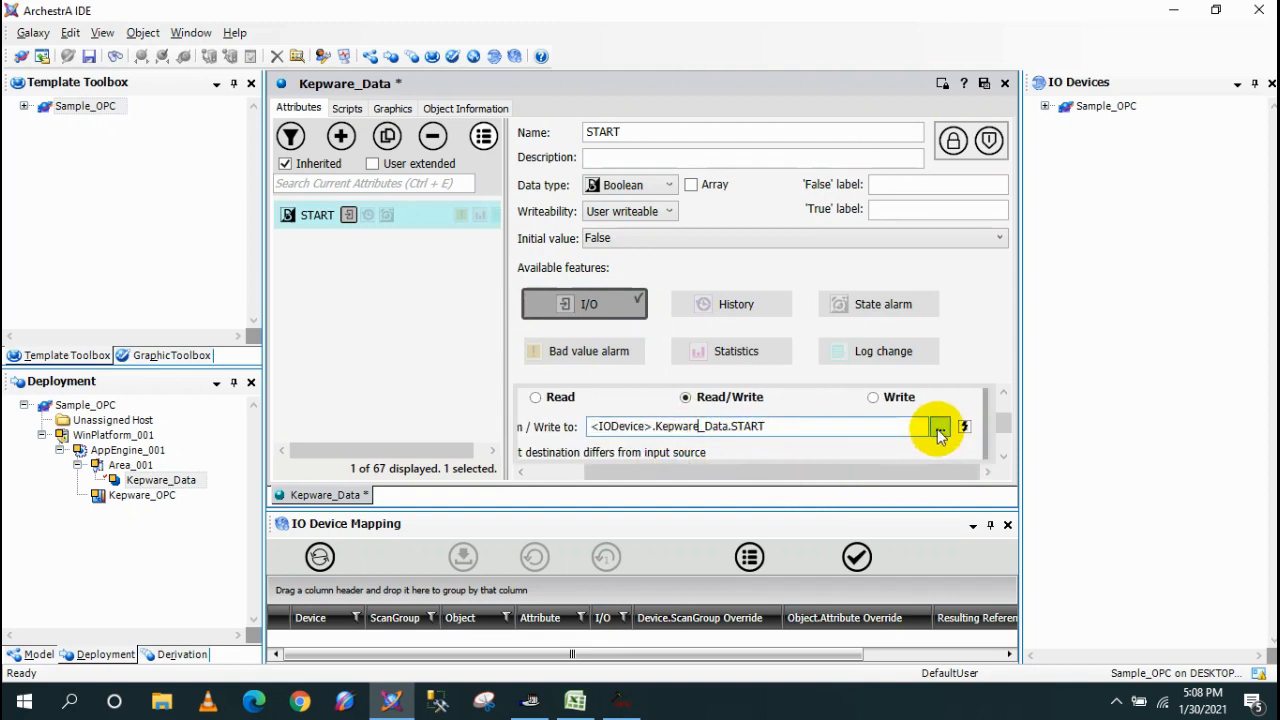
pyautogui.click(938, 428)
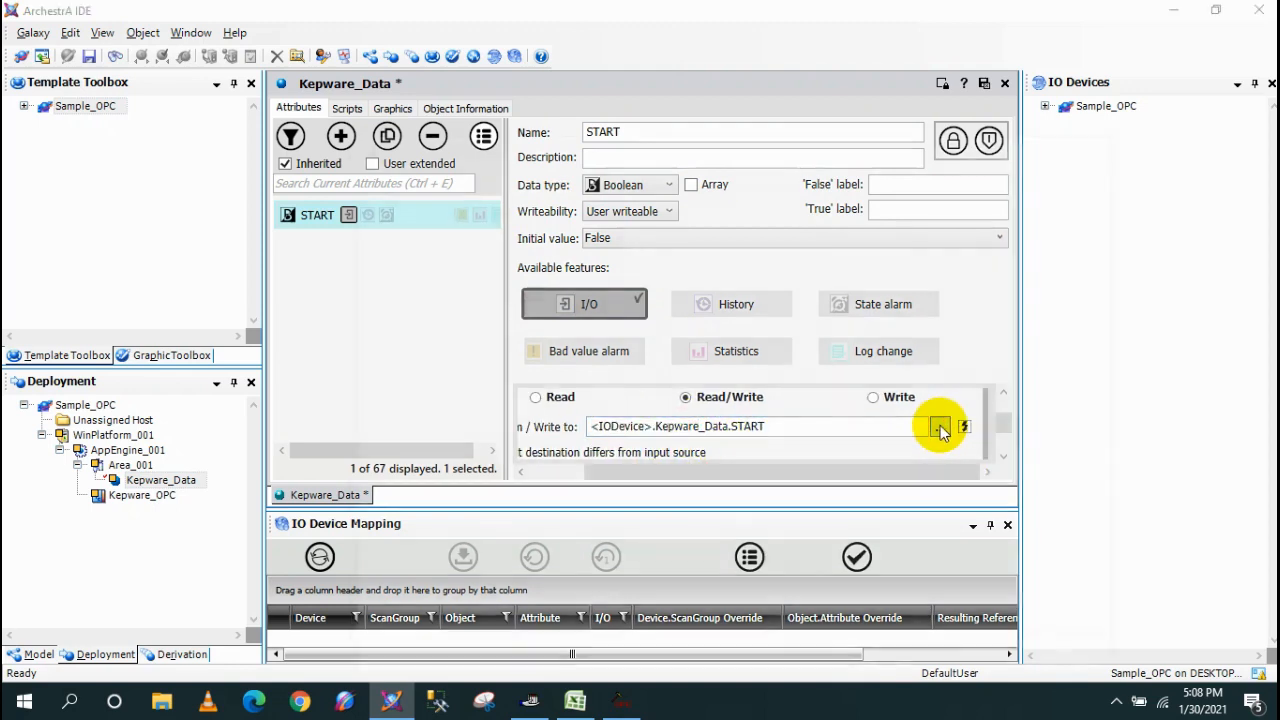
pyautogui.click(373, 285)
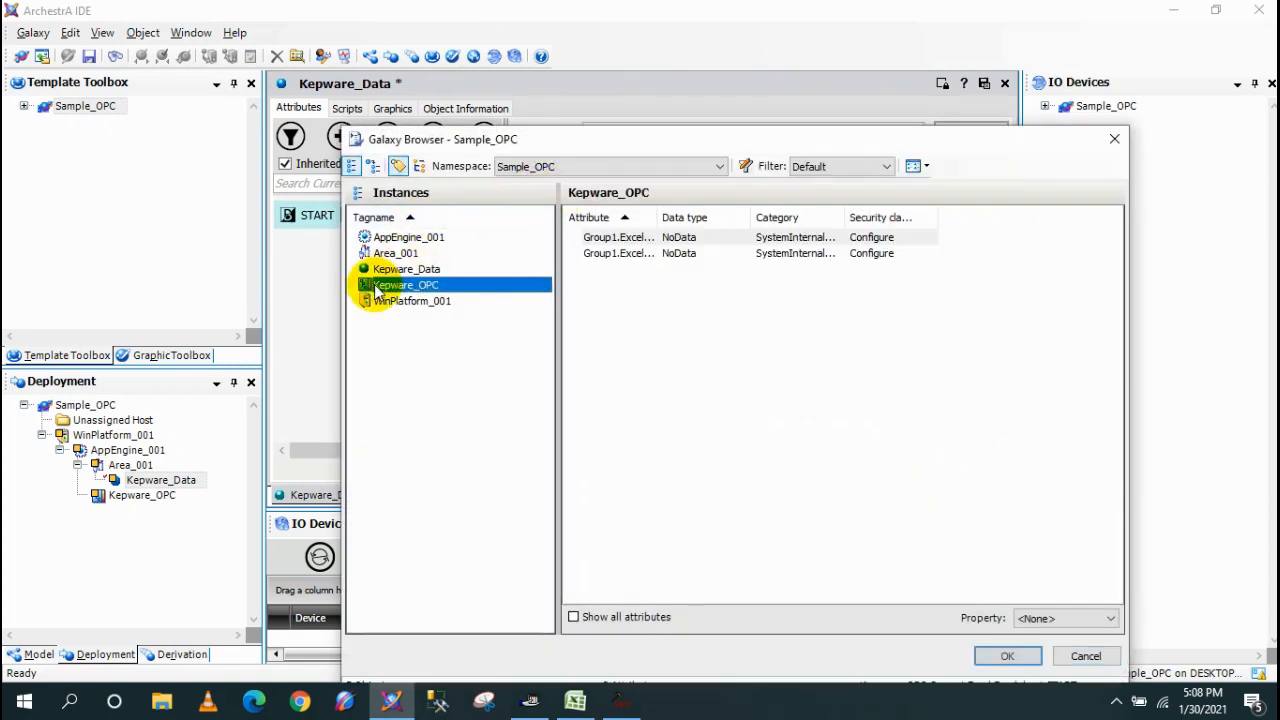
pyautogui.click(615, 240)
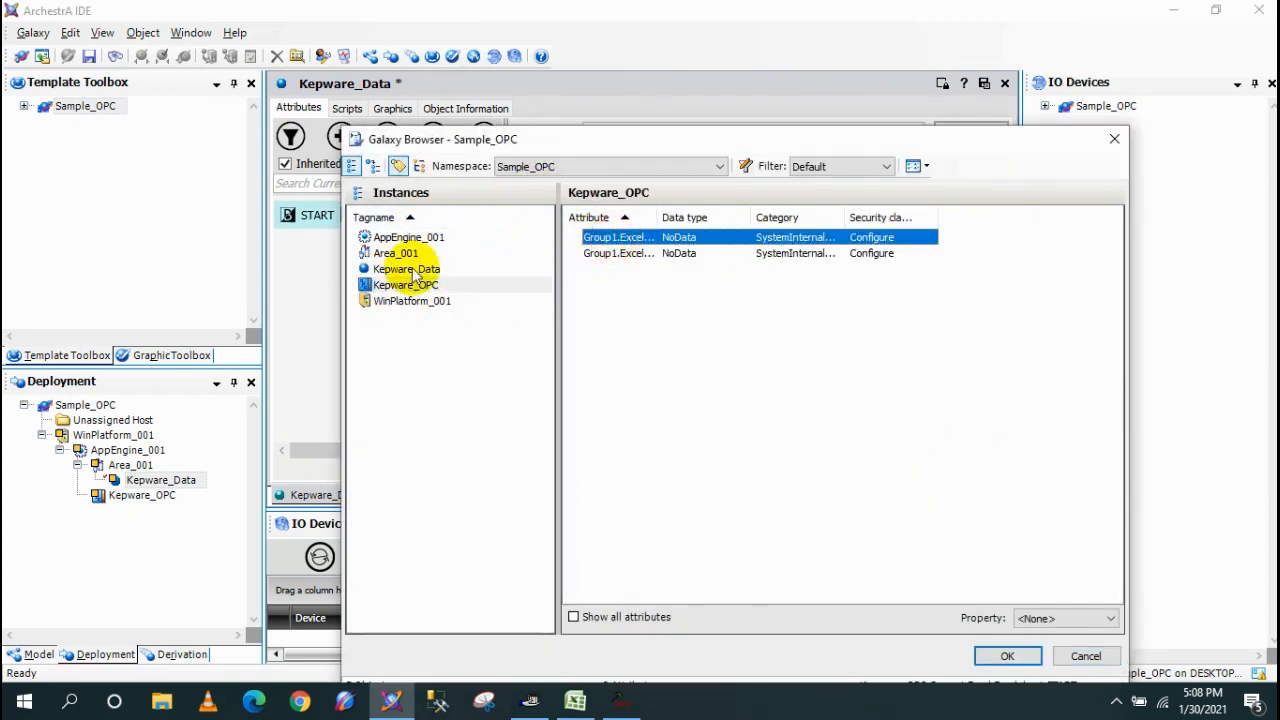
pyautogui.moveTo(657, 213); pyautogui.dragTo(945, 213)
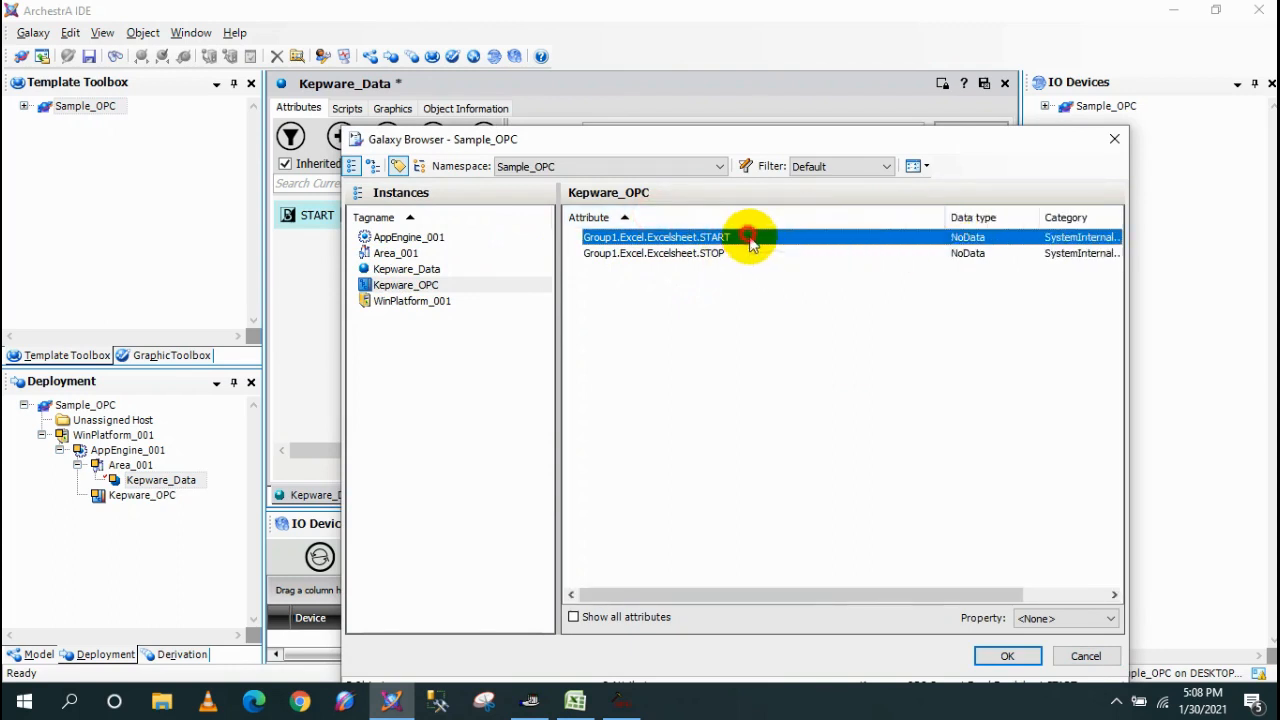
pyautogui.doubleClick(750, 240)
pyautogui.moveTo(840, 427); pyautogui.dragTo(338, 421)
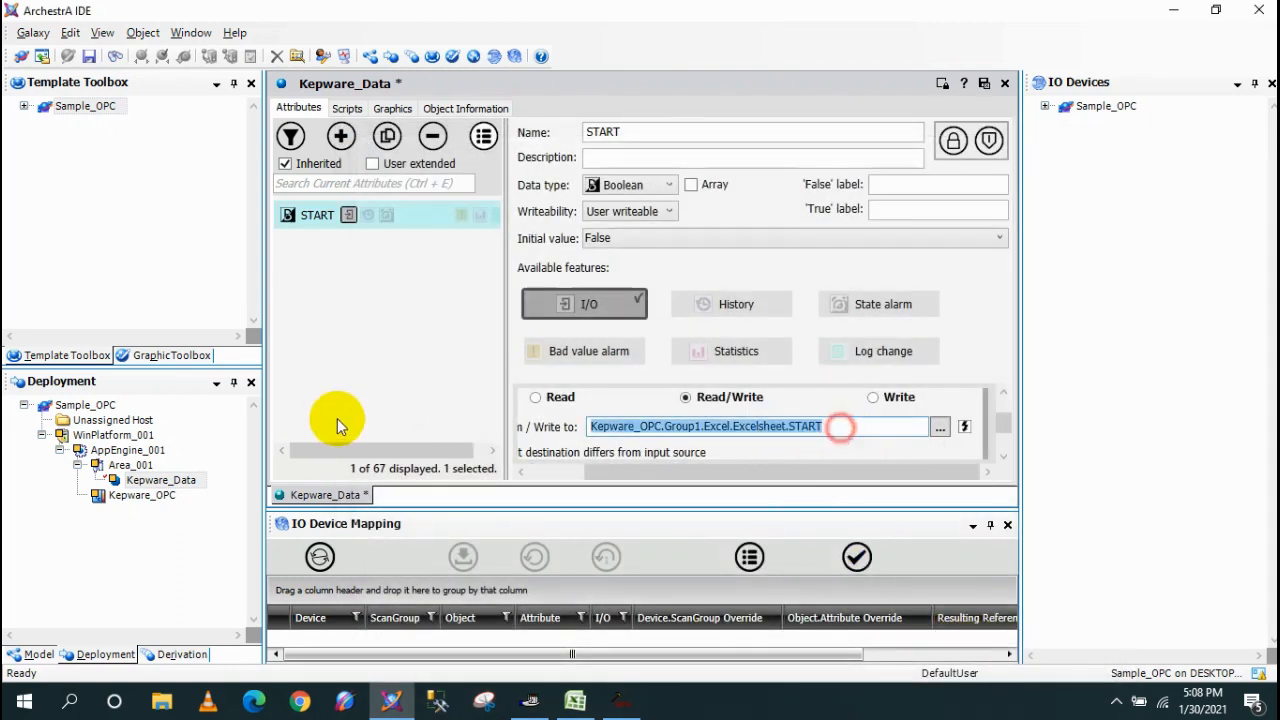
pyautogui.click(847, 427)
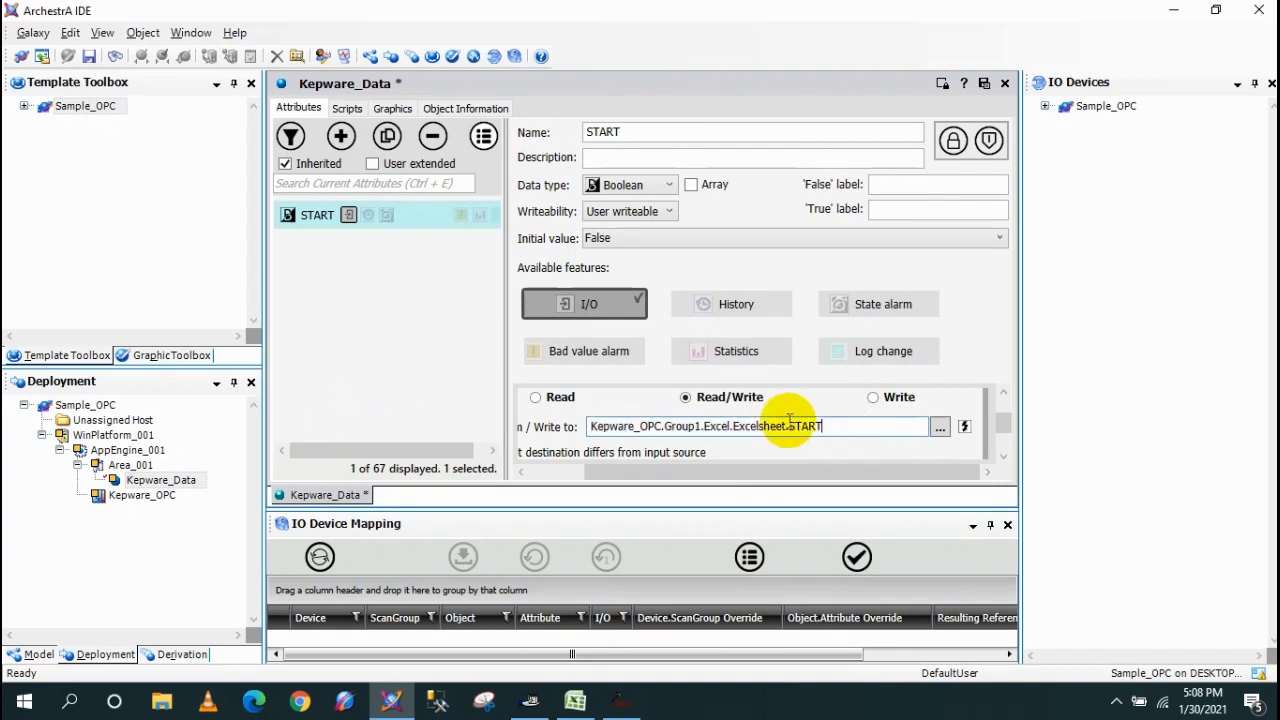
# Add a second attribute named STOP to Kepware_Data and enable its I/O feature.
pyautogui.click(341, 137)
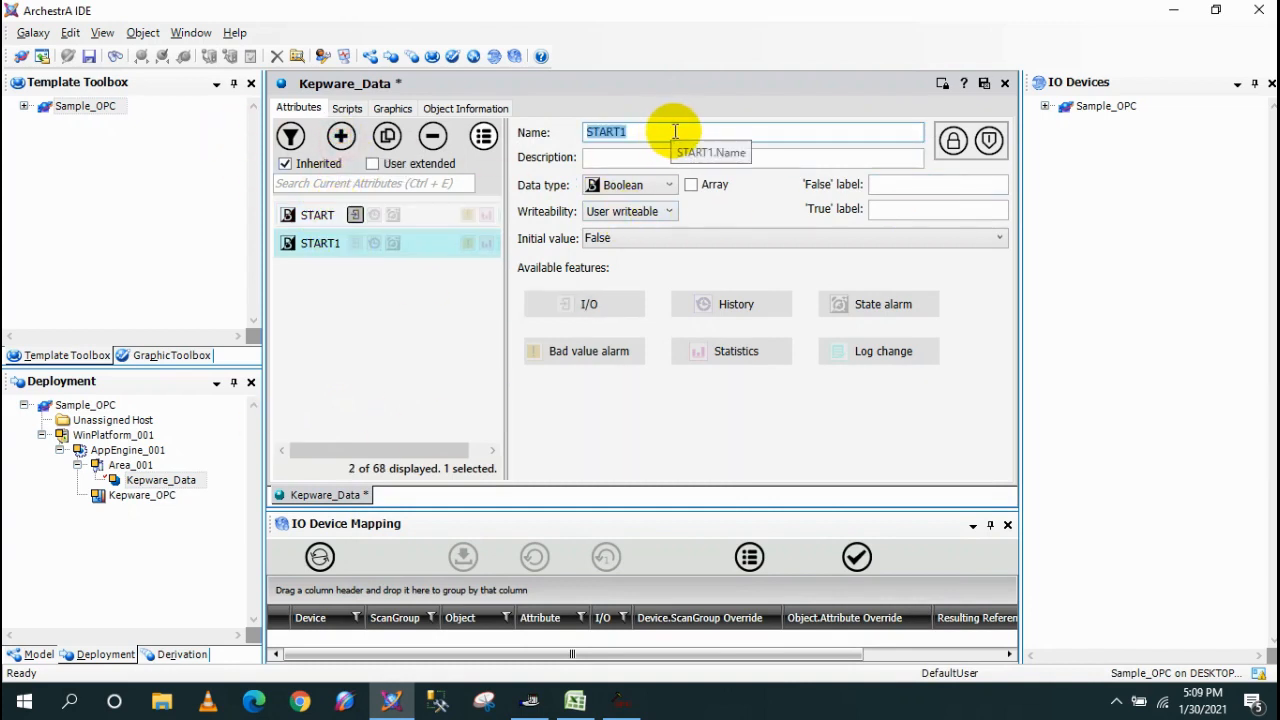
pyautogui.write('STOP')
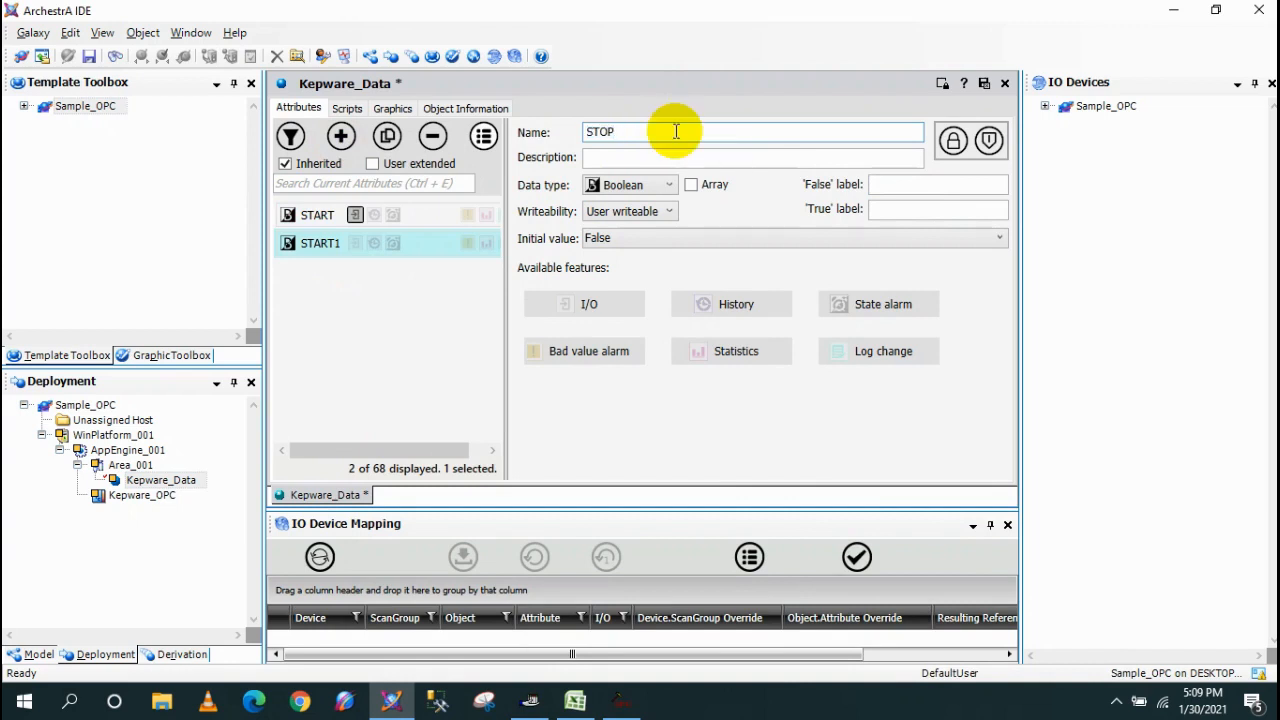
pyautogui.click(605, 302)
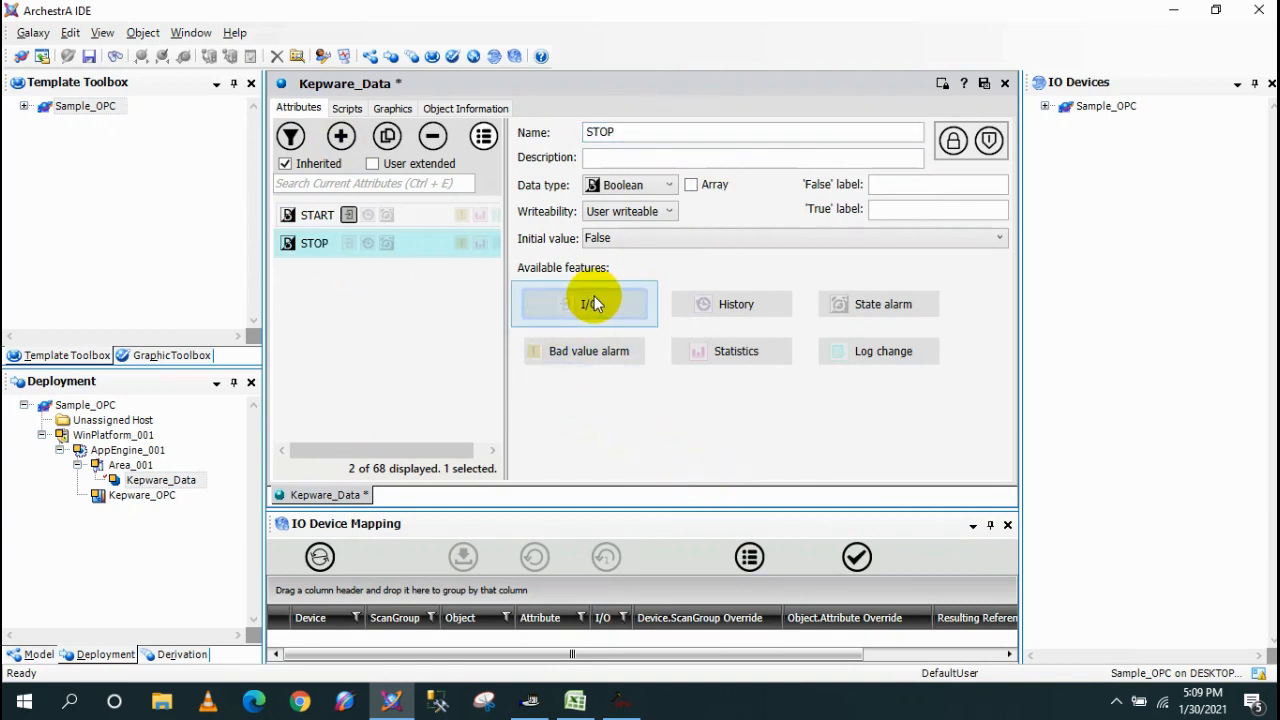
pyautogui.click(560, 305)
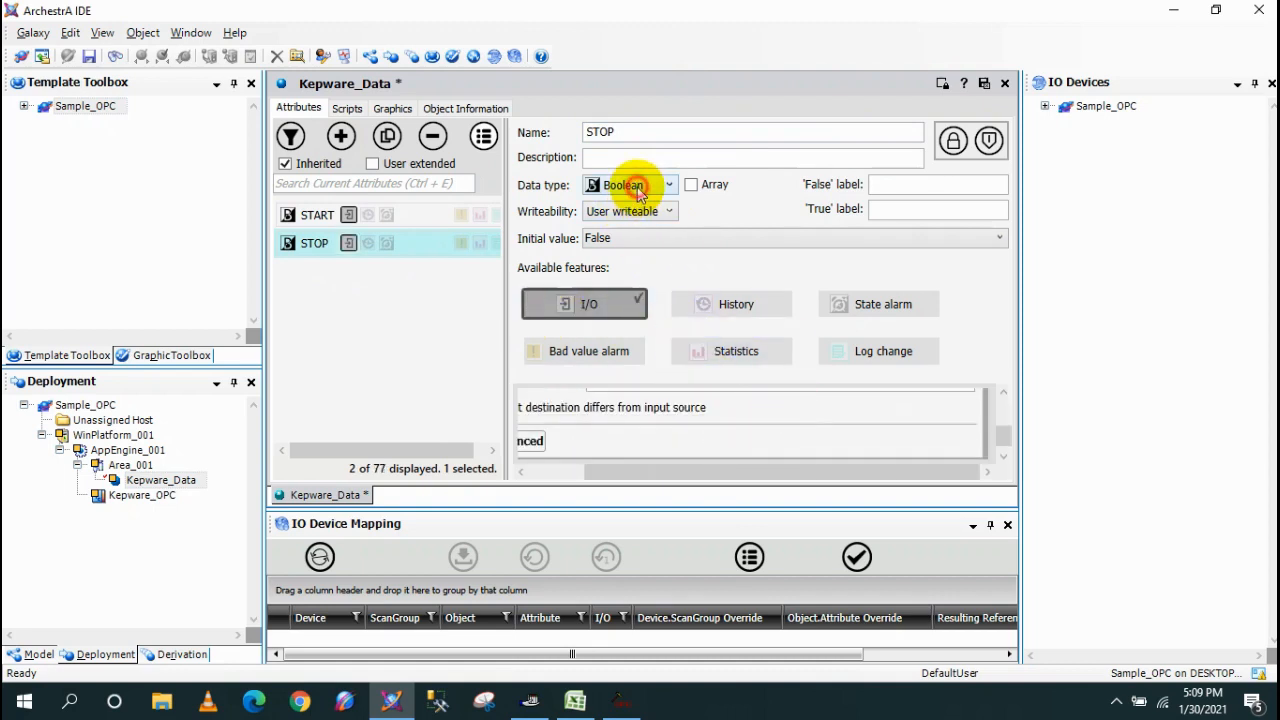
# Set the read/write reference of STOP to Kepware_OPC.Group1.Excel.Excelsheet.STOP from the galaxy, then save and close Kepware_Data.
pyautogui.scroll(2, 694, 403)
pyautogui.click(810, 426)
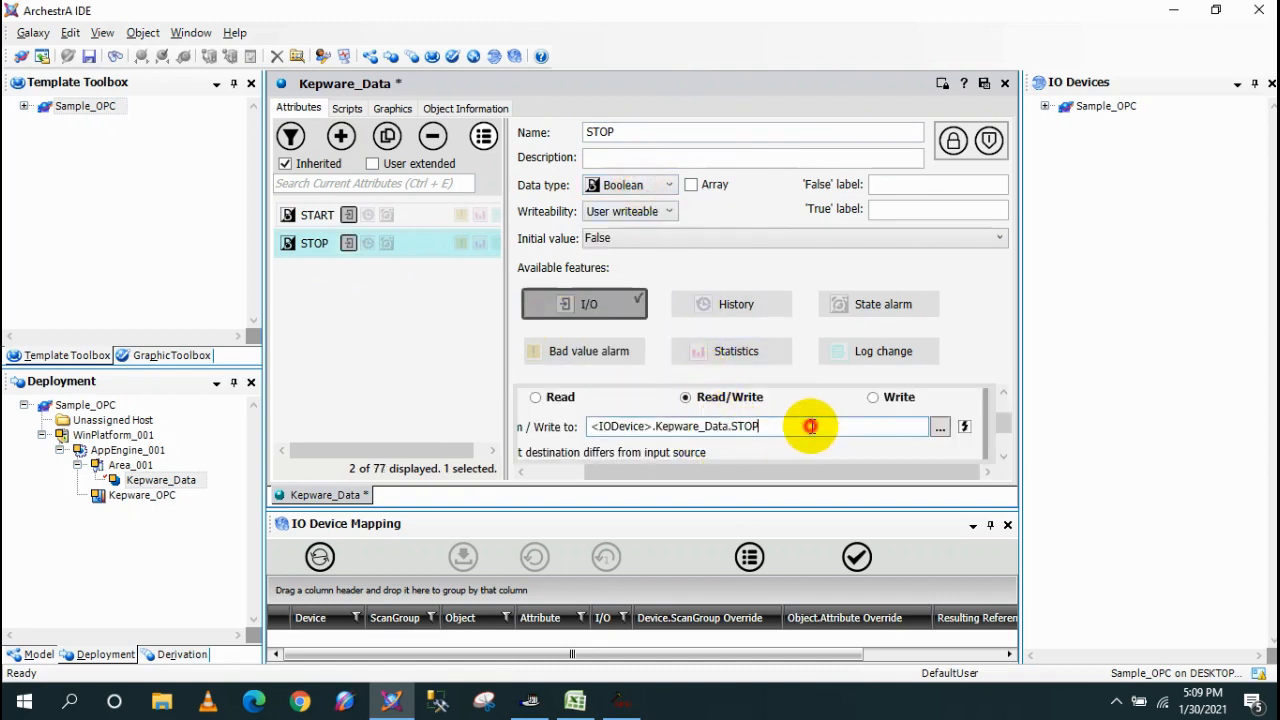
pyautogui.click(940, 426)
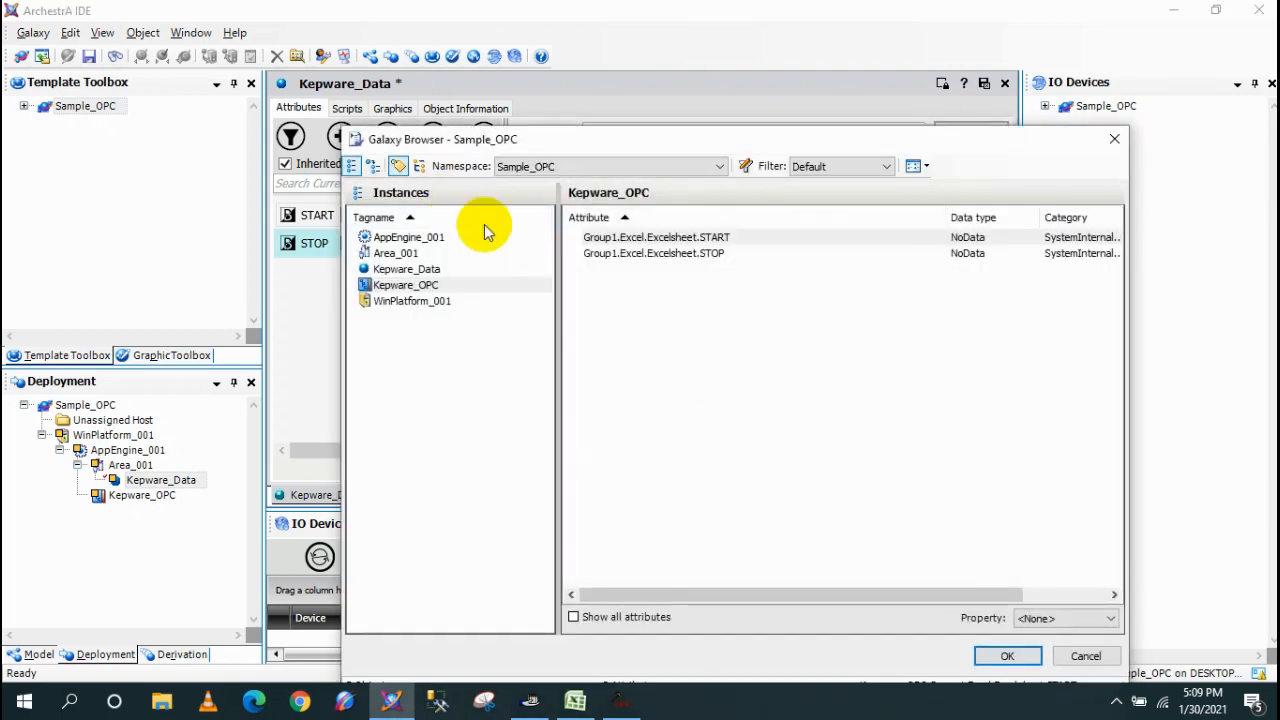
pyautogui.click(400, 285)
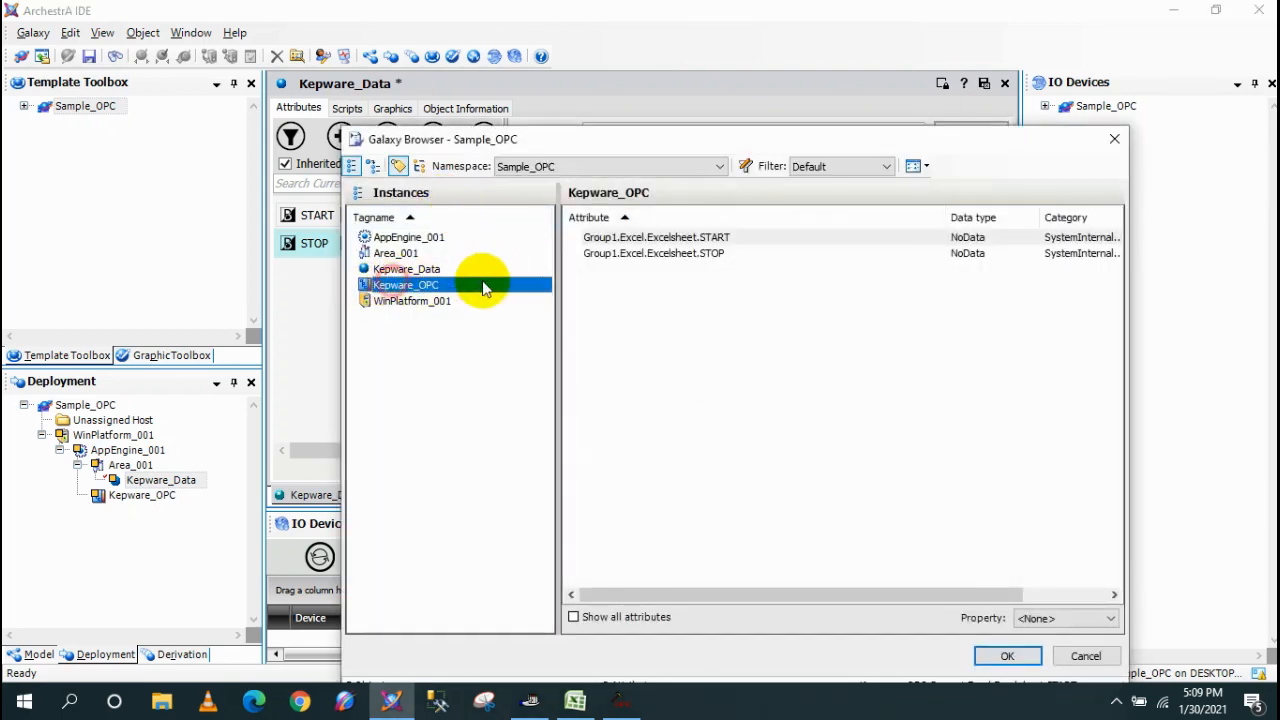
pyautogui.doubleClick(686, 253)
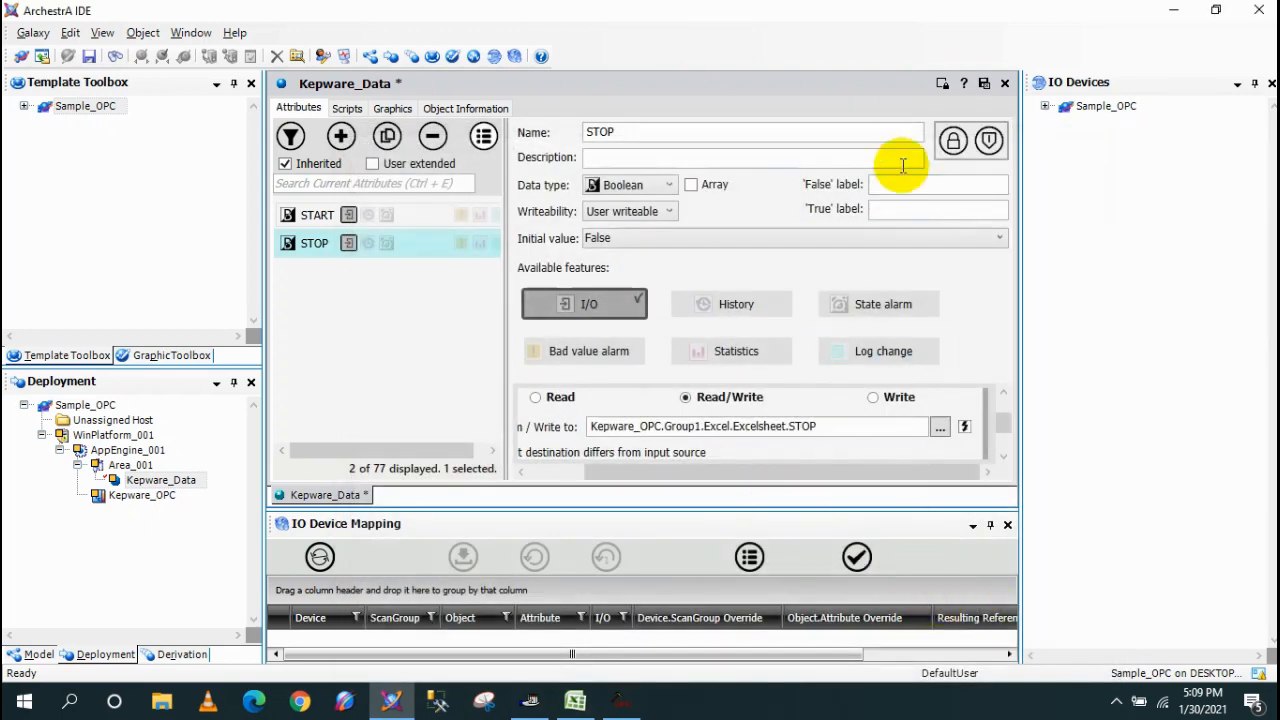
pyautogui.click(984, 86)
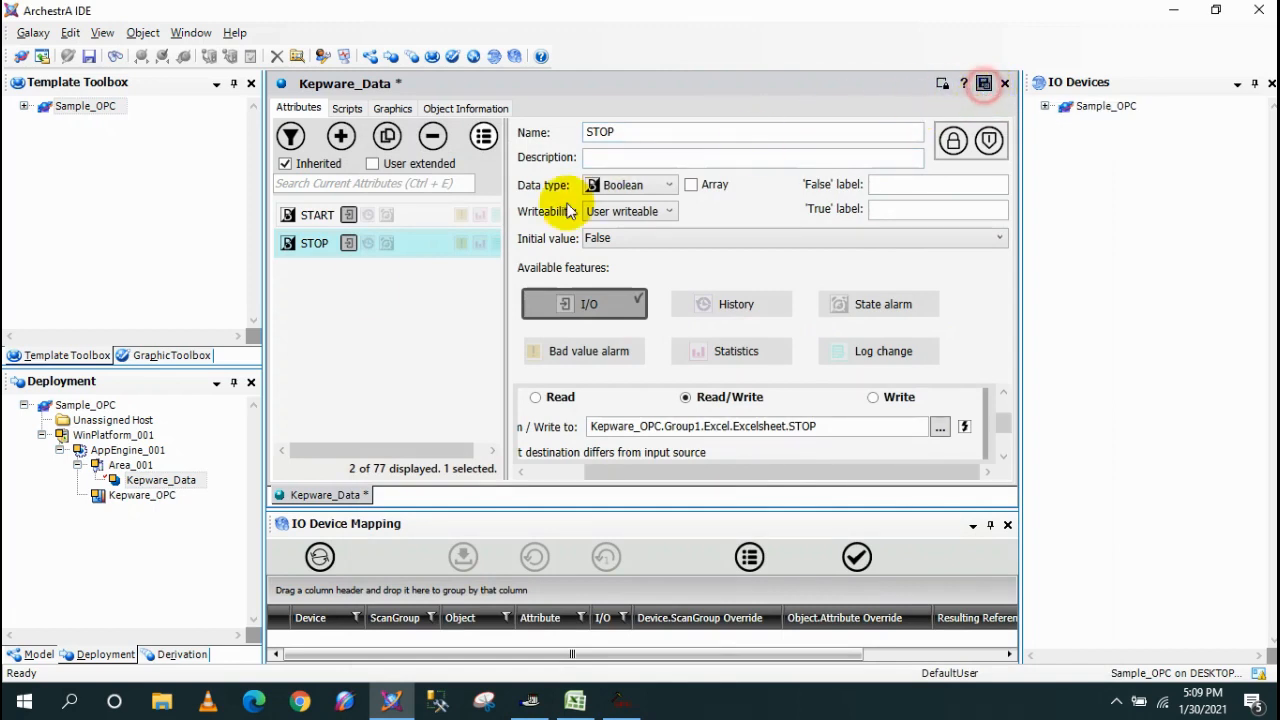
pyautogui.click(676, 436)
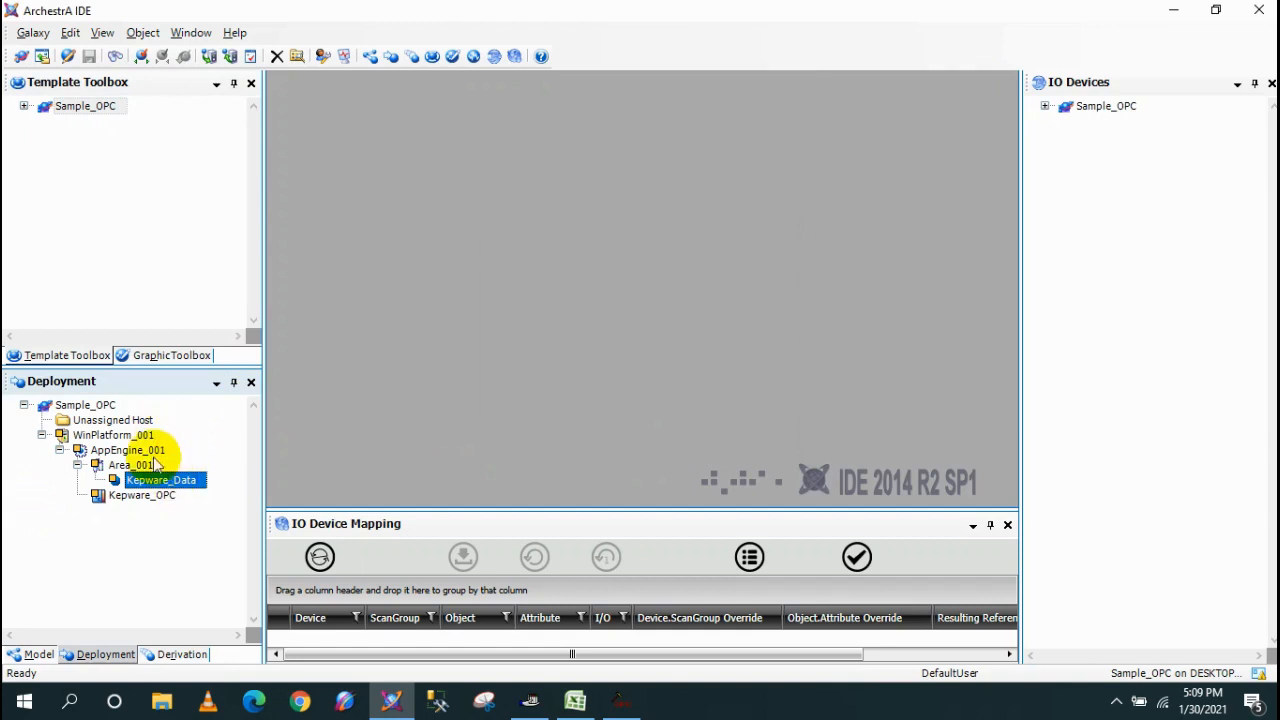
# Deploy WinPlatform_001 with Cascade Deploy and the initial scan state On Scan, and close the deployment report.
pyautogui.rightClick(130, 440)
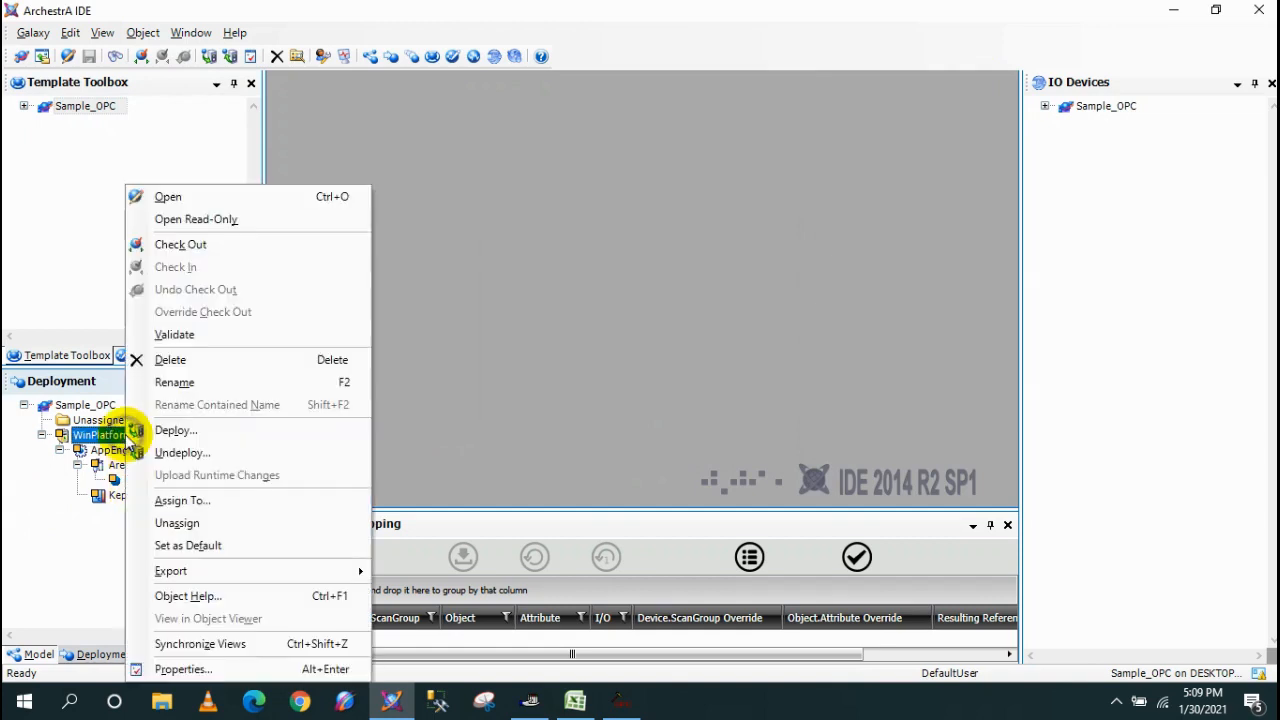
pyautogui.click(171, 429)
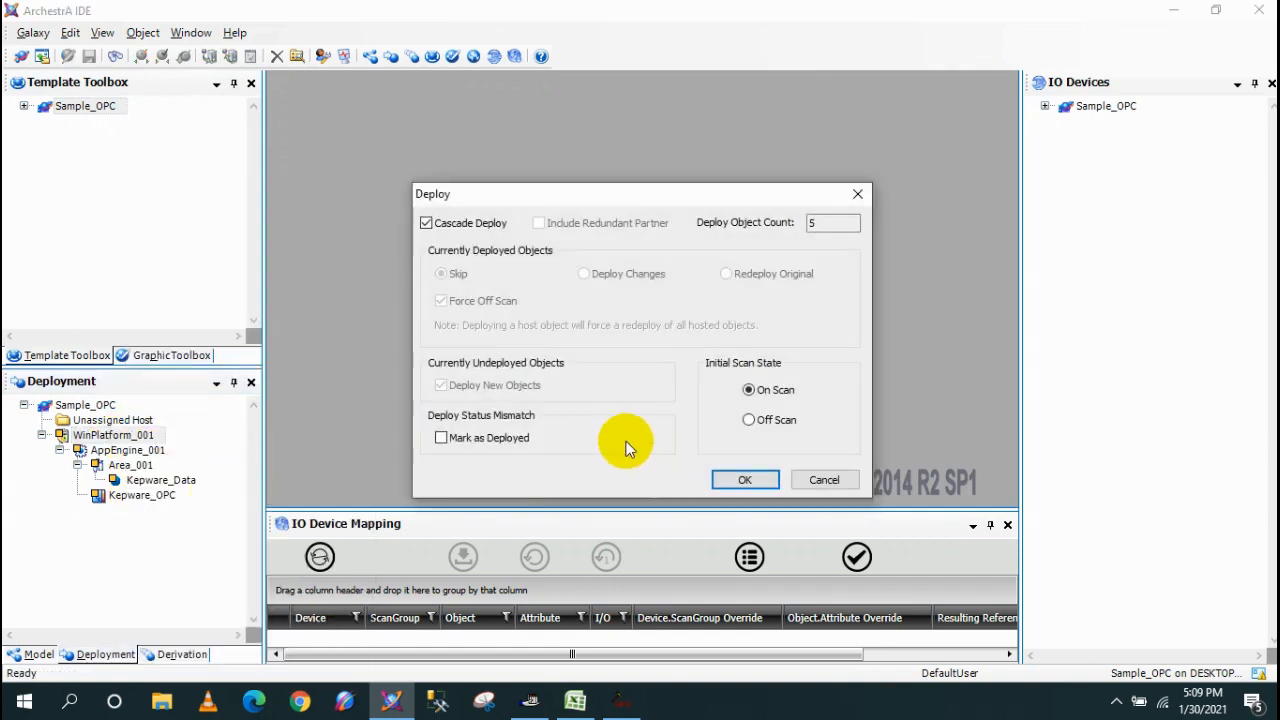
pyautogui.click(729, 479)
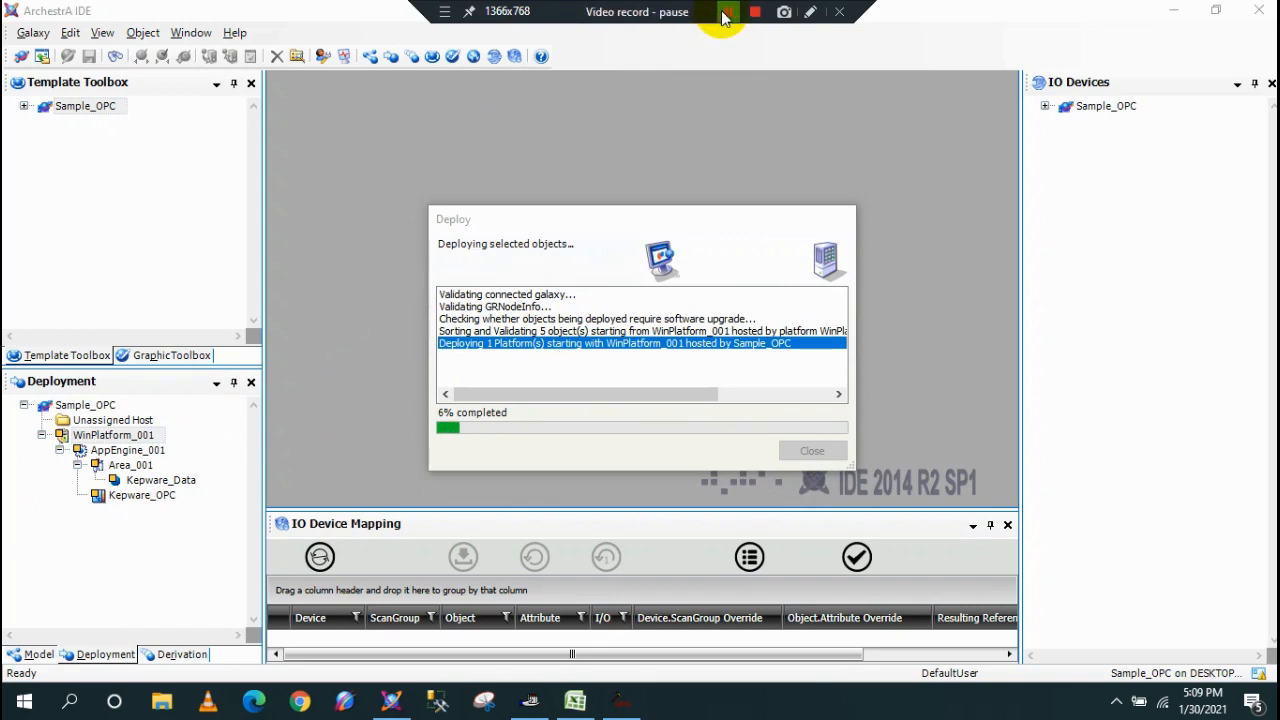
pyautogui.click(724, 14)
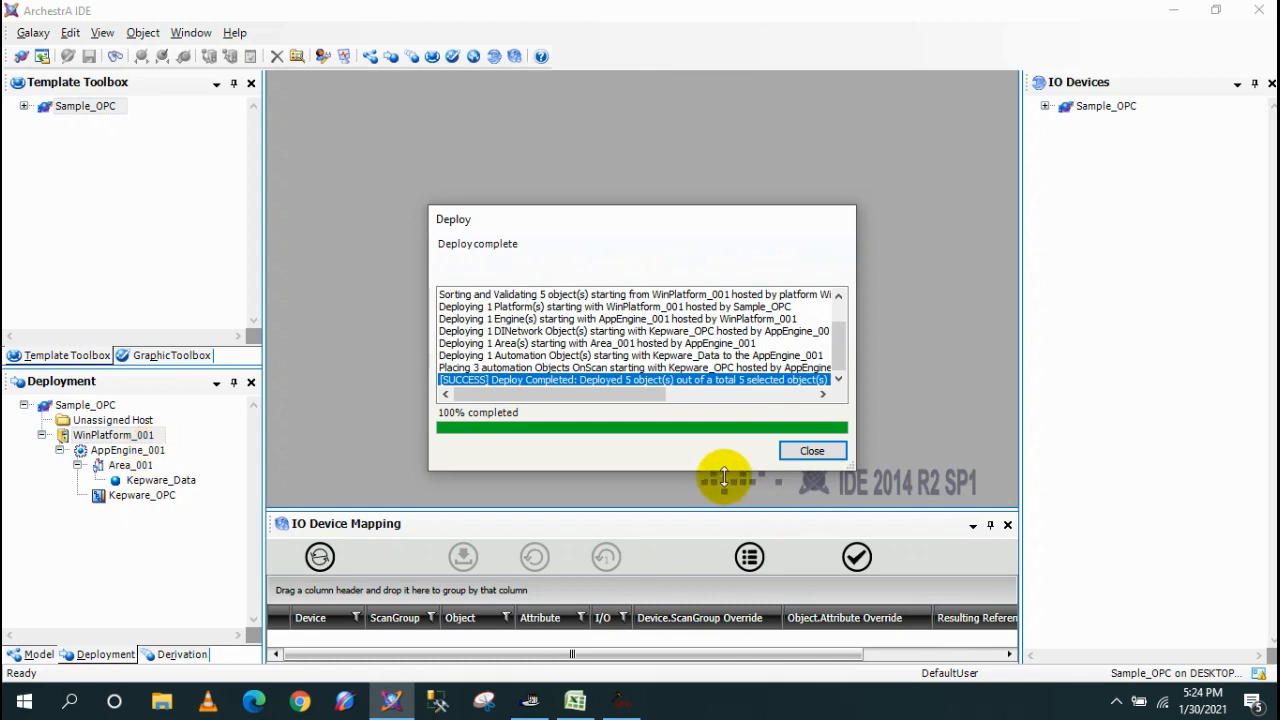
pyautogui.click(810, 452)
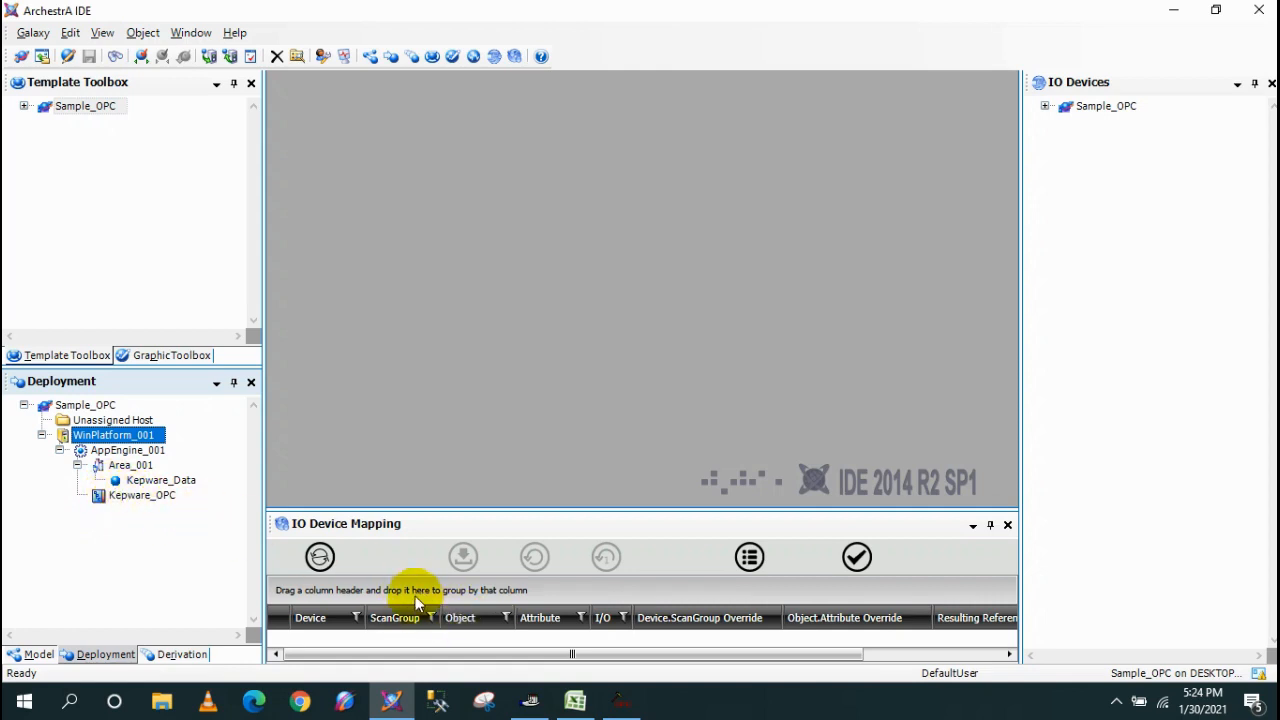
# View Kepware_Data in Object Viewer and examine the values and quality of its START and STOP attributes.
pyautogui.rightClick(158, 484)
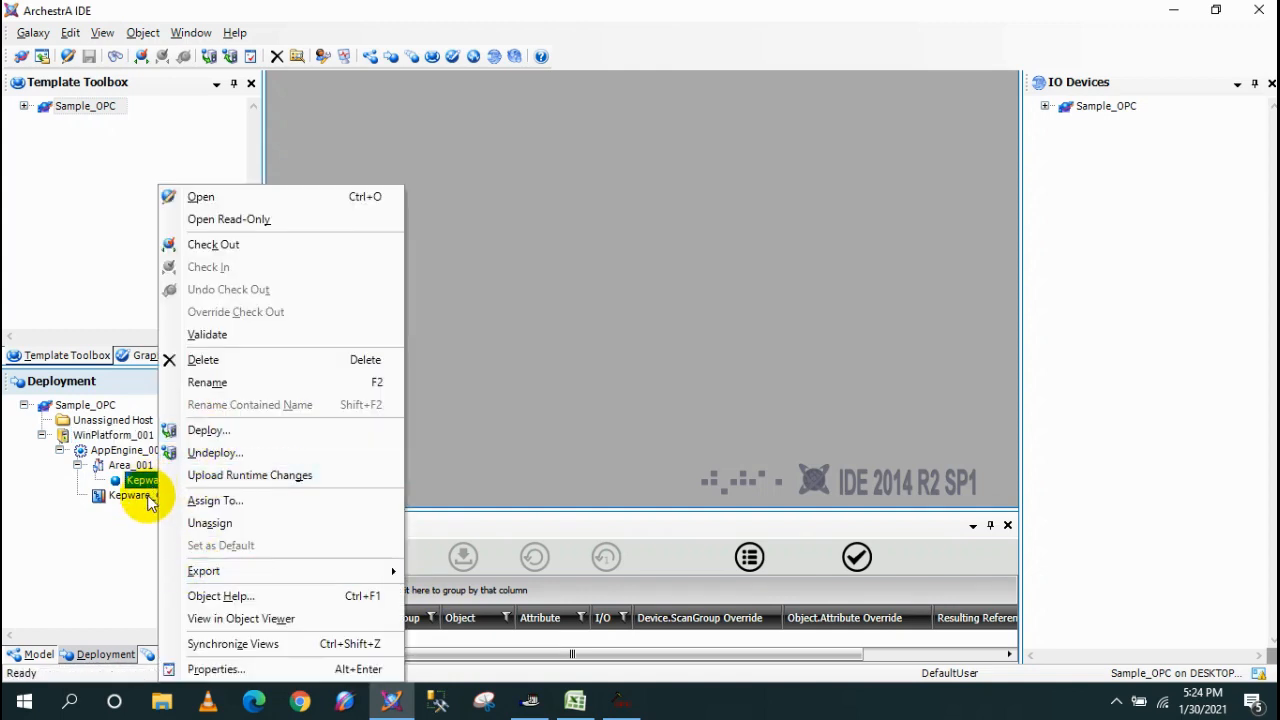
pyautogui.click(237, 619)
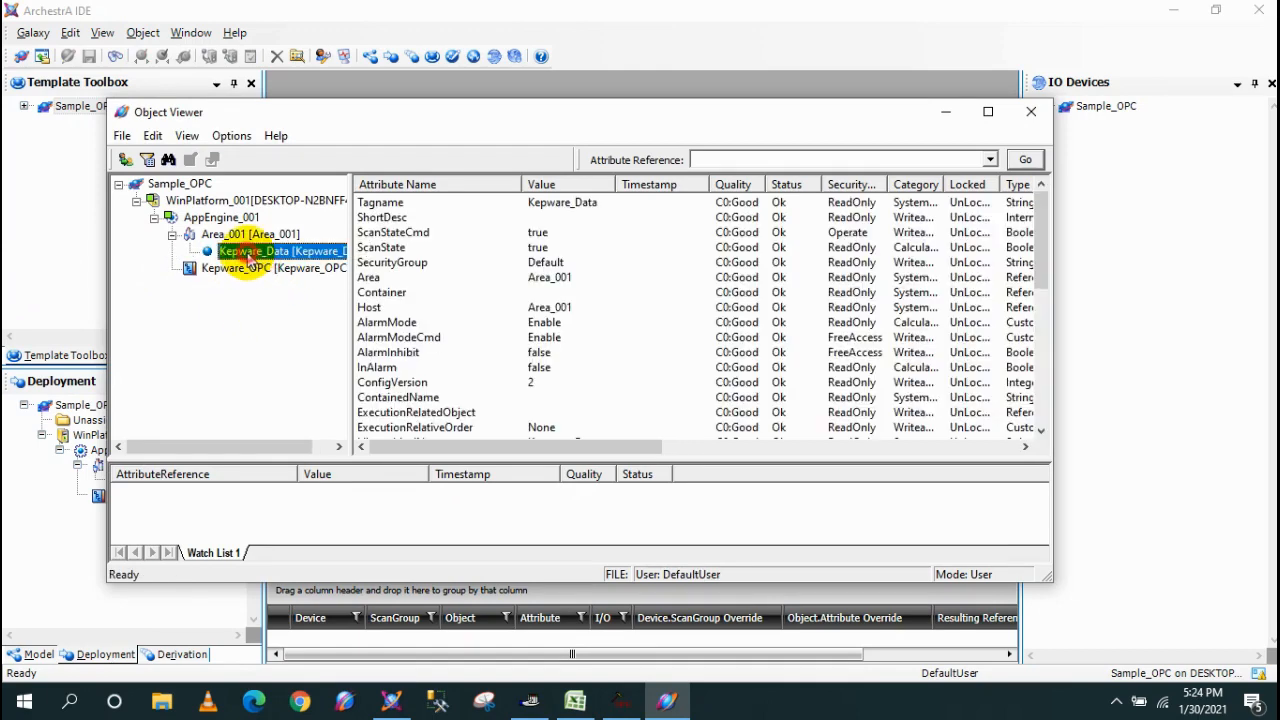
pyautogui.scroll(-4, 500, 309)
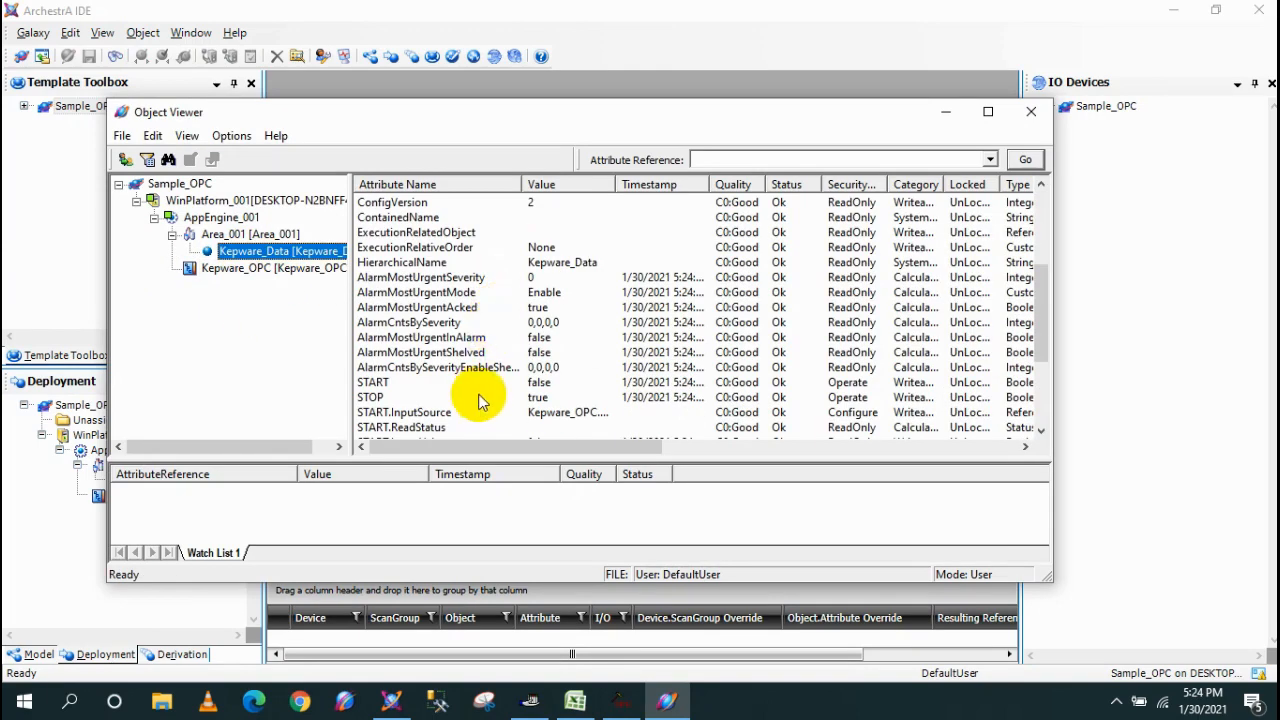
pyautogui.scroll(-1, 450, 370)
pyautogui.click(390, 338)
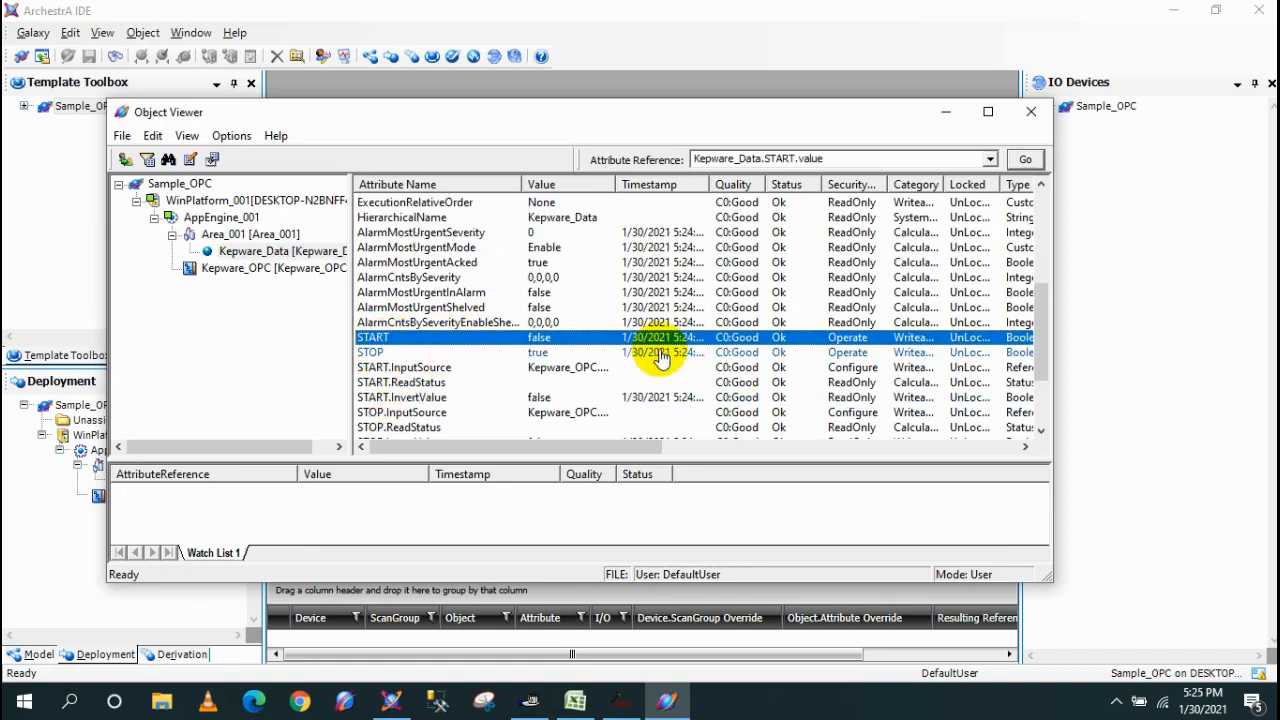
pyautogui.click(737, 352)
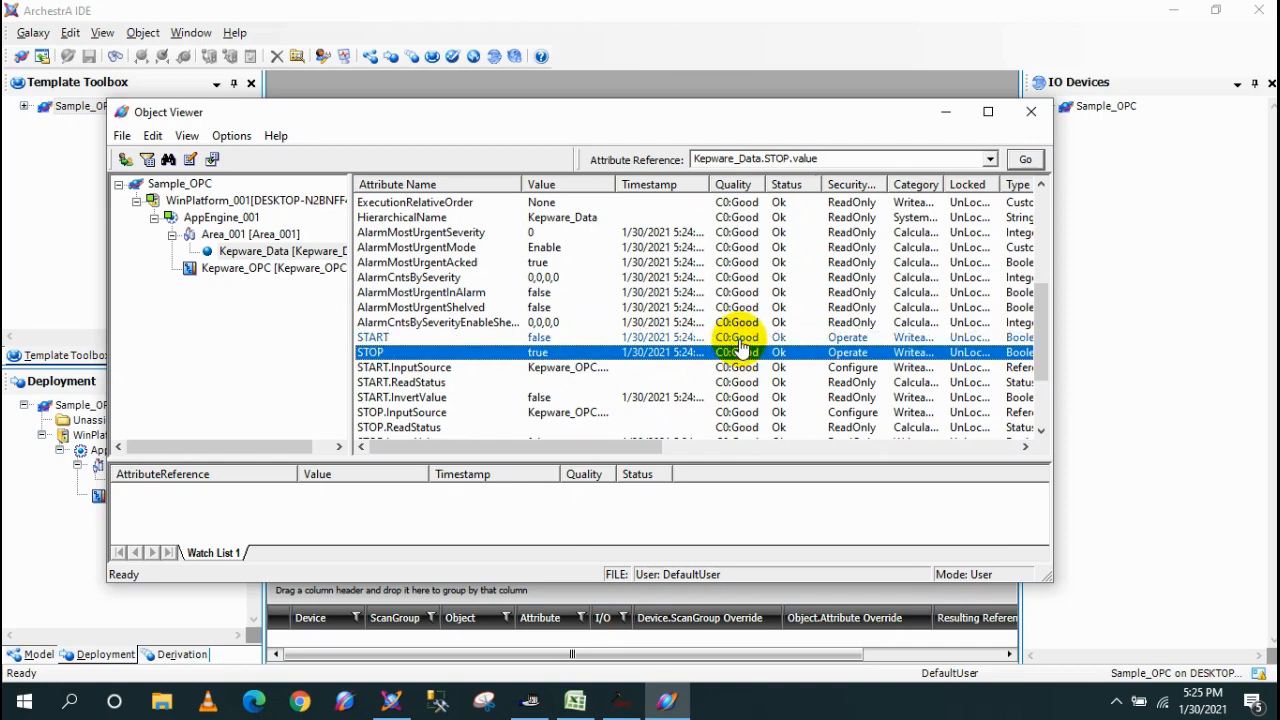
pyautogui.click(737, 338)
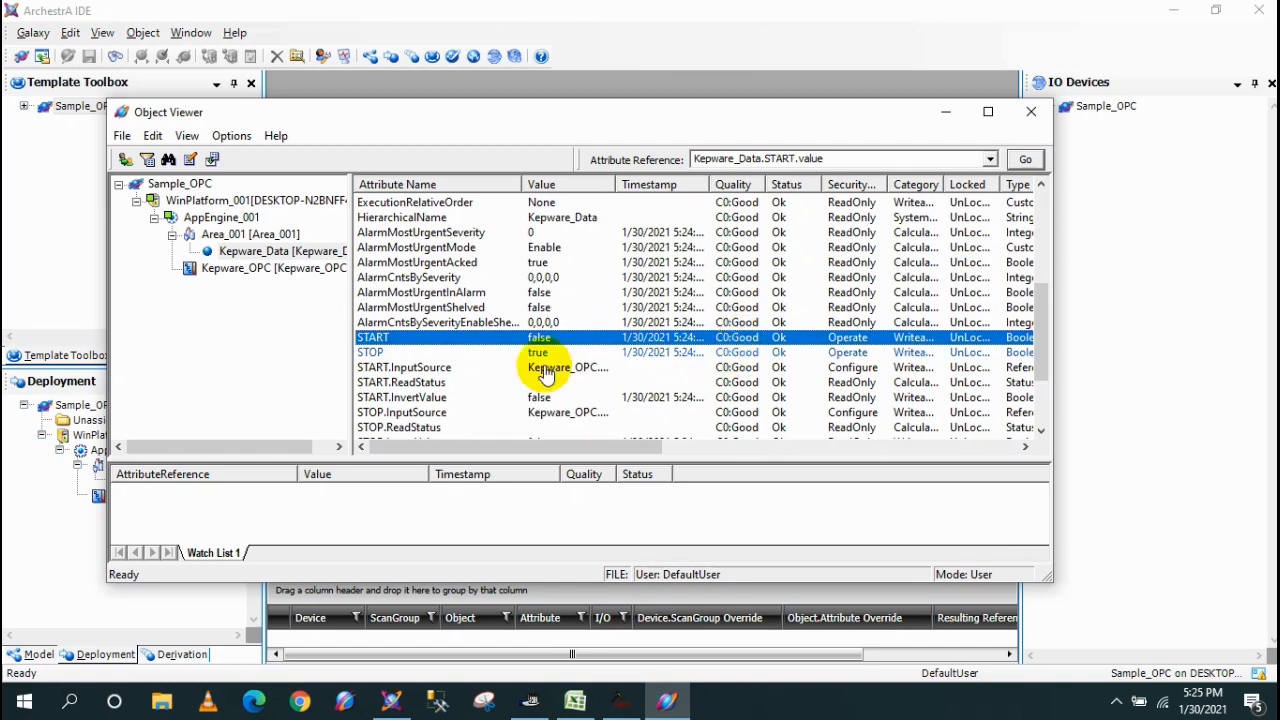
# Switch to Excel, place Book1 beside Object Viewer, set cell A1 of the Sample sheet to 1, and check the START attribute in Object Viewer.
pyautogui.click(575, 701)
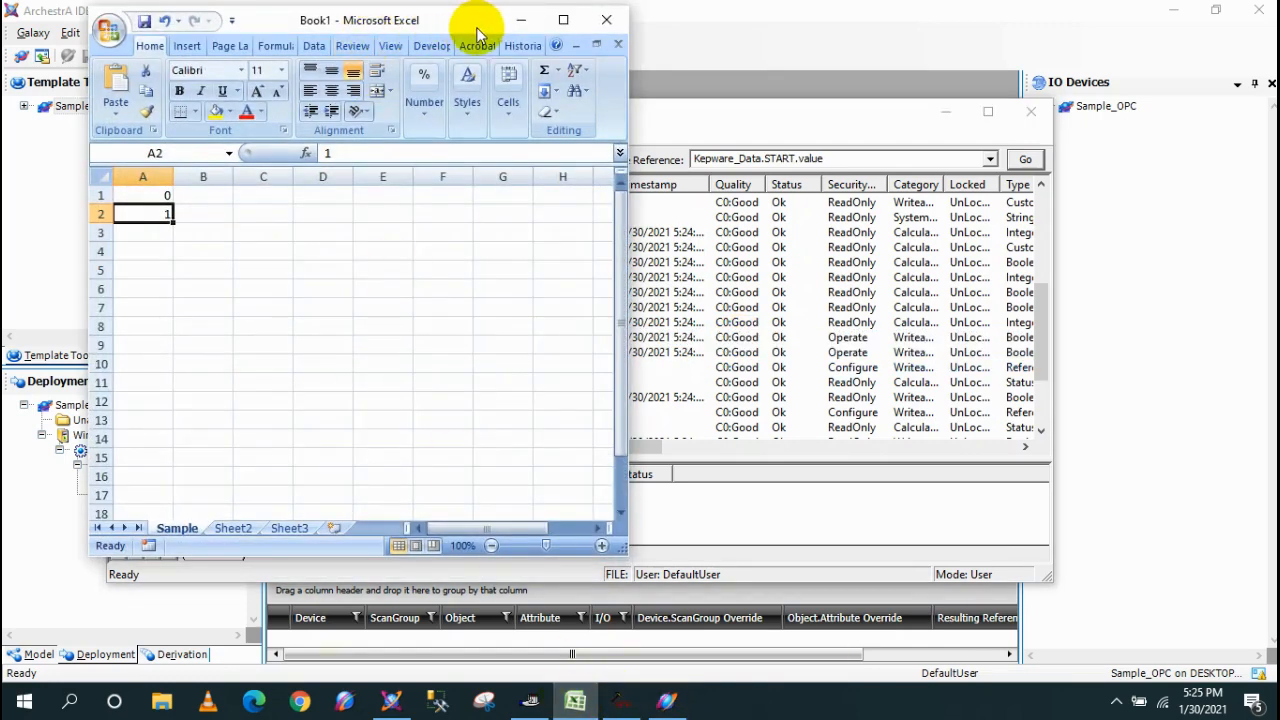
pyautogui.moveTo(471, 20); pyautogui.dragTo(1090, 68)
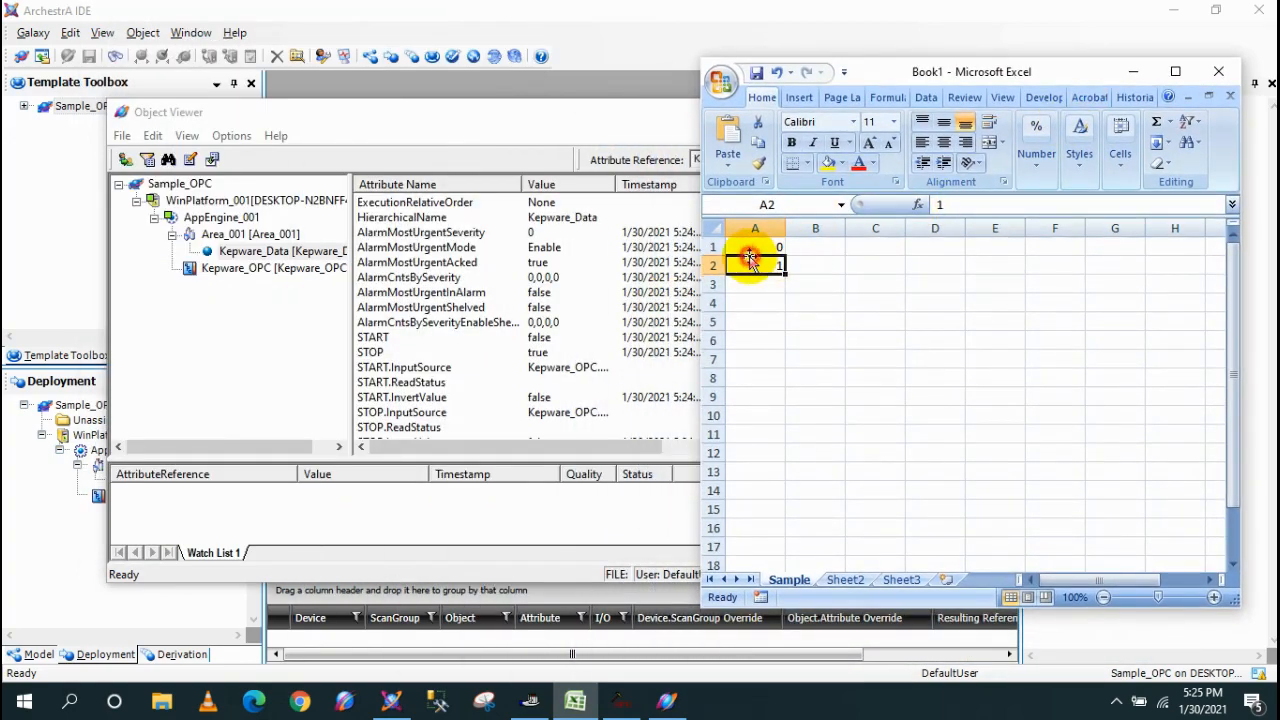
pyautogui.click(757, 244)
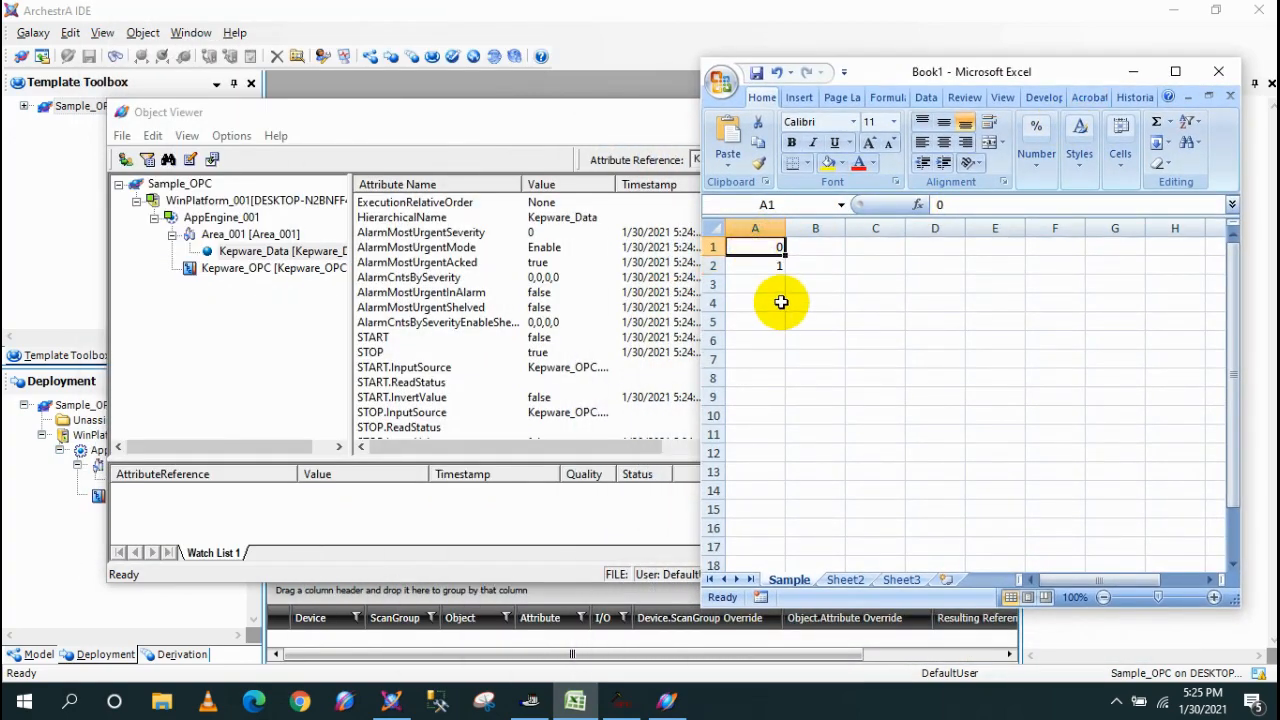
pyautogui.write('0')
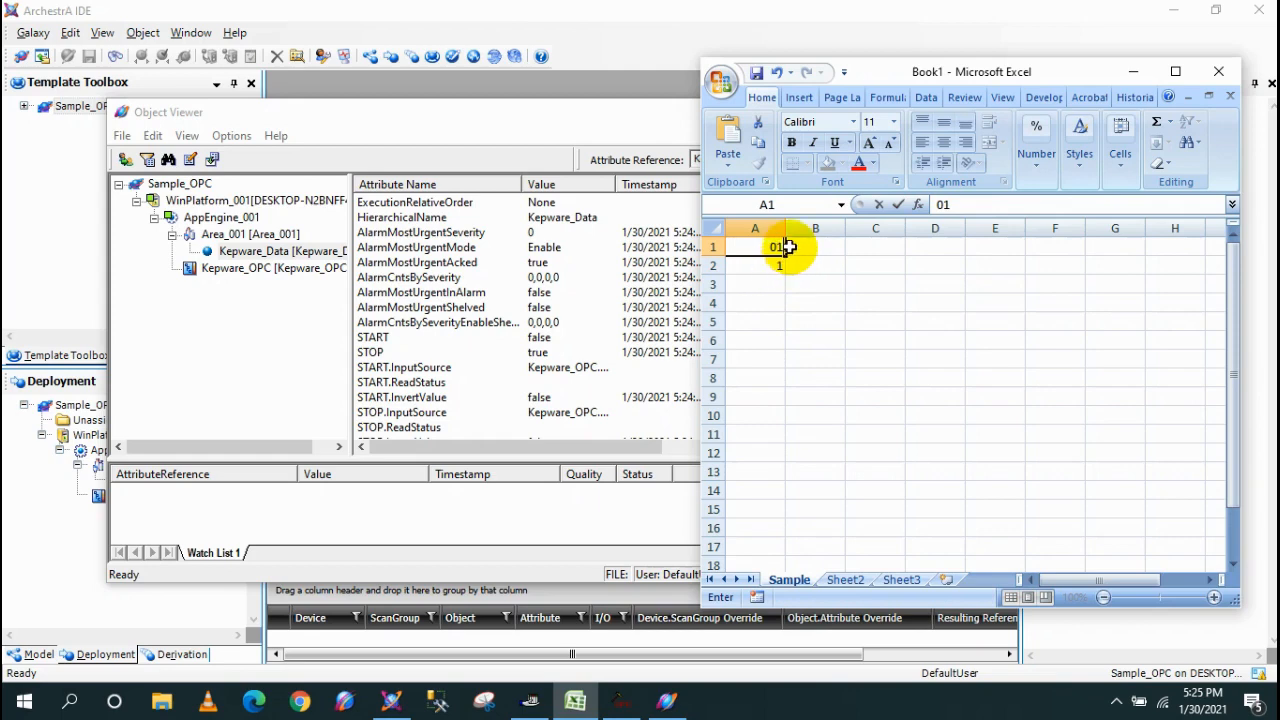
pyautogui.doubleClick(778, 250)
pyautogui.write('1')
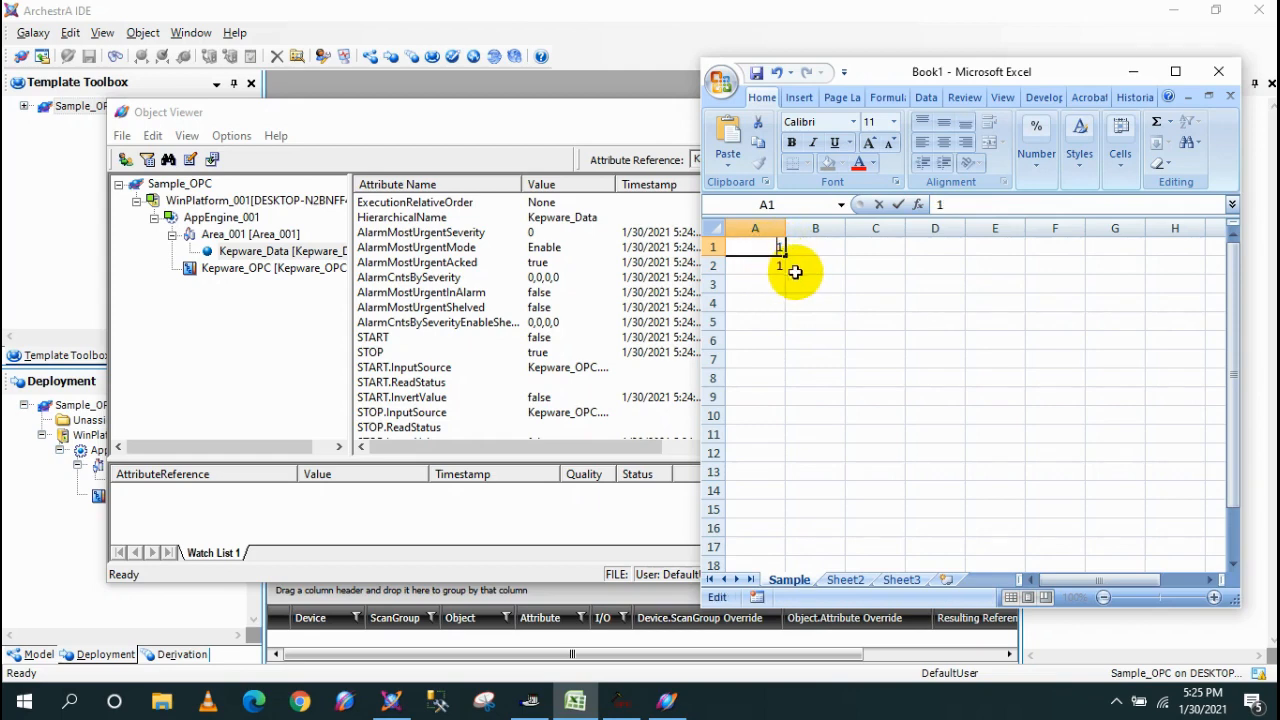
pyautogui.press('Return')
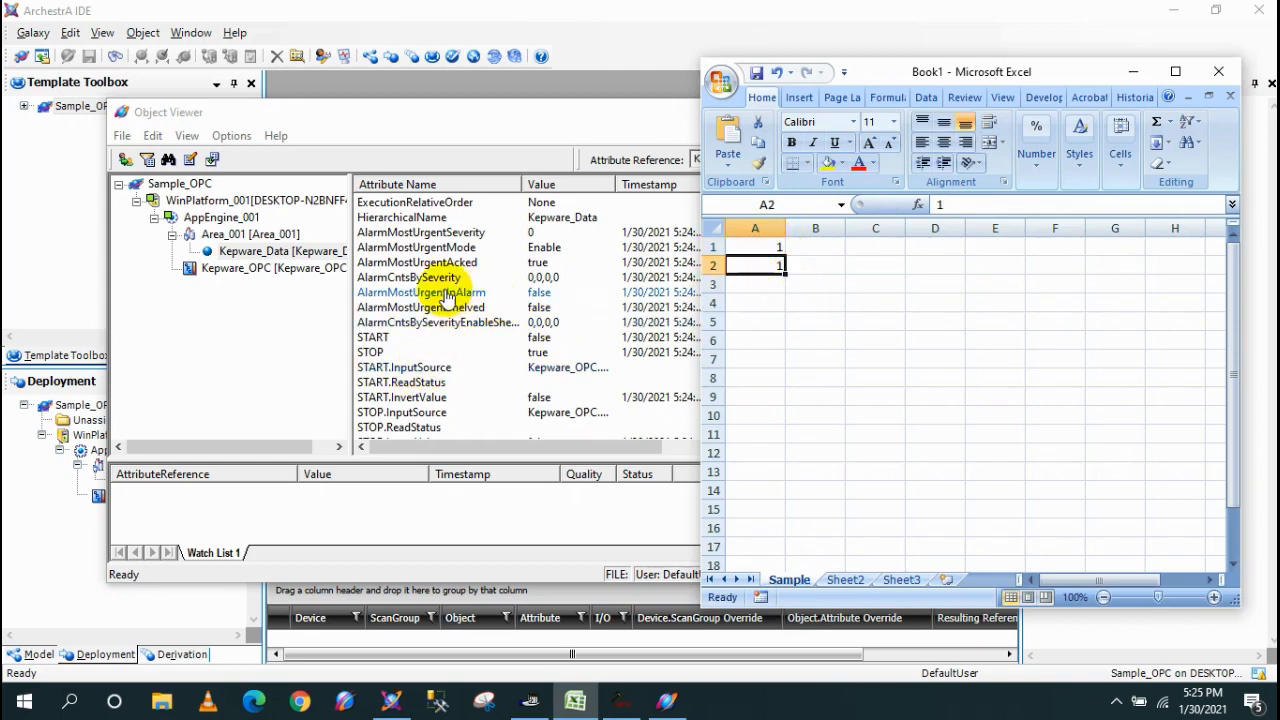
pyautogui.click(406, 338)
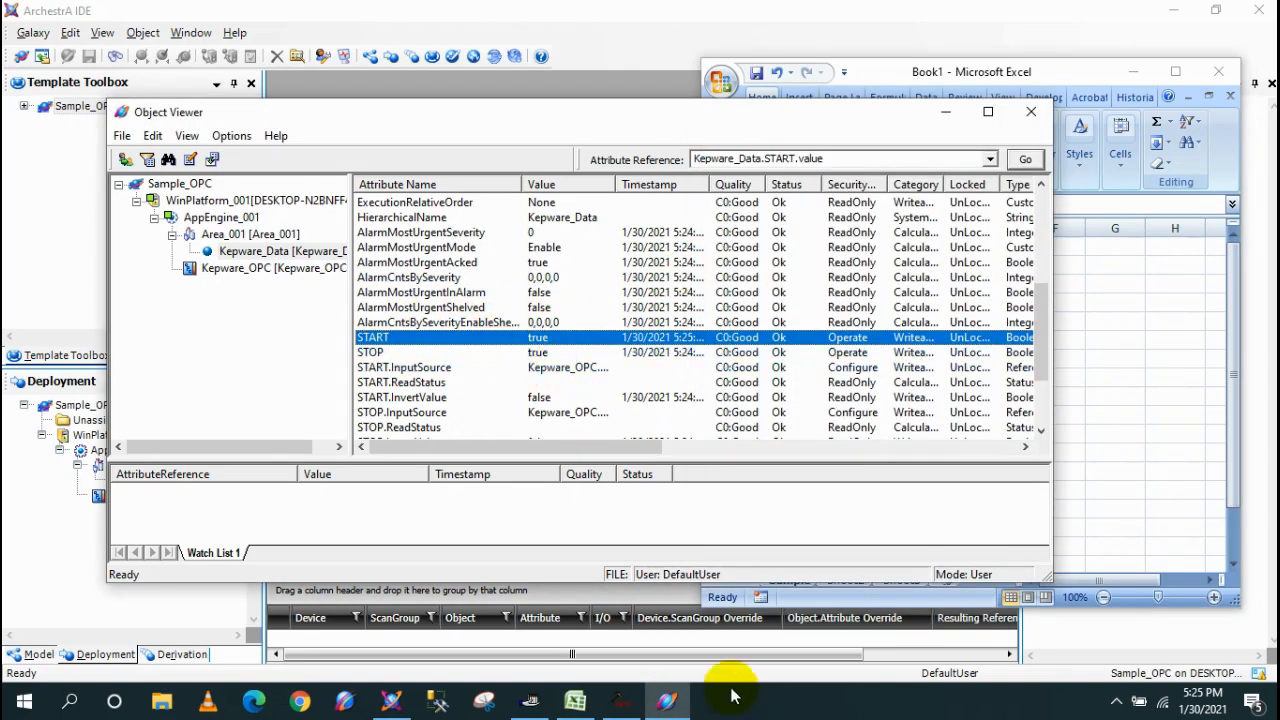
# Minimize Object Viewer, maximize the Book1 window in Excel and select an empty cell on the Sample sheet.
pyautogui.click(944, 112)
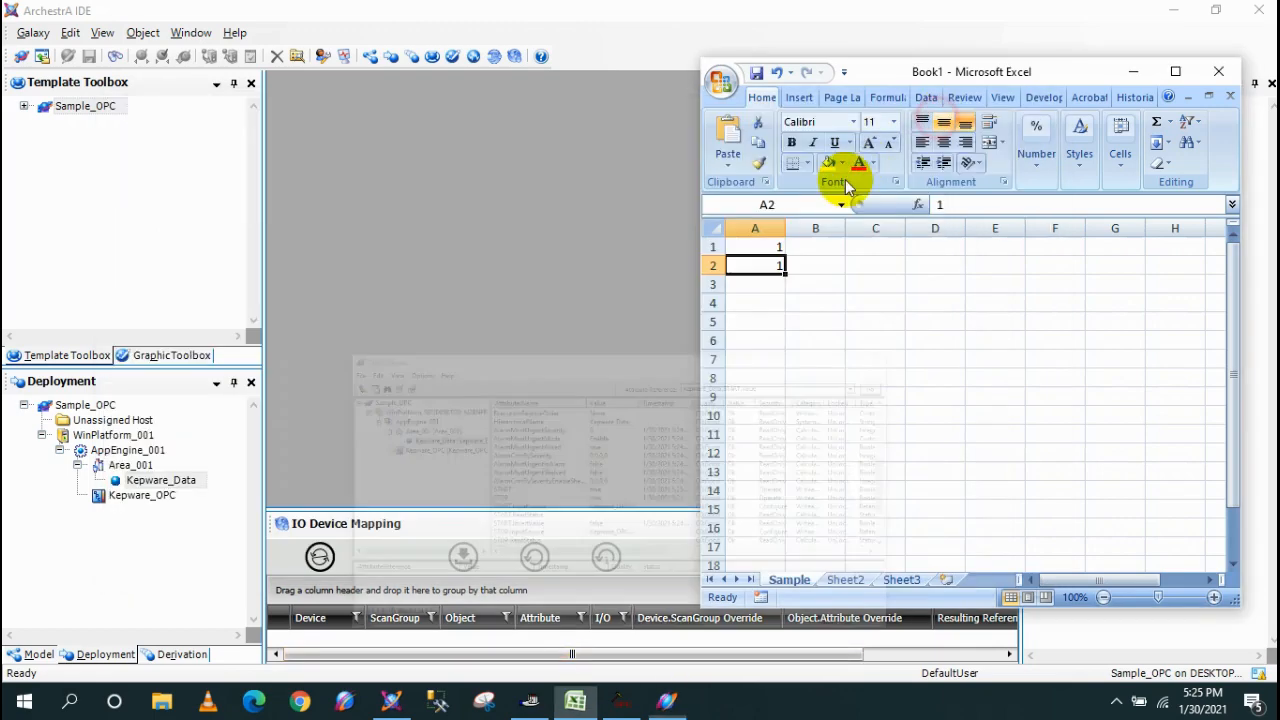
pyautogui.click(1175, 71)
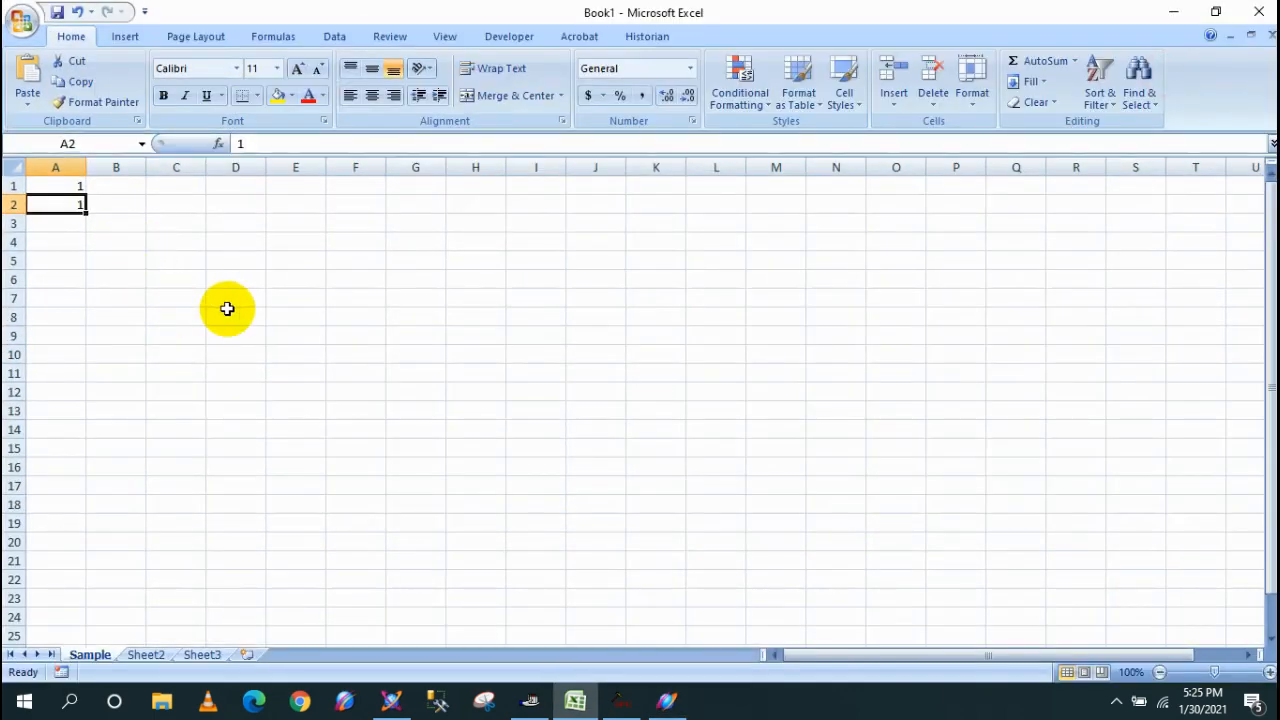
pyautogui.click(226, 312)
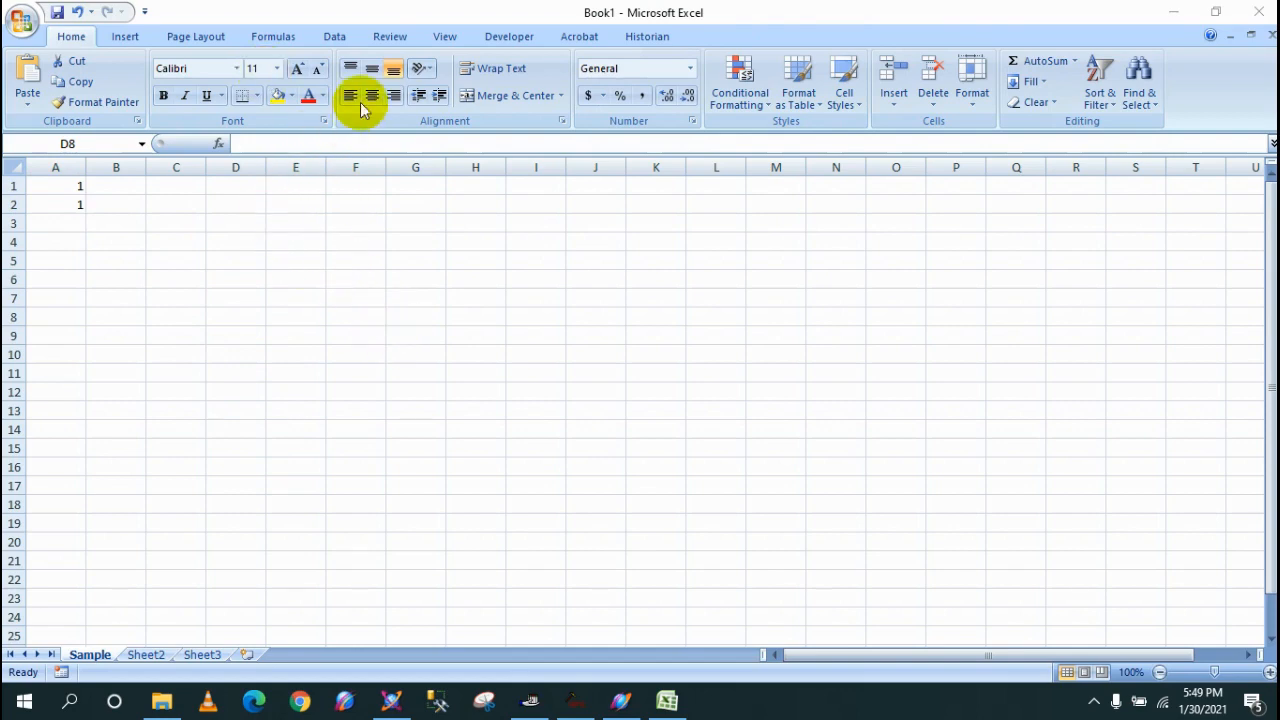
# Check in Excel Options that Show Developer tab in the Ribbon is enabled, and accept the options.
pyautogui.click(506, 34)
pyautogui.click(505, 35)
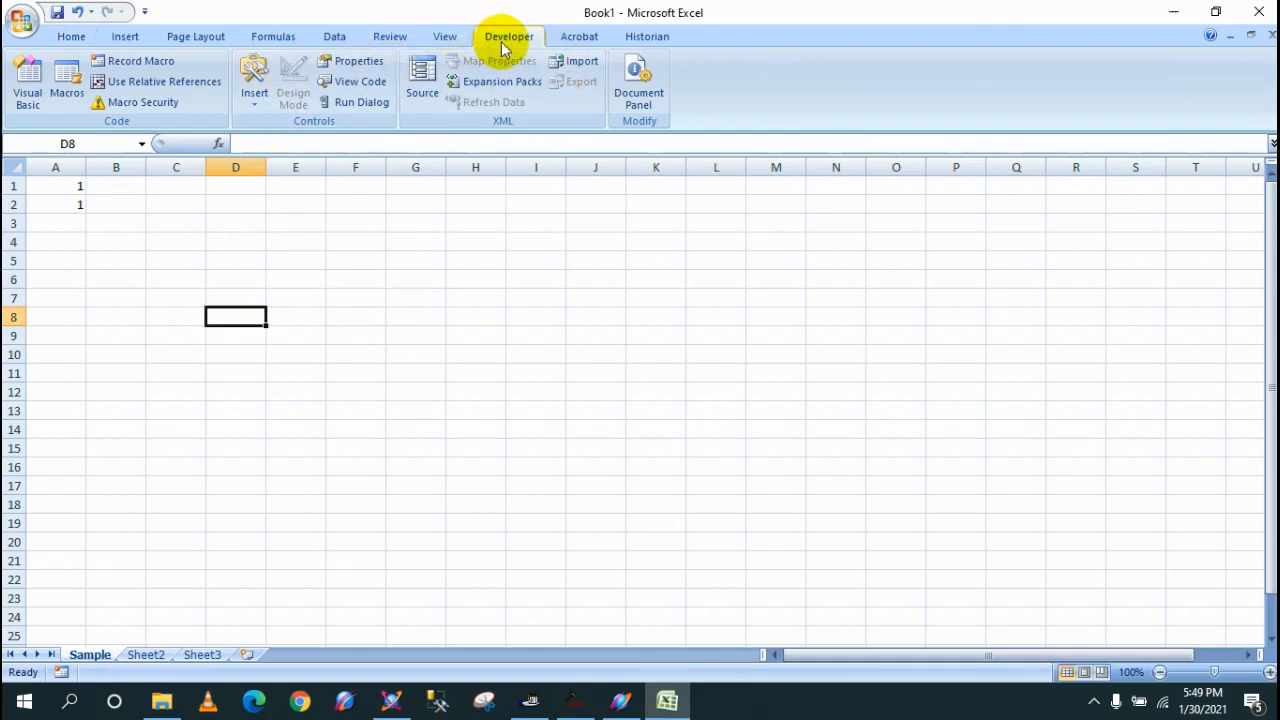
pyautogui.click(19, 24)
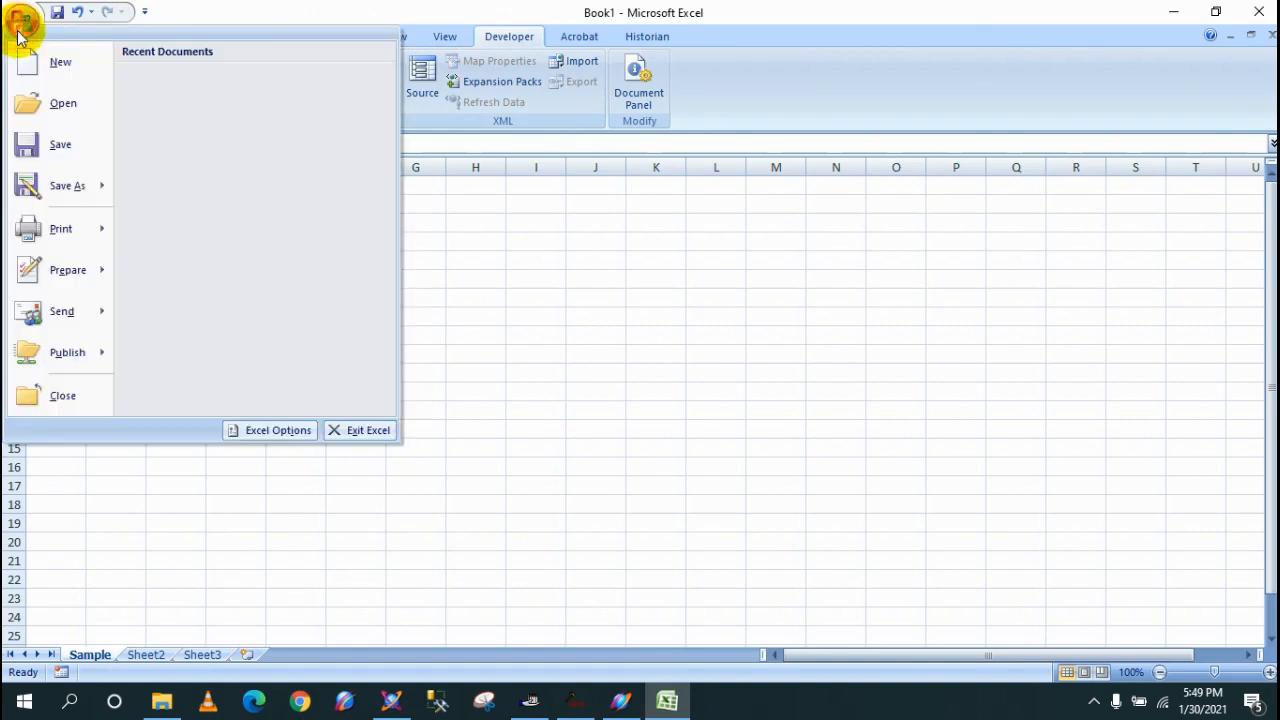
pyautogui.click(269, 431)
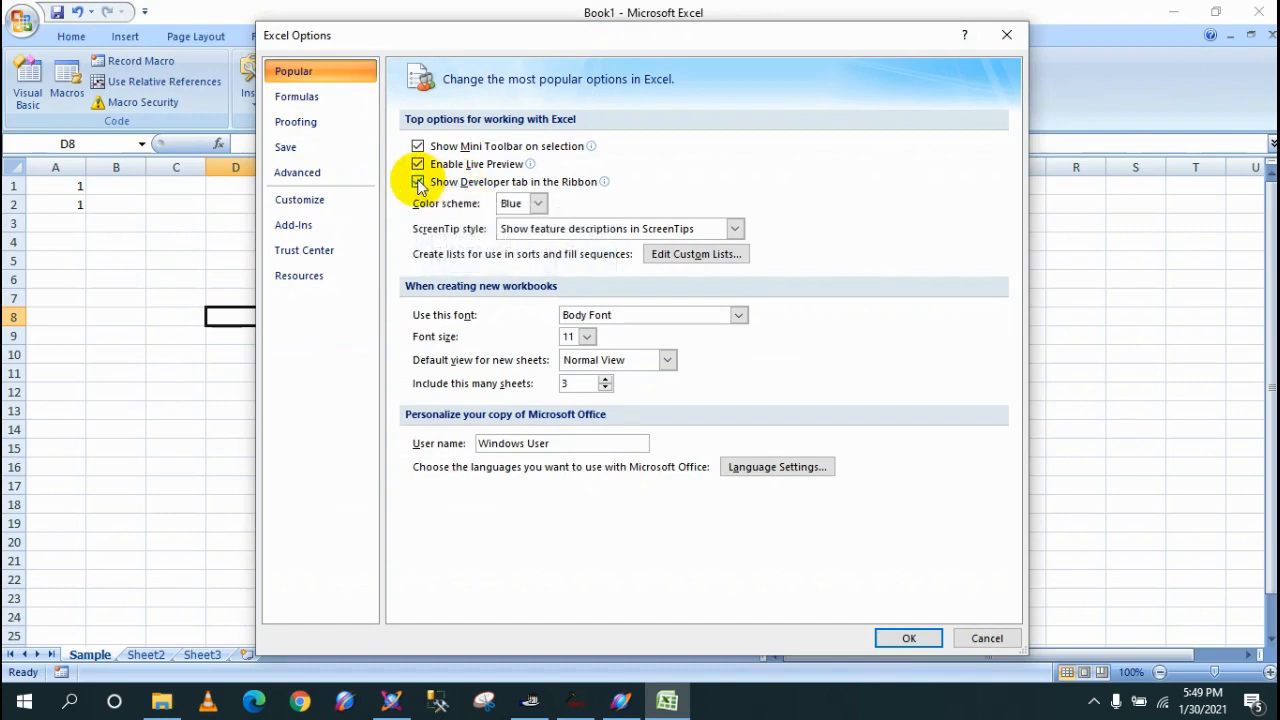
pyautogui.click(908, 638)
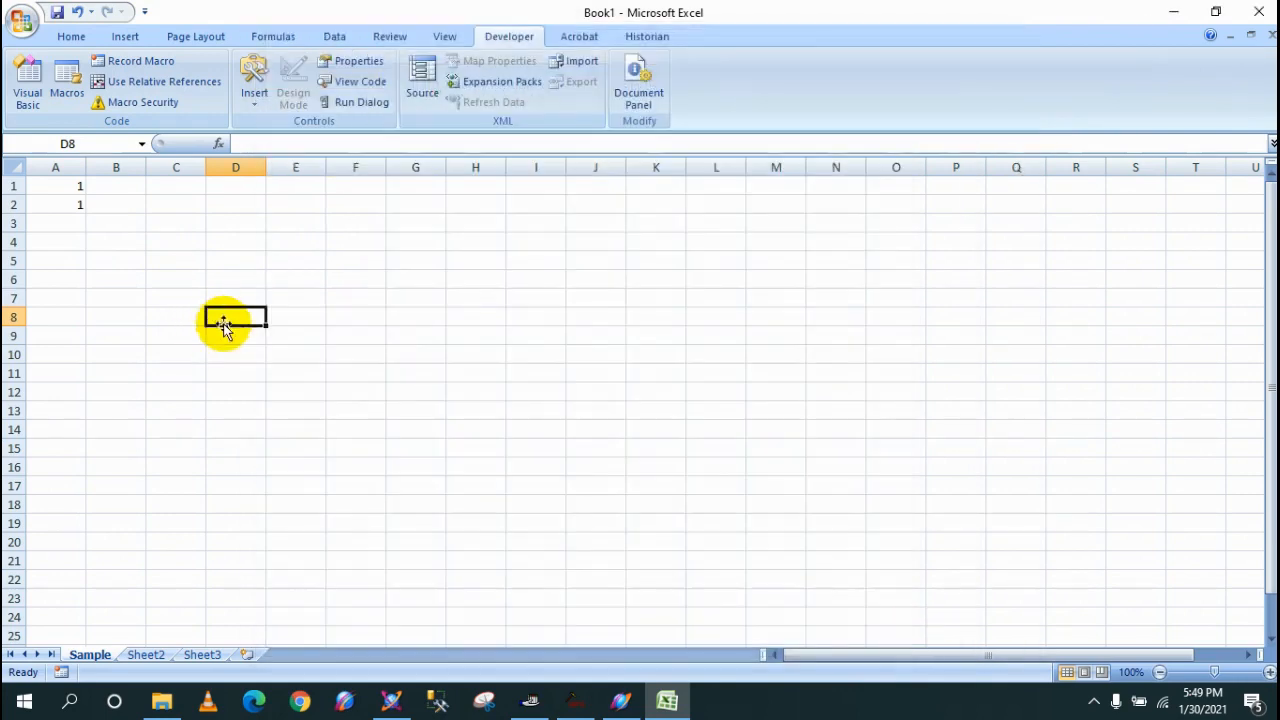
# Insert an ActiveX command button over about cells E4 to F6 of the Sample sheet and caption it START.
pyautogui.click(254, 100)
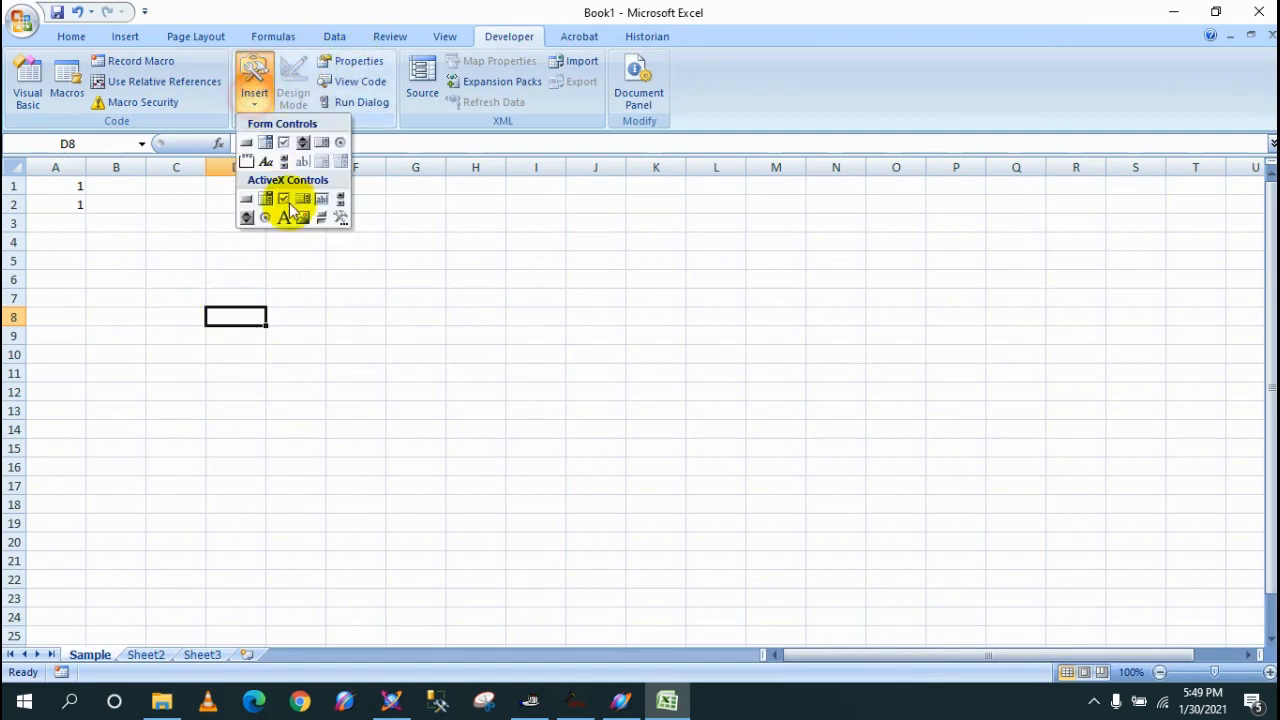
pyautogui.click(243, 195)
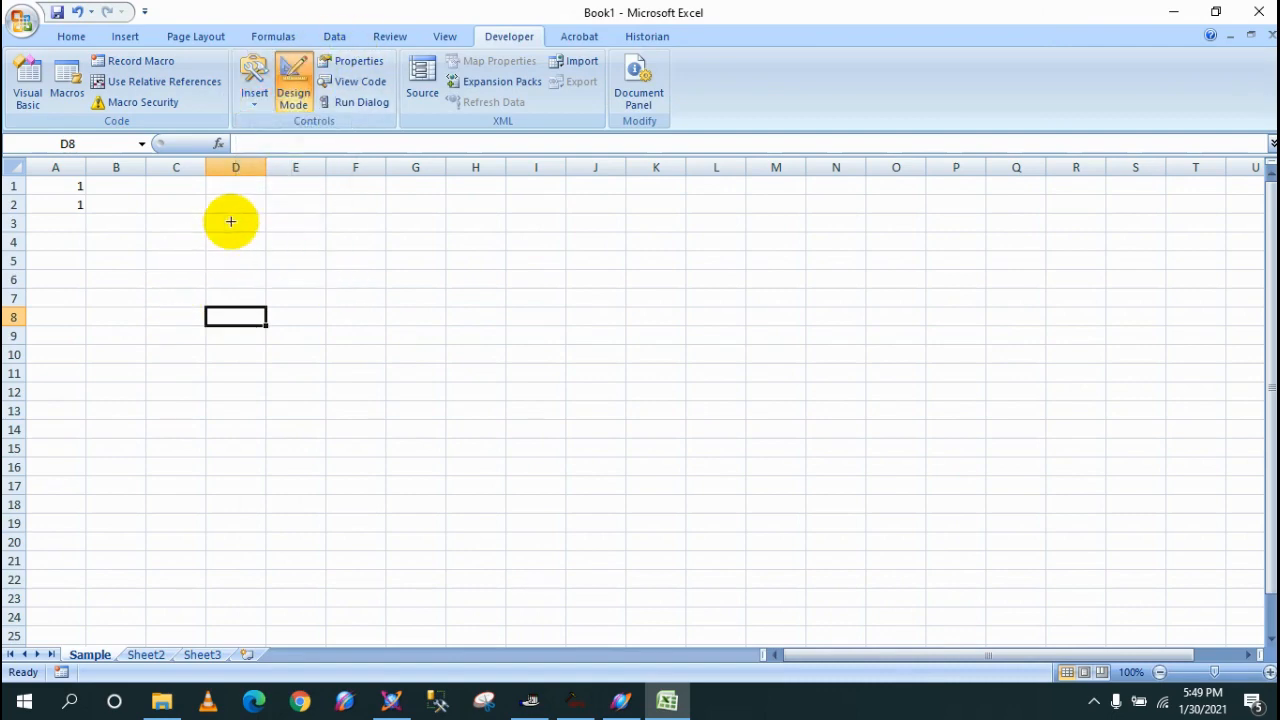
pyautogui.moveTo(234, 203)
pyautogui.mouseDown()
pyautogui.moveTo(363, 266)
pyautogui.moveTo(358, 254)
pyautogui.moveTo(323, 263)
pyautogui.moveTo(323, 275)
pyautogui.mouseUp()
pyautogui.rightClick(325, 250)
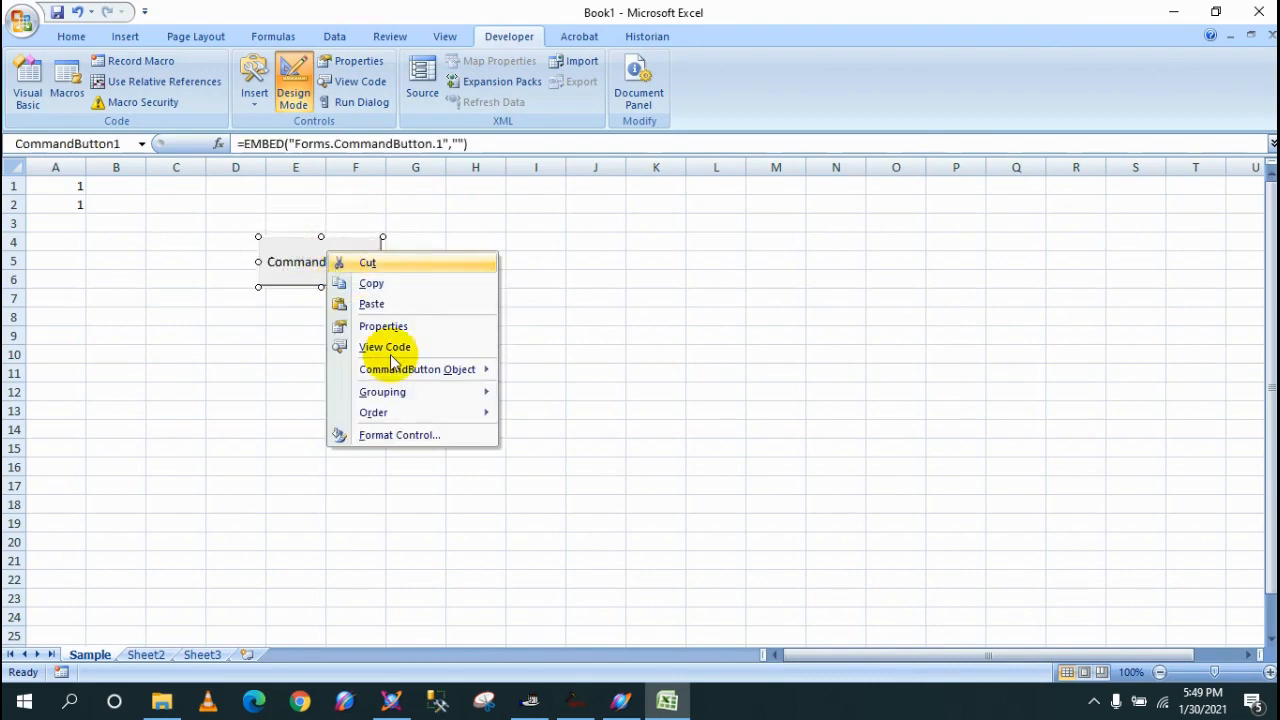
pyautogui.moveTo(457, 368)
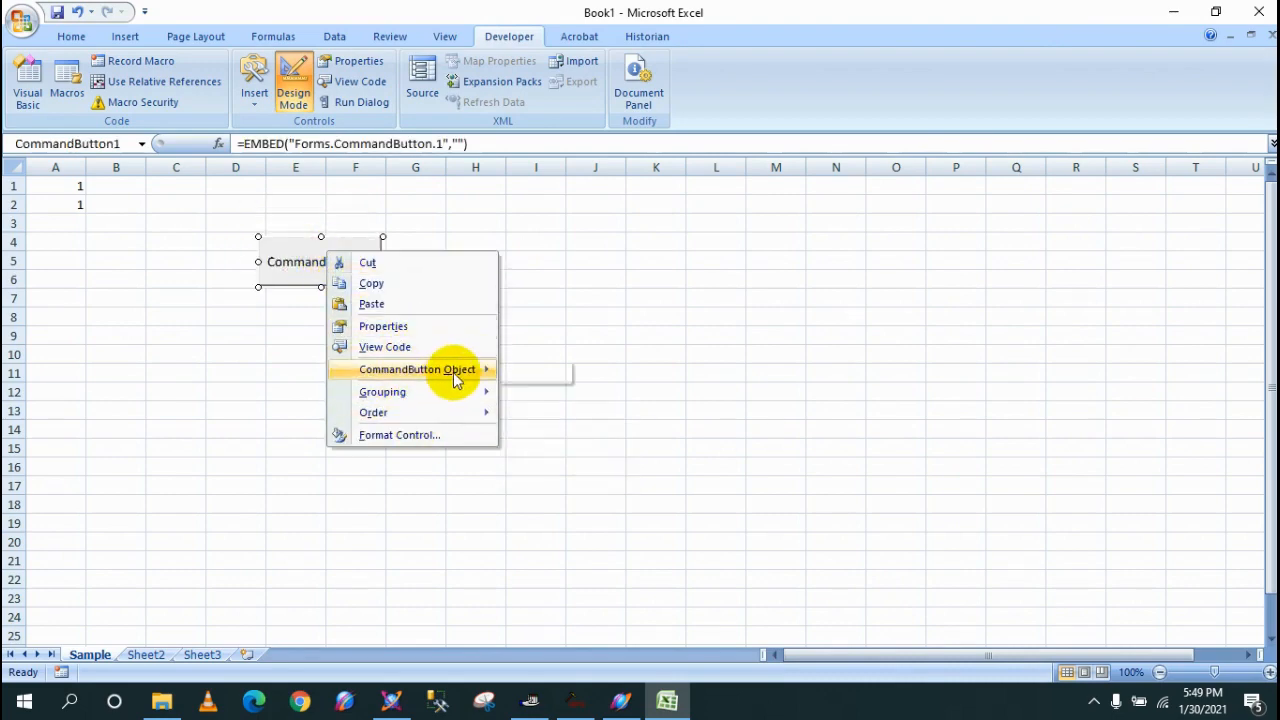
pyautogui.click(541, 370)
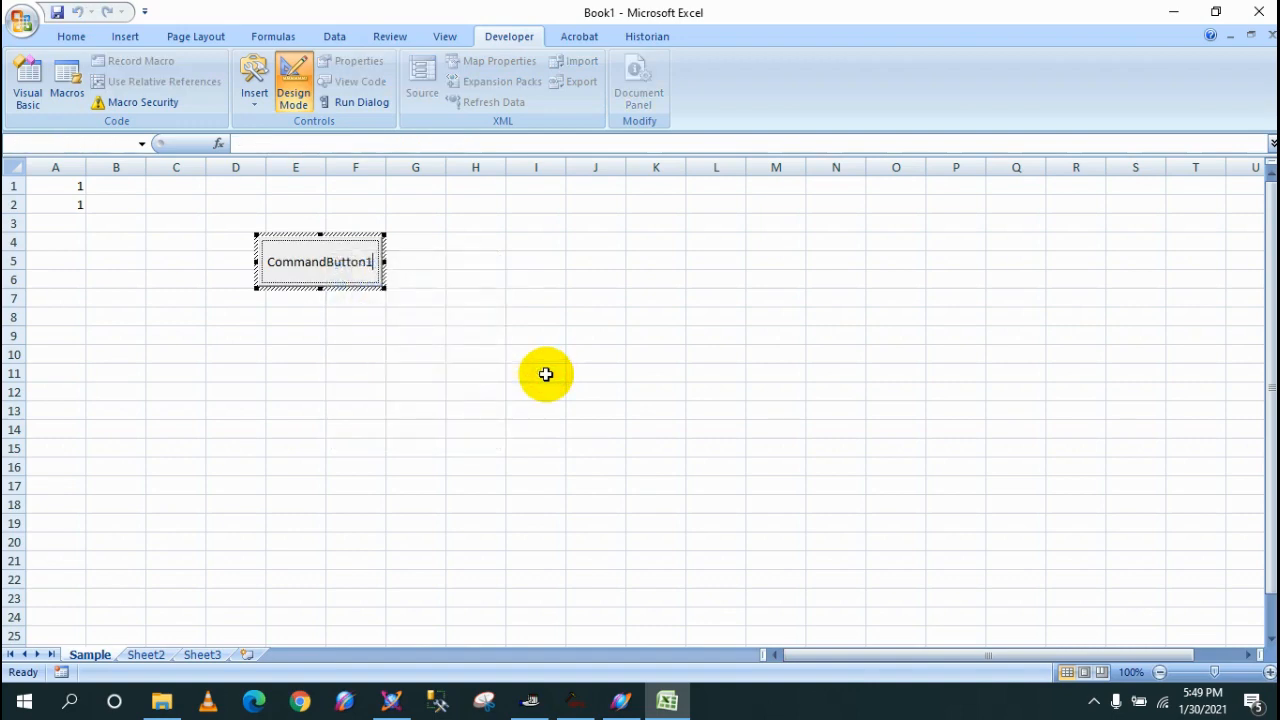
pyautogui.write('START')
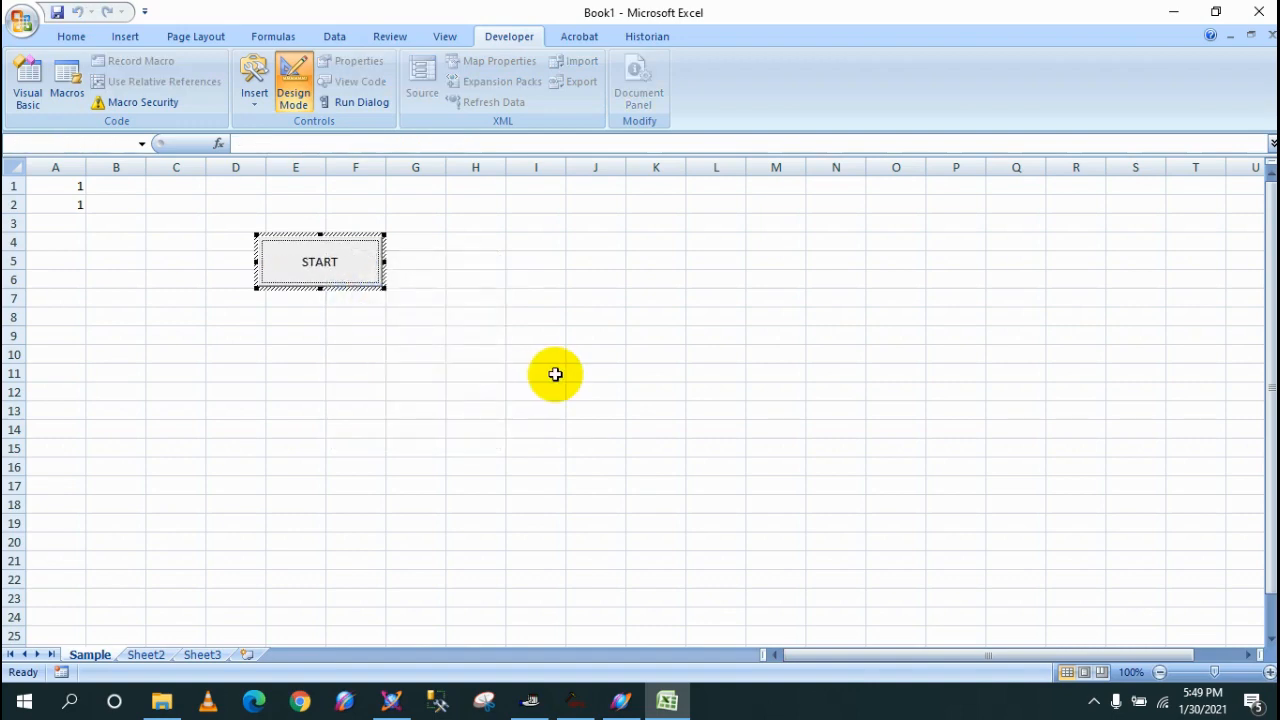
pyautogui.click(414, 368)
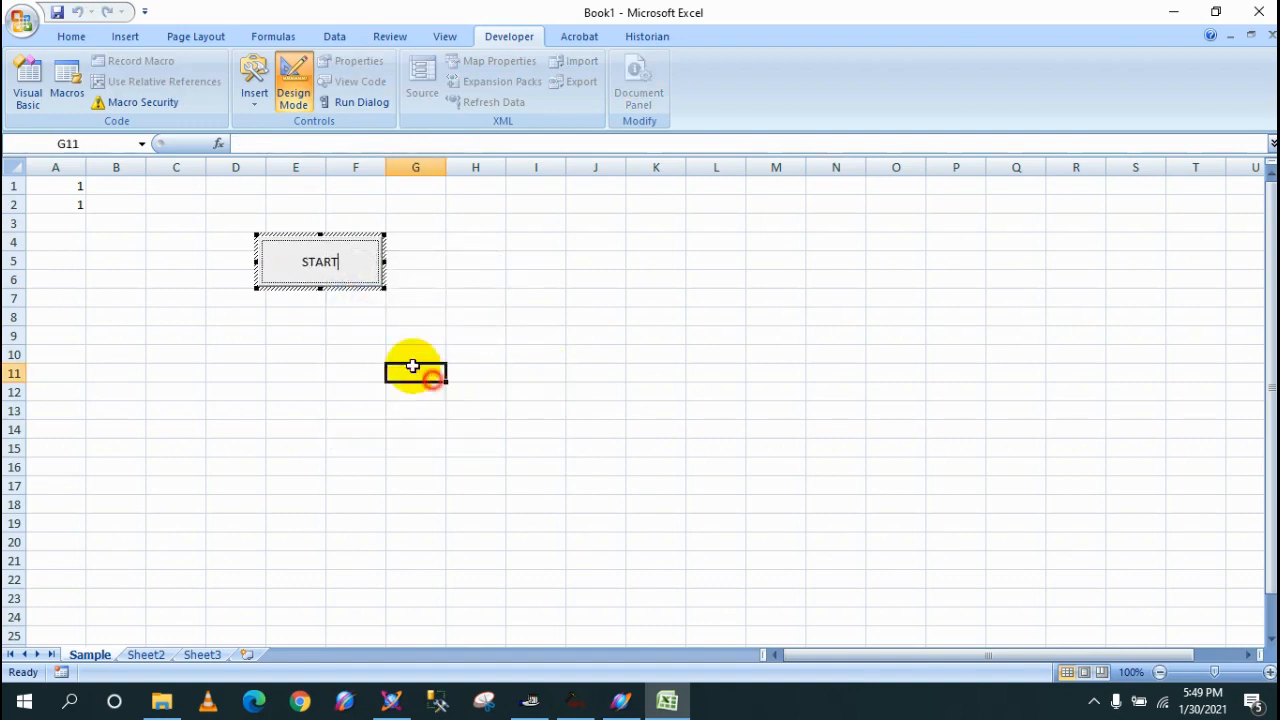
# Duplicate the START button and place the copy directly below the original, around rows 8 to 10.
pyautogui.click(346, 283)
pyautogui.hotkey('ctrl', 'c')
pyautogui.hotkey('ctrl', 'v')
pyautogui.moveTo(334, 274); pyautogui.dragTo(339, 320)
# Change the caption of the copied command button to STOP.
pyautogui.rightClick(355, 343)
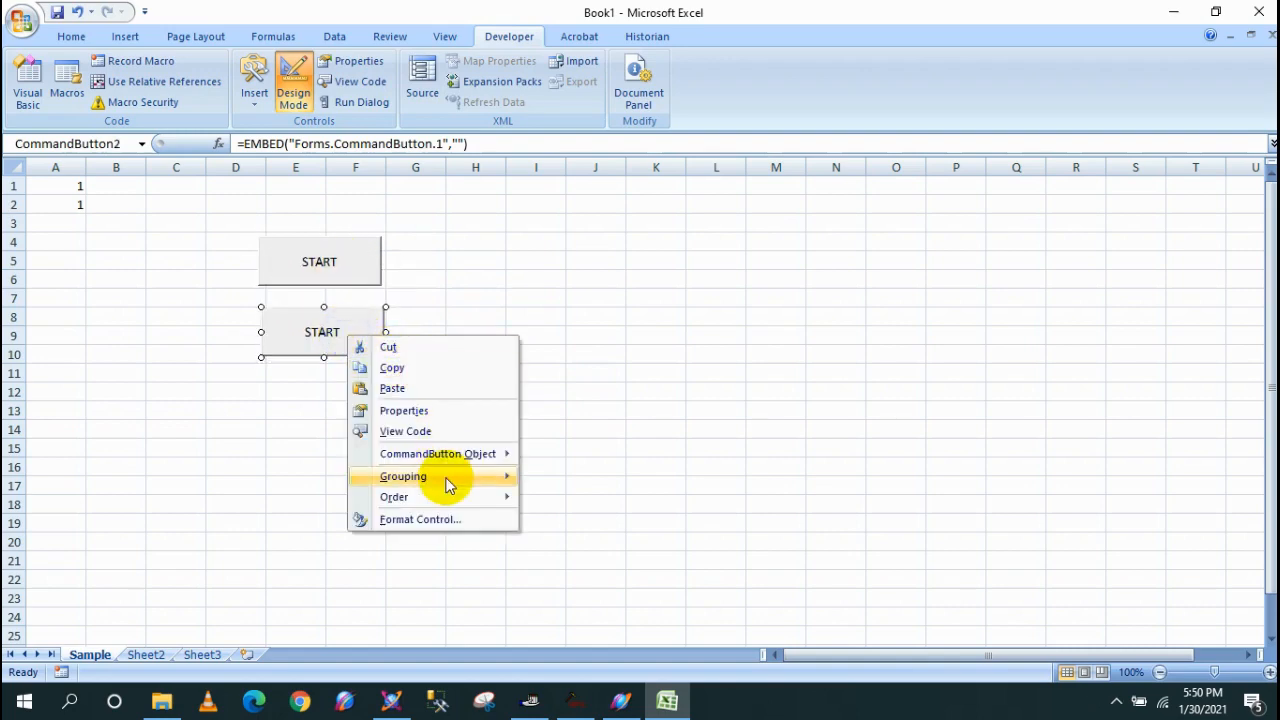
pyautogui.moveTo(448, 453)
pyautogui.click(533, 456)
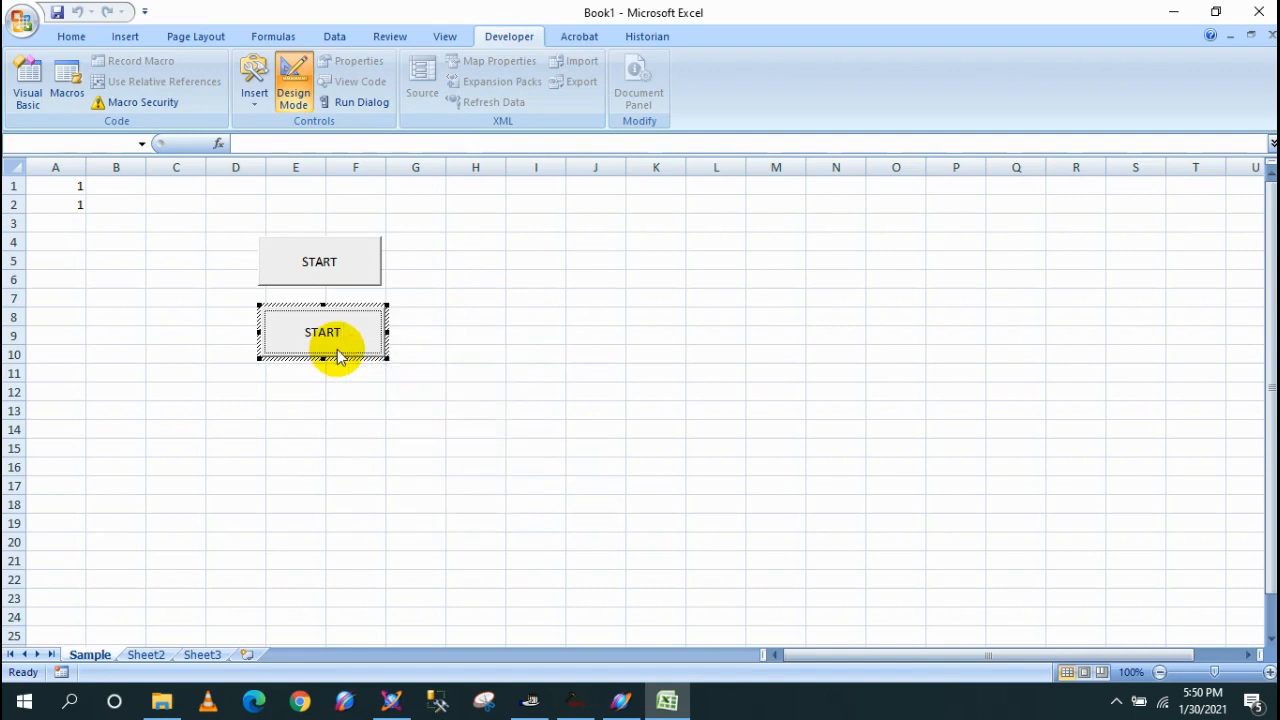
pyautogui.press('BackSpace')
pyautogui.press('BackSpace')
pyautogui.press('BackSpace')
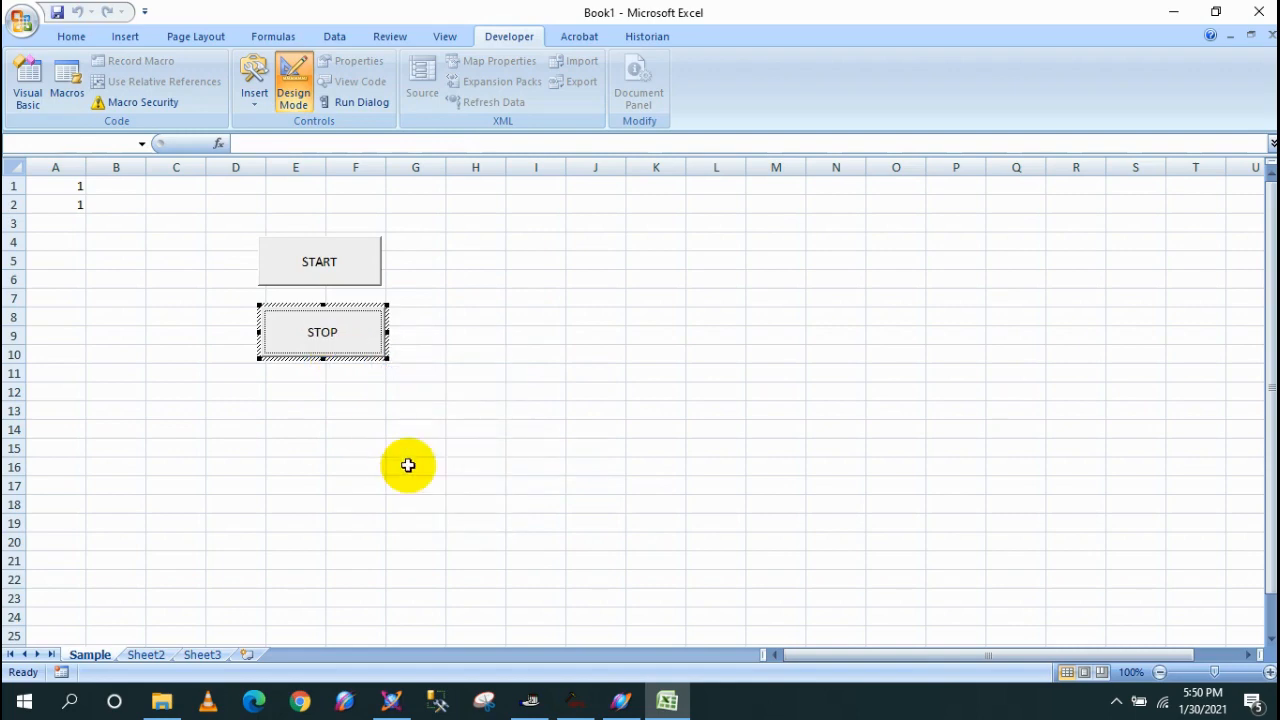
pyautogui.click(380, 432)
# Nudge the STOP button slightly to line it up beneath the START button, and deselect it.
pyautogui.click(345, 338)
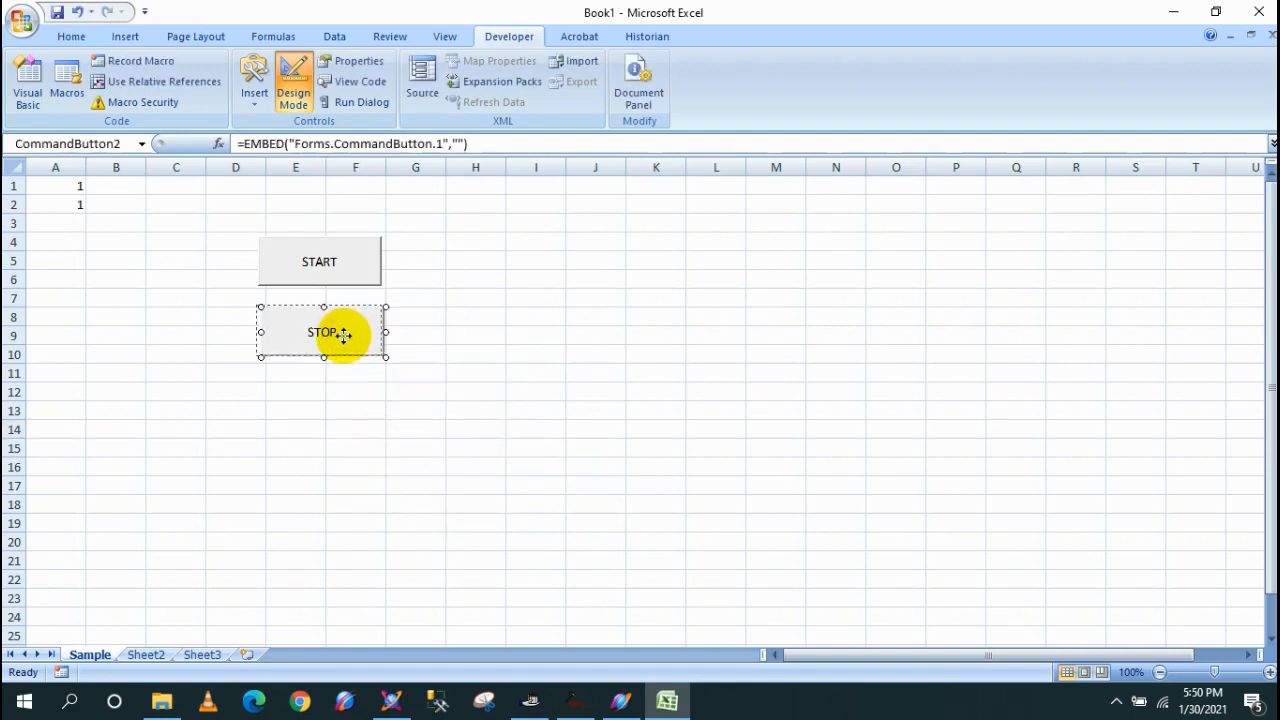
pyautogui.click(486, 317)
pyautogui.click(341, 341)
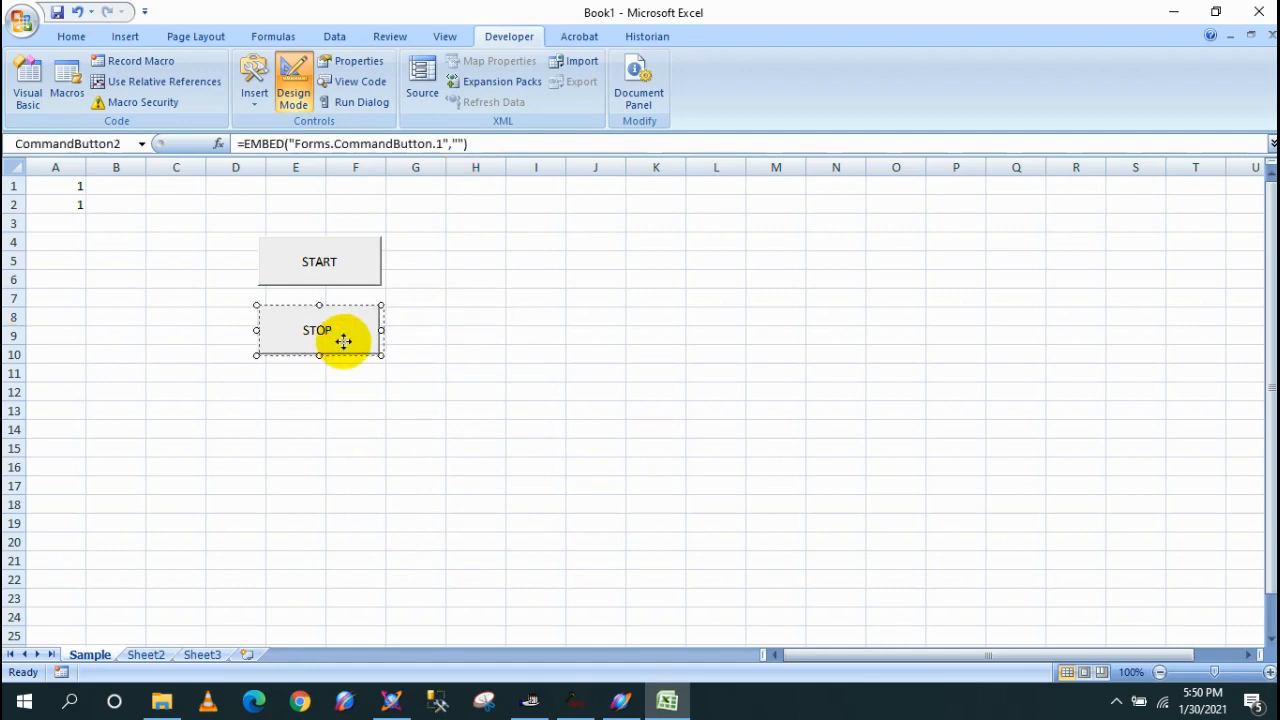
pyautogui.click(466, 296)
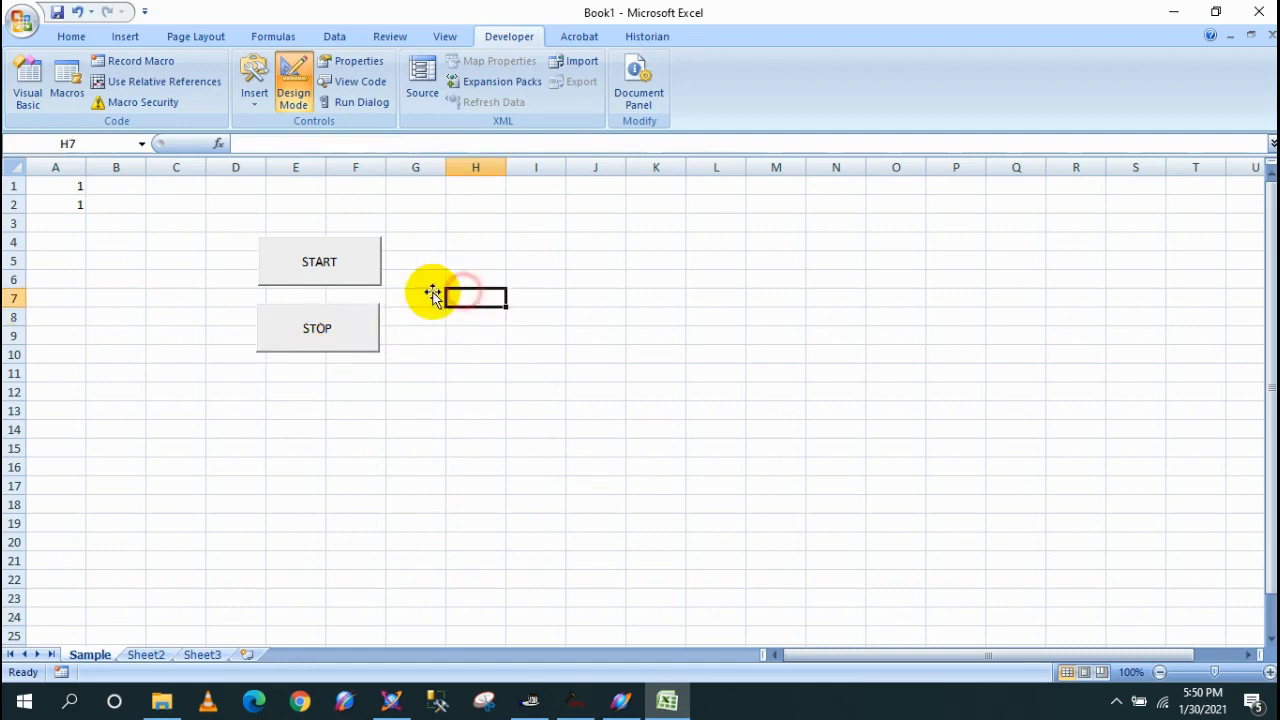
# Set the BackColor property of the START button to a light green from the palette.
pyautogui.rightClick(345, 264)
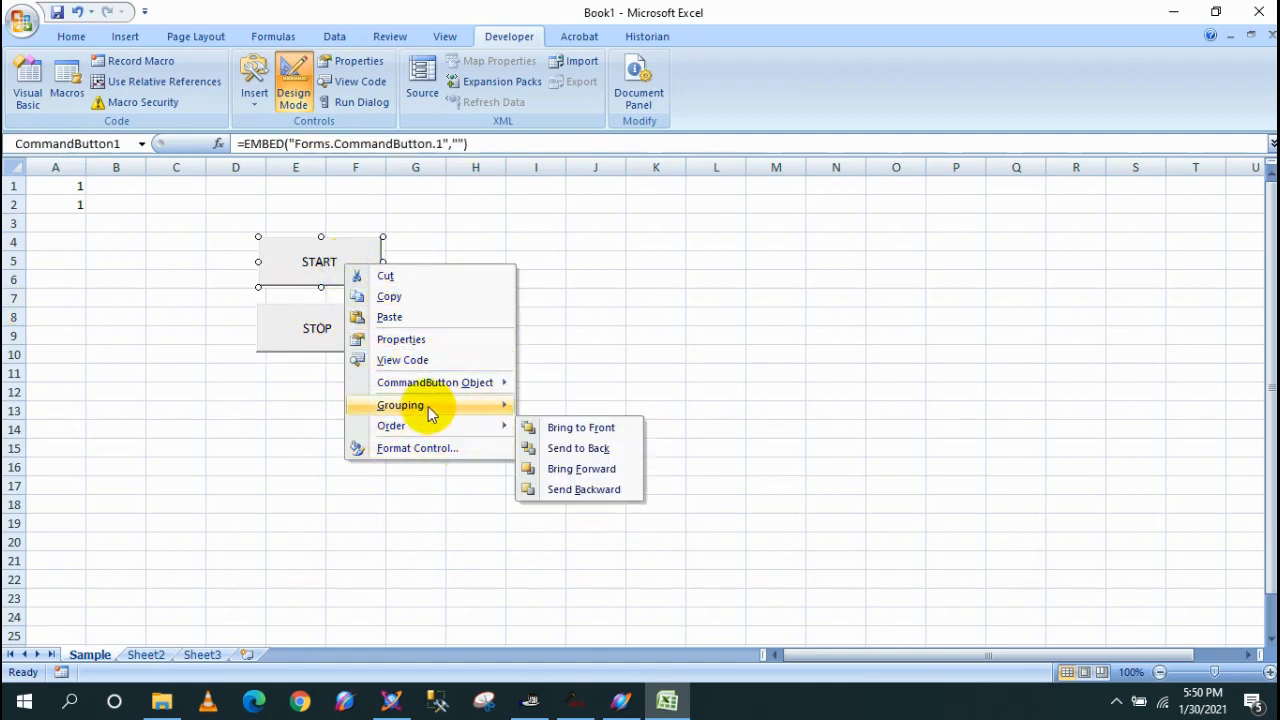
pyautogui.click(412, 340)
pyautogui.click(138, 171)
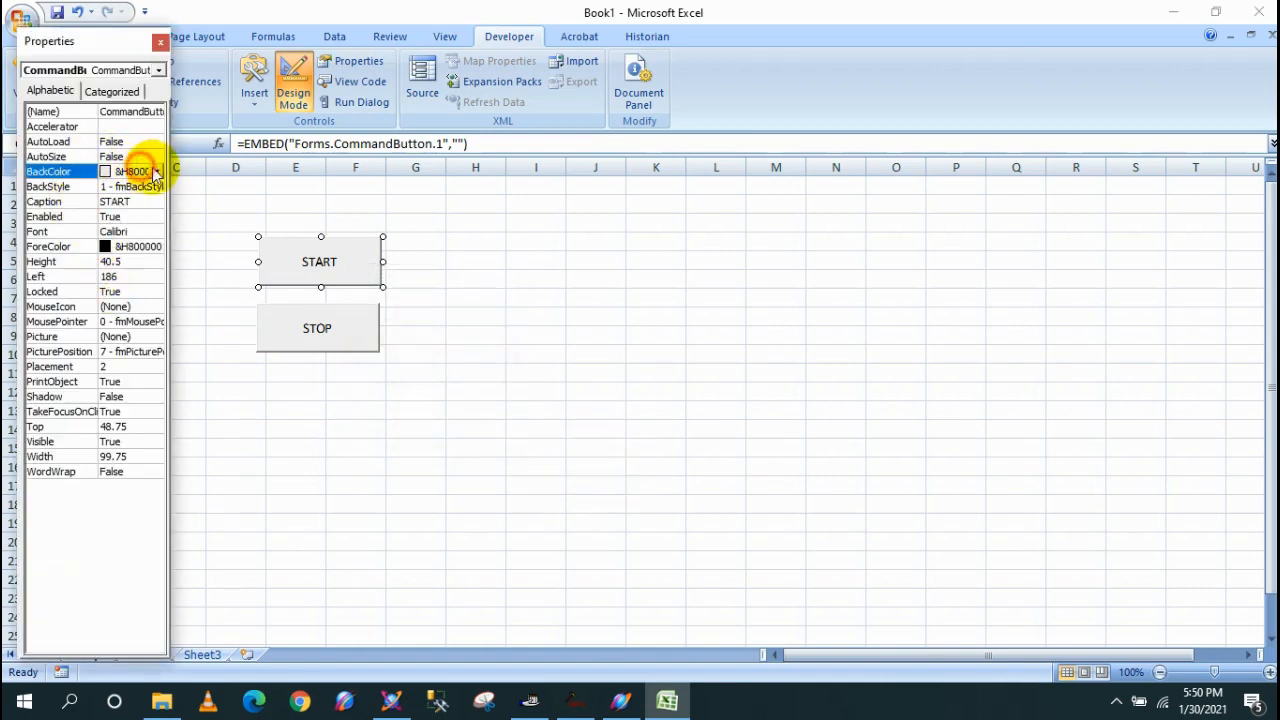
pyautogui.click(156, 172)
pyautogui.click(45, 190)
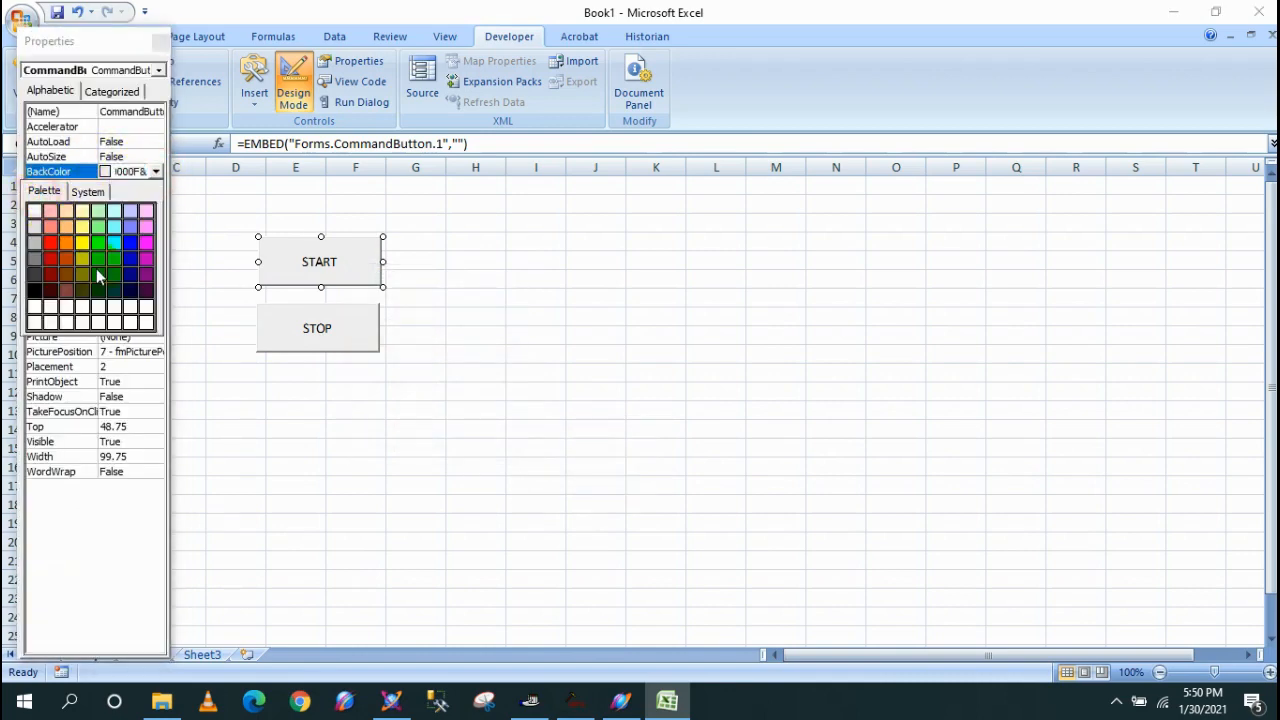
pyautogui.click(99, 237)
# Set the BackColor property of the STOP button to a light red from the palette and close the properties.
pyautogui.click(314, 320)
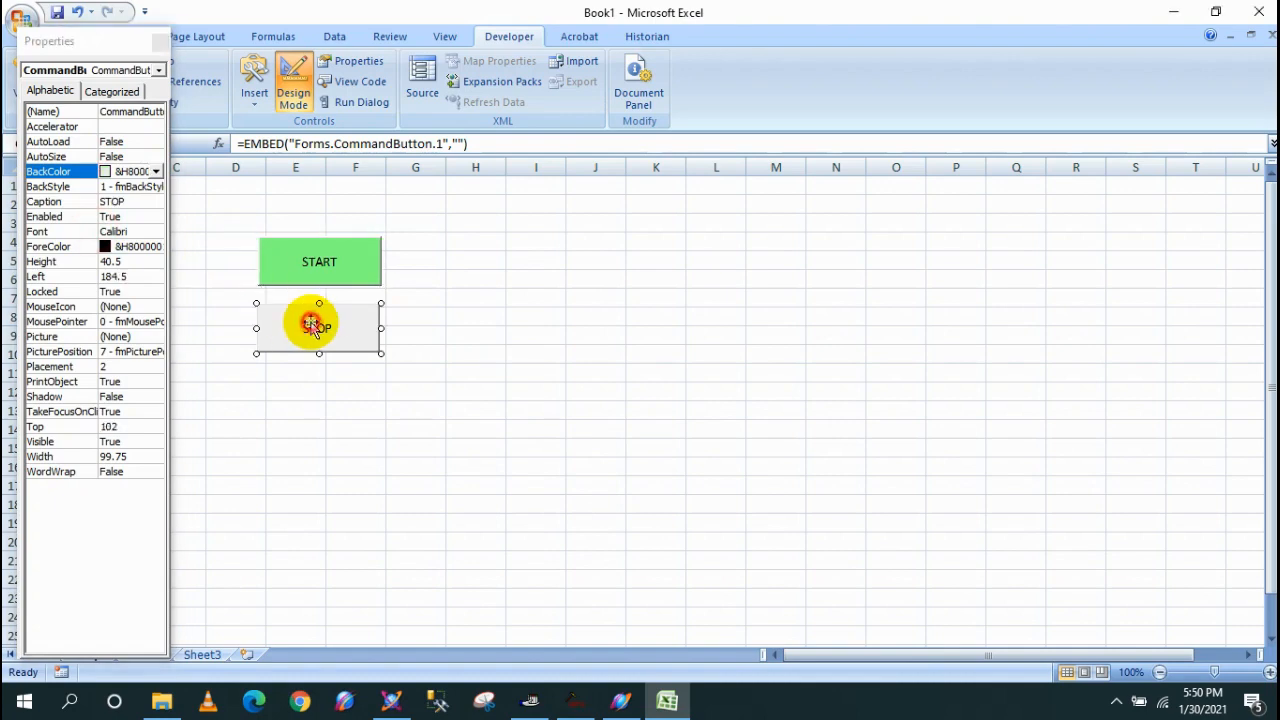
pyautogui.rightClick(311, 322)
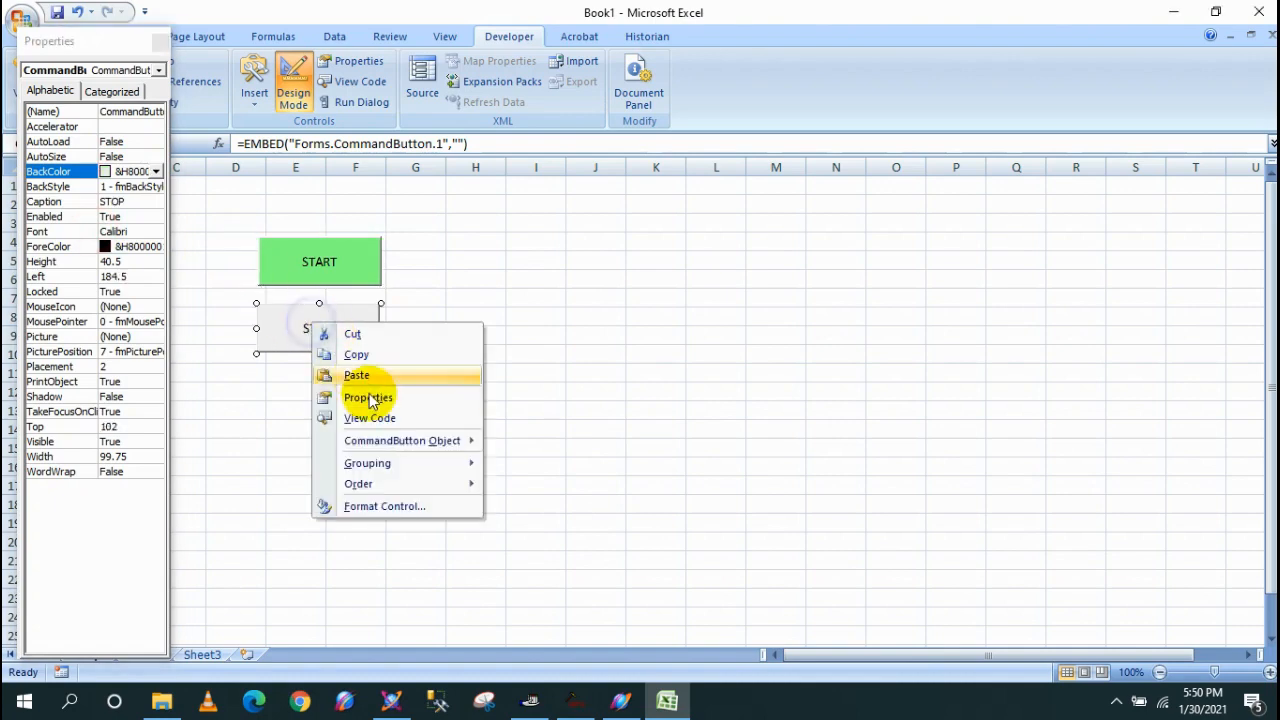
pyautogui.click(156, 172)
pyautogui.click(45, 190)
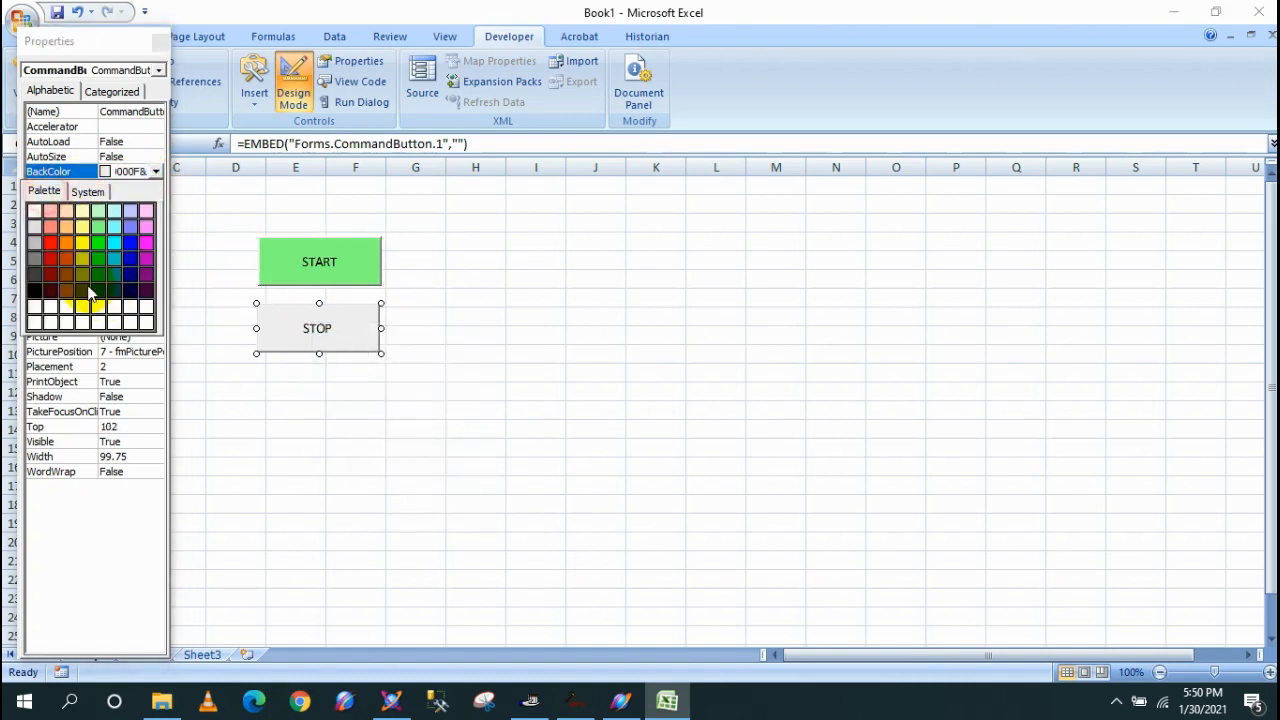
pyautogui.click(54, 233)
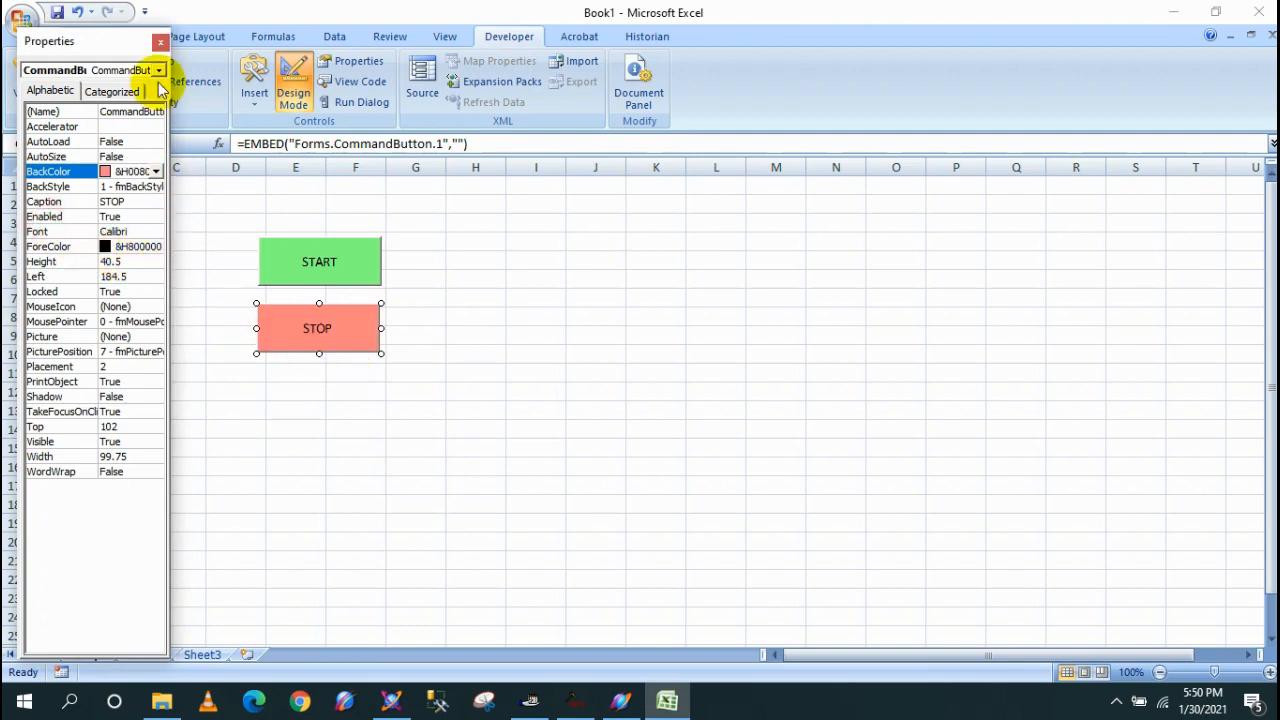
pyautogui.click(160, 42)
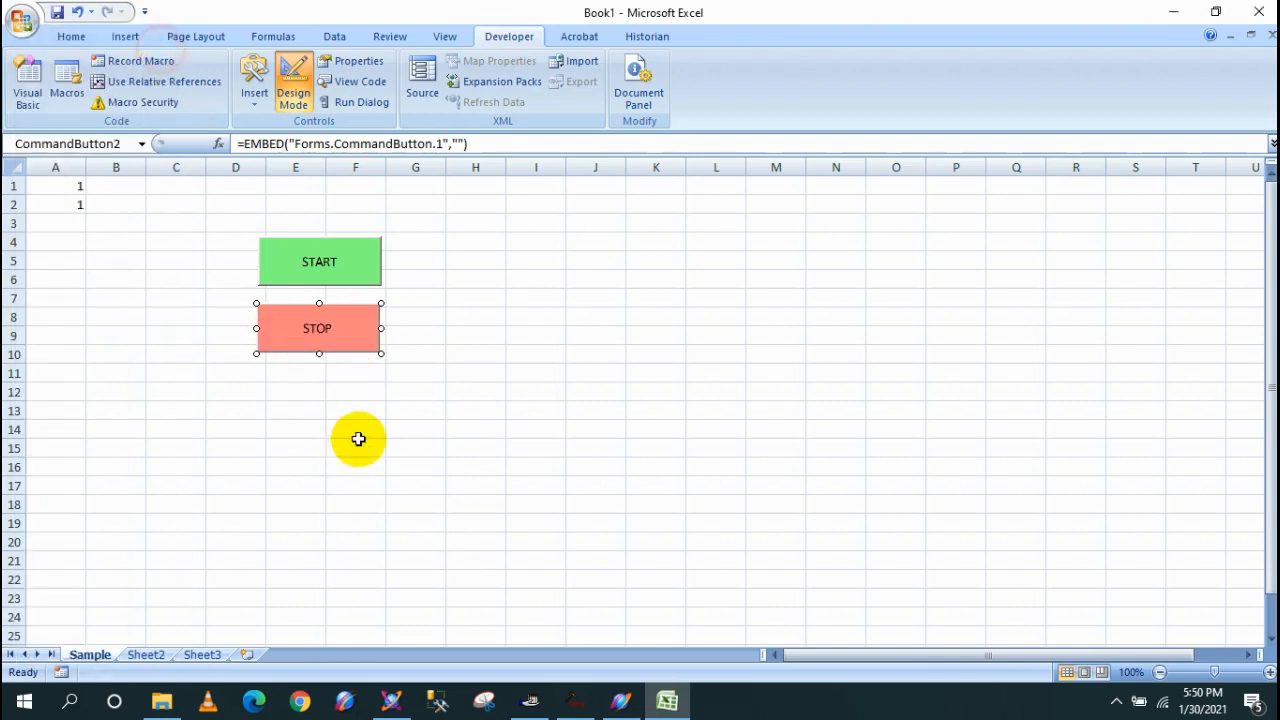
# Open the Click procedure of the START button and enter the cell reference [A1] in it.
pyautogui.click(528, 298)
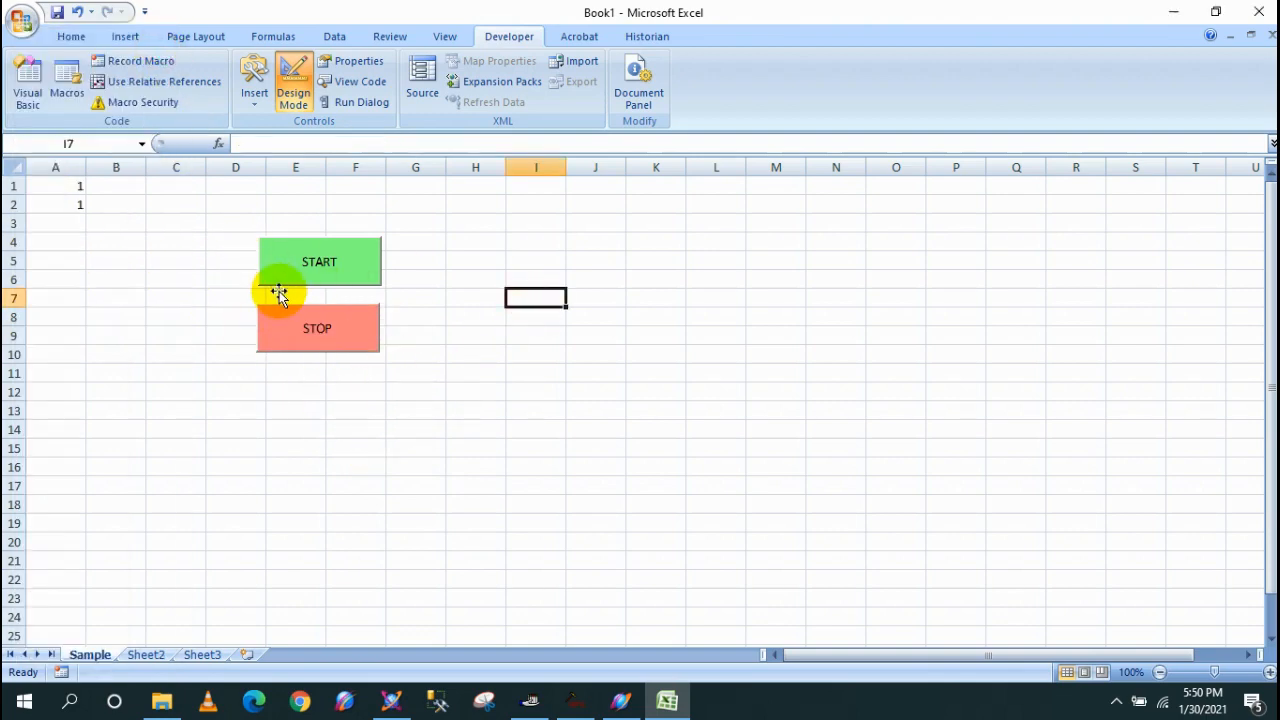
pyautogui.click(330, 262)
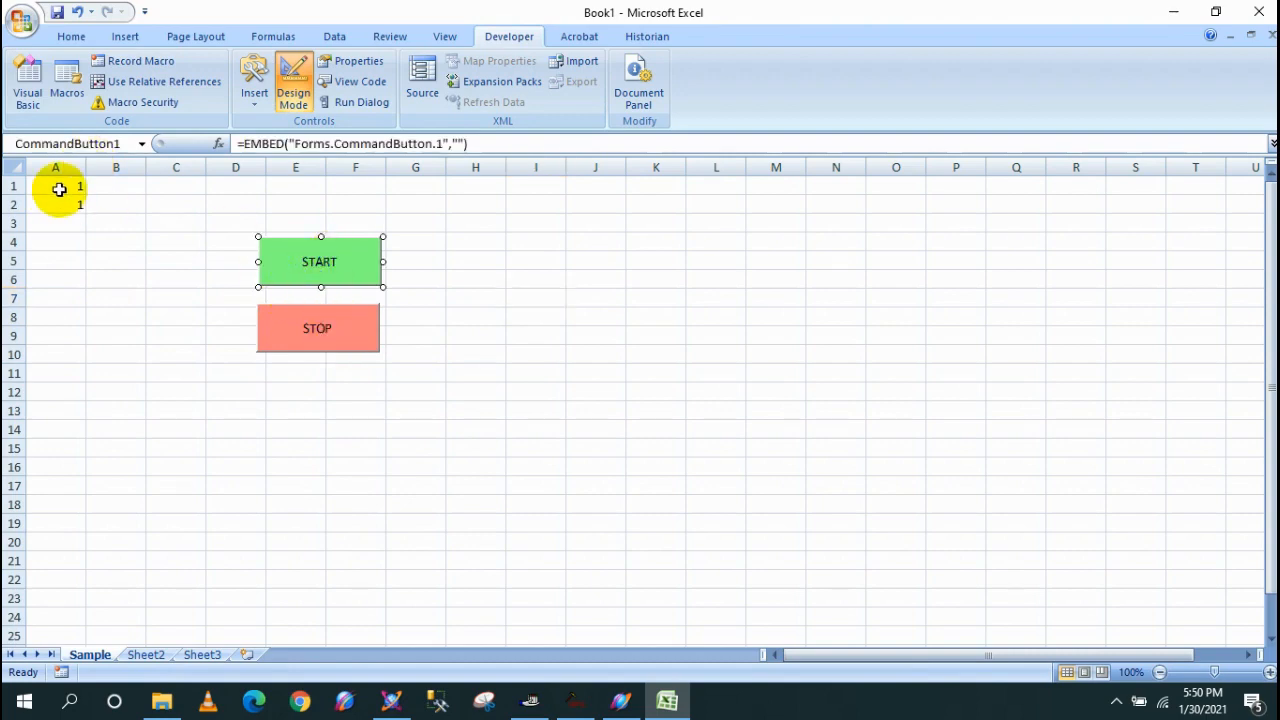
pyautogui.doubleClick(344, 262)
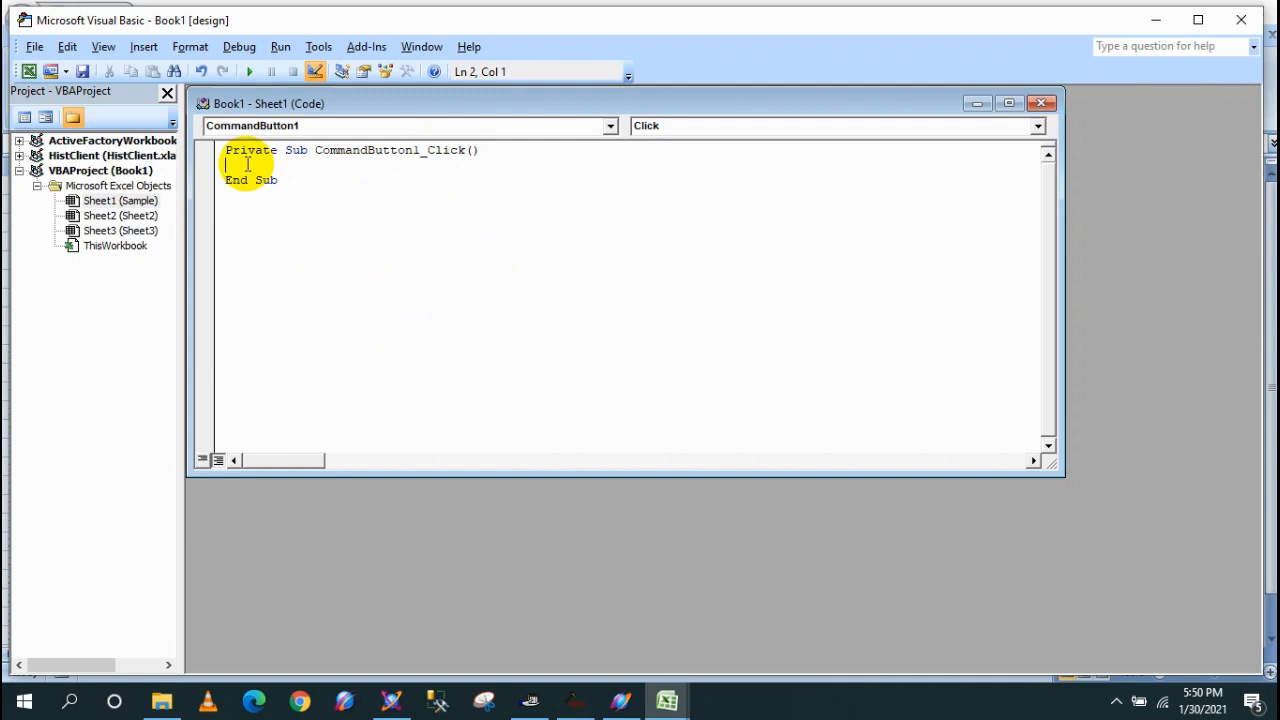
pyautogui.write('[]')
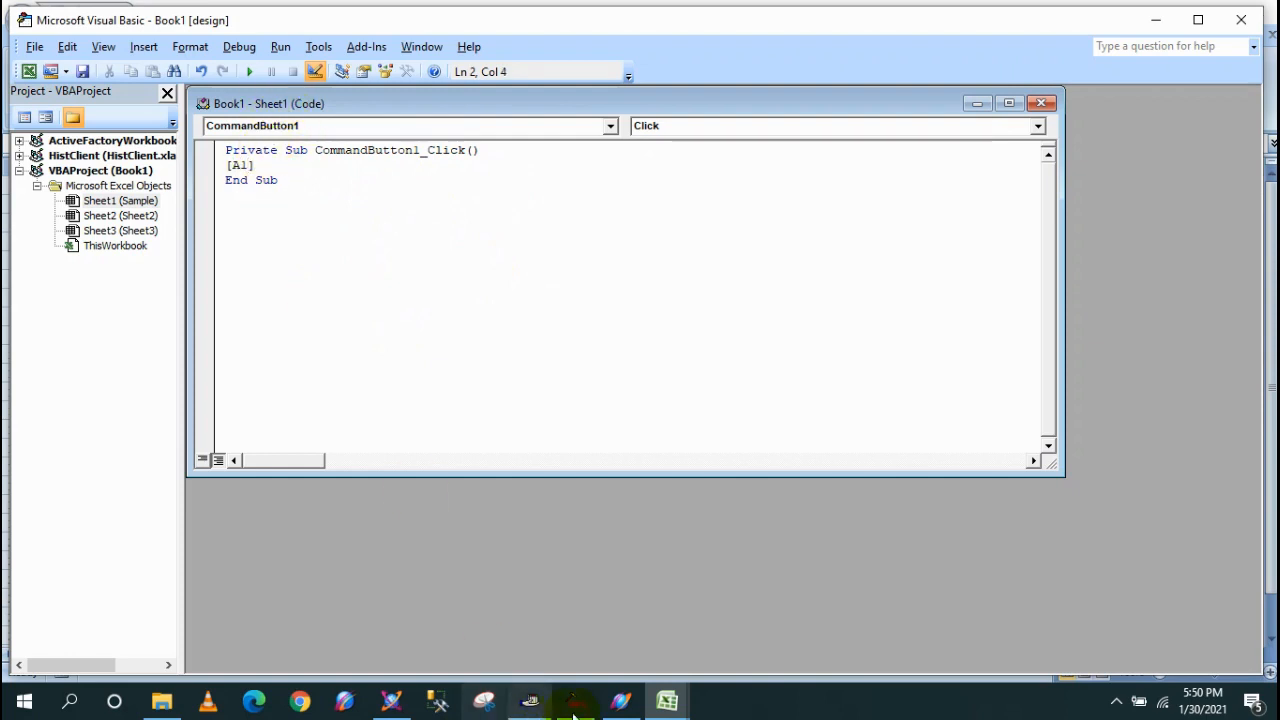
# Check the two tag cells on the sheet, complete the START procedure with [A1] = 1 and [A2] = 0, and close the code editor.
pyautogui.moveTo(703, 706)
pyautogui.click(580, 655)
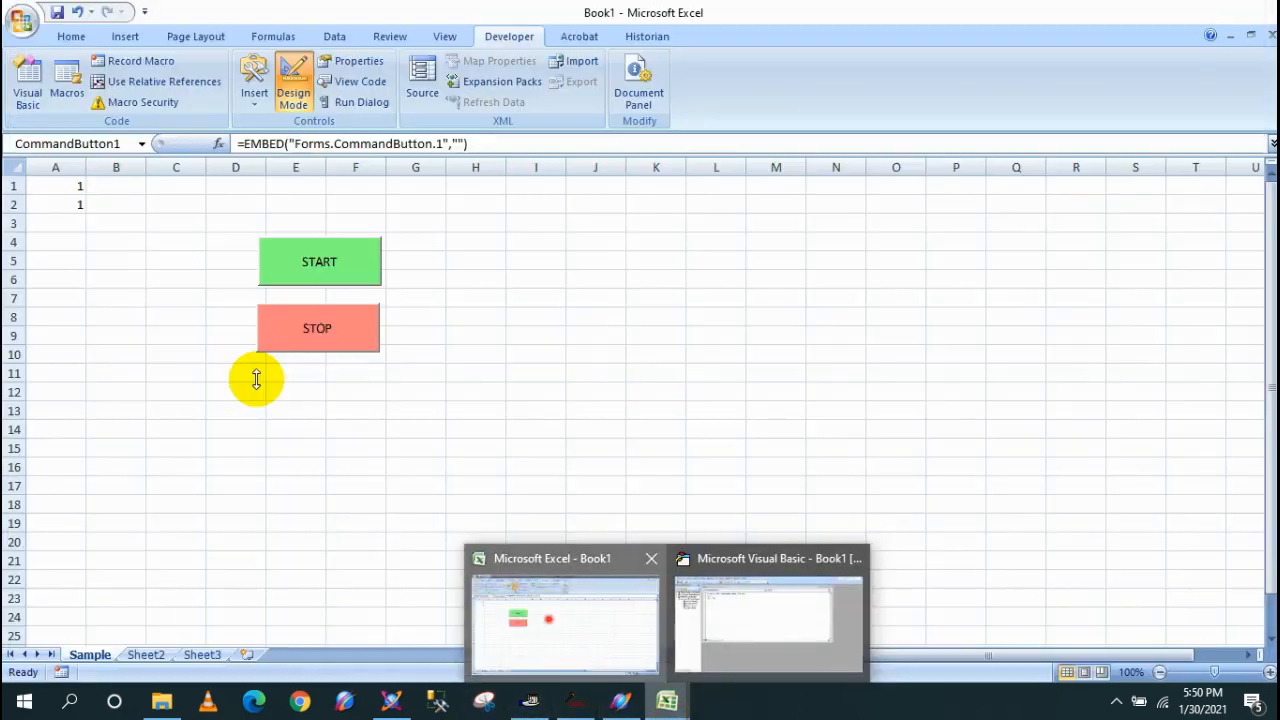
pyautogui.click(46, 188)
pyautogui.click(57, 204)
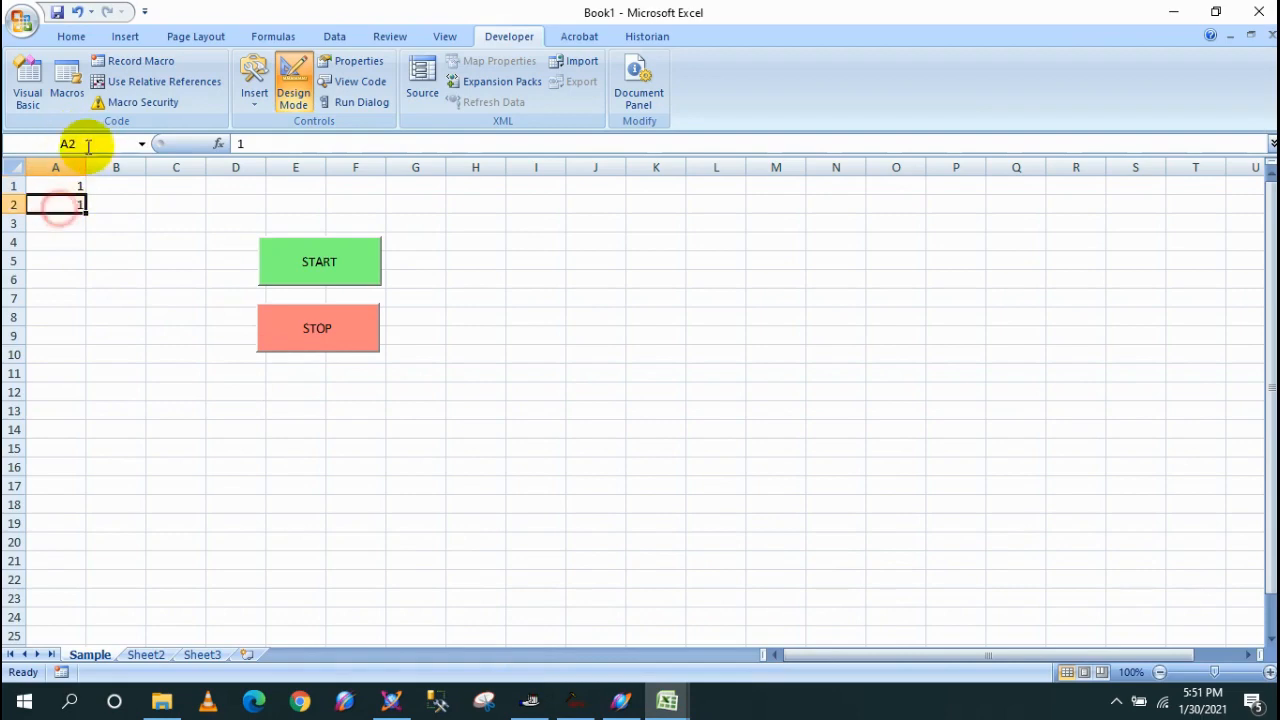
pyautogui.moveTo(666, 699)
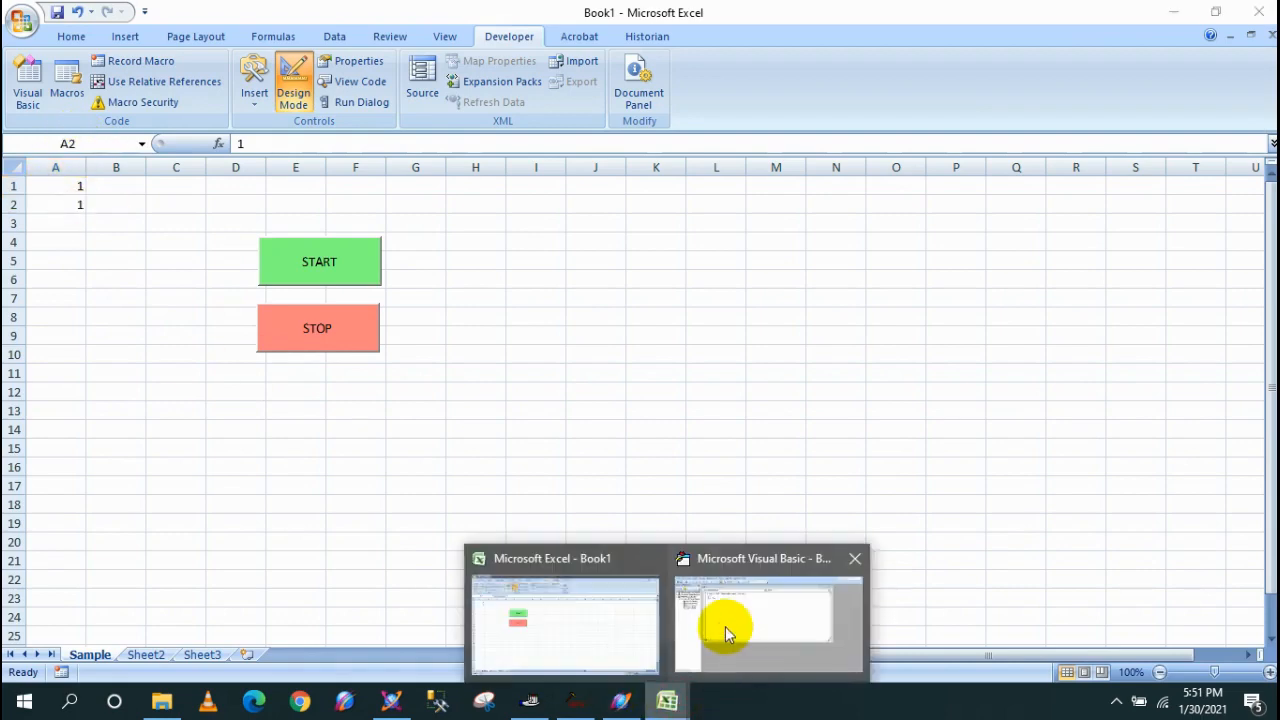
pyautogui.click(723, 630)
pyautogui.write(']')
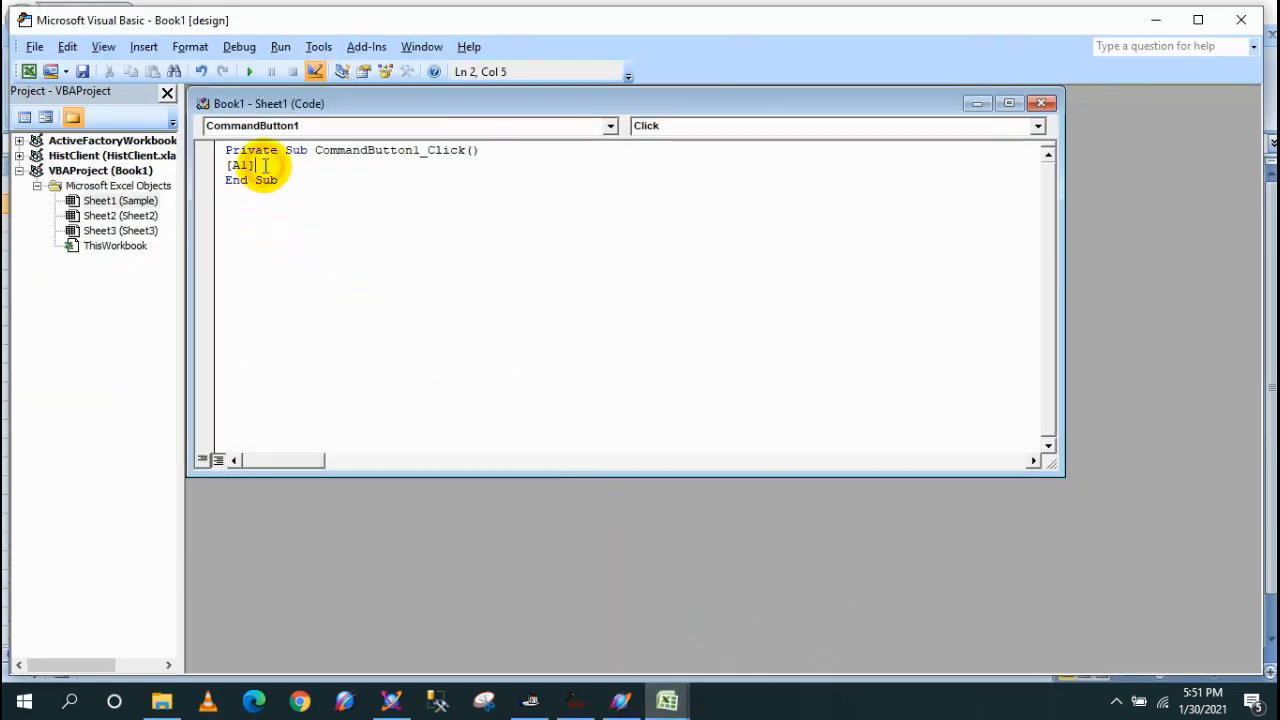
pyautogui.write(' = 1')
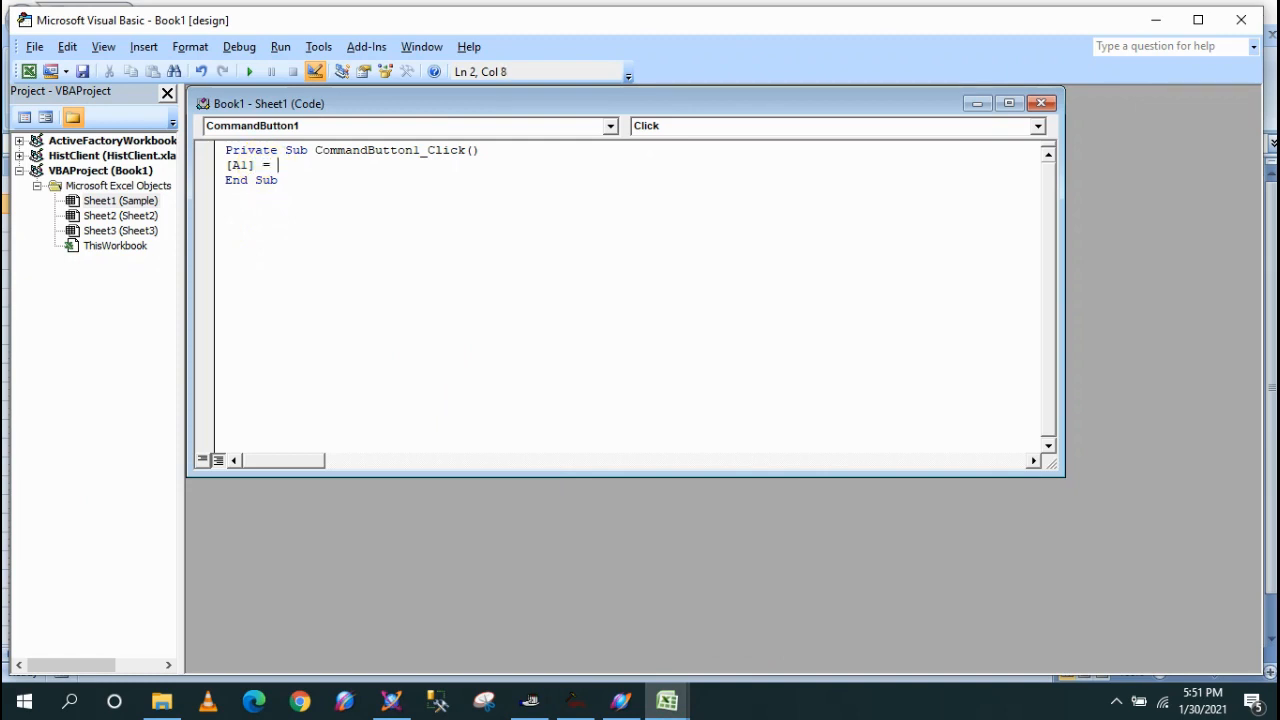
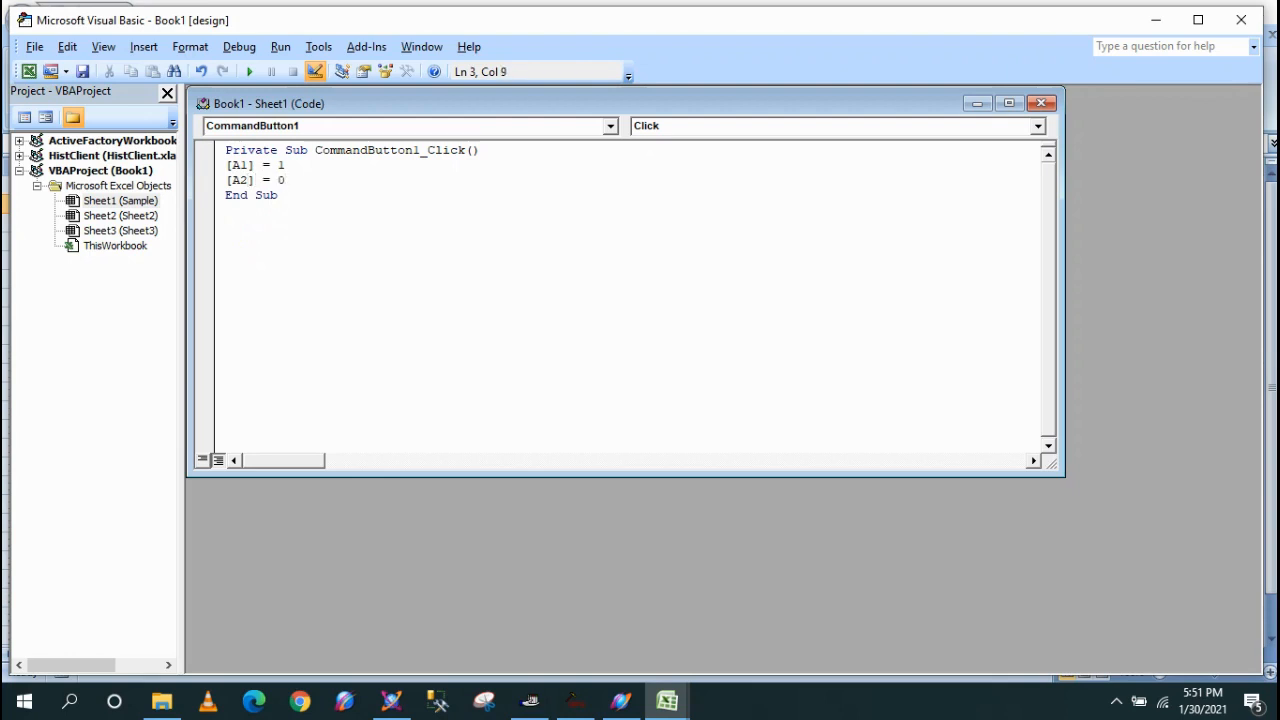
pyautogui.click(551, 363)
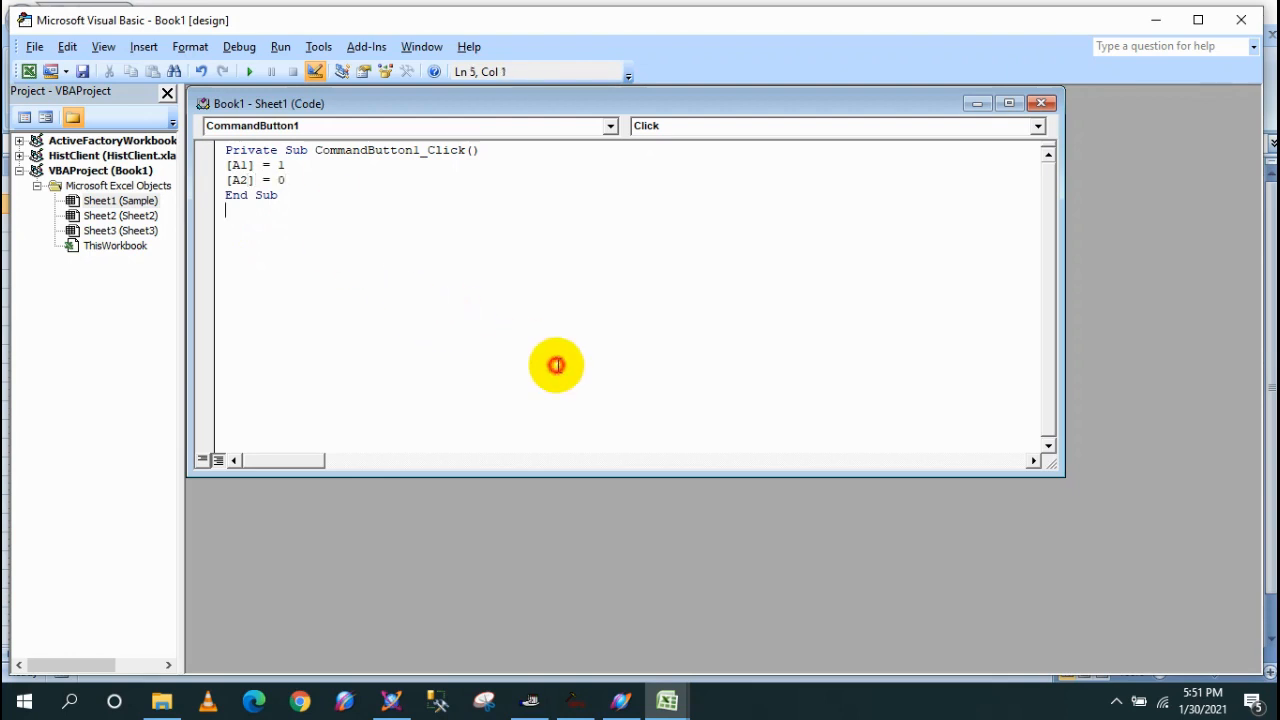
pyautogui.click(1242, 18)
# Open the Click procedure of the STOP button and copy the two assignment lines from the START procedure into it.
pyautogui.doubleClick(316, 331)
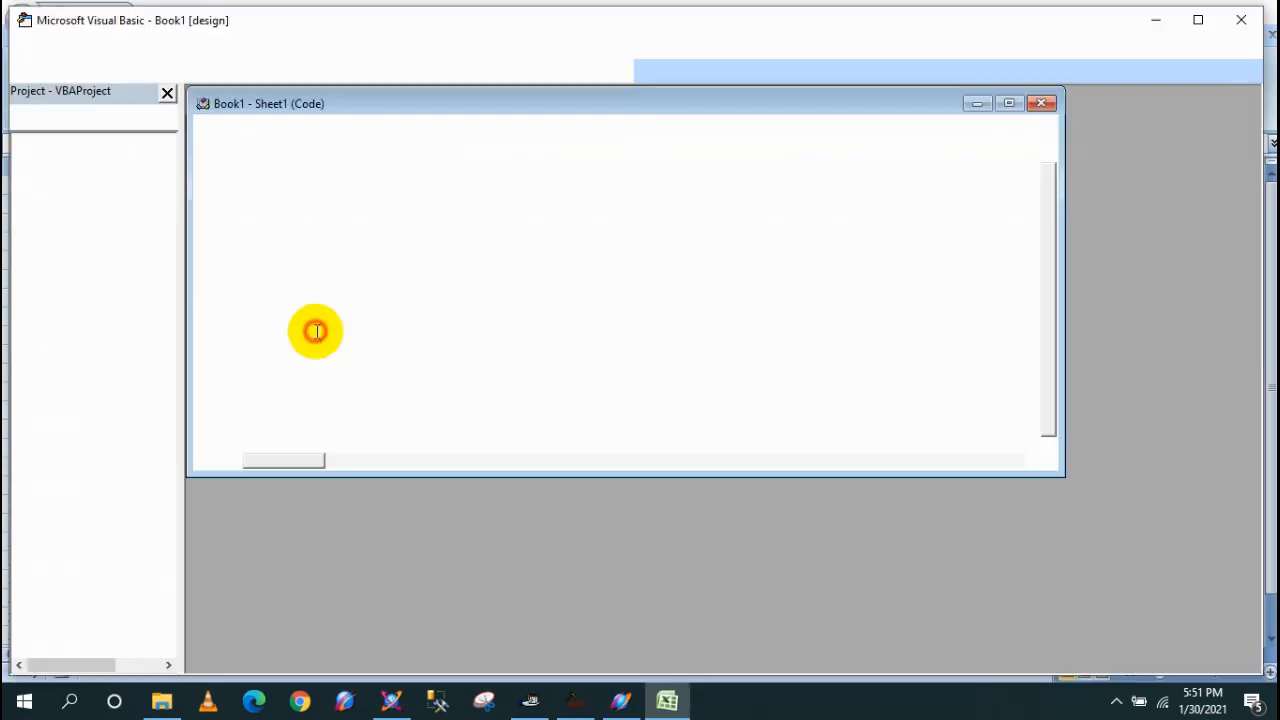
pyautogui.moveTo(288, 178); pyautogui.dragTo(215, 167)
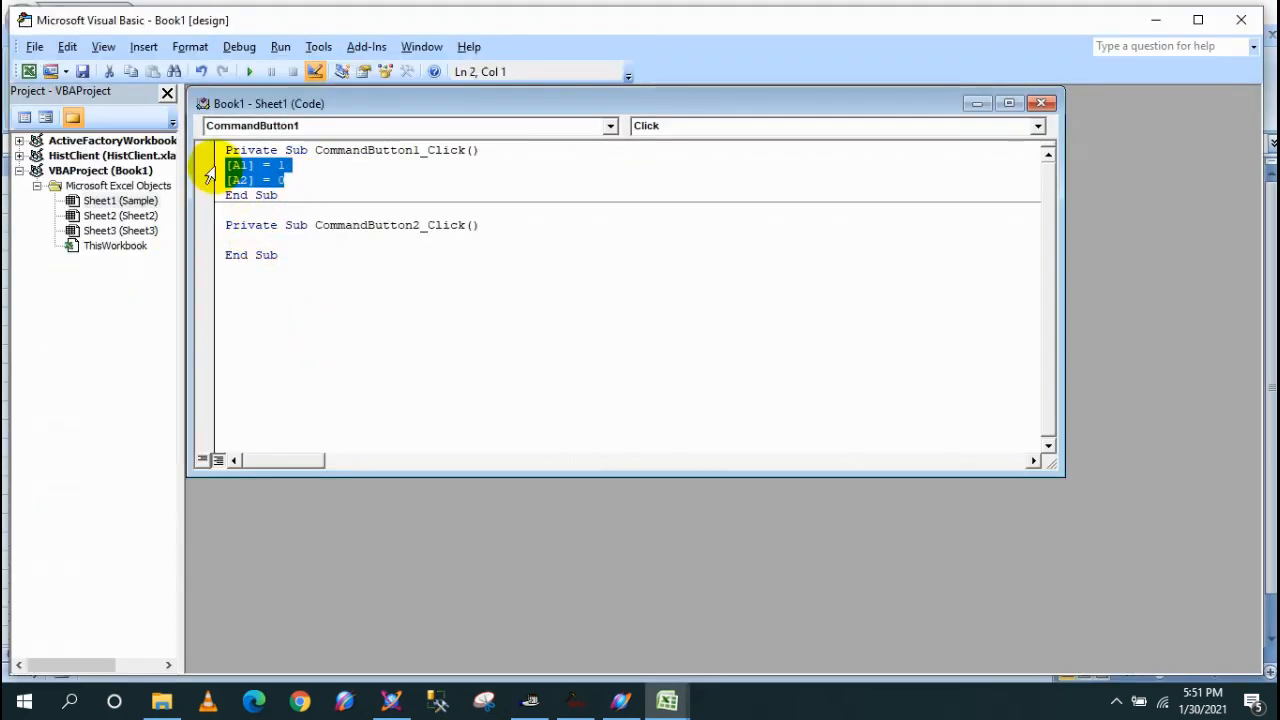
pyautogui.hotkey('ctrl', 'c')
pyautogui.click(263, 240)
pyautogui.hotkey('ctrl', 'v')
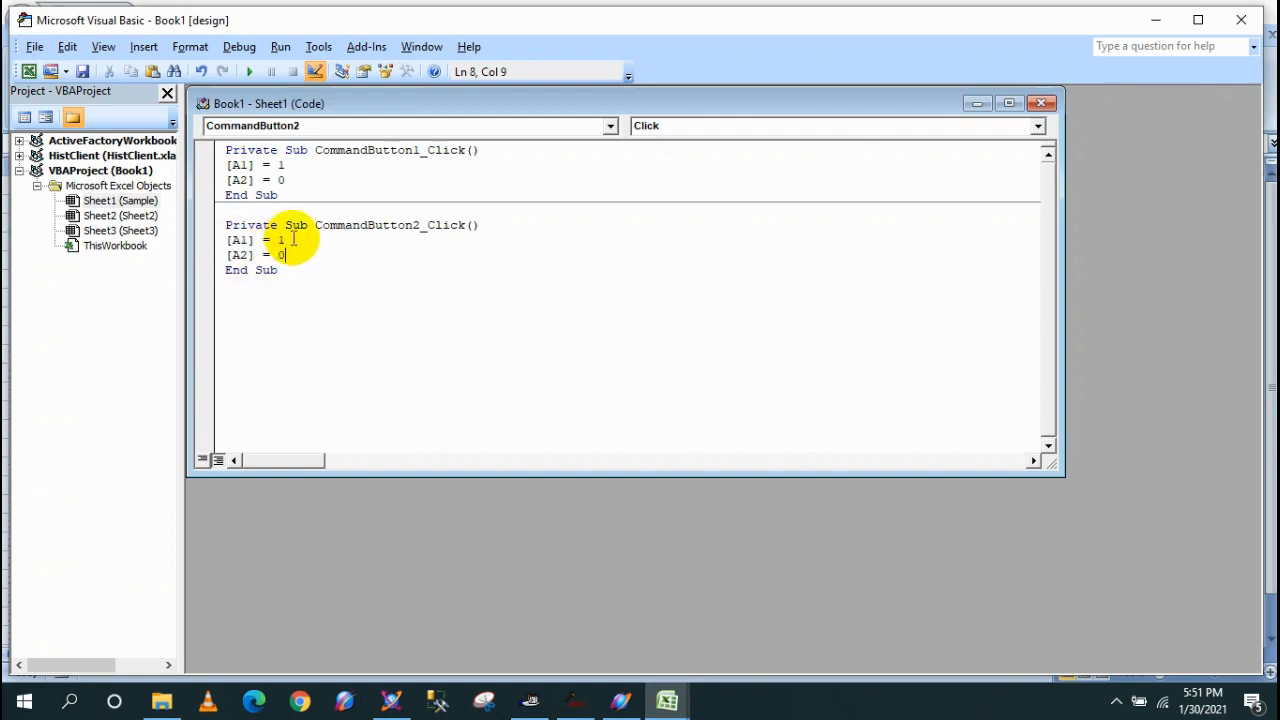
# Change the STOP procedure's assignments to [A1] = 0 and [A2] = 1, and close the code editor.
pyautogui.click(288, 243)
pyautogui.press('BackSpace')
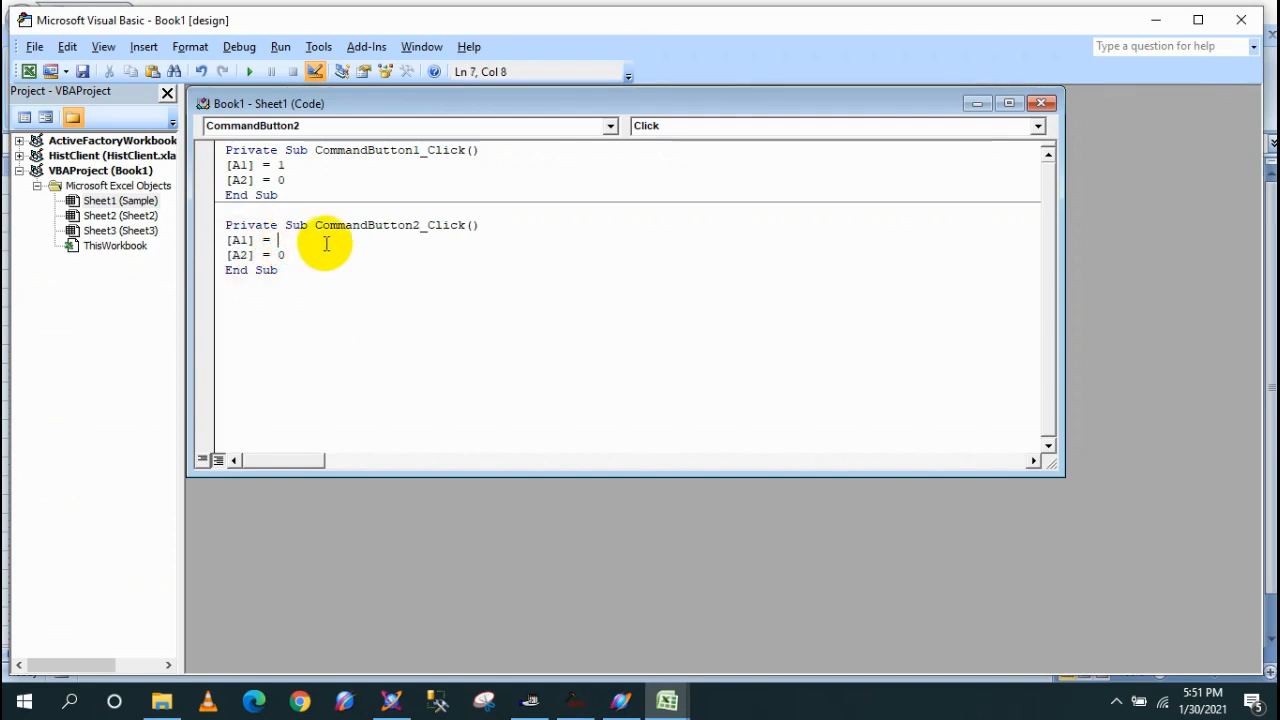
pyautogui.write('0')
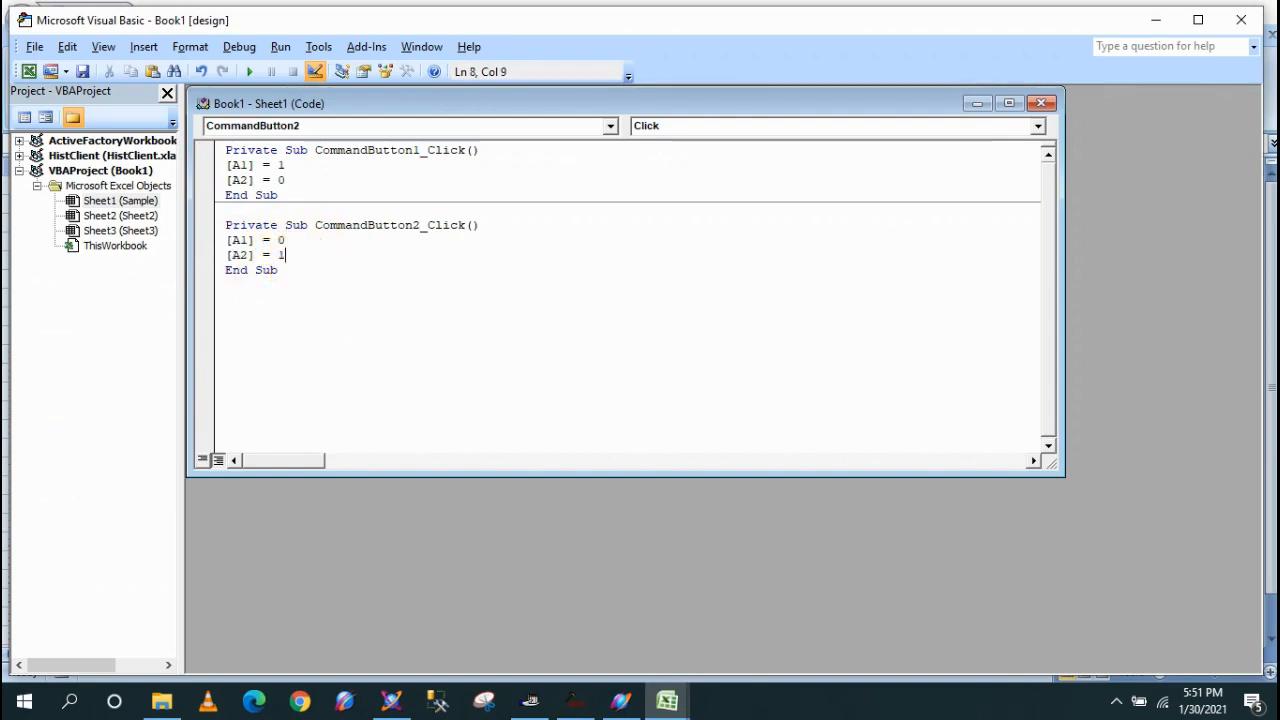
pyautogui.press('BackSpace')
pyautogui.write('1')
pyautogui.click(1242, 28)
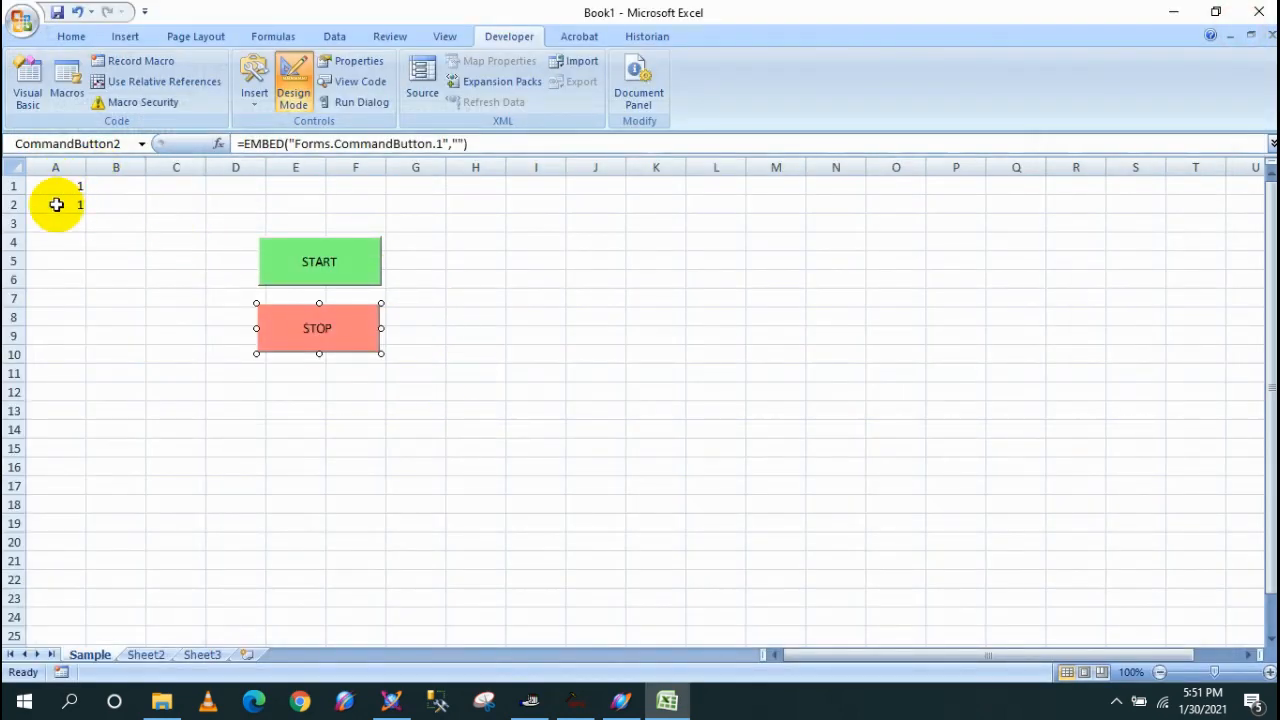
# Turn off Design Mode on the worksheet and deselect the command buttons.
pyautogui.click(655, 353)
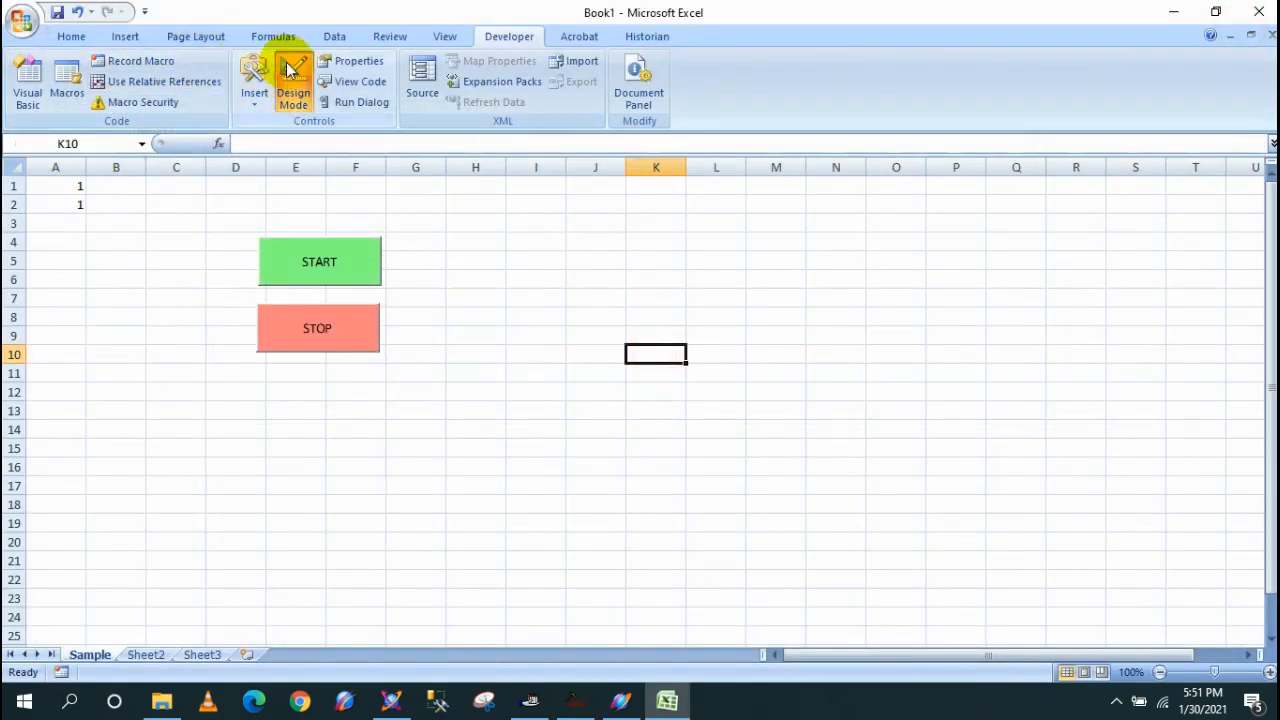
pyautogui.click(322, 262)
pyautogui.click(333, 337)
pyautogui.click(320, 263)
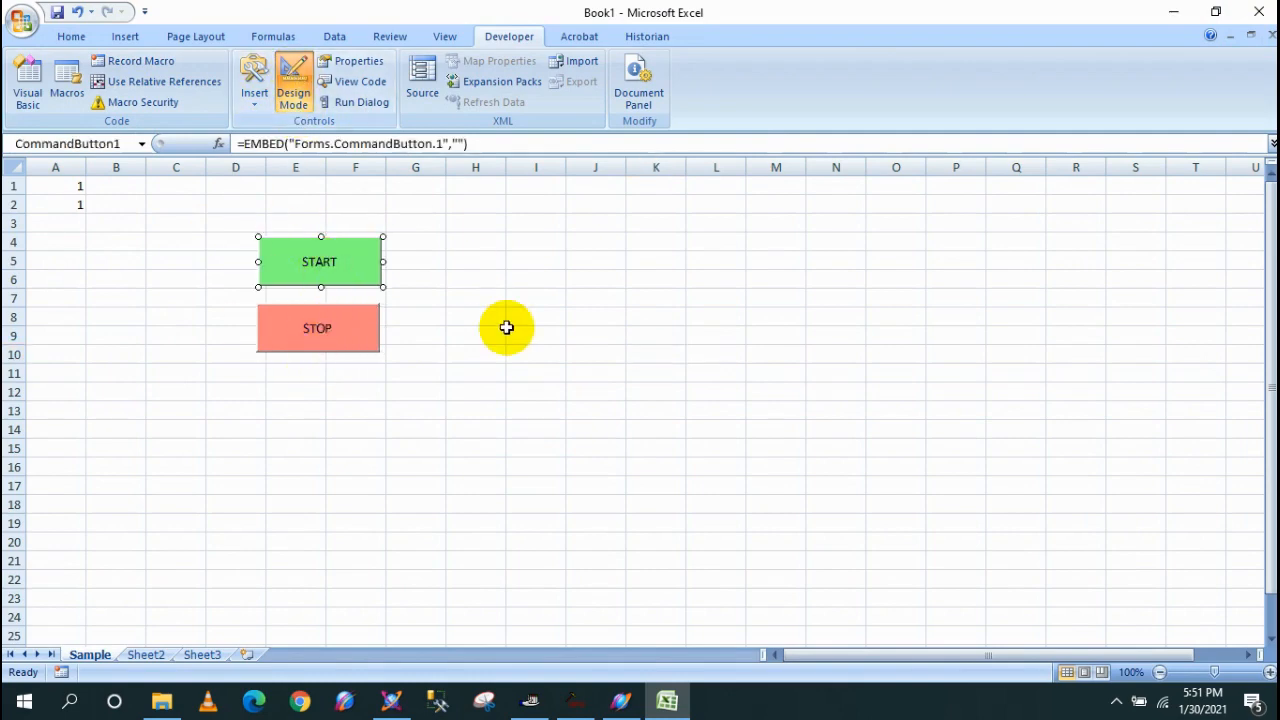
pyautogui.click(294, 80)
pyautogui.click(485, 281)
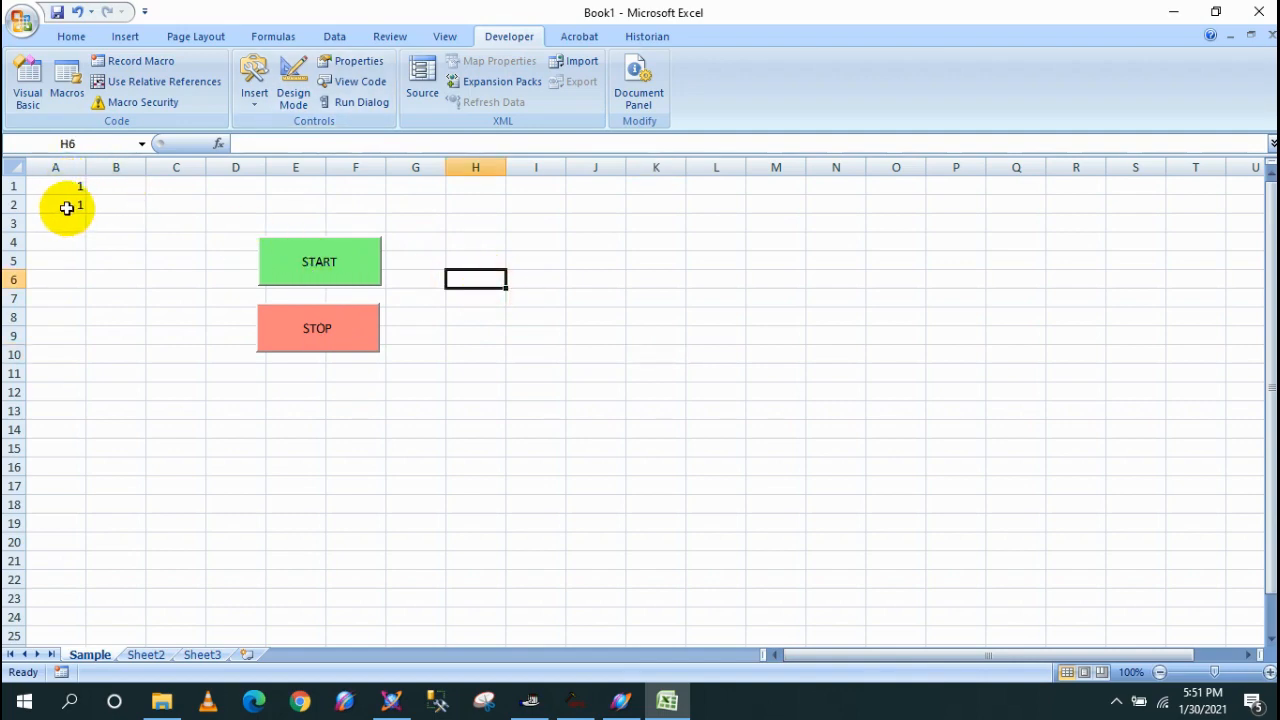
# Test the START and STOP buttons on the sheet while watching cells A1 and A2.
pyautogui.click(310, 268)
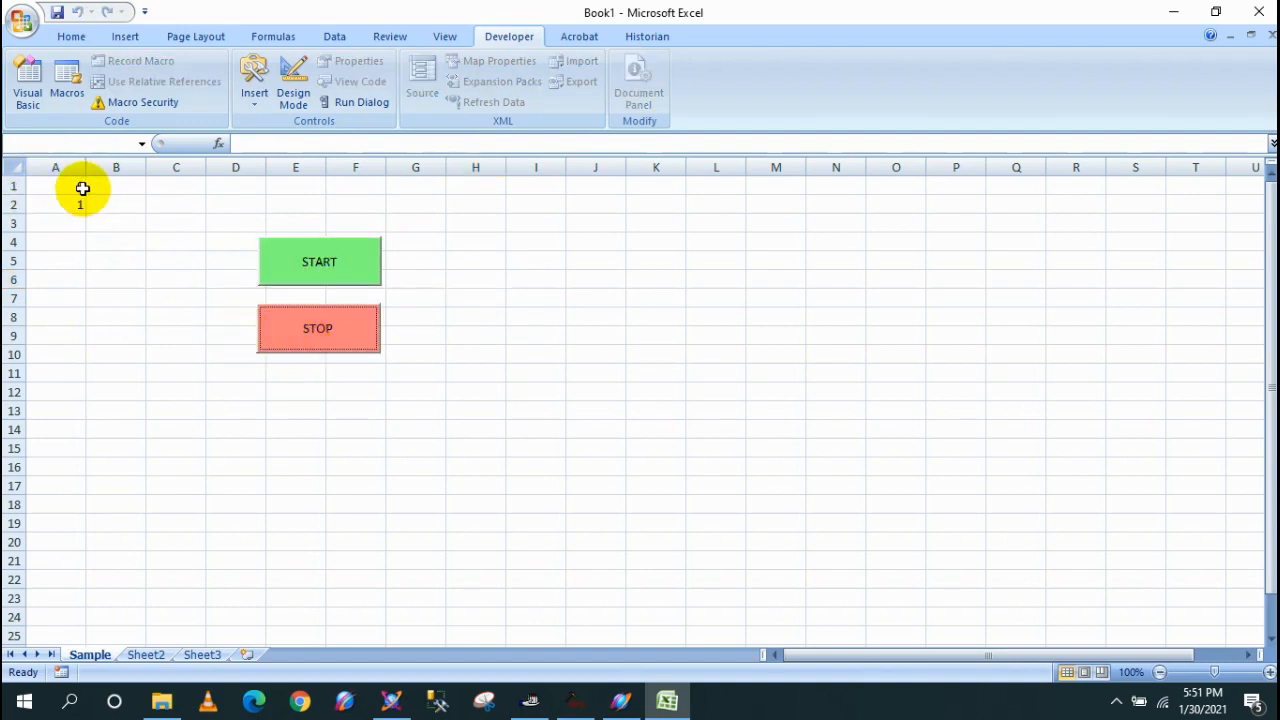
pyautogui.click(310, 268)
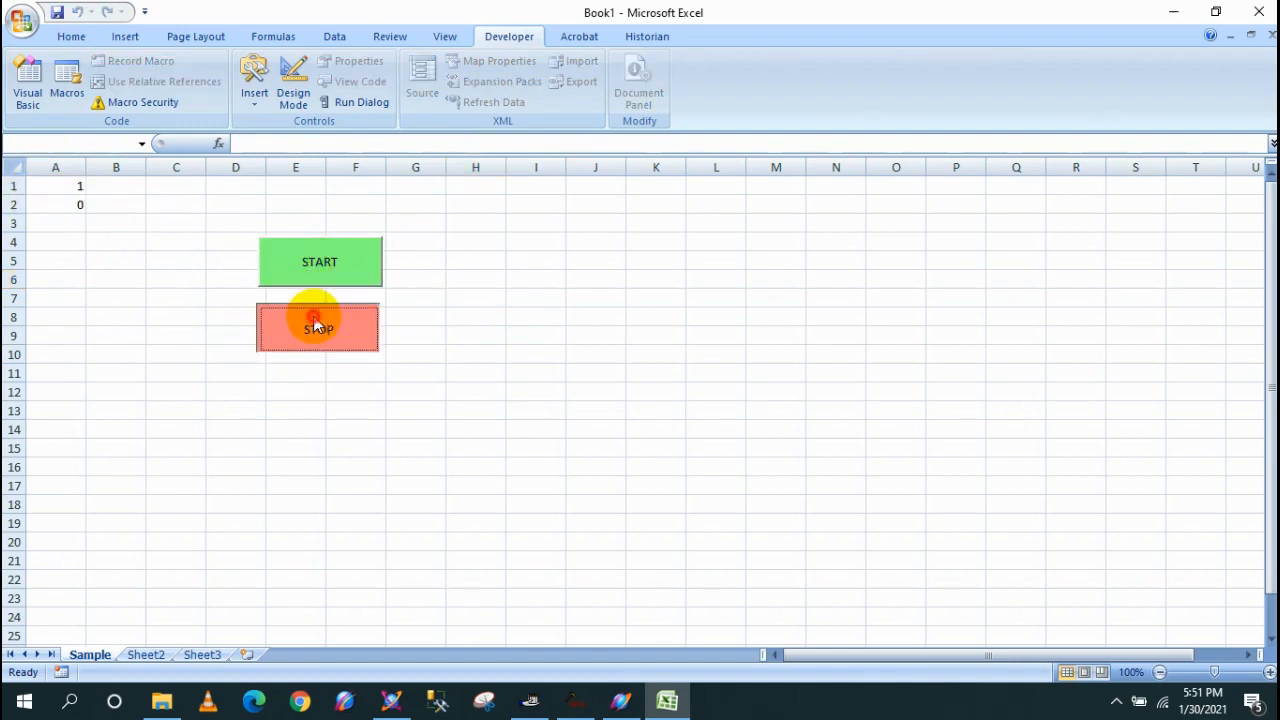
pyautogui.click(309, 263)
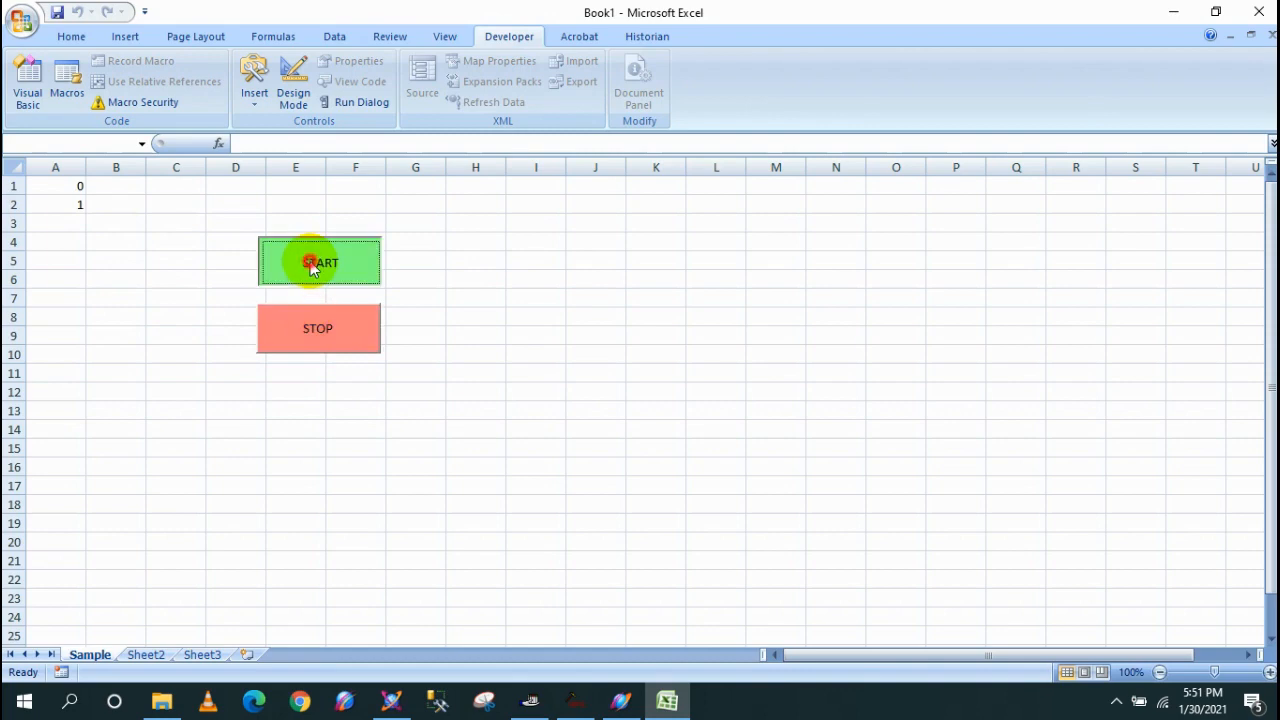
# Bring up OPC Quick Client, trigger STOP in Excel, and place a smaller Excel window beside the client's tag list.
pyautogui.click(573, 700)
pyautogui.moveTo(426, 289); pyautogui.dragTo(964, 71)
pyautogui.moveTo(920, 295); pyautogui.dragTo(849, 300)
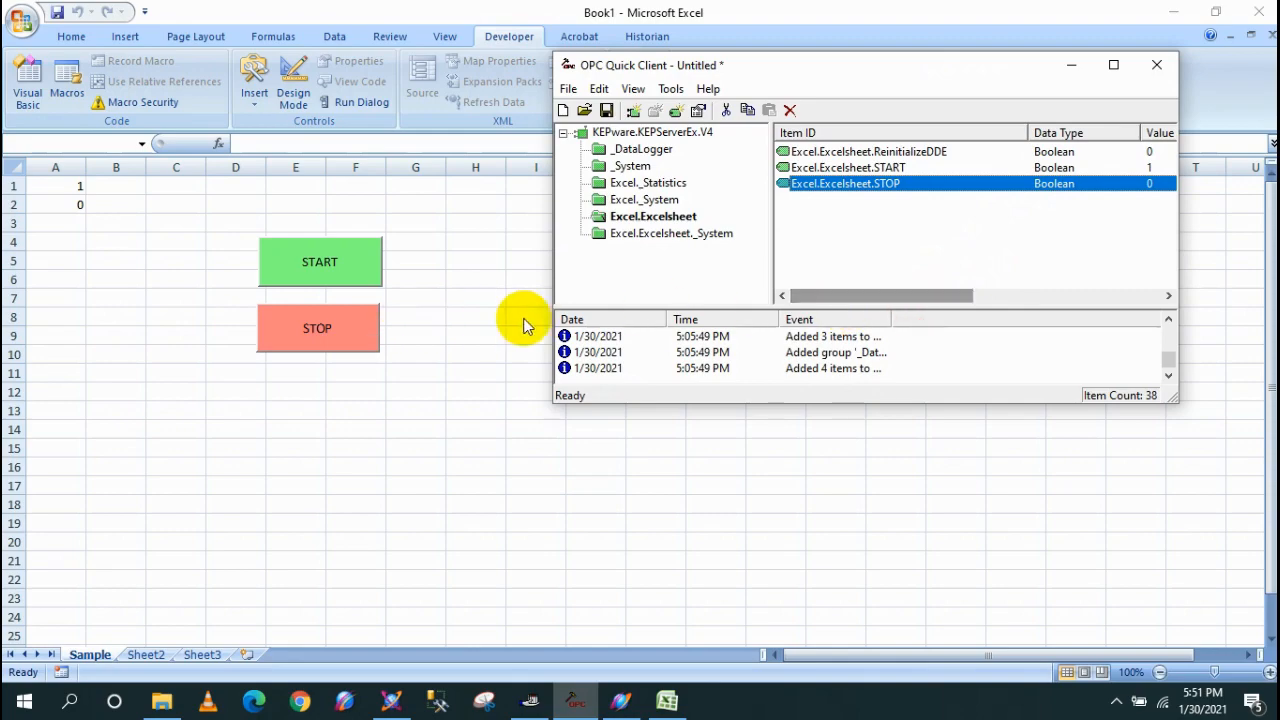
pyautogui.click(337, 335)
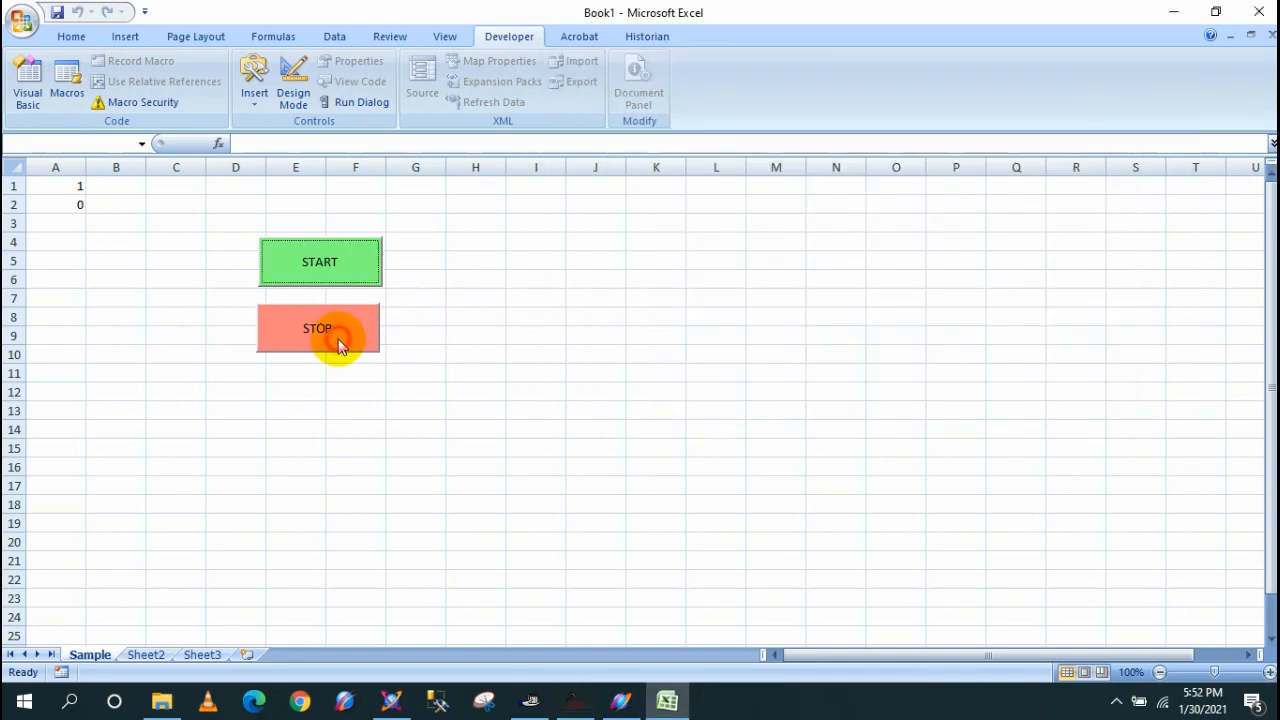
pyautogui.click(1215, 14)
pyautogui.moveTo(820, 48); pyautogui.dragTo(232, 26)
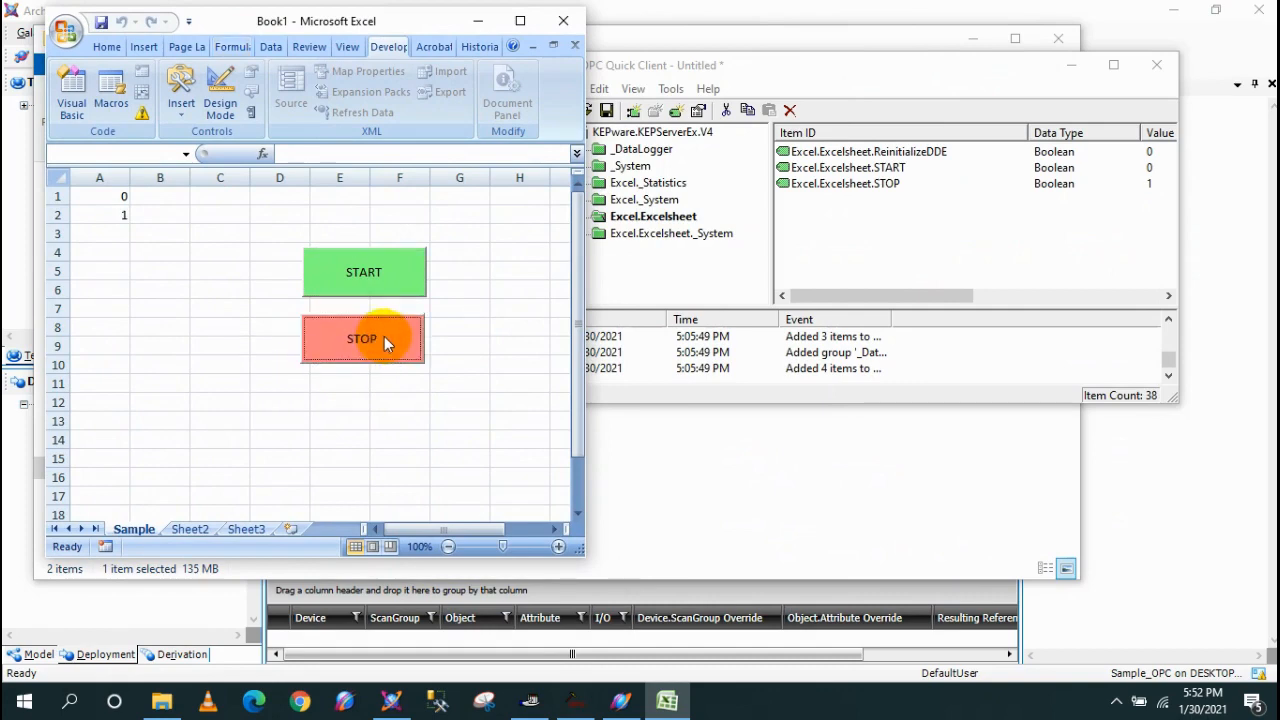
# Trigger START and STOP alternately while watching the tag values in OPC Quick Client, and maximize the Excel window again.
pyautogui.click(366, 276)
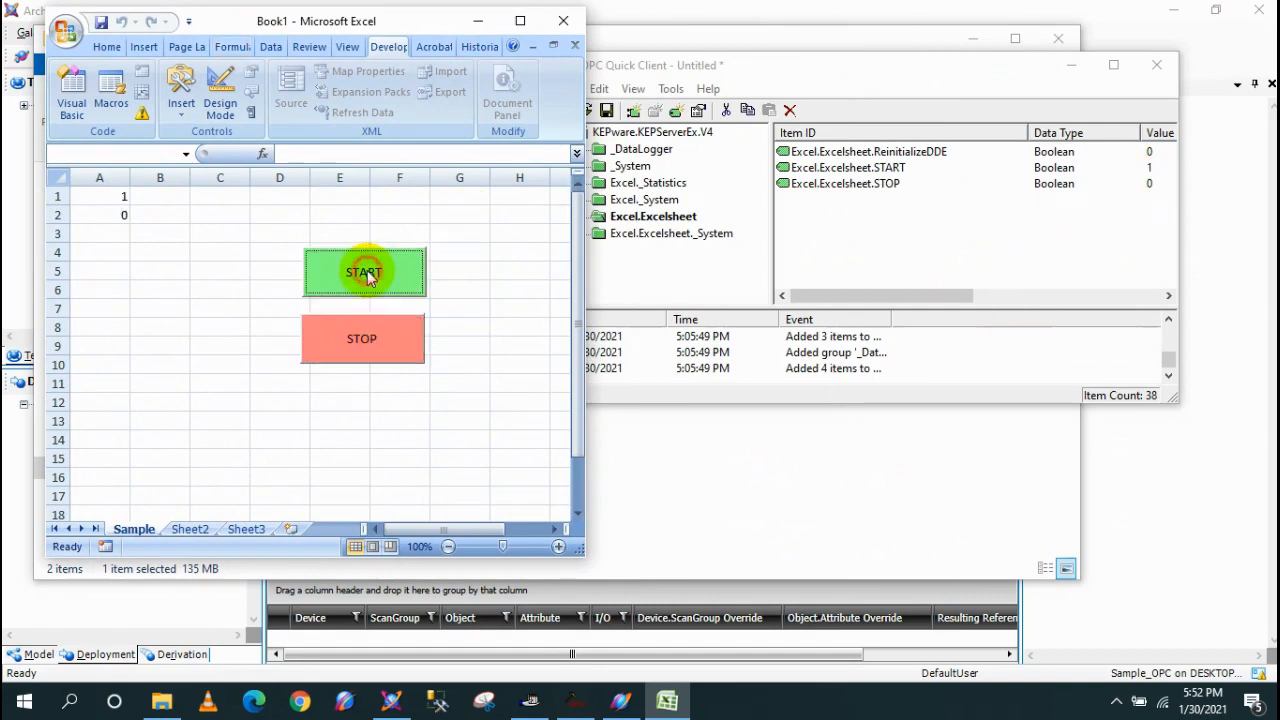
pyautogui.click(373, 334)
pyautogui.click(381, 283)
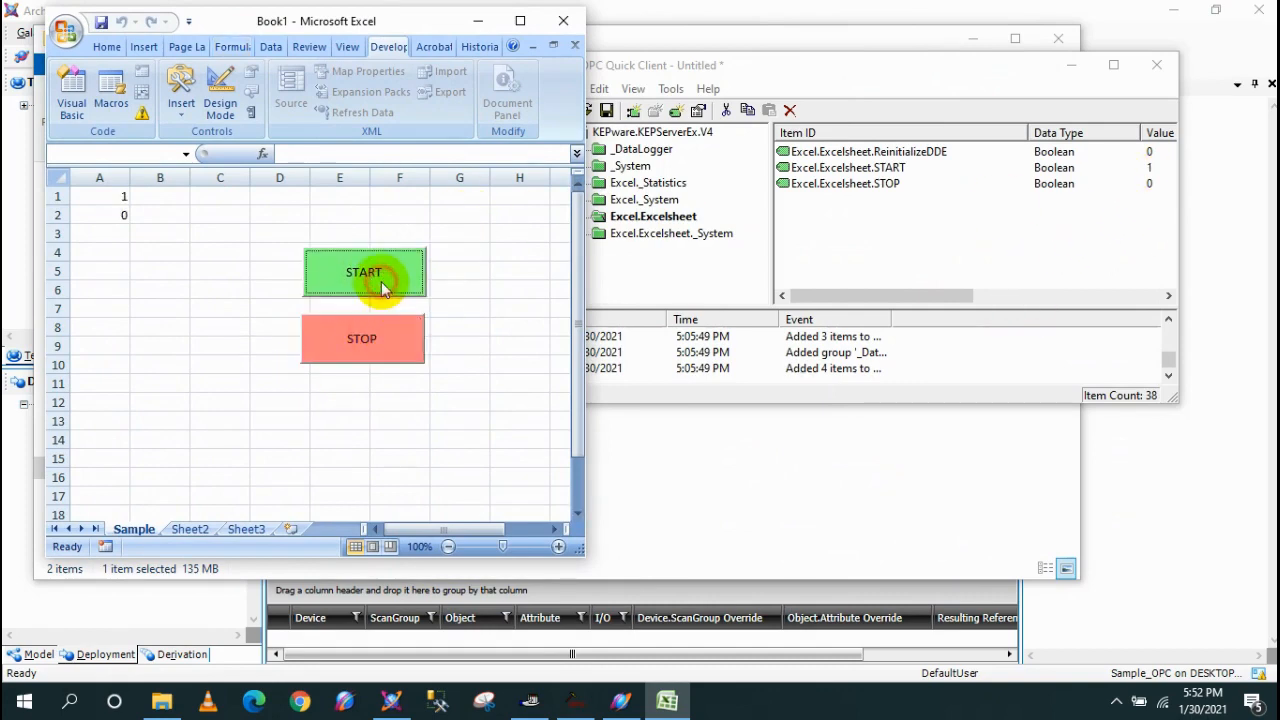
pyautogui.click(384, 333)
pyautogui.click(380, 289)
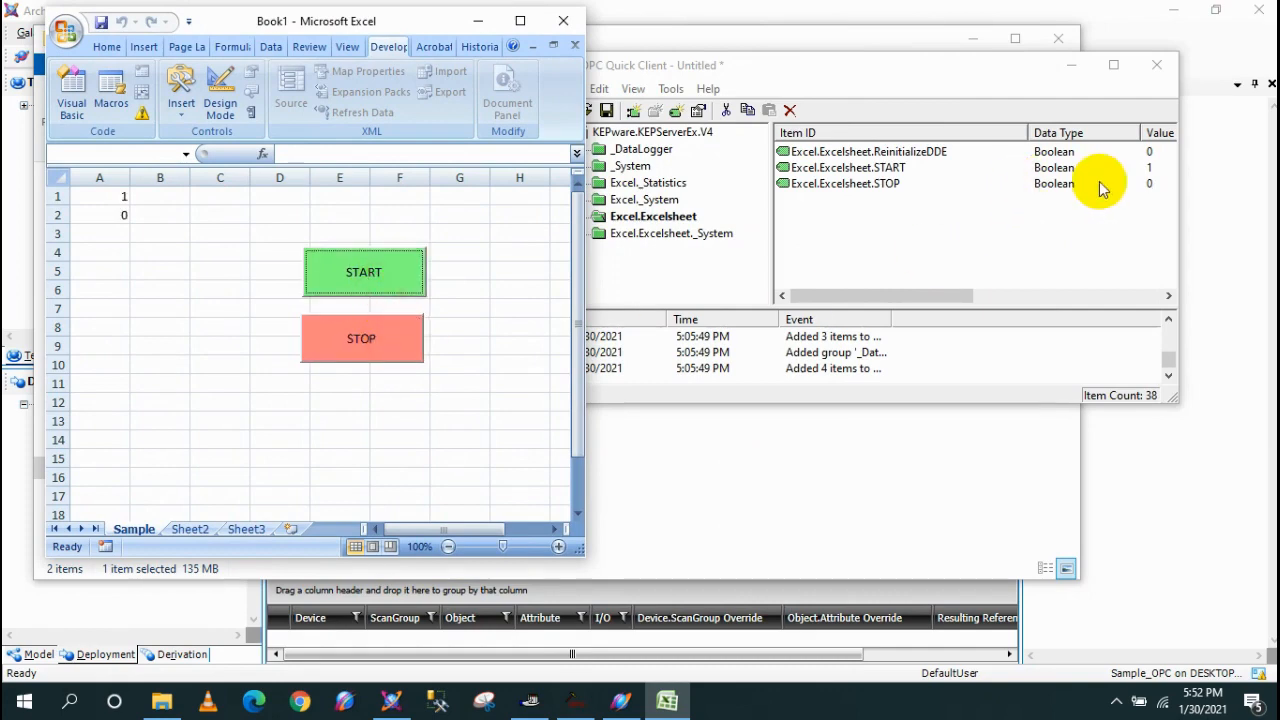
pyautogui.click(388, 355)
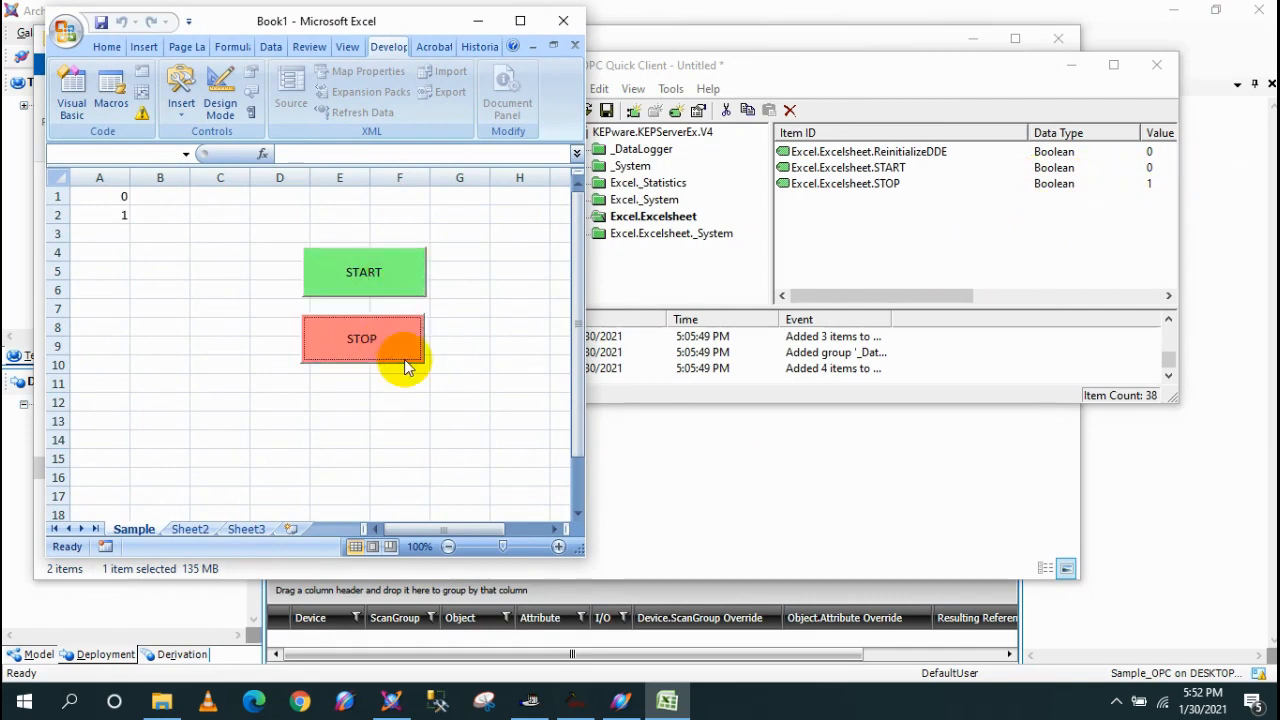
pyautogui.click(523, 19)
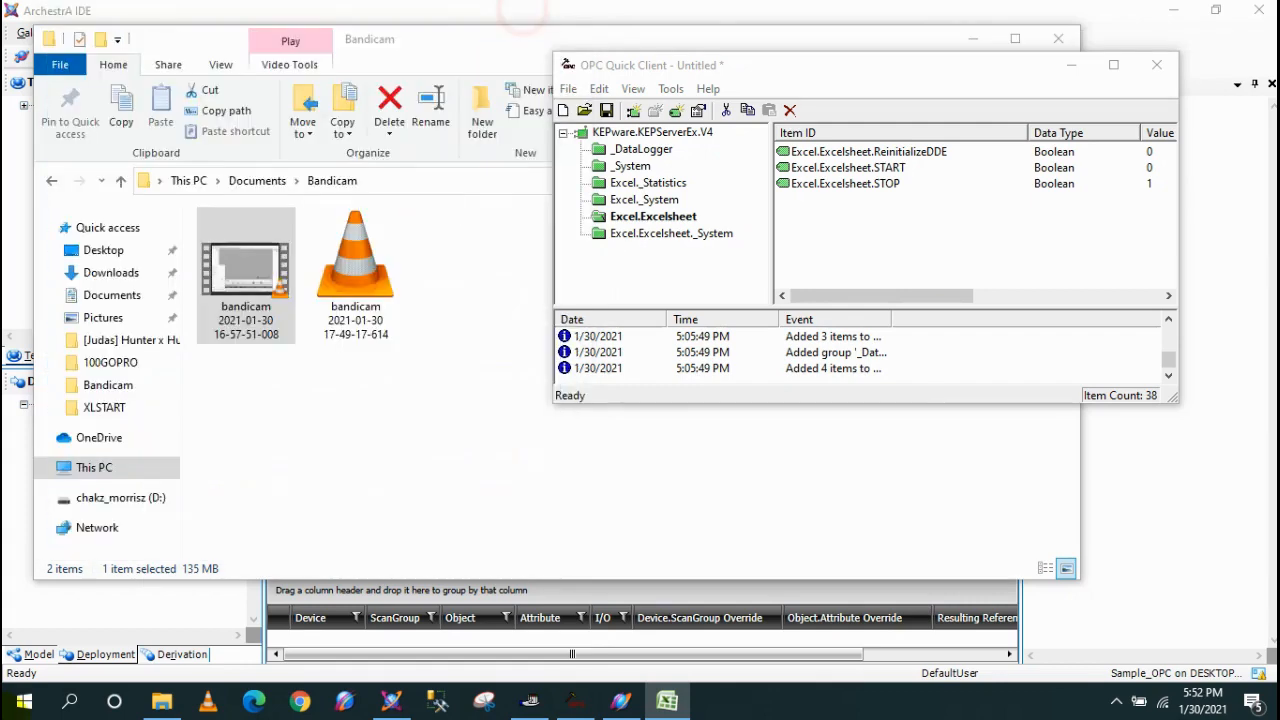
# Launch the InTouch Application Manager.
pyautogui.click(24, 701)
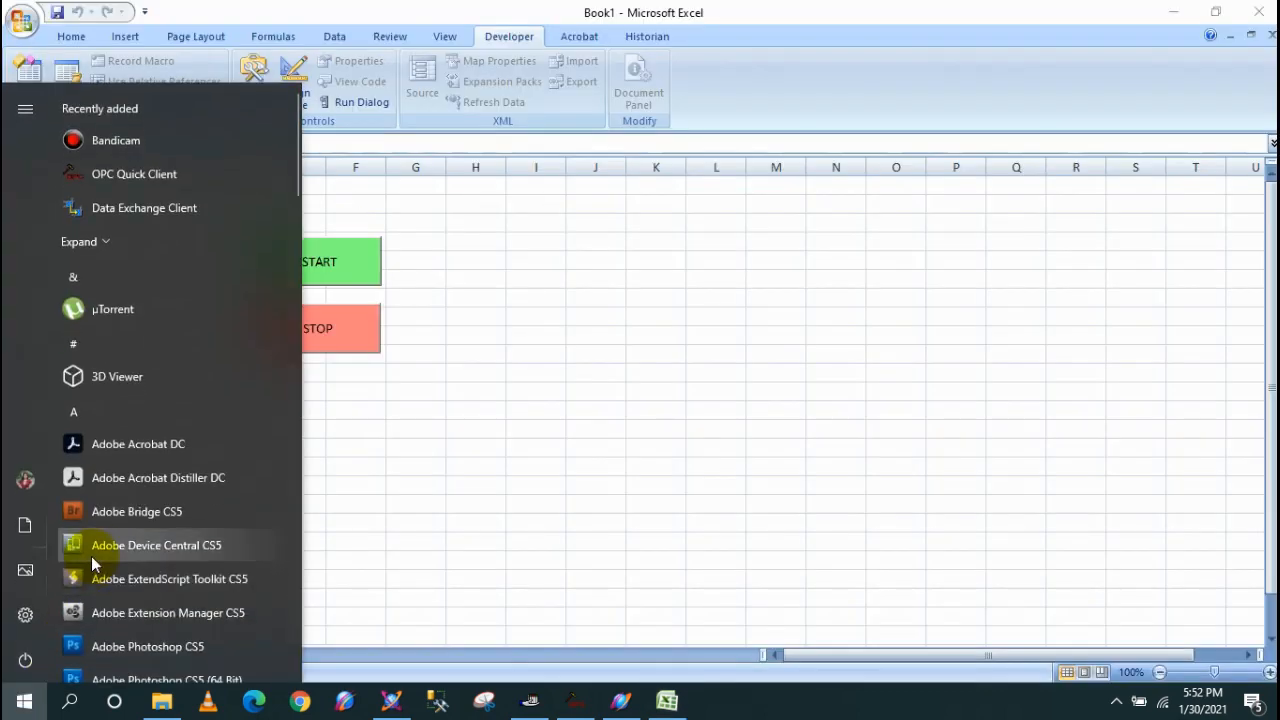
pyautogui.write('INTOU')
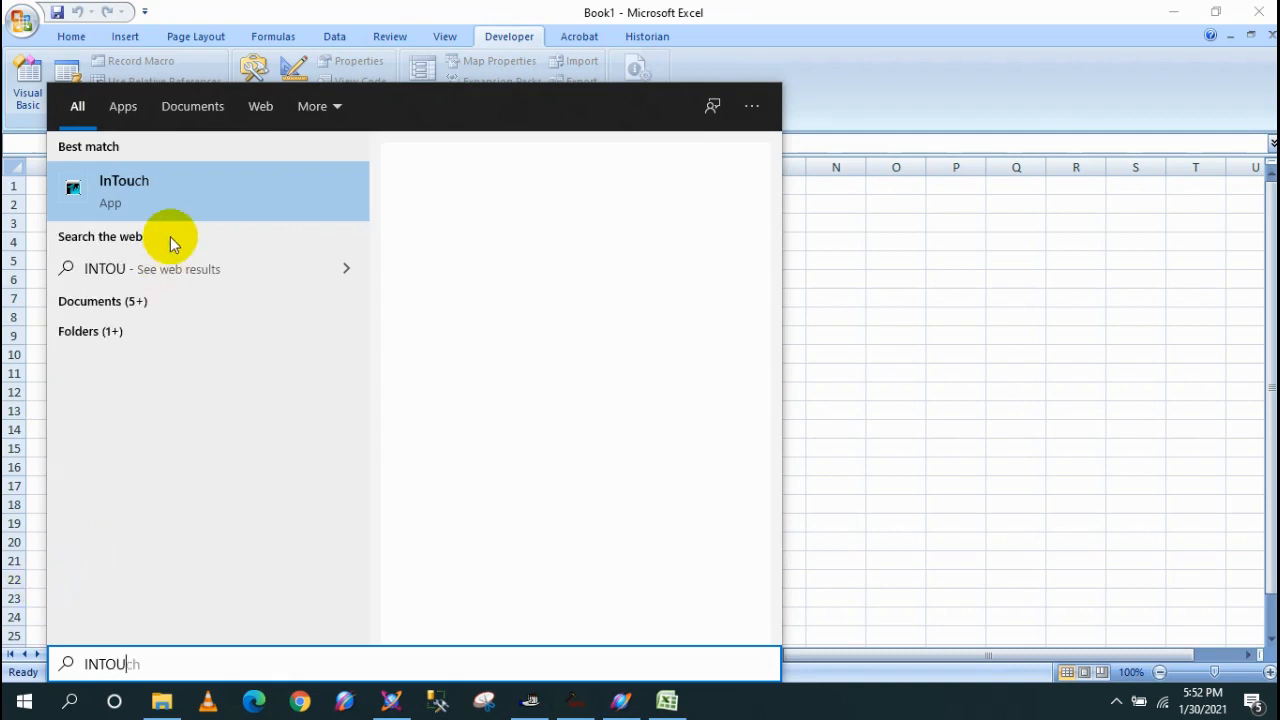
pyautogui.click(172, 207)
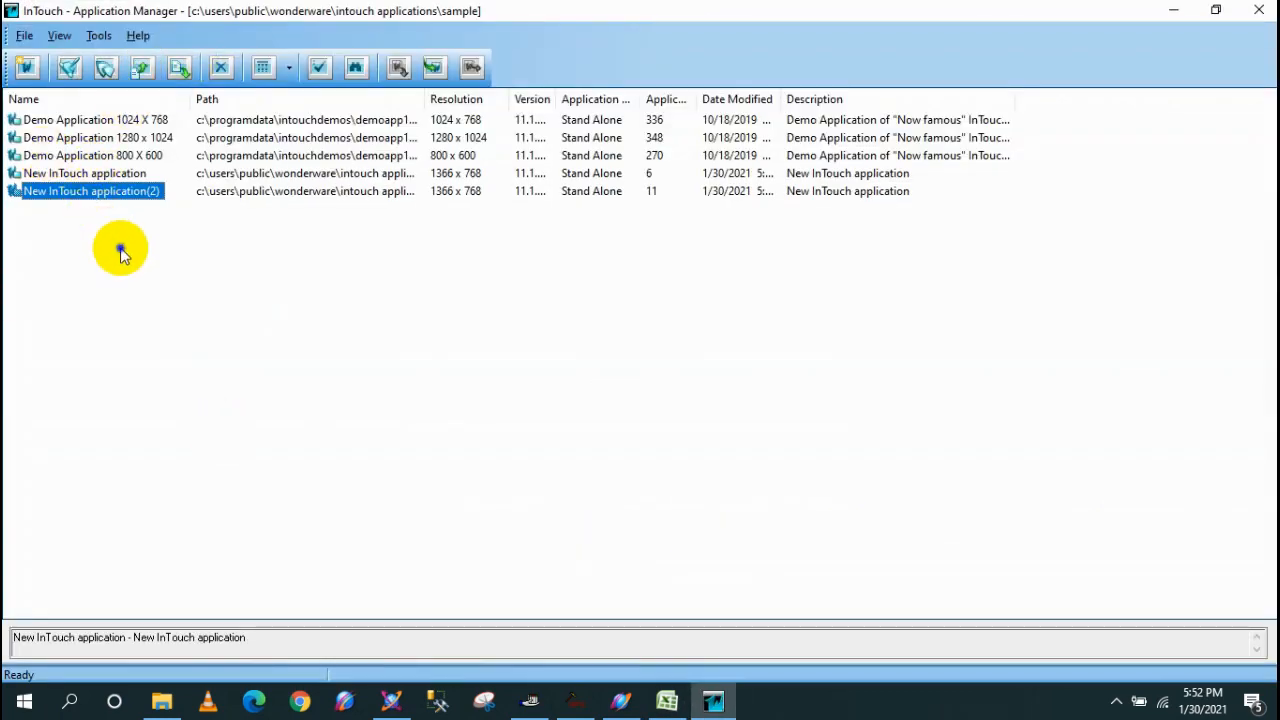
# Create a Legacy InTouch application in the directory SAMPLE_OPC, enter its name, and open it in WindowMaker.
pyautogui.rightClick(120, 250)
pyautogui.click(186, 259)
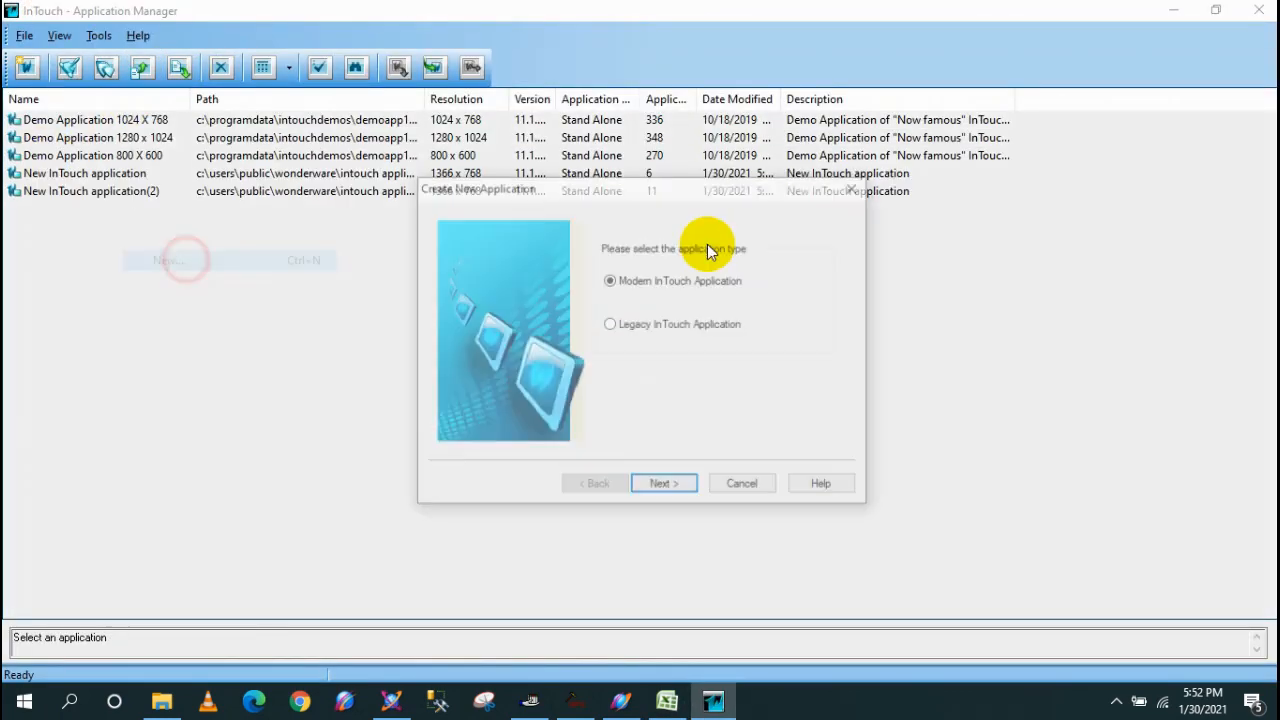
pyautogui.click(630, 326)
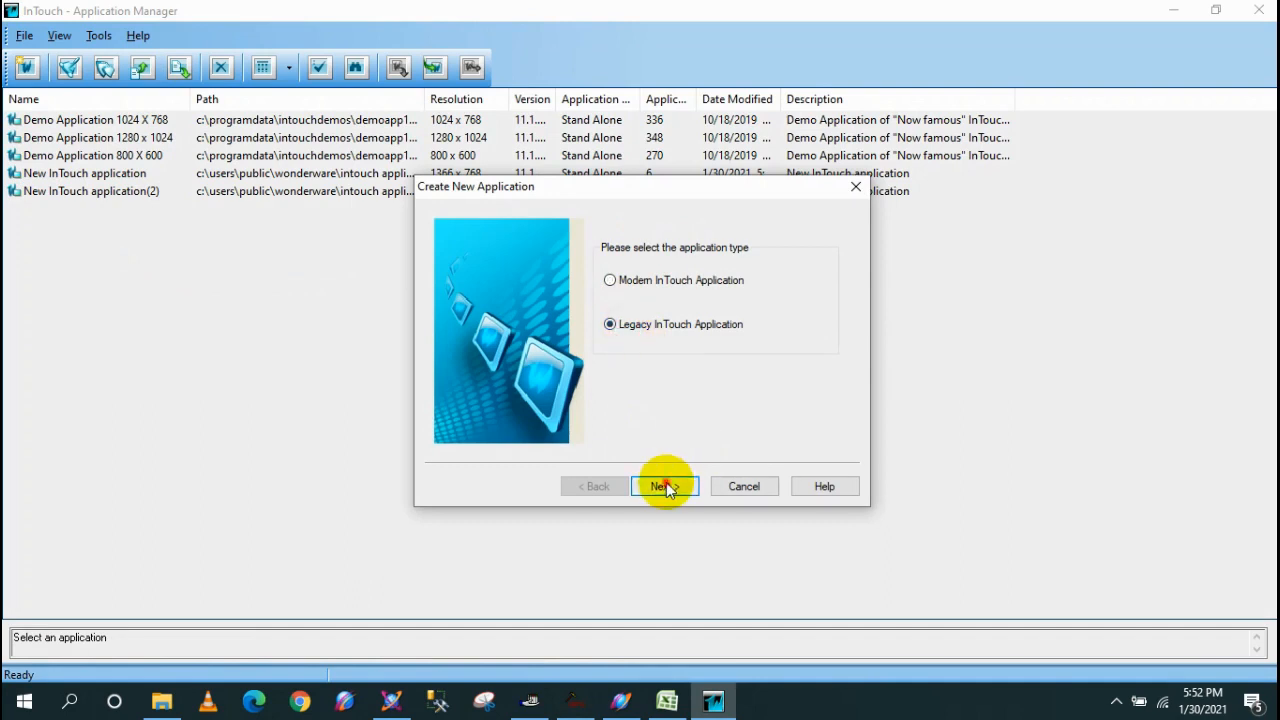
pyautogui.click(665, 486)
pyautogui.click(665, 486)
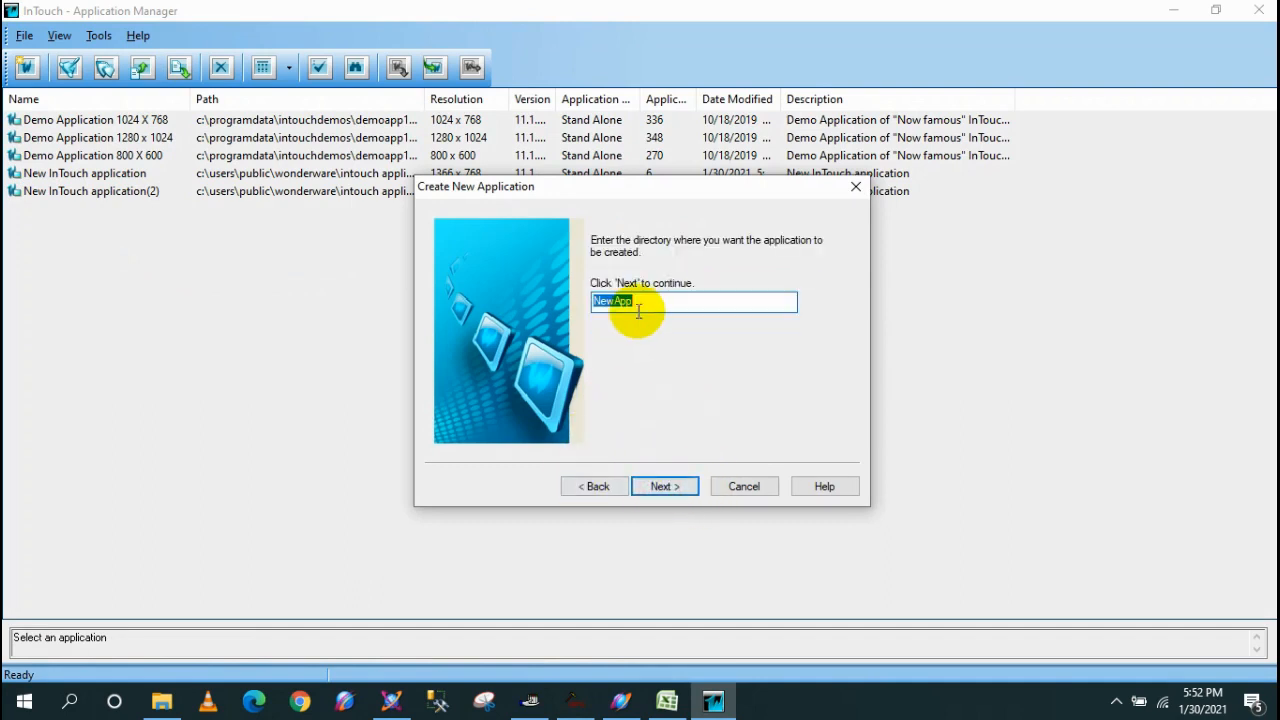
pyautogui.write('s')
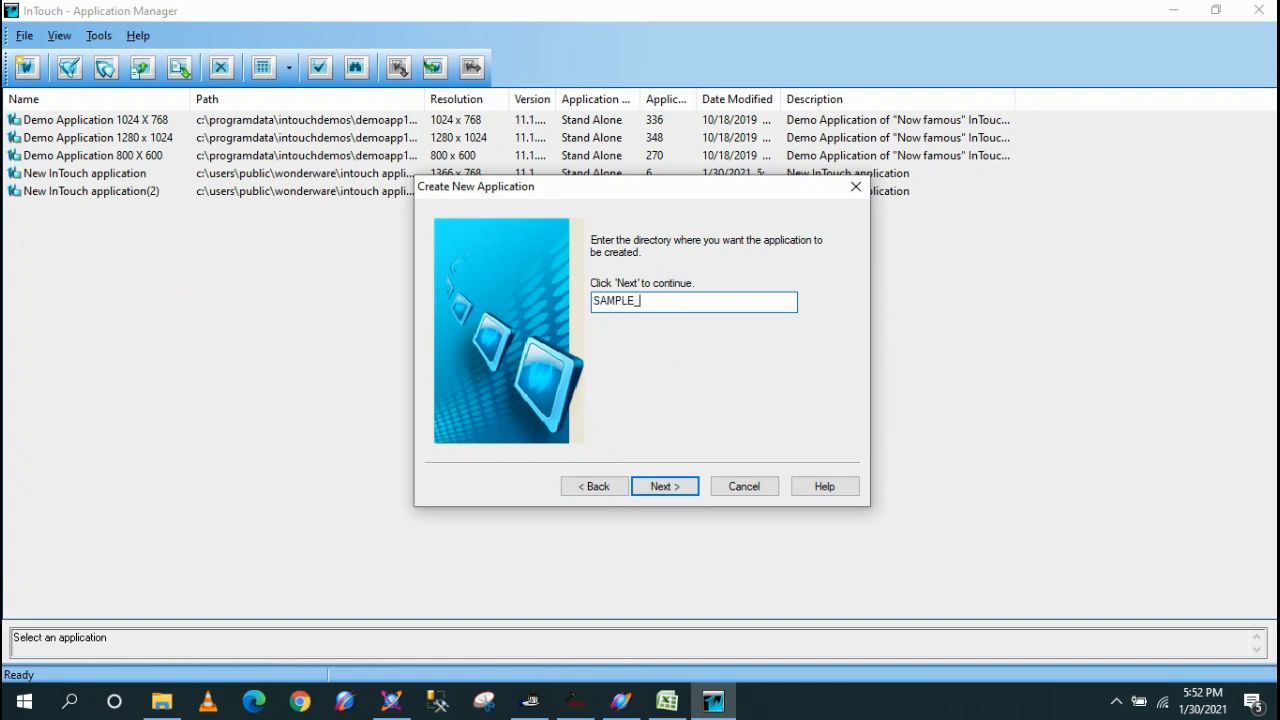
pyautogui.press('Return')
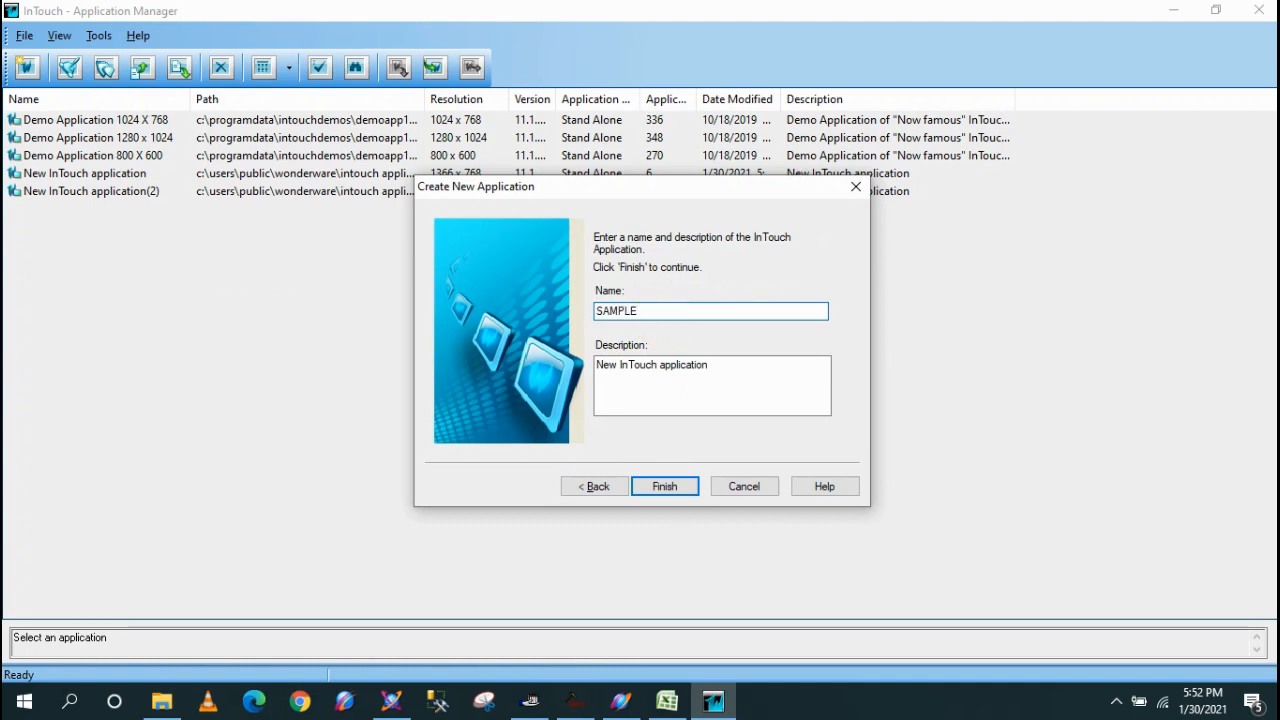
pyautogui.press('Return')
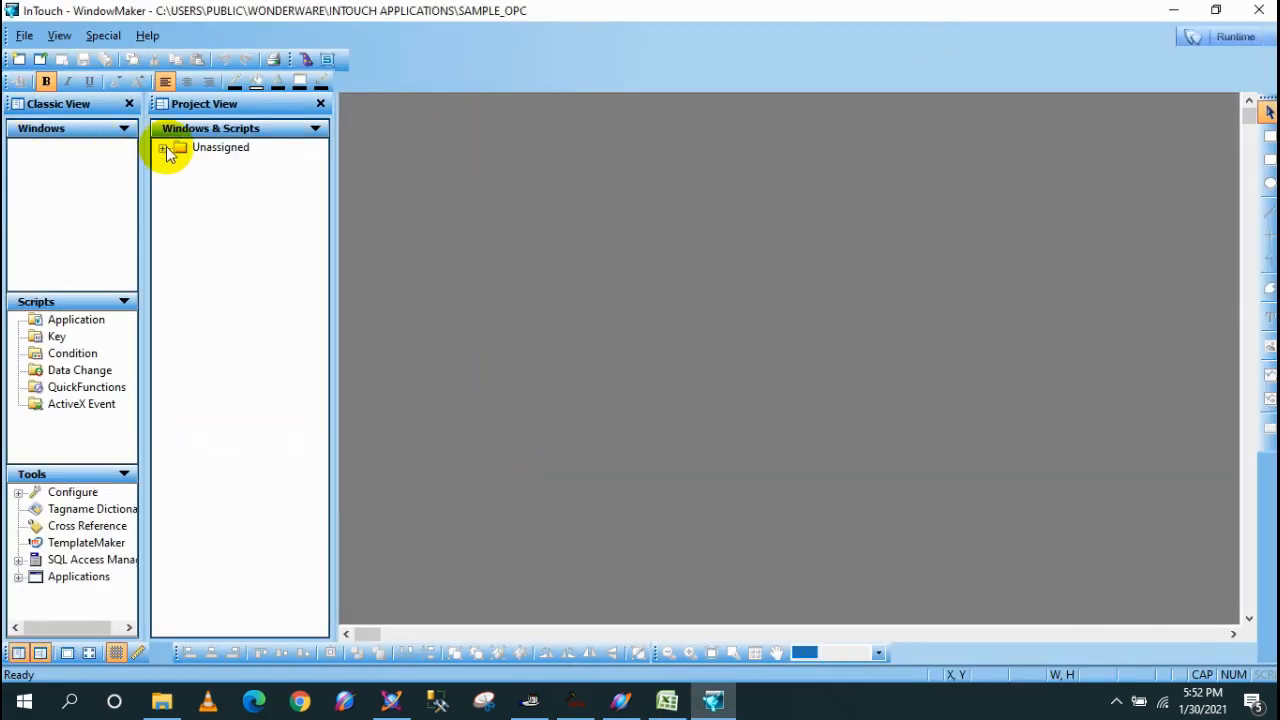
# Add a new window named PAGE_1 to the unassigned windows of the application.
pyautogui.click(164, 148)
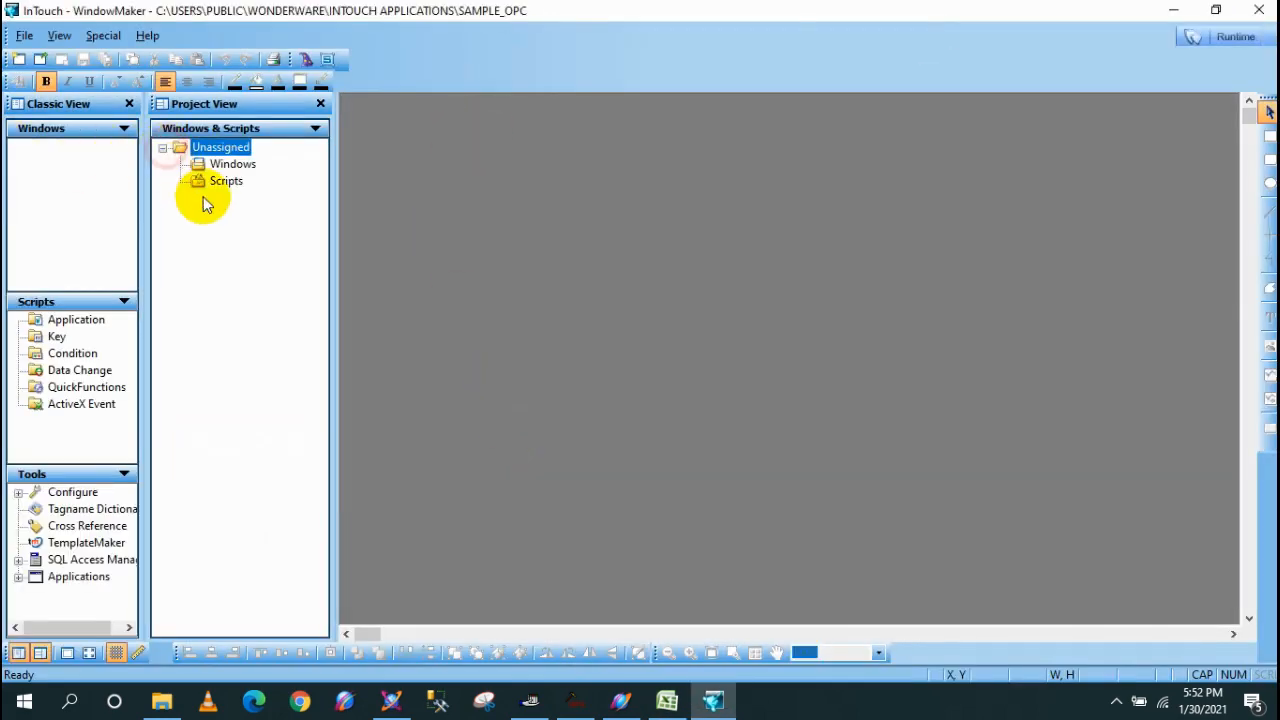
pyautogui.click(222, 168)
pyautogui.rightClick(221, 170)
pyautogui.click(288, 205)
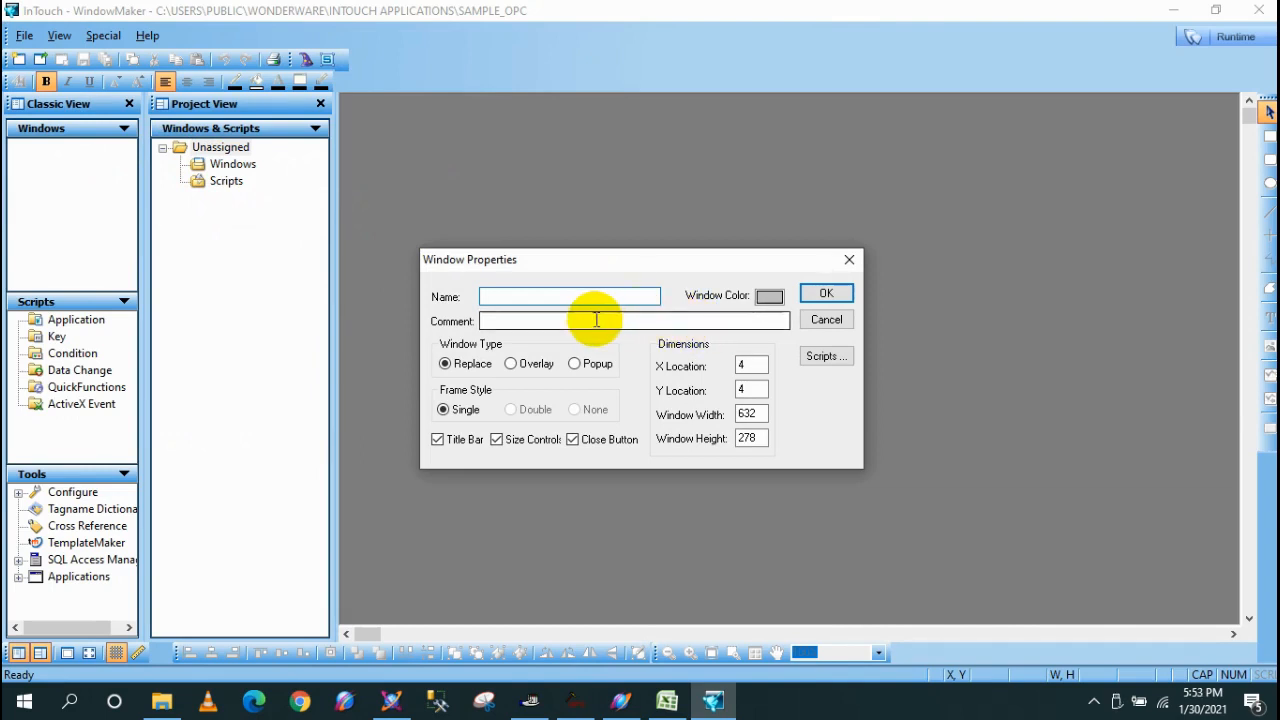
pyautogui.write('pa')
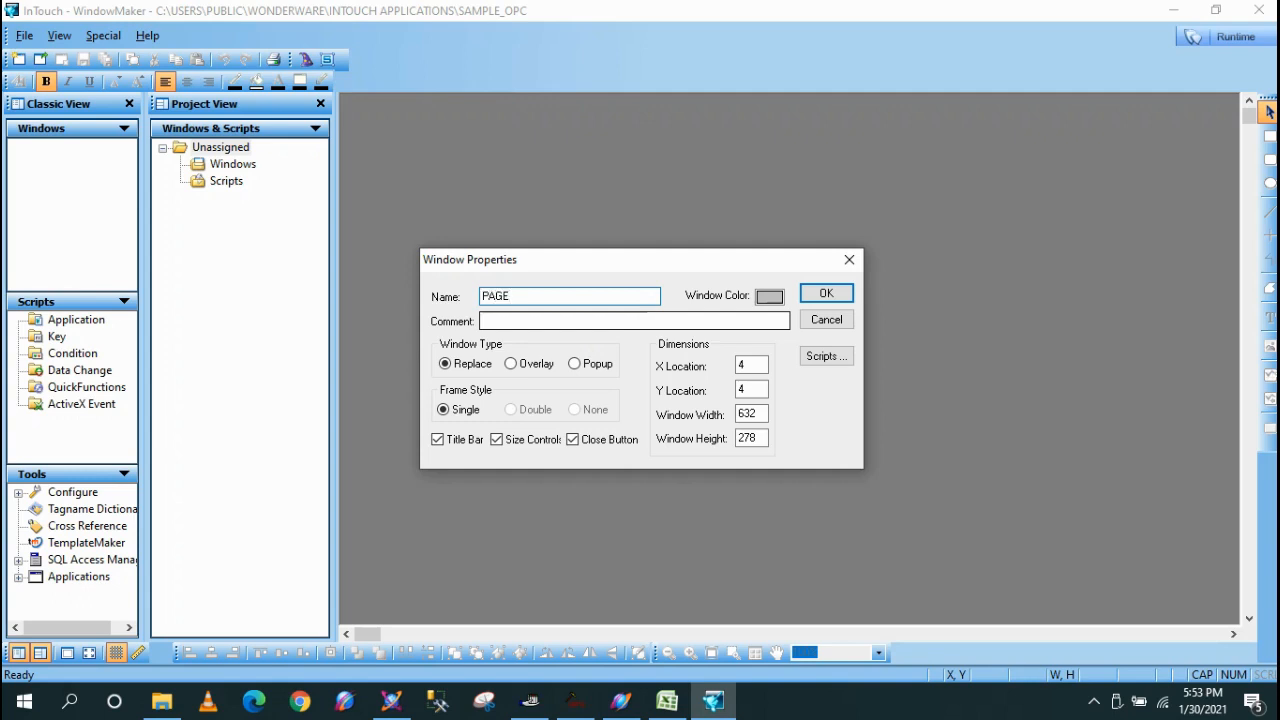
pyautogui.press('Return')
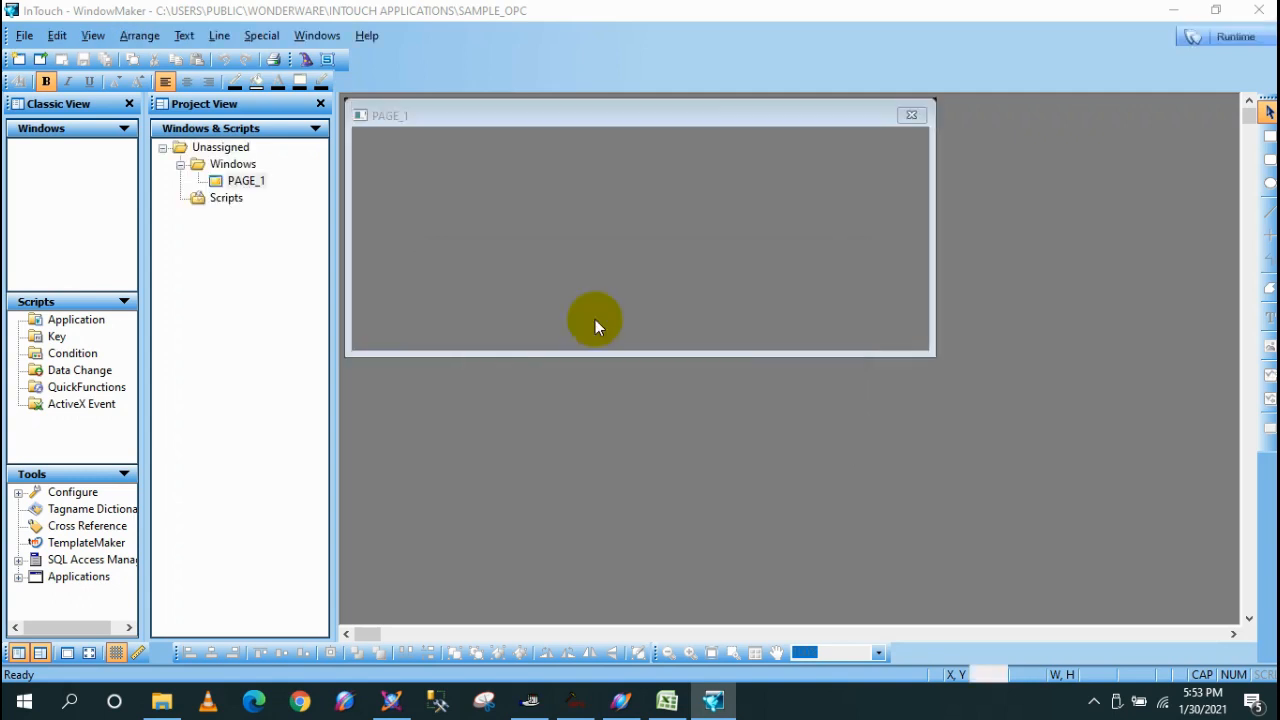
# Draw a circle about 100 by 100 in the upper middle of the PAGE_1 window.
pyautogui.click(1269, 183)
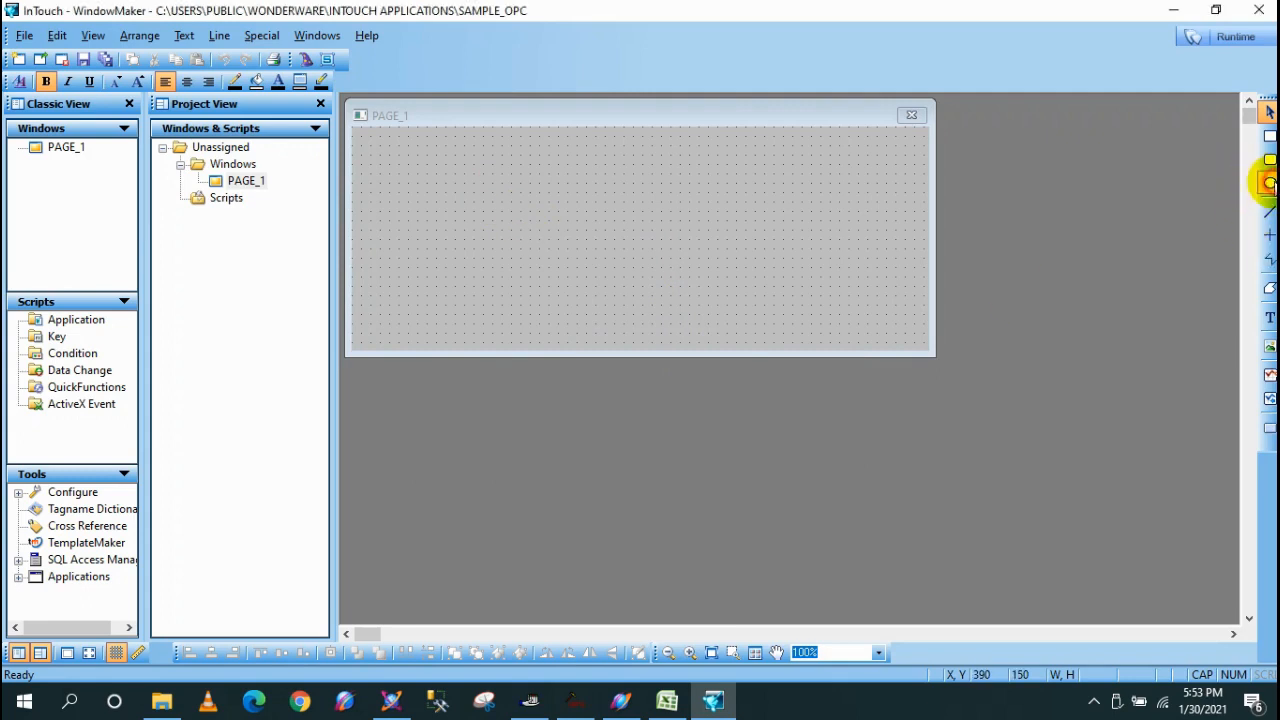
pyautogui.click(524, 172)
pyautogui.moveTo(579, 239); pyautogui.dragTo(615, 268)
pyautogui.click(1241, 573)
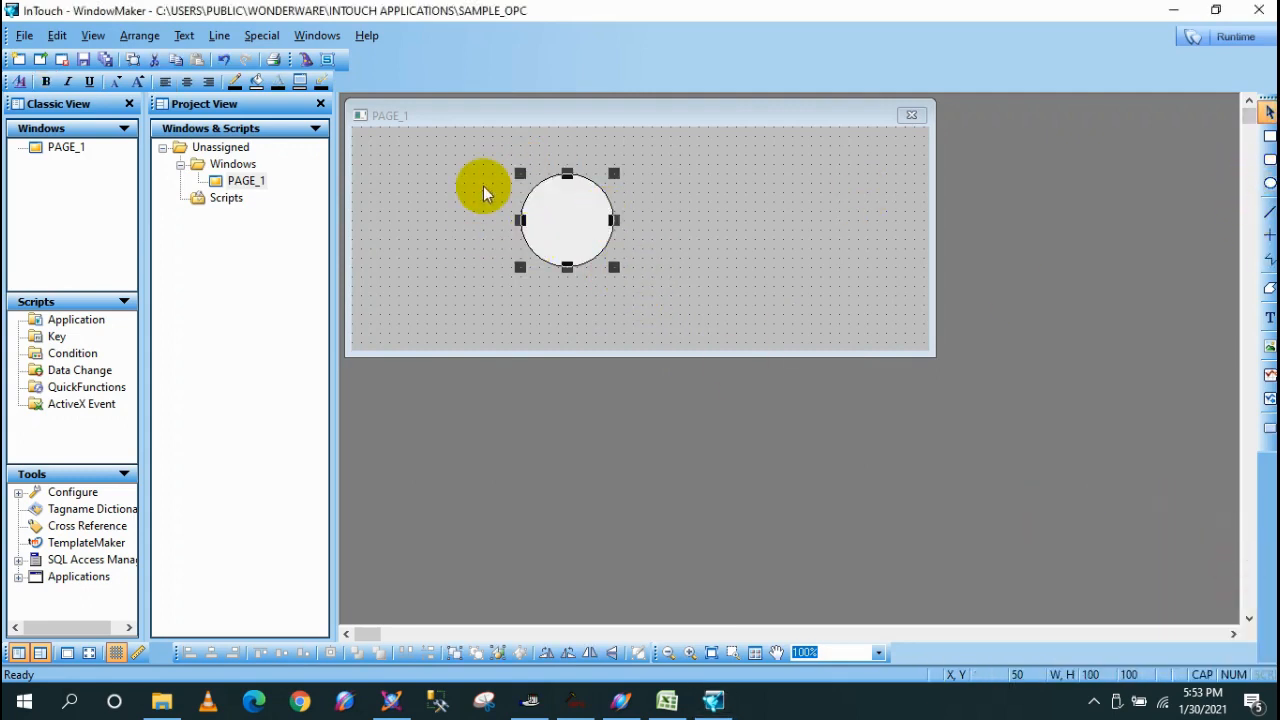
# Give the circle a discrete fill color link with the expression START, and start defining START as a new tag.
pyautogui.doubleClick(576, 227)
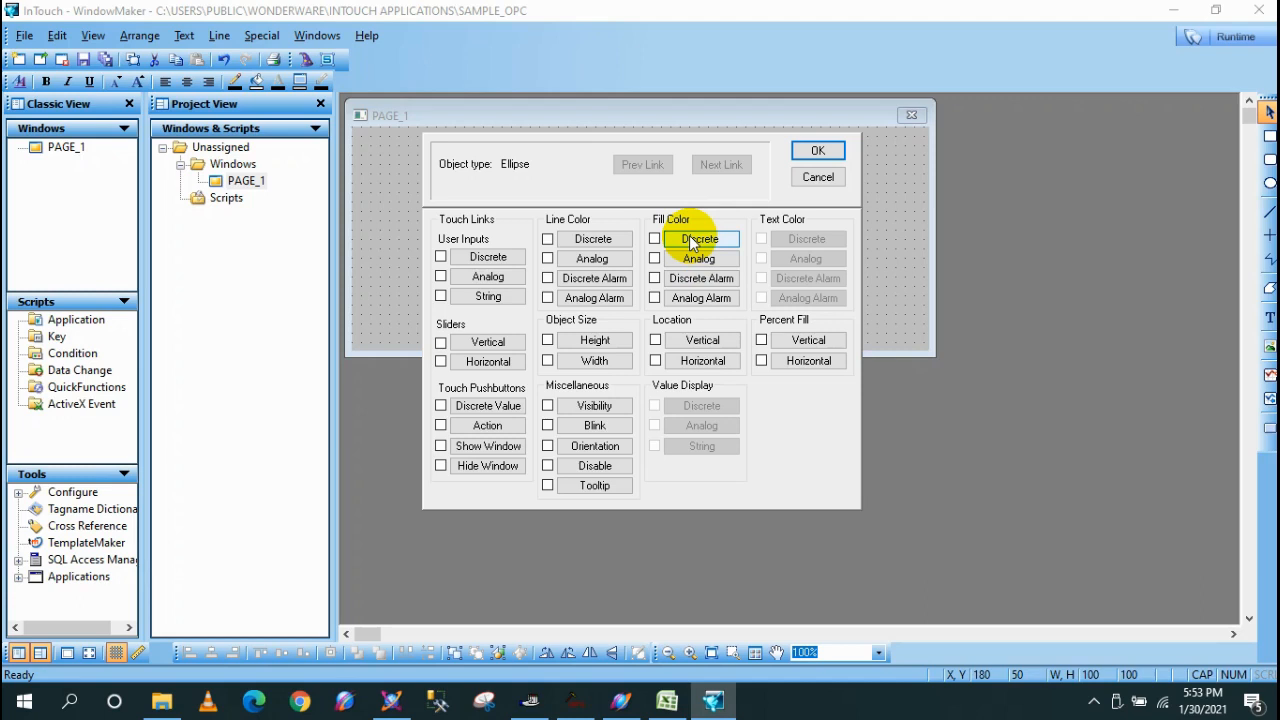
pyautogui.click(700, 242)
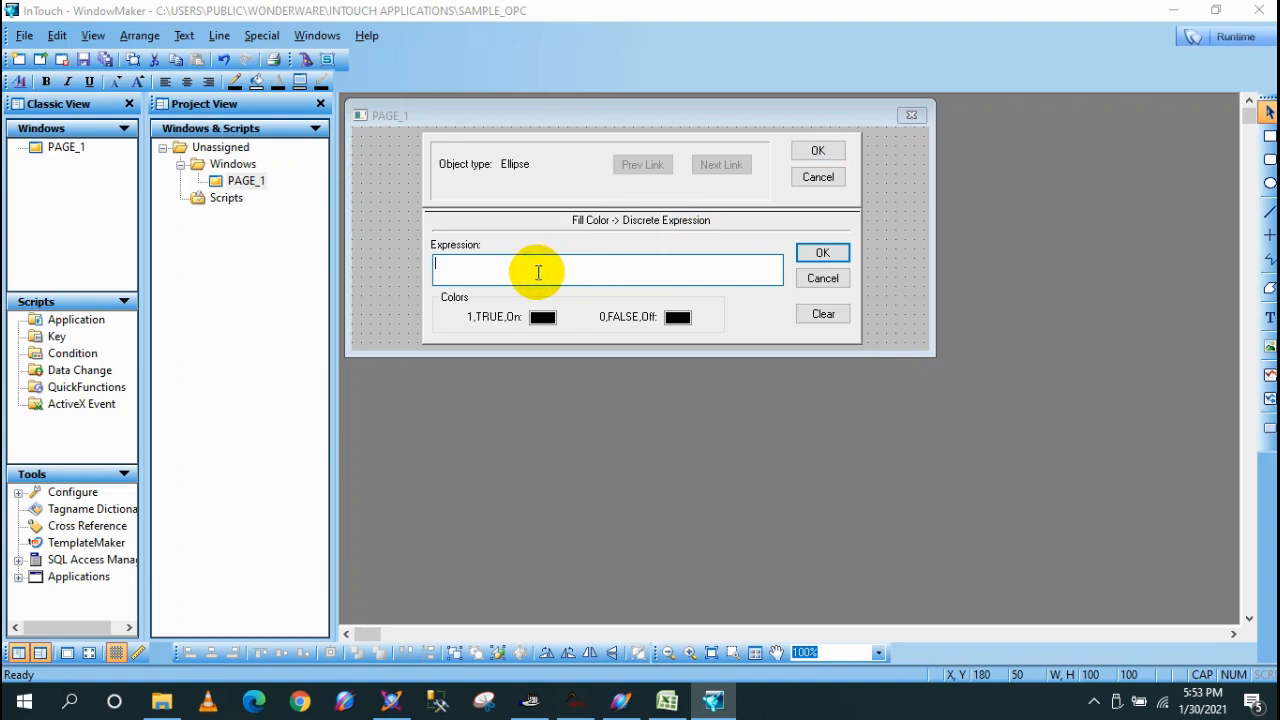
pyautogui.write('s')
pyautogui.press('capslock')
pyautogui.write('TART')
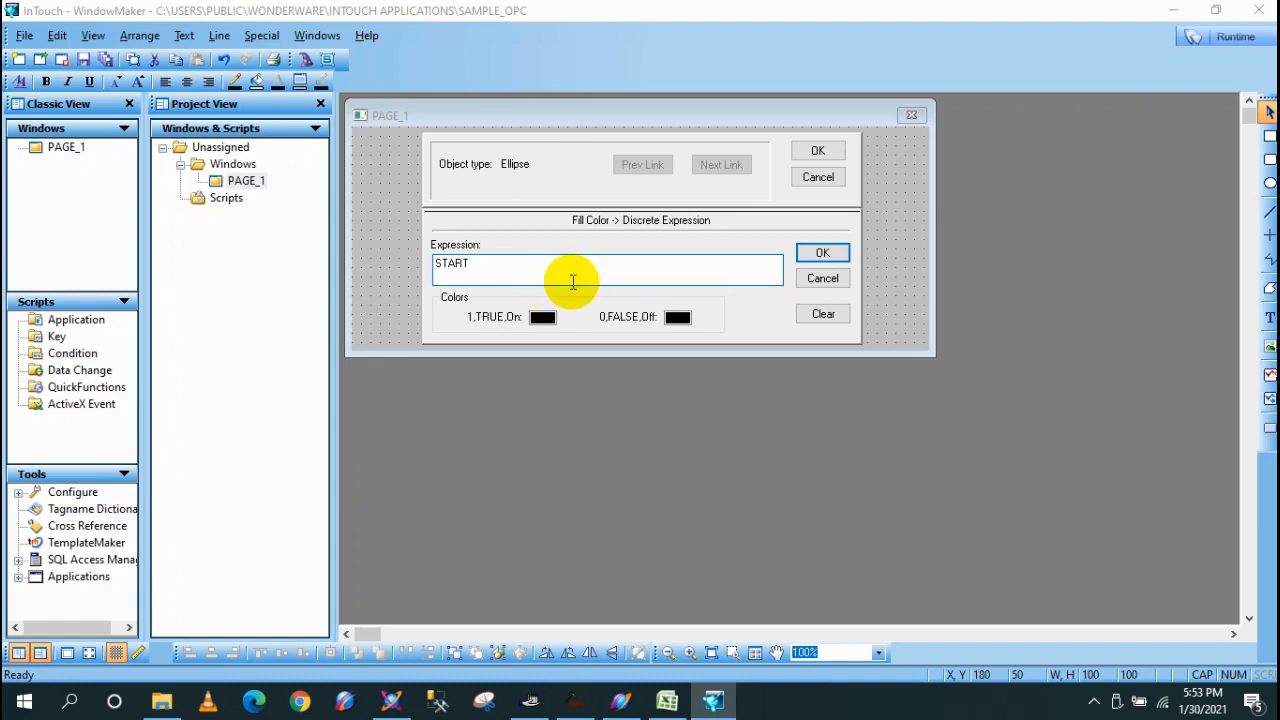
pyautogui.press('Return')
pyautogui.click(601, 392)
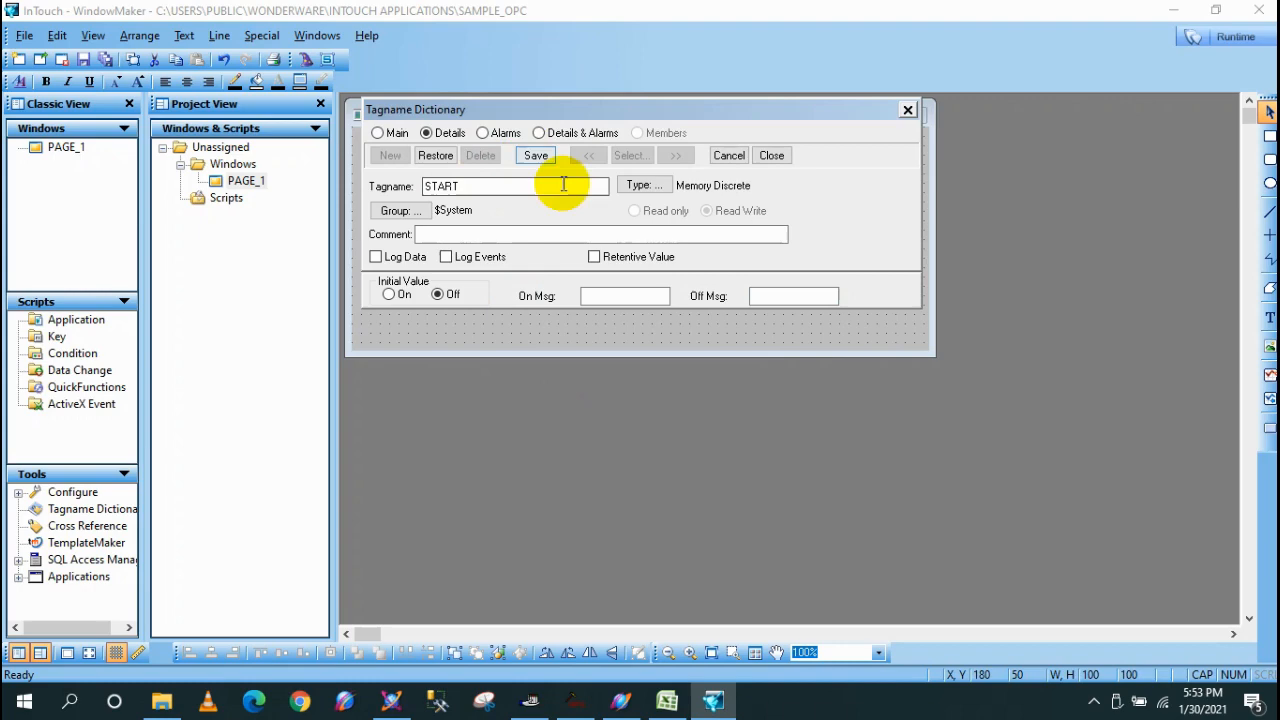
# Set the START tag's type to I/O Discrete and its access name to Galaxy.
pyautogui.click(645, 186)
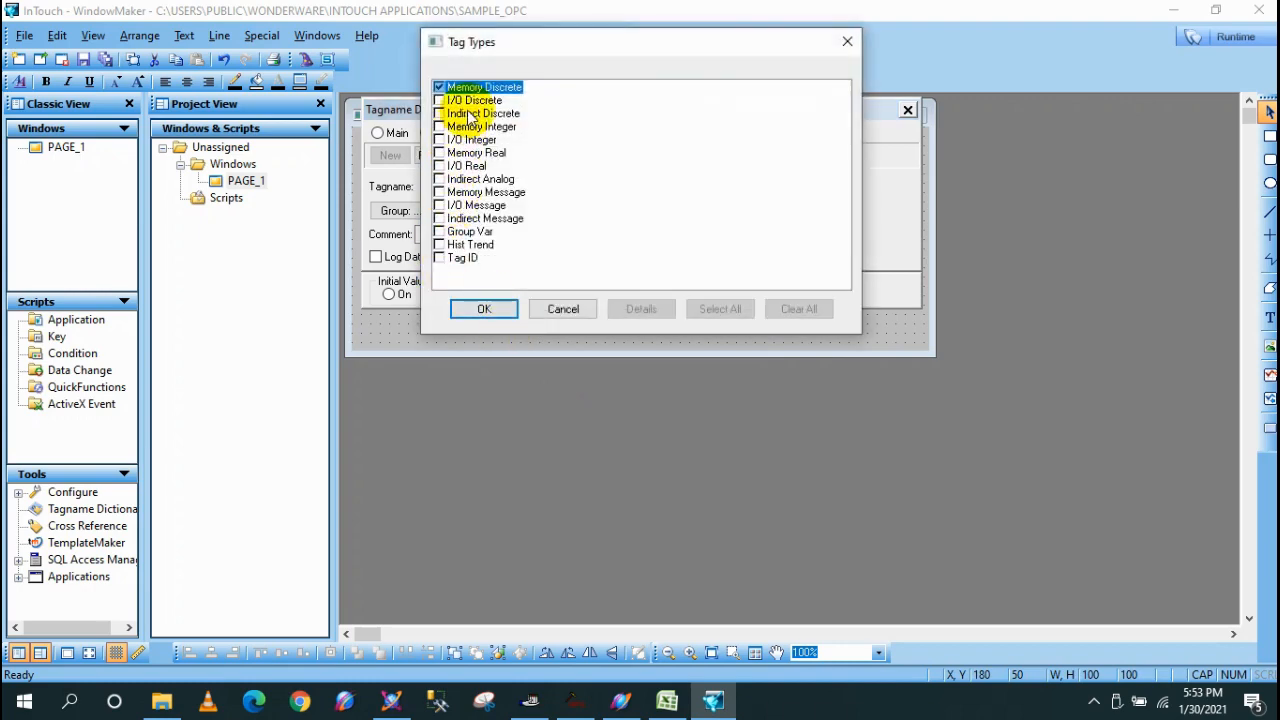
pyautogui.click(462, 101)
pyautogui.click(476, 314)
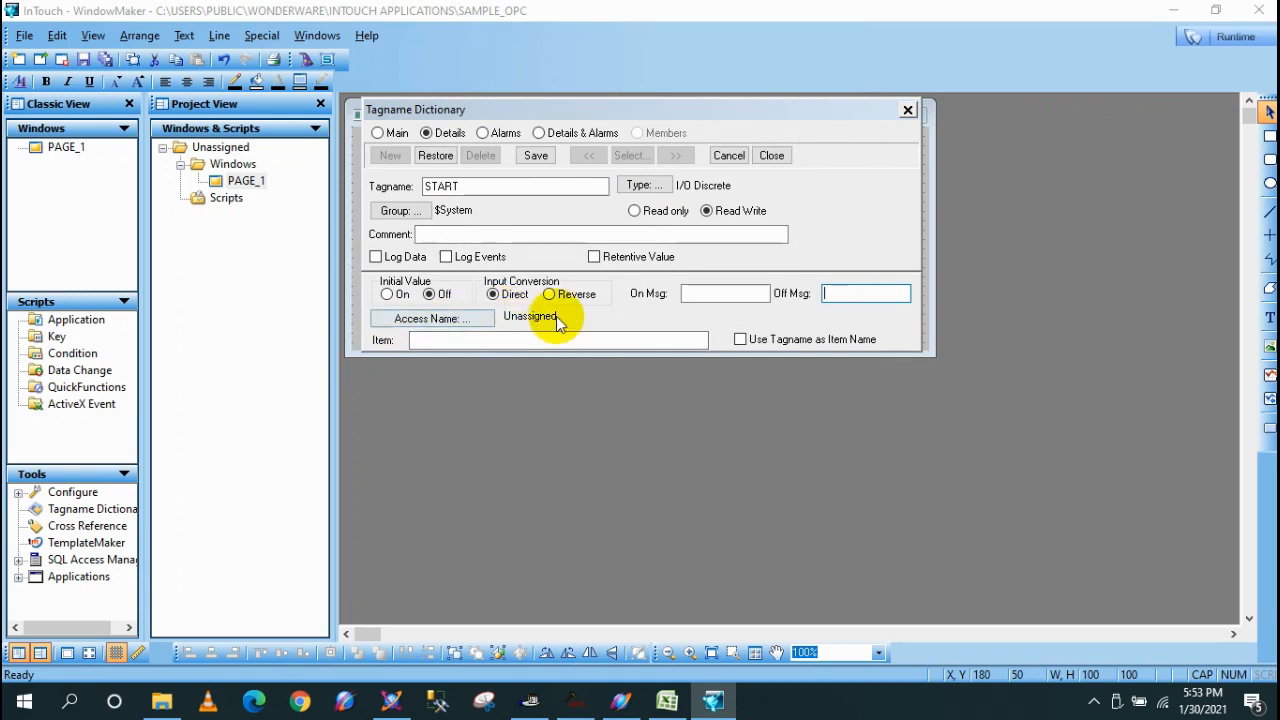
pyautogui.click(423, 317)
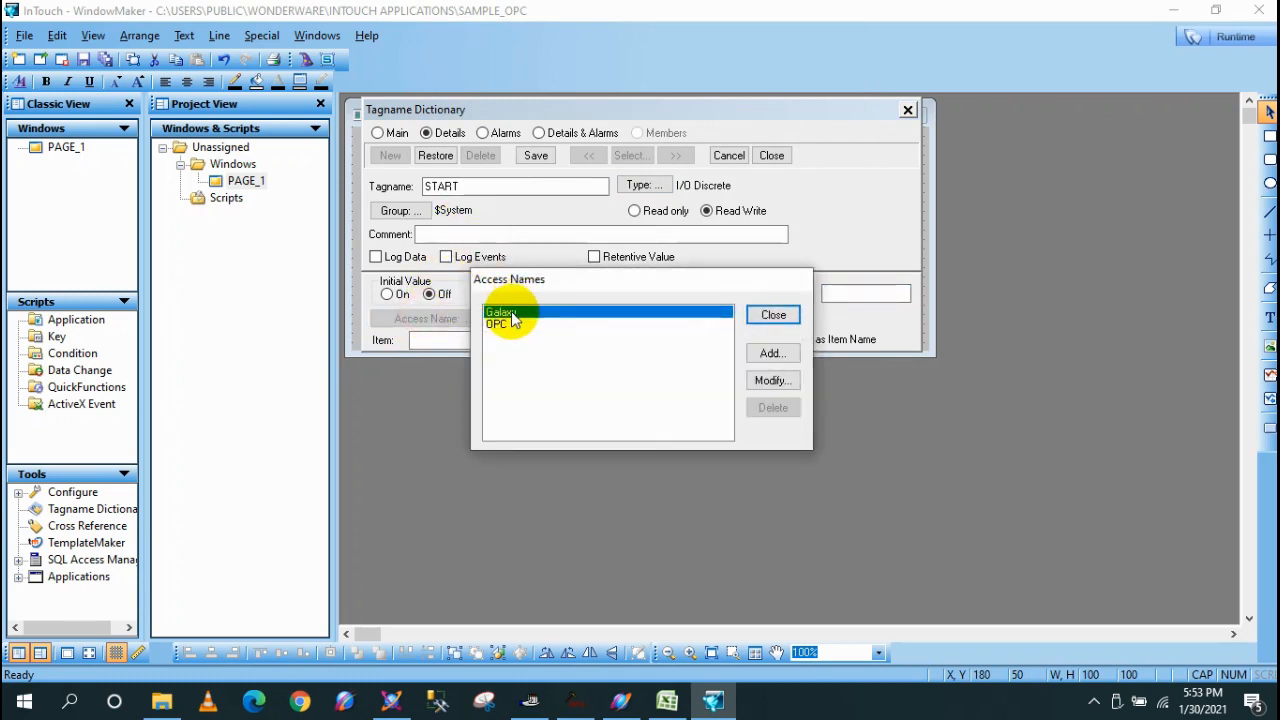
pyautogui.doubleClick(591, 316)
pyautogui.click(779, 280)
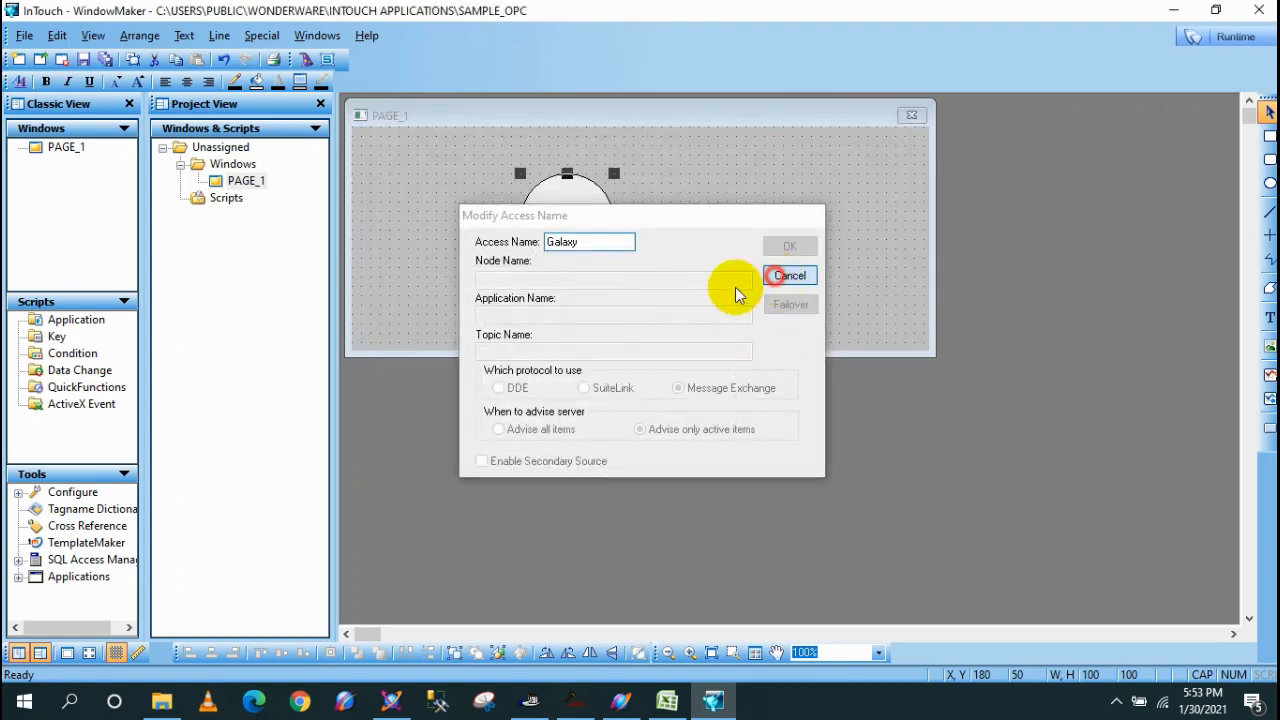
pyautogui.click(776, 316)
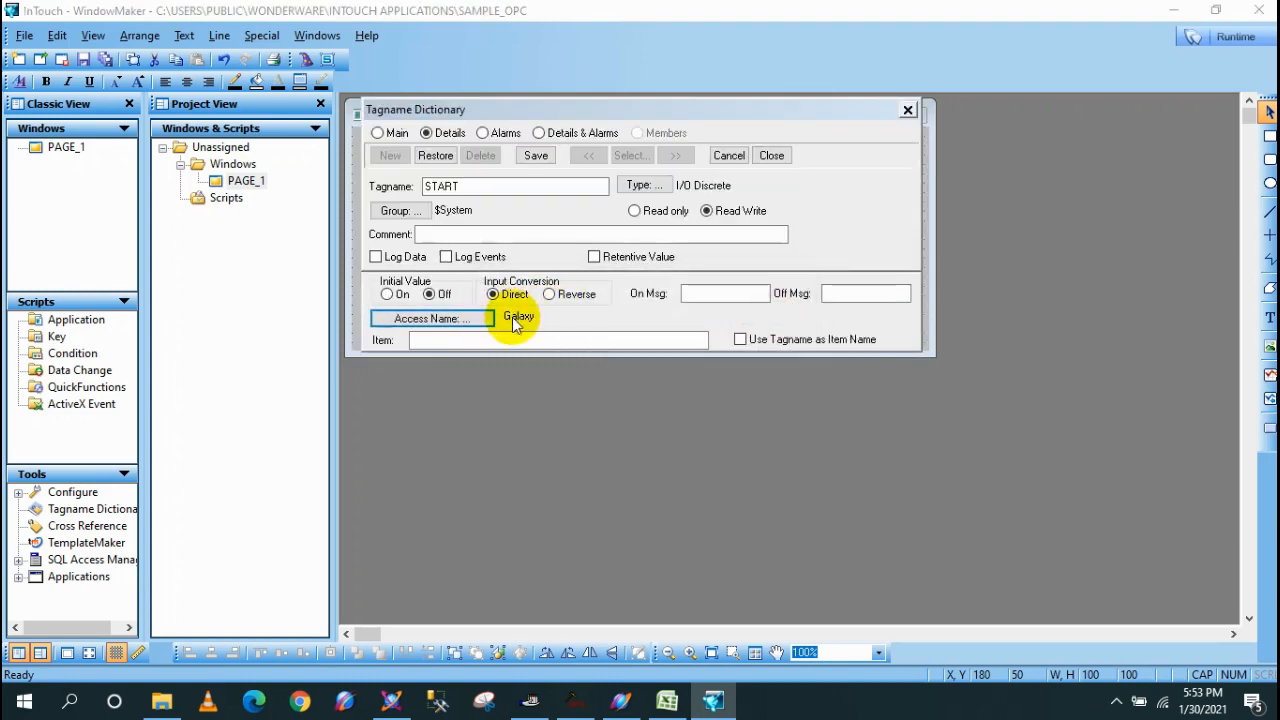
# Copy the object name Kepware_Data from the ArchestrA IDE into the START tag's item in WindowMaker, followed by a period.
pyautogui.click(441, 341)
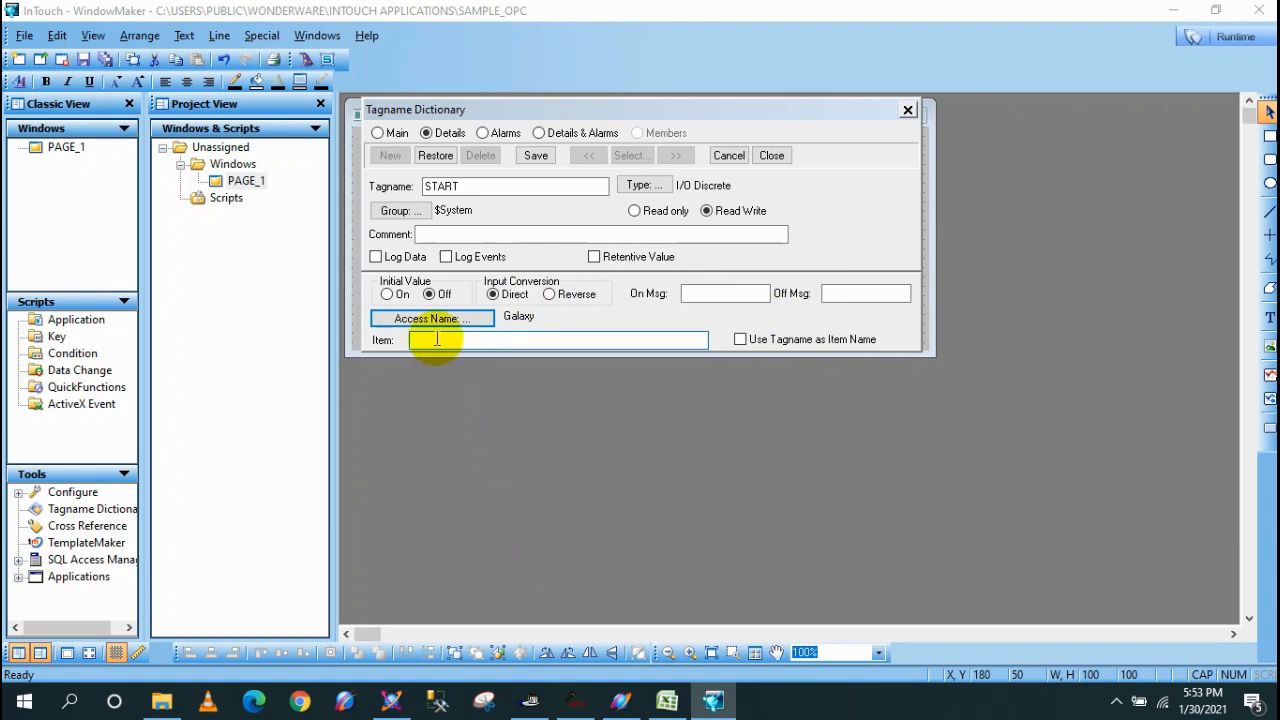
pyautogui.click(390, 706)
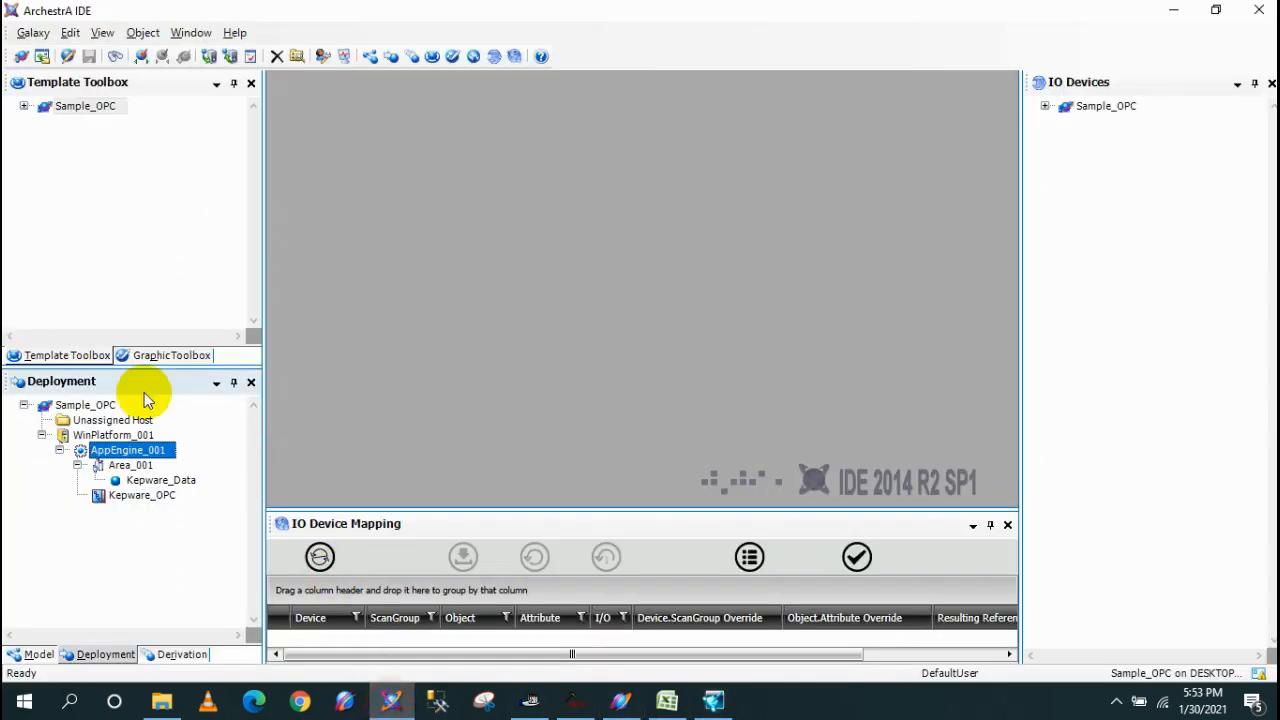
pyautogui.click(140, 481)
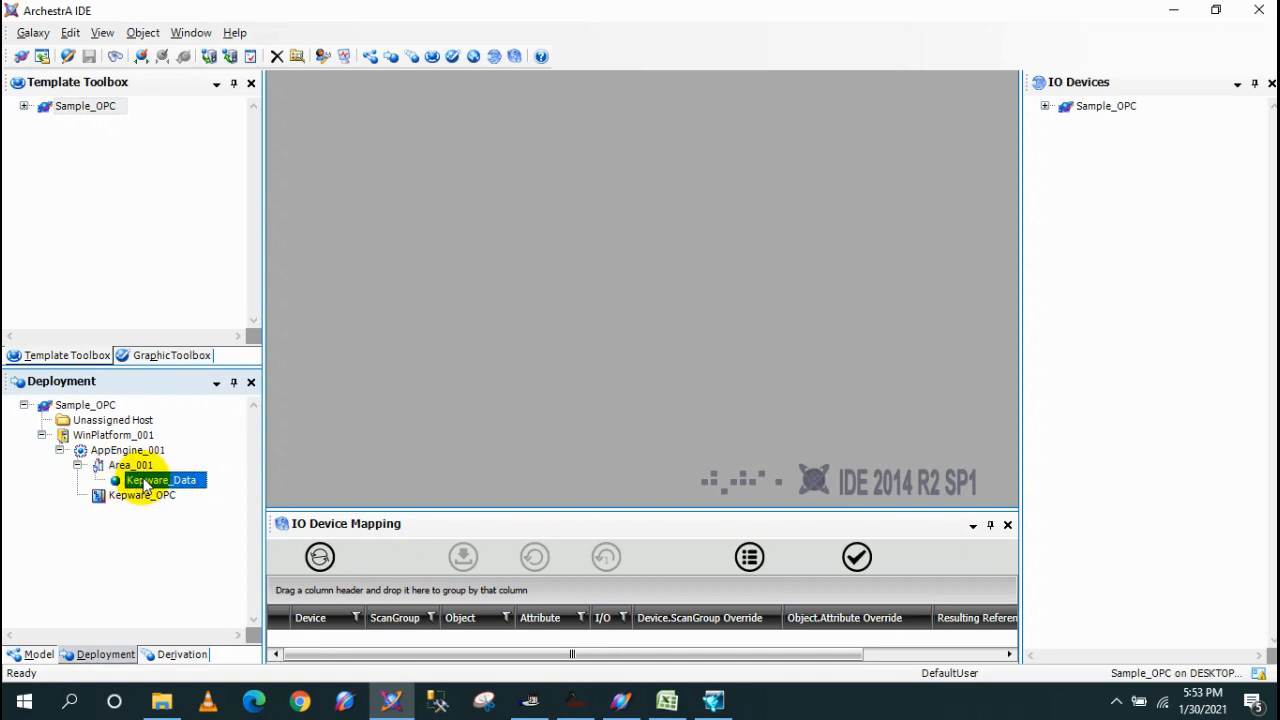
pyautogui.rightClick(152, 484)
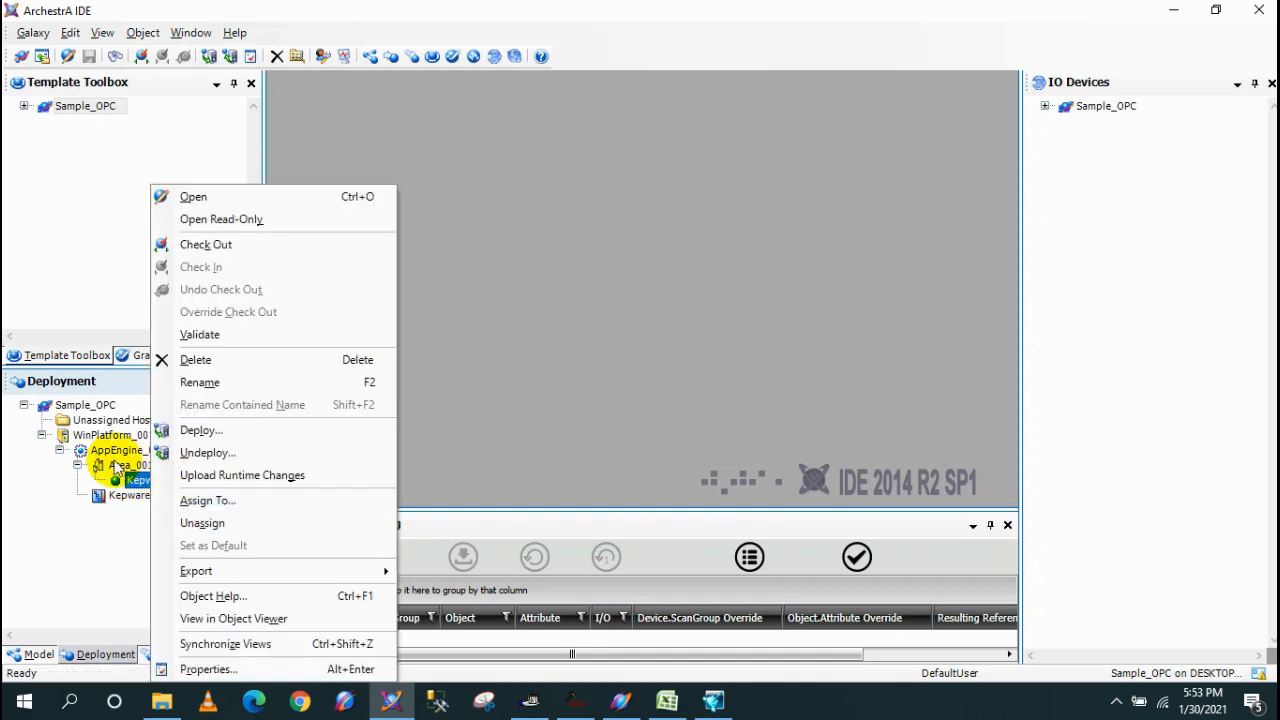
pyautogui.click(133, 486)
pyautogui.click(160, 480)
pyautogui.hotkey('ctrl', 'c')
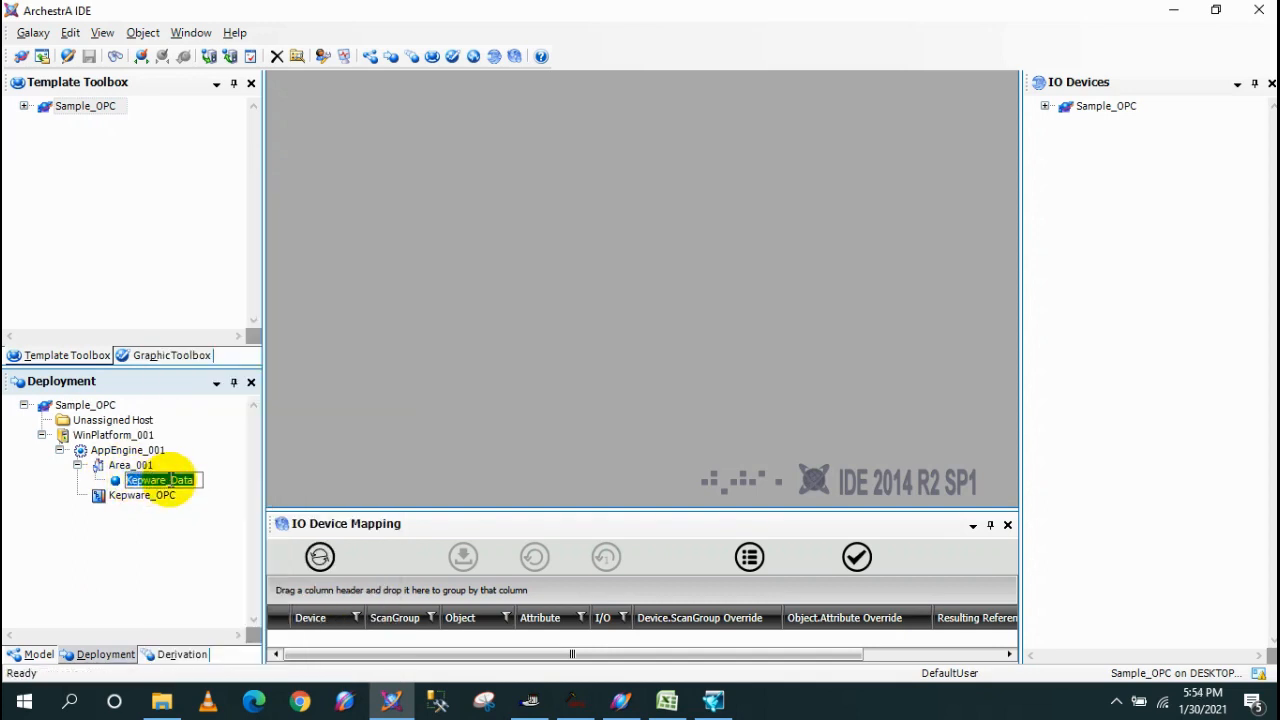
pyautogui.click(713, 701)
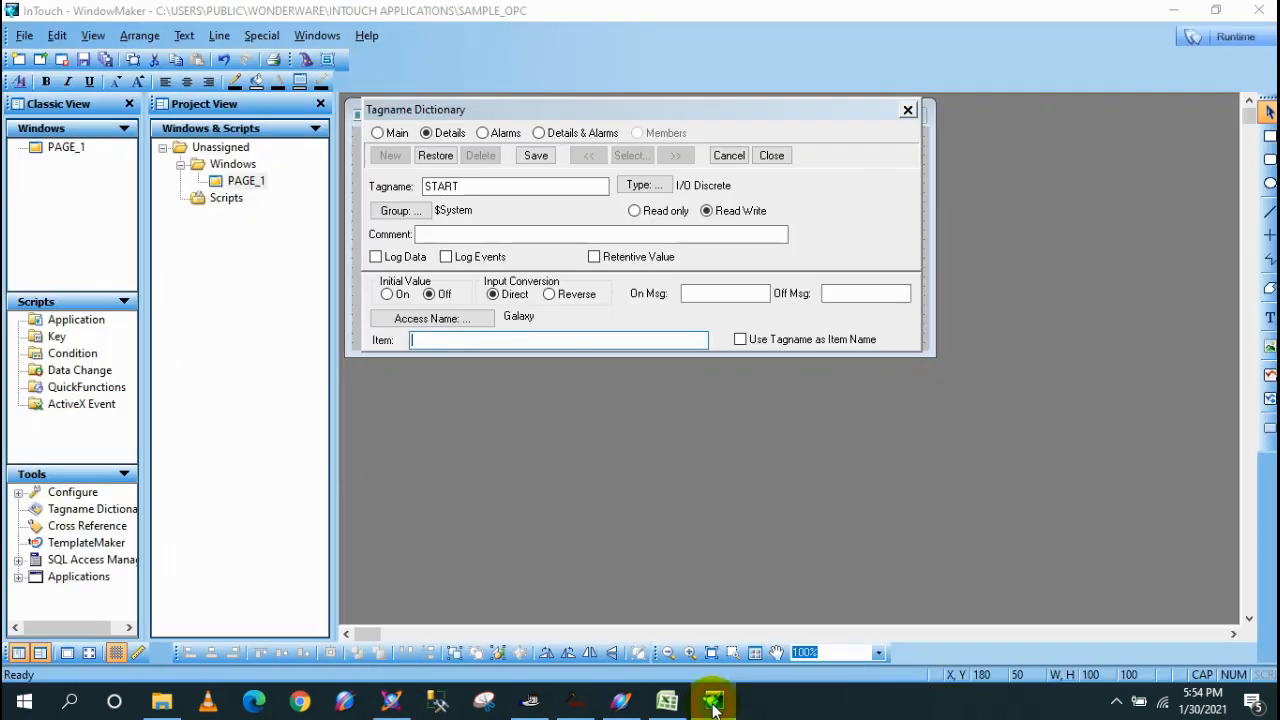
pyautogui.hotkey('ctrl', 'v')
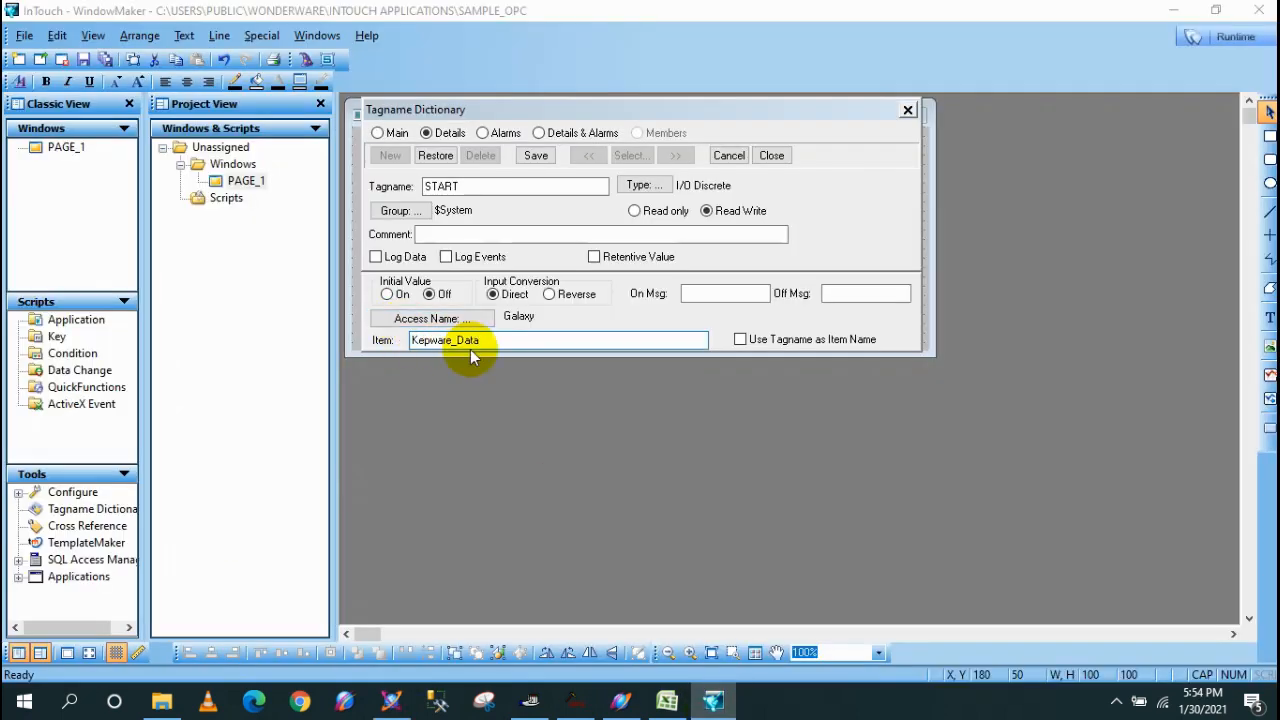
pyautogui.write('.')
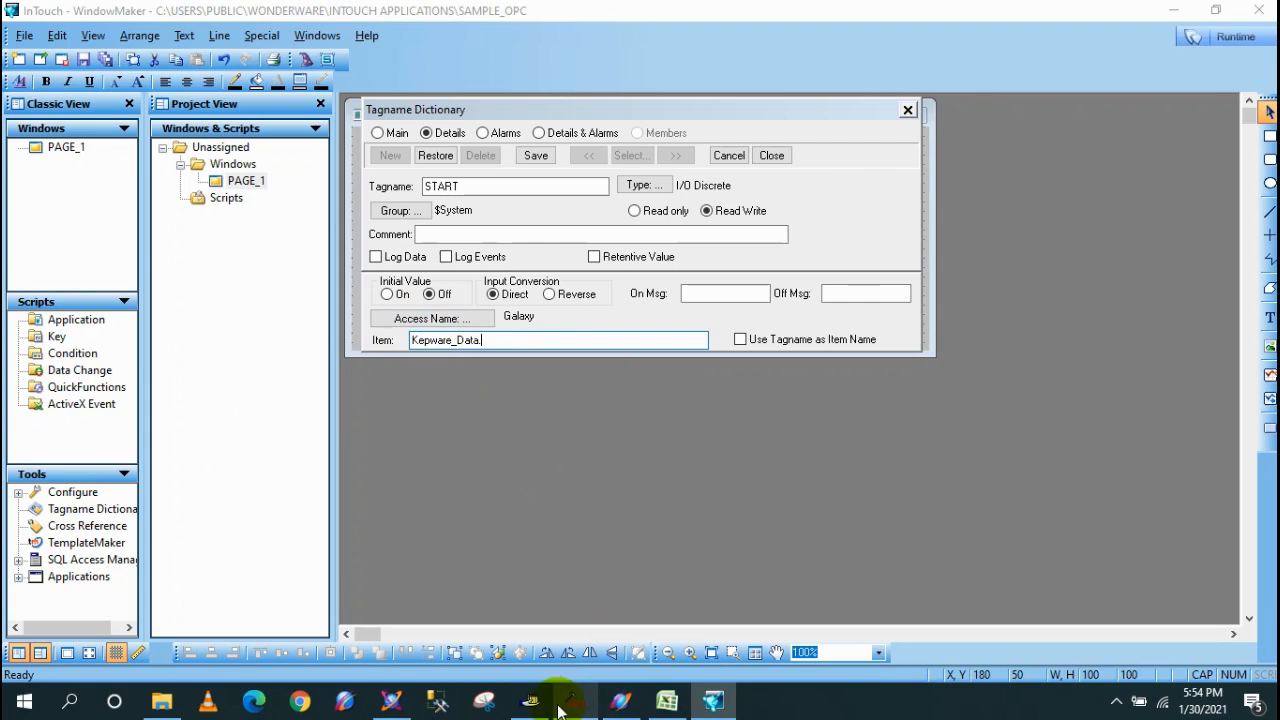
# Open the Kepware_Data object in the ArchestrA IDE and check the names of its START and STOP attributes.
pyautogui.click(388, 703)
pyautogui.doubleClick(163, 482)
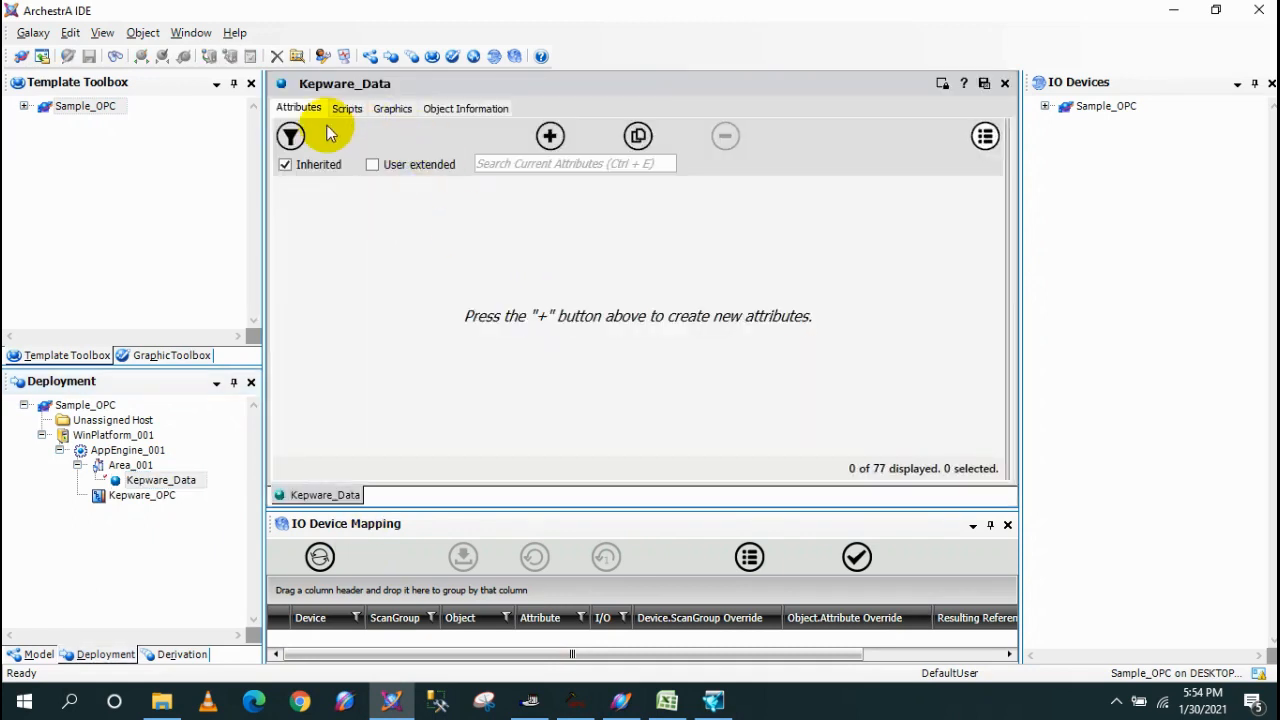
pyautogui.click(380, 220)
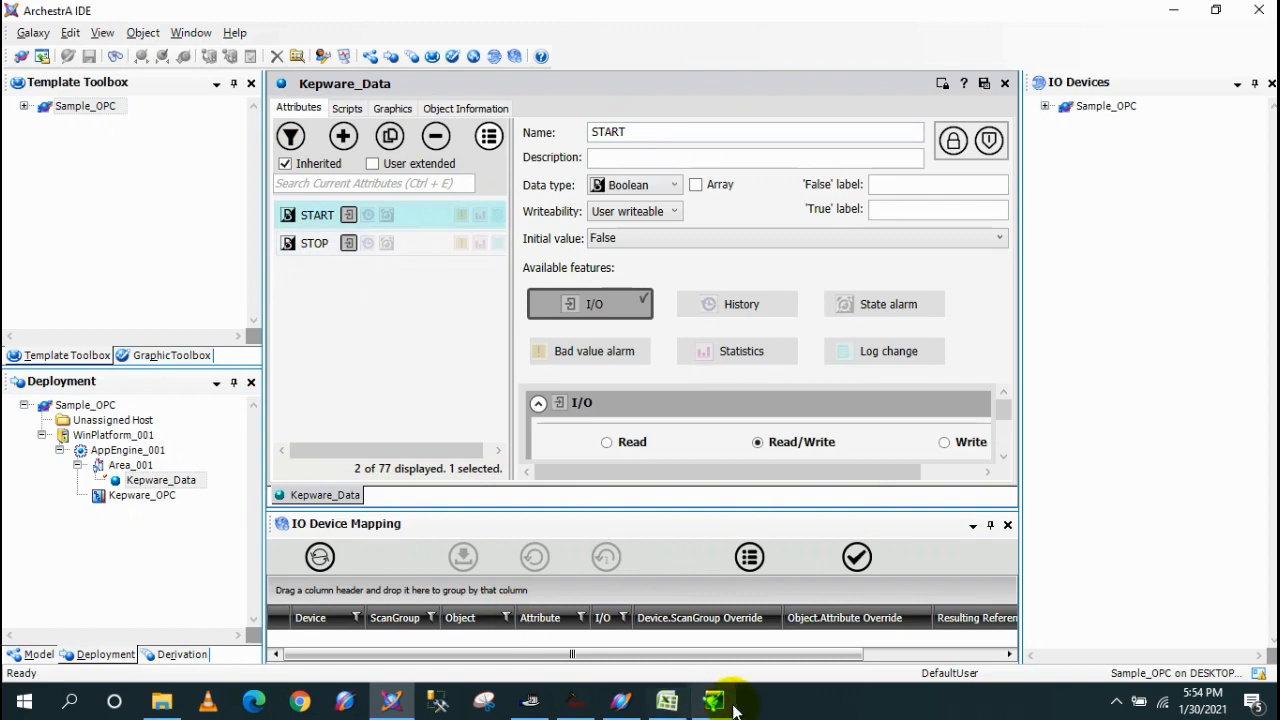
pyautogui.click(423, 243)
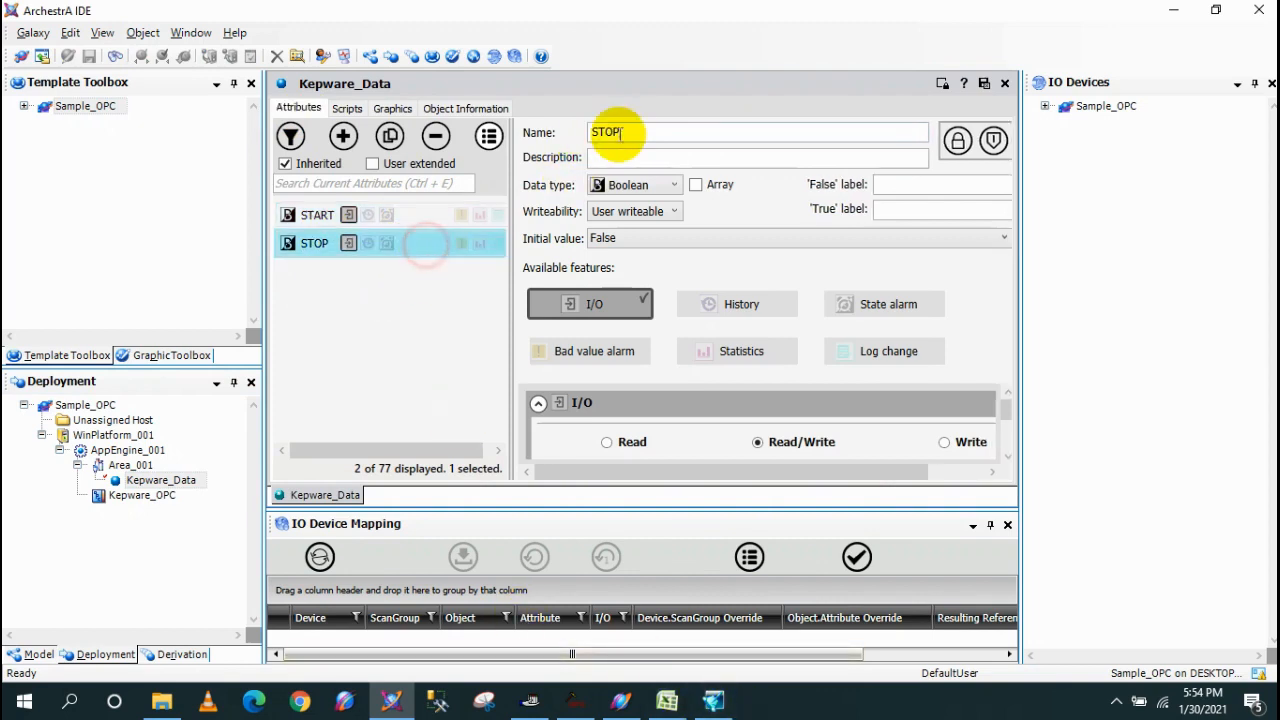
# Complete the START tag's item as Kepware_Data.START in WindowMaker, then save the tag and close its definition.
pyautogui.click(447, 212)
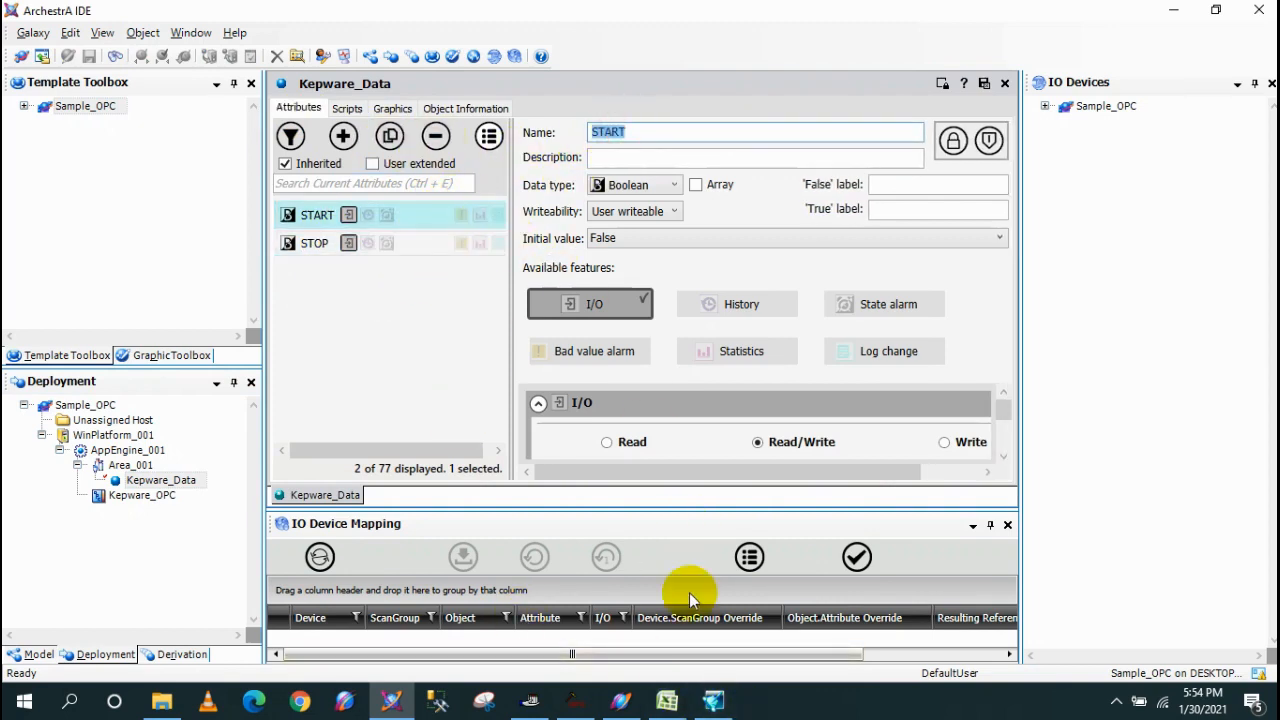
pyautogui.click(713, 700)
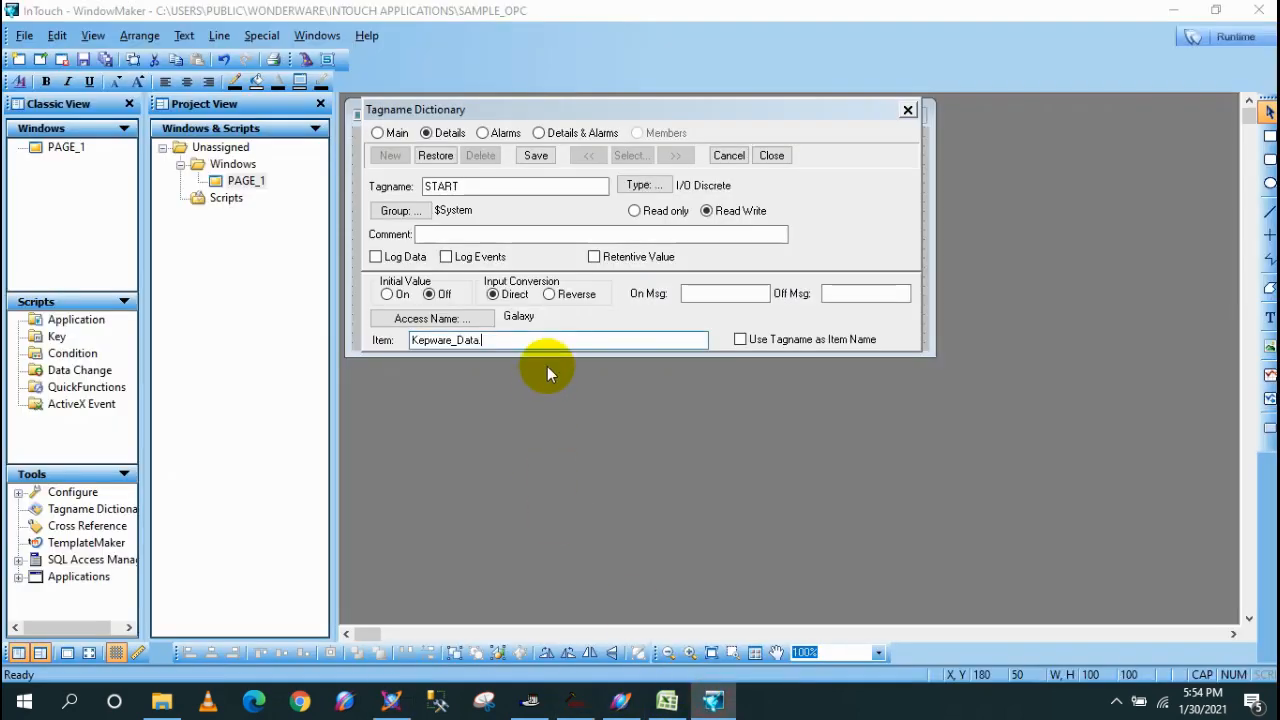
pyautogui.write('START')
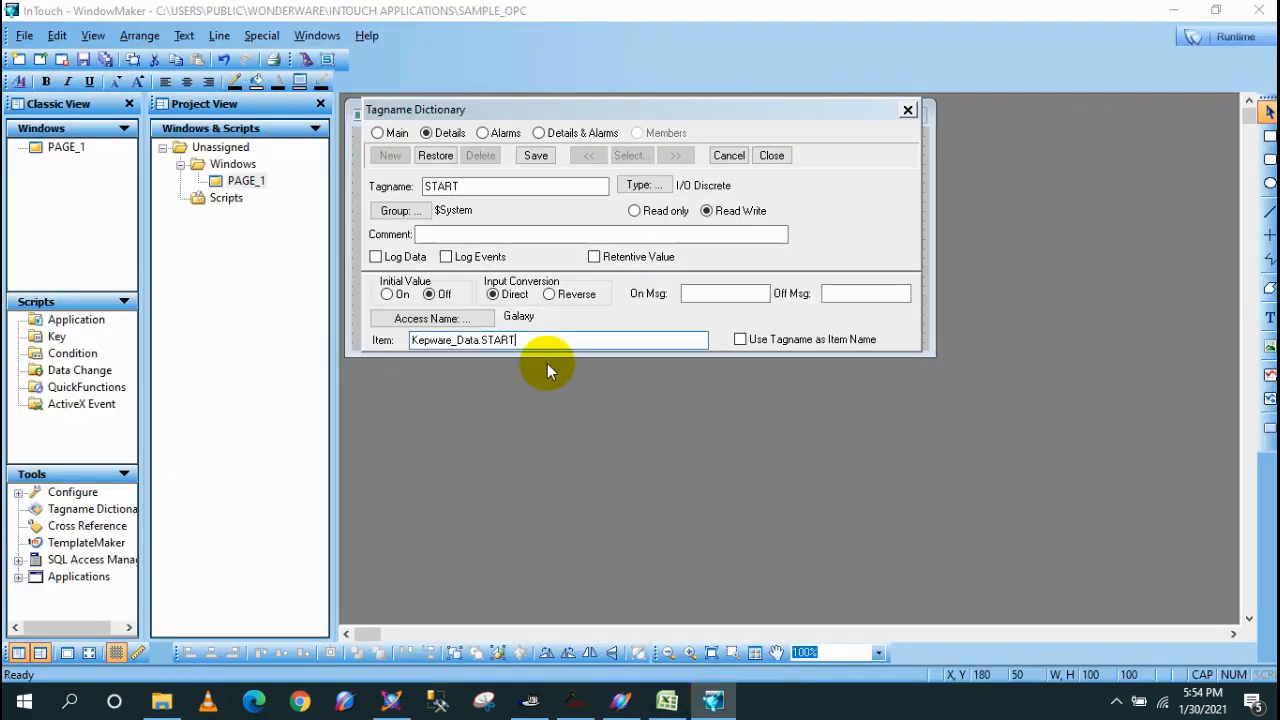
pyautogui.click(535, 157)
pyautogui.click(773, 157)
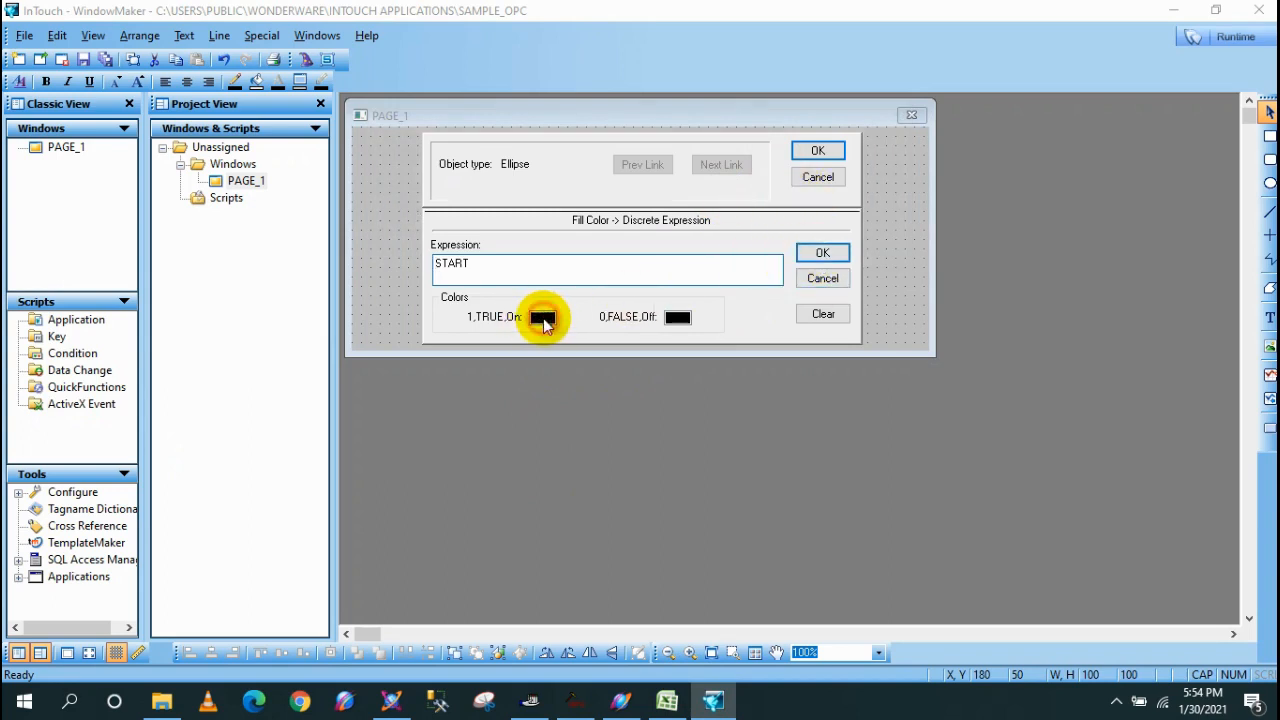
# Set the circle's discrete fill colors to green for true and red for false, and accept the link.
pyautogui.click(542, 318)
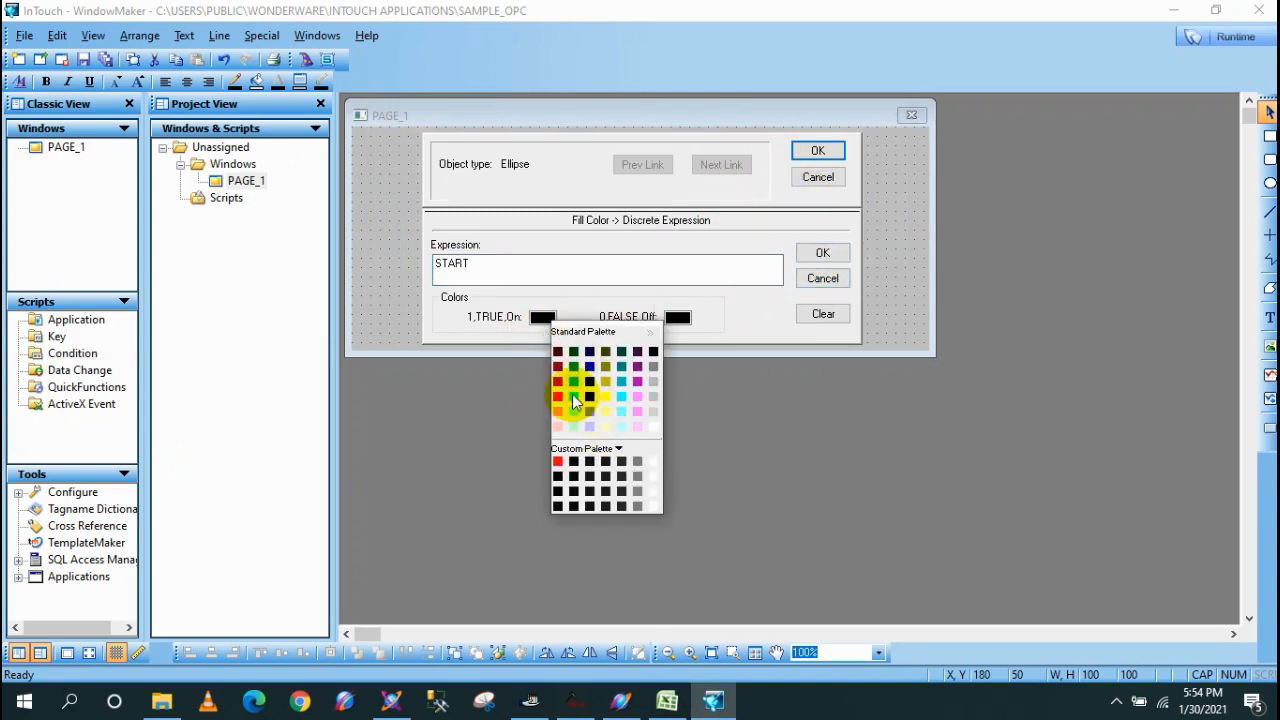
pyautogui.click(574, 397)
pyautogui.click(677, 317)
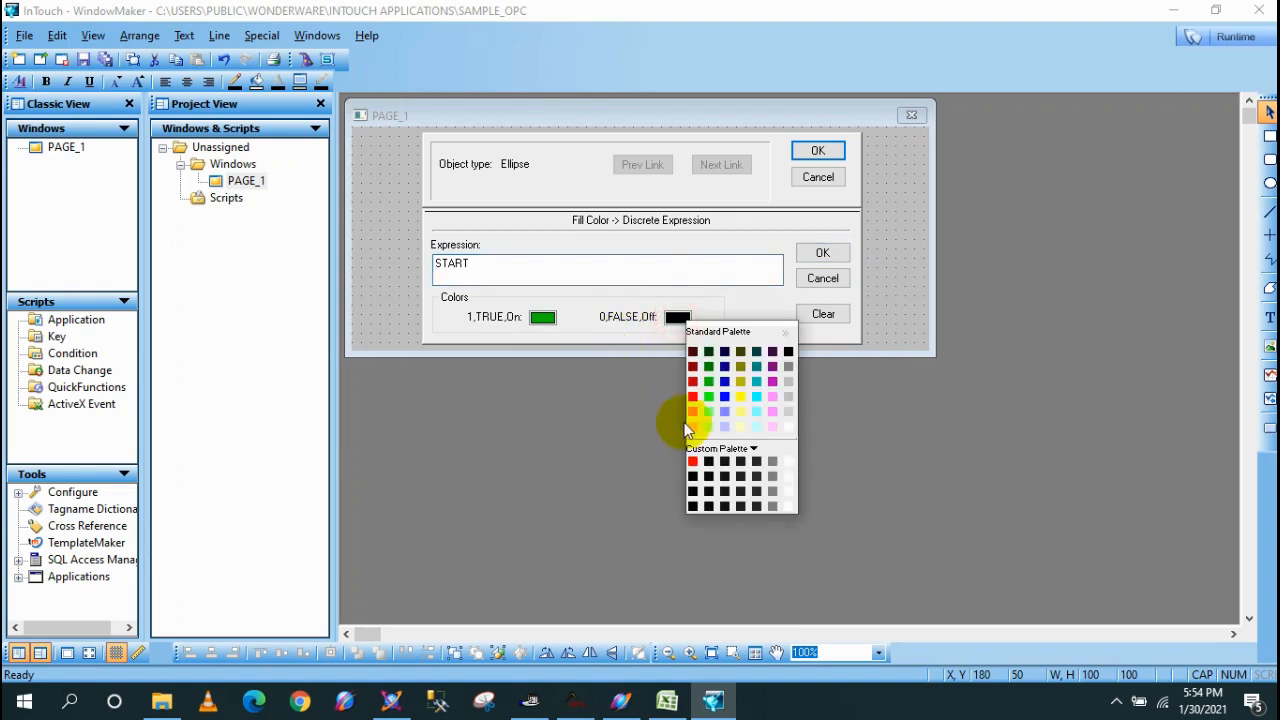
pyautogui.click(694, 384)
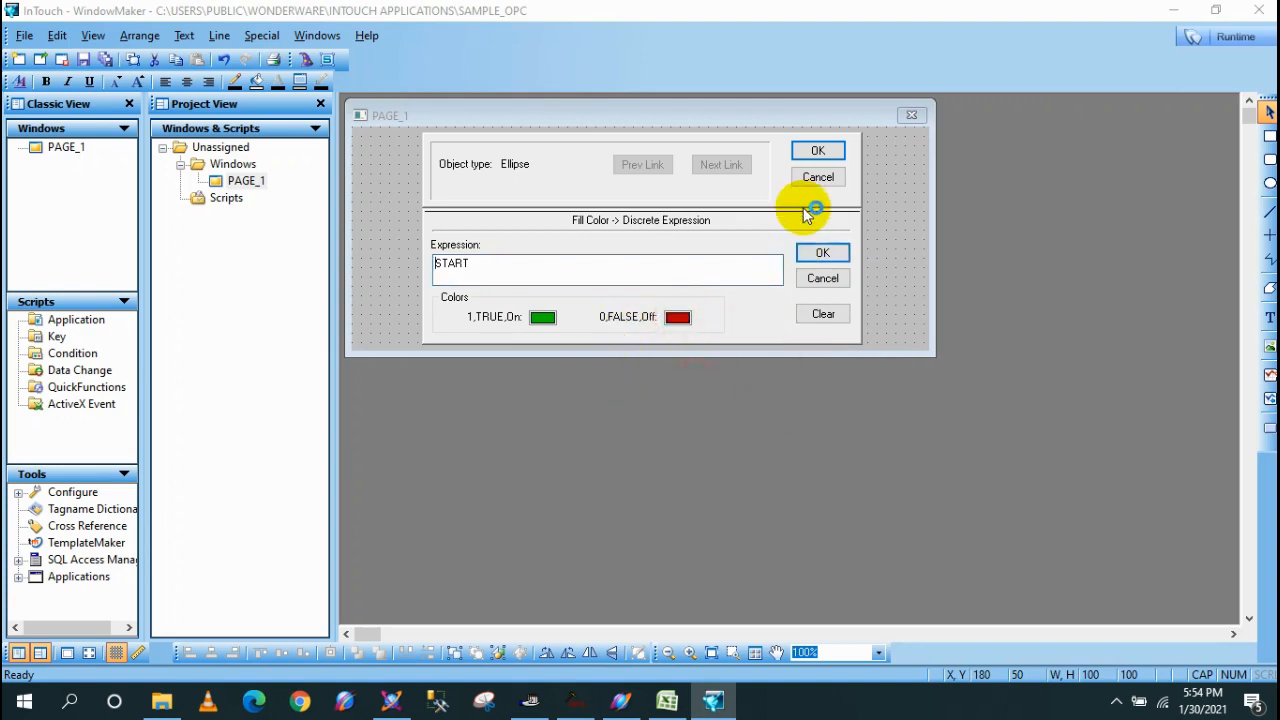
pyautogui.click(821, 254)
pyautogui.click(822, 152)
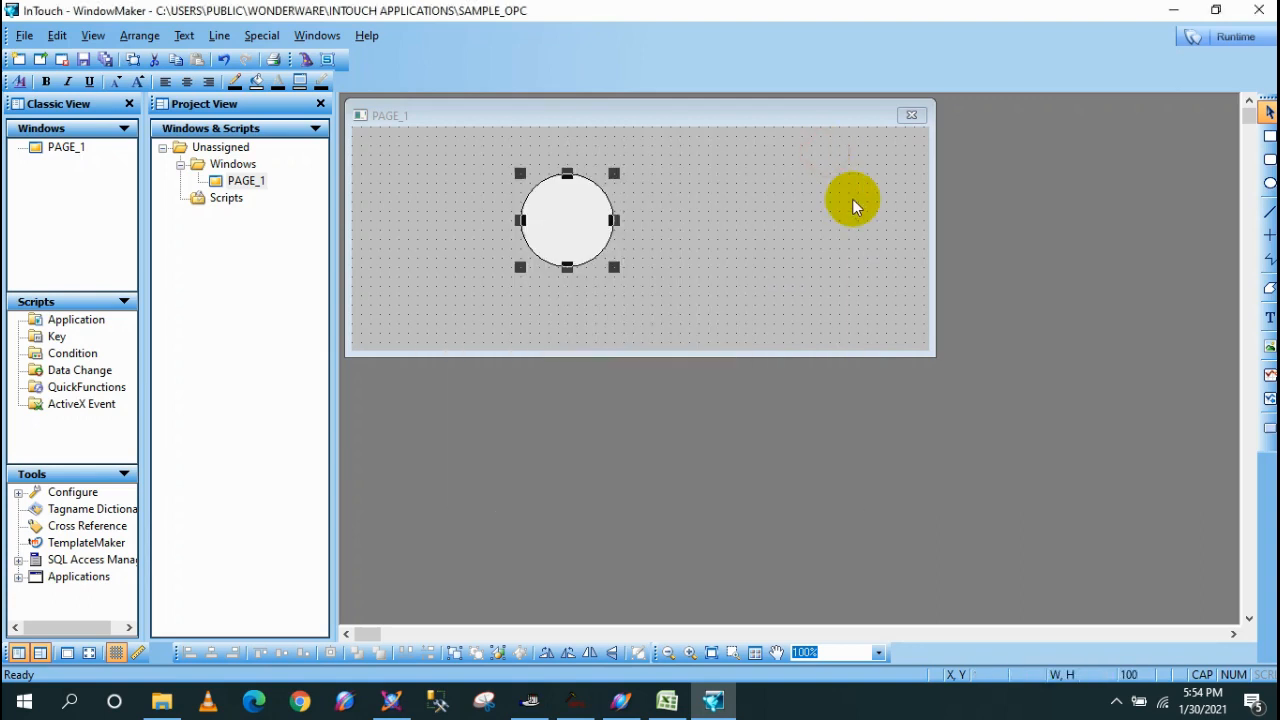
# Run PAGE_1 in WindowViewer and place a reduced Excel Book1 window beside it.
pyautogui.click(1238, 38)
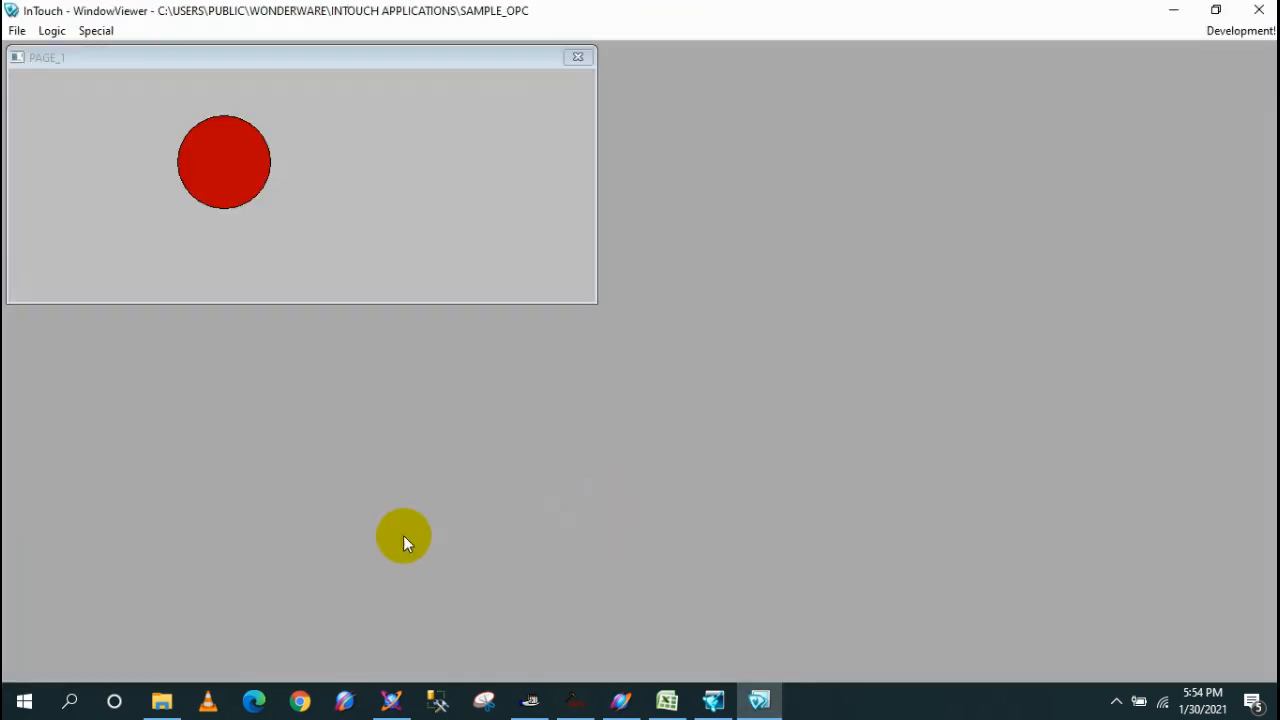
pyautogui.click(670, 703)
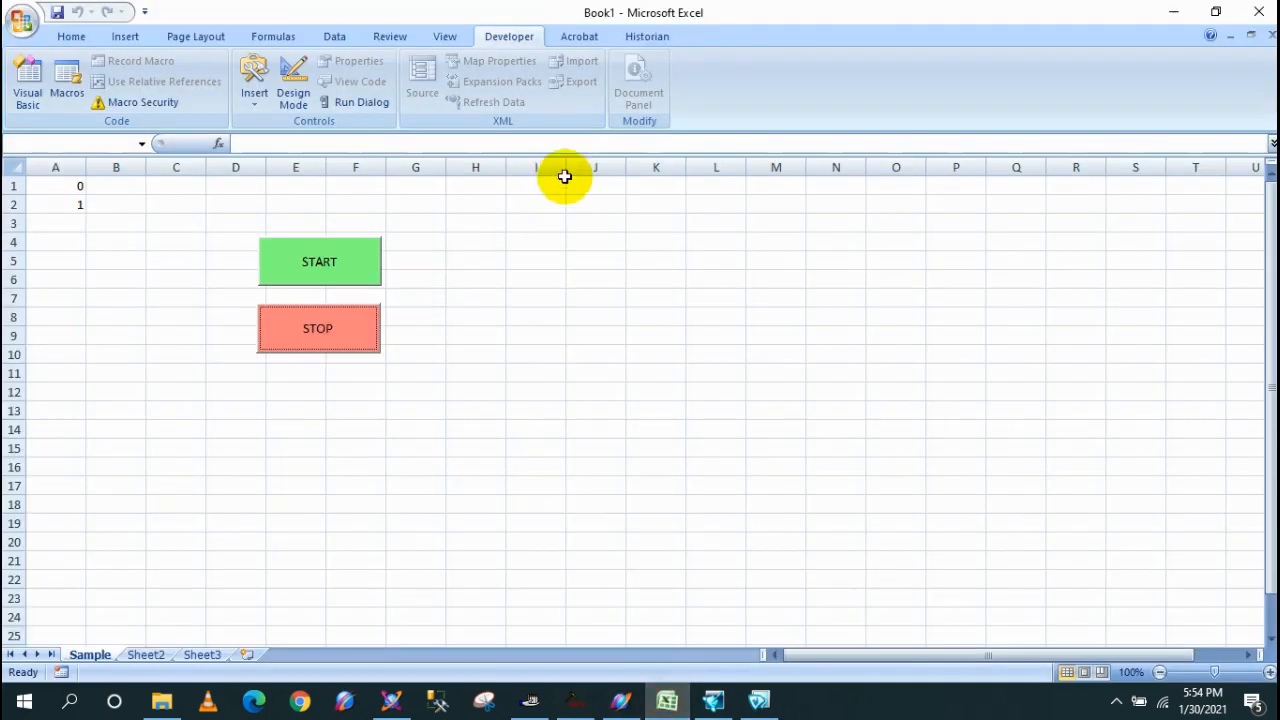
pyautogui.click(1215, 11)
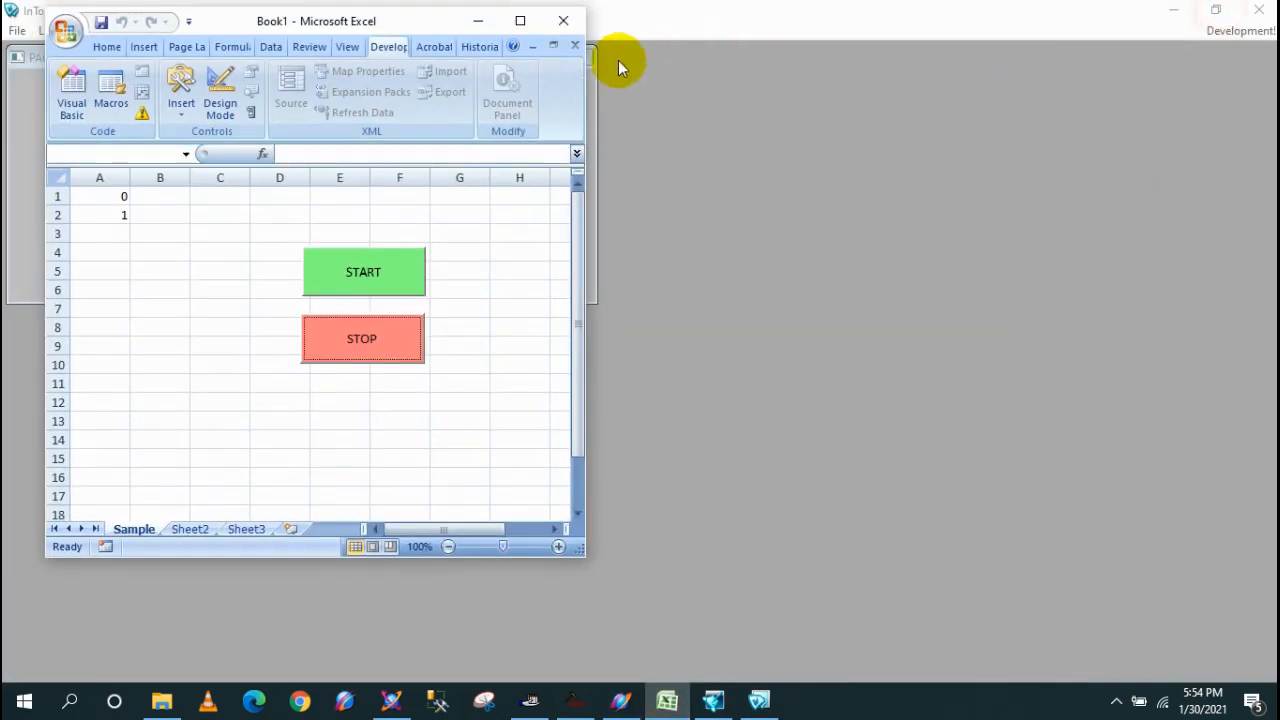
pyautogui.moveTo(422, 28); pyautogui.dragTo(1023, 38)
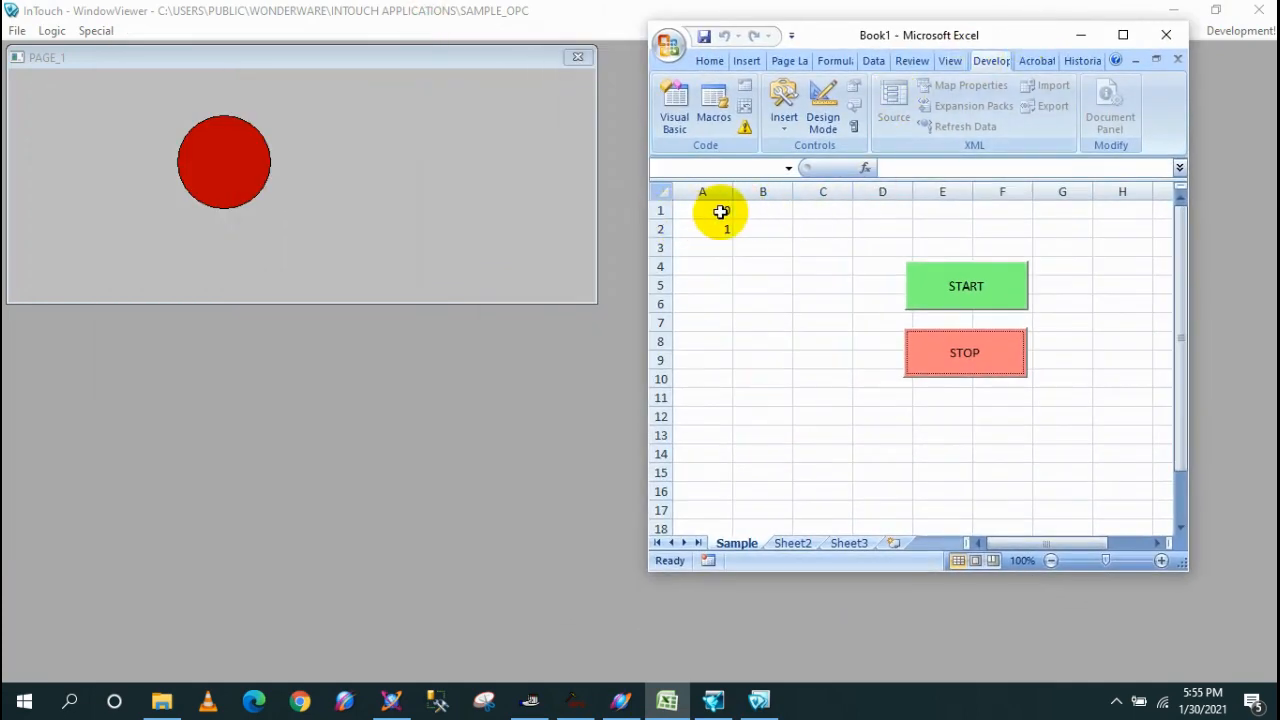
# Alternate the START and STOP buttons on the Excel sheet to test the circle's color response in PAGE_1.
pyautogui.click(962, 289)
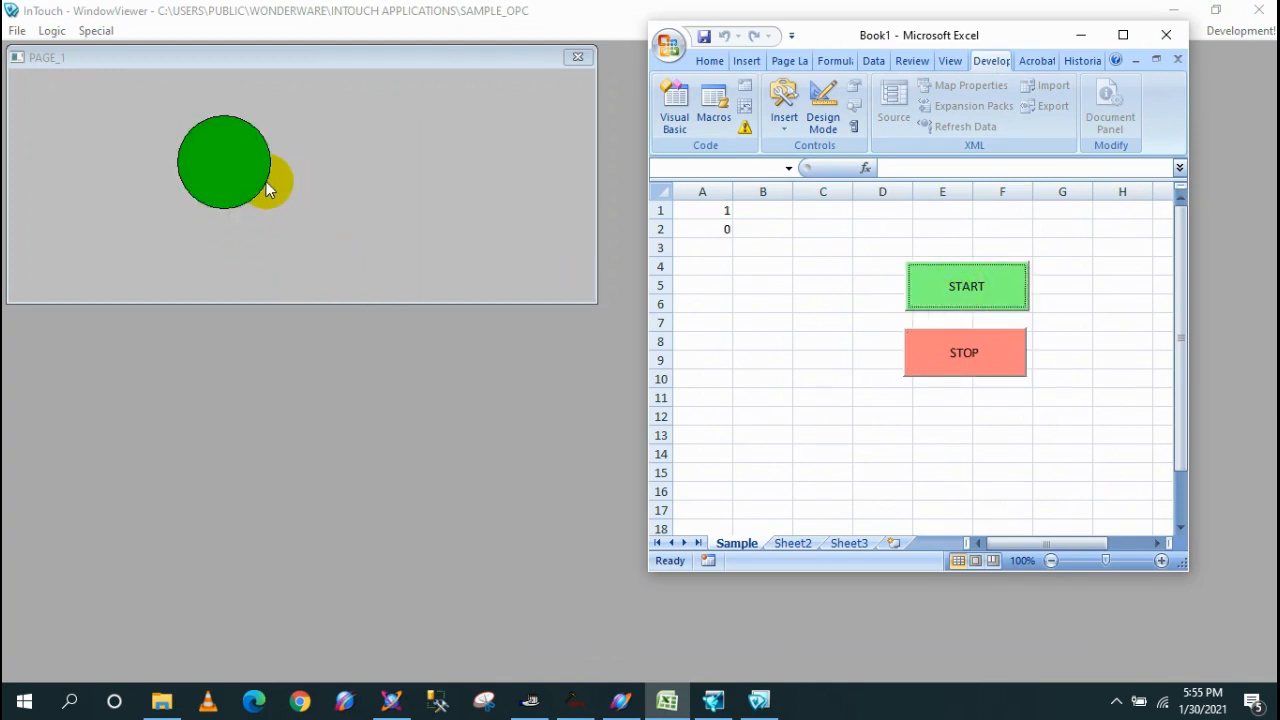
pyautogui.click(981, 350)
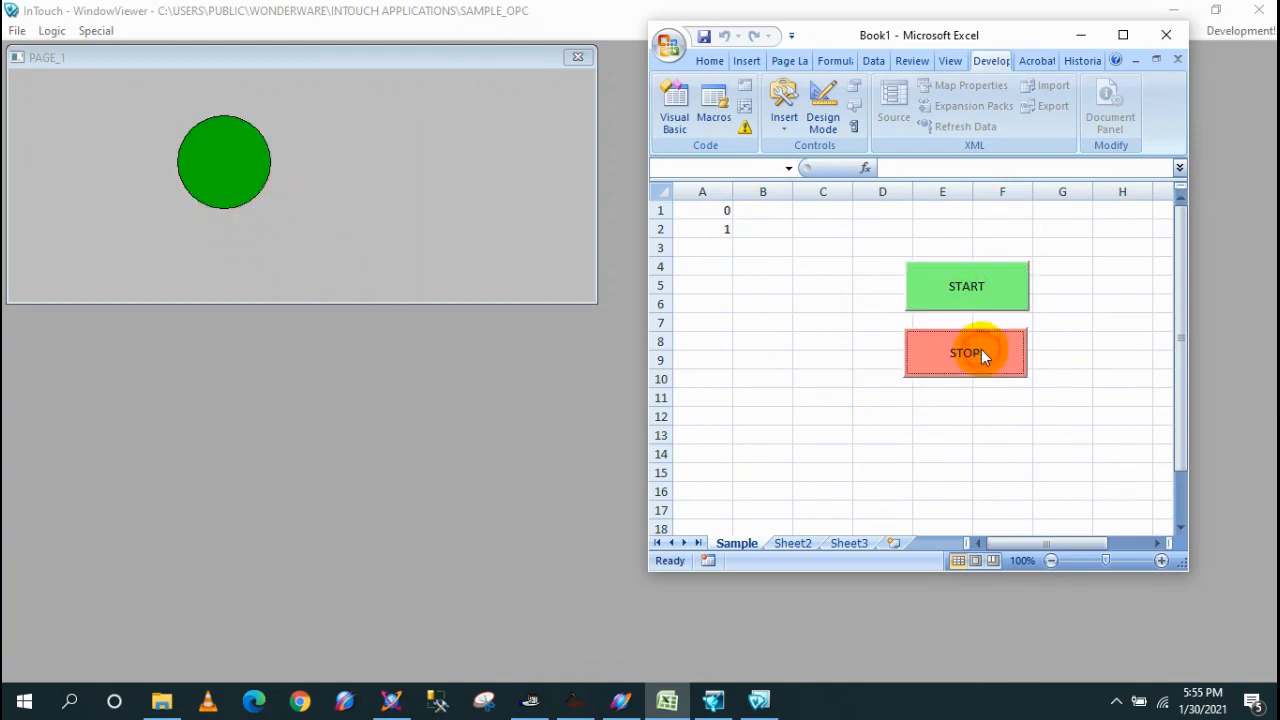
pyautogui.click(966, 300)
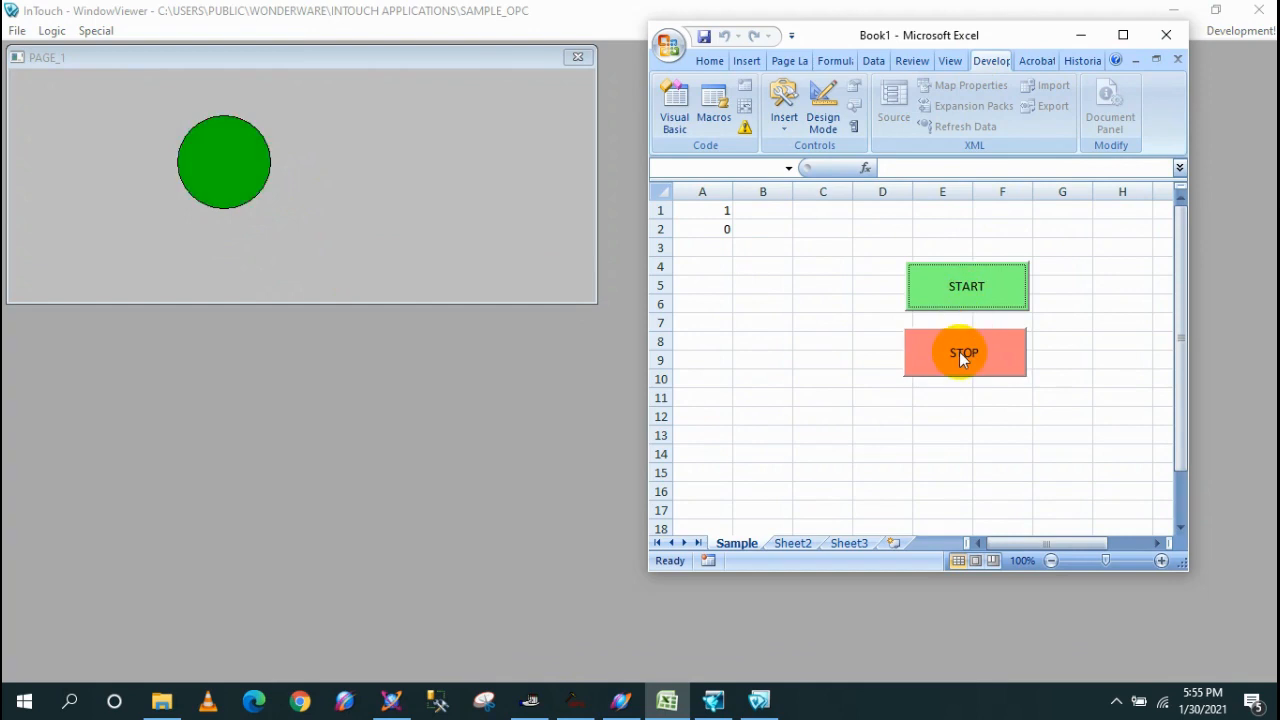
pyautogui.click(959, 351)
pyautogui.click(963, 289)
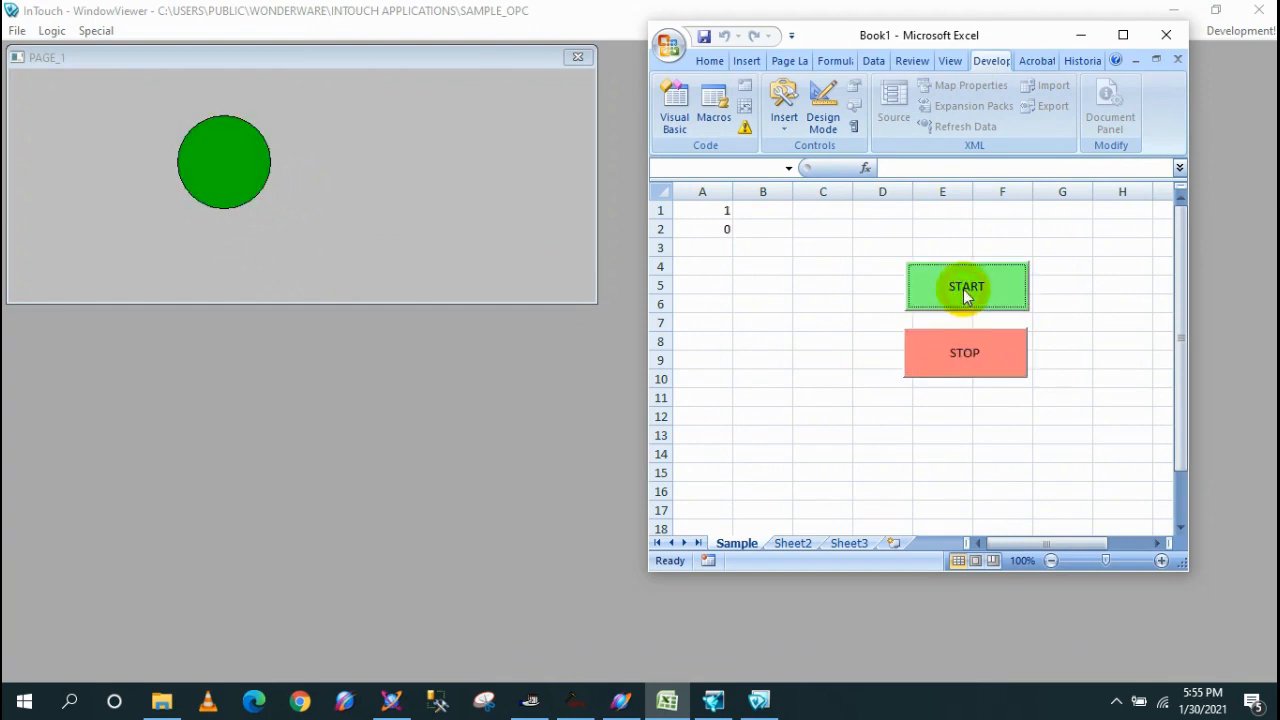
pyautogui.click(964, 352)
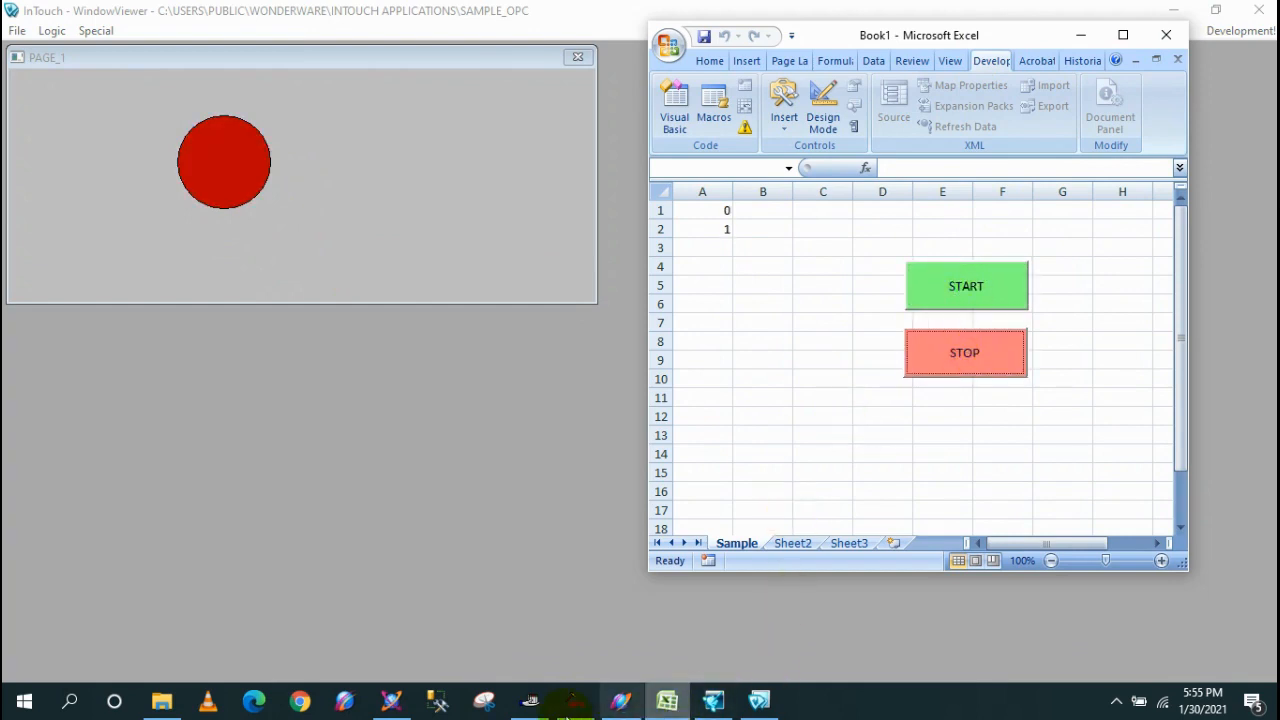
# Place OPC Quick Client below PAGE_1 and toggle START and STOP in Excel to compare the tag values with the circle.
pyautogui.click(568, 703)
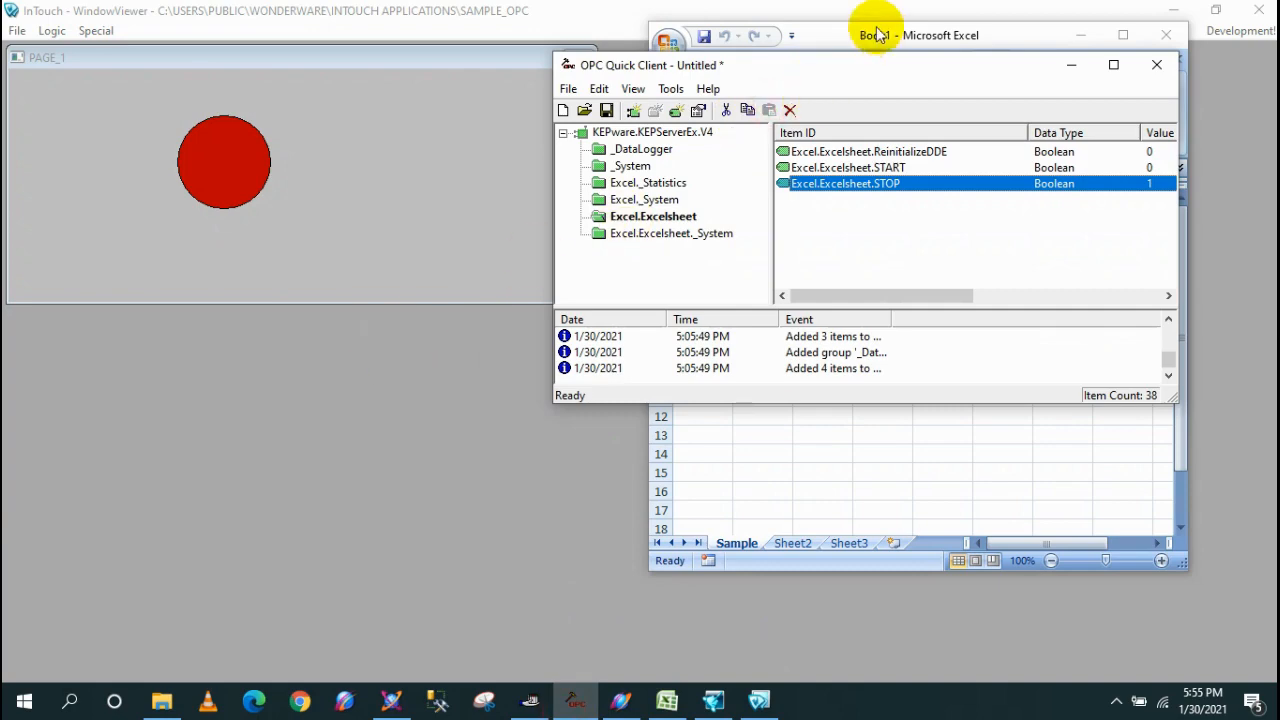
pyautogui.moveTo(848, 84); pyautogui.dragTo(336, 313)
pyautogui.click(957, 287)
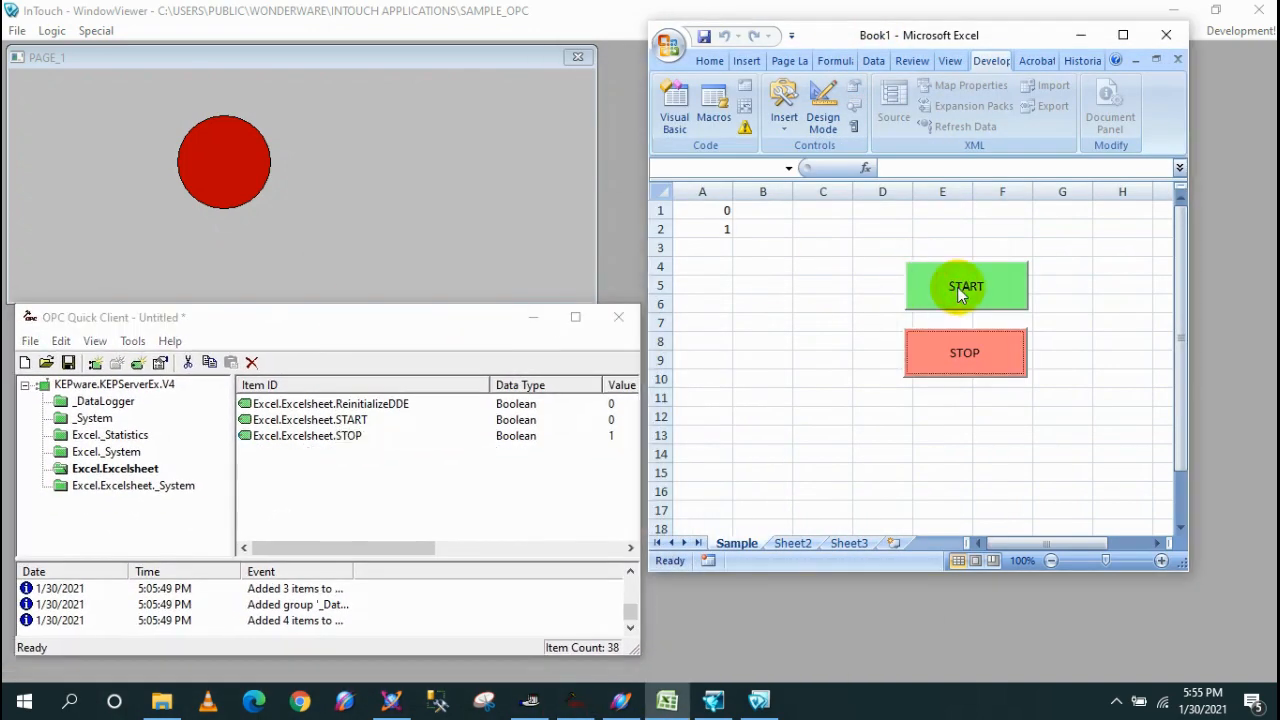
pyautogui.click(955, 364)
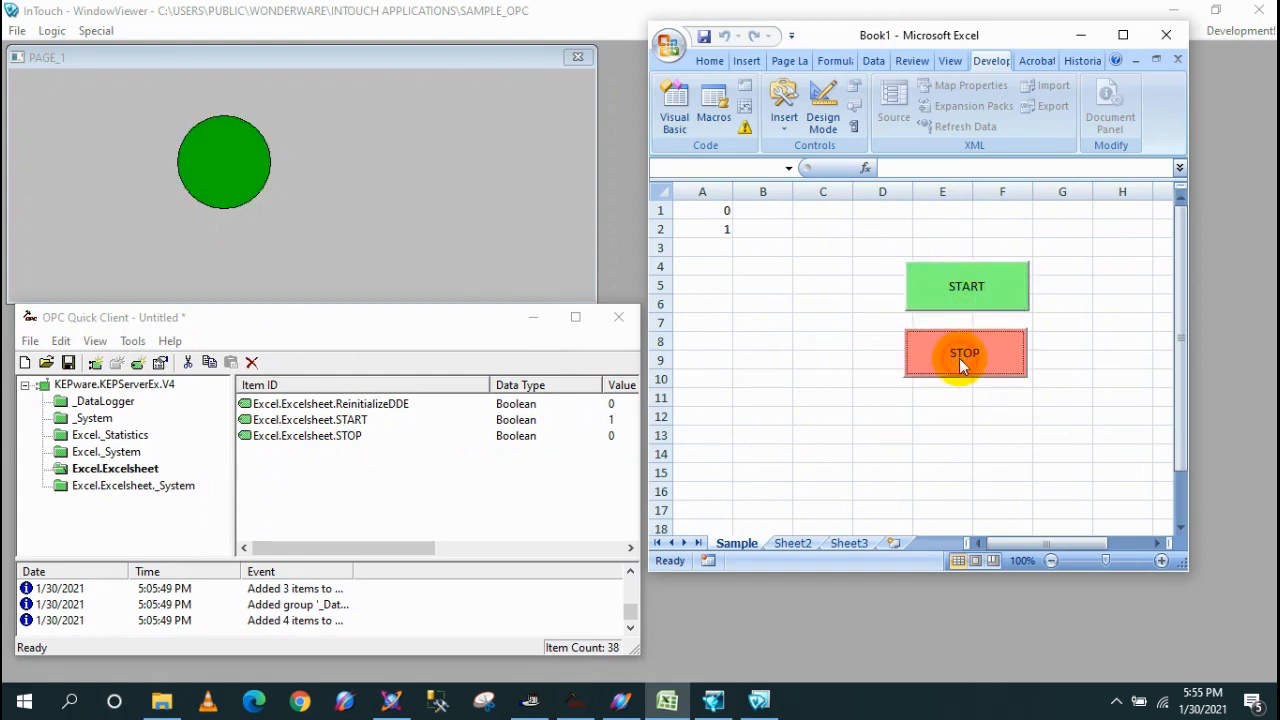
pyautogui.click(960, 302)
pyautogui.click(973, 348)
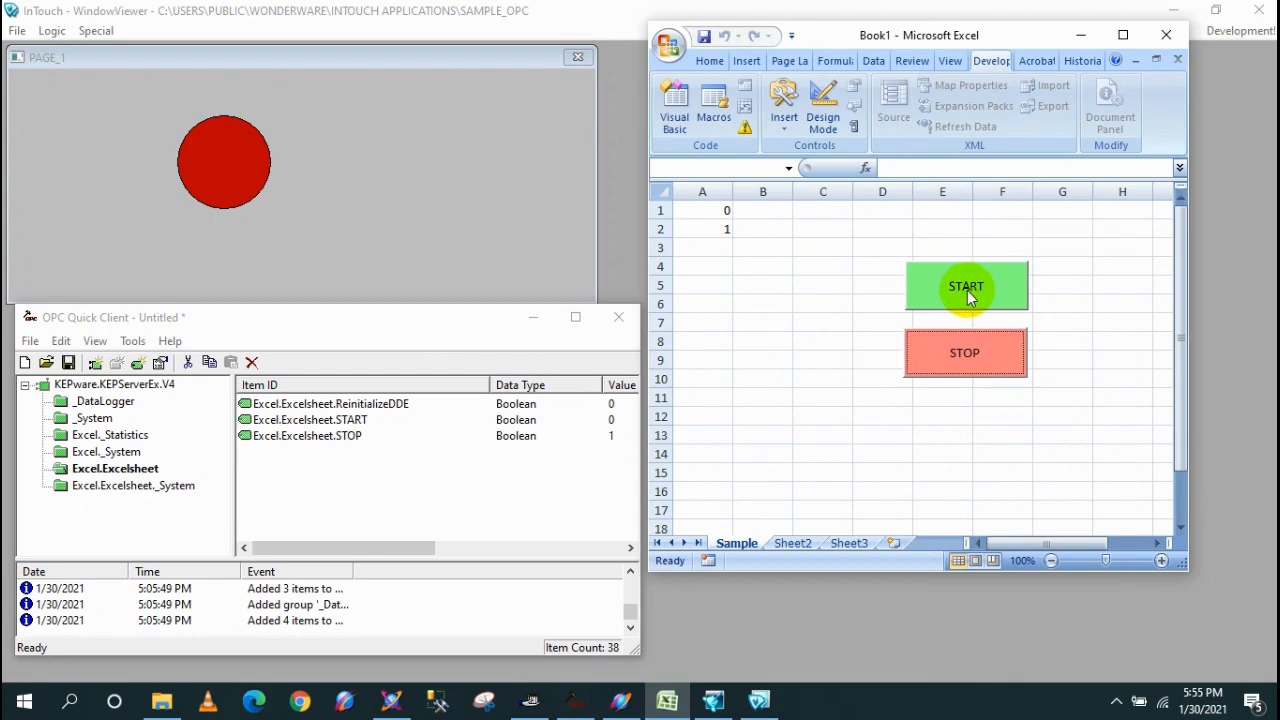
# Return to WindowMaker and replace the circle's discrete fill color expression with the prefix Galaxy:.
pyautogui.click(391, 186)
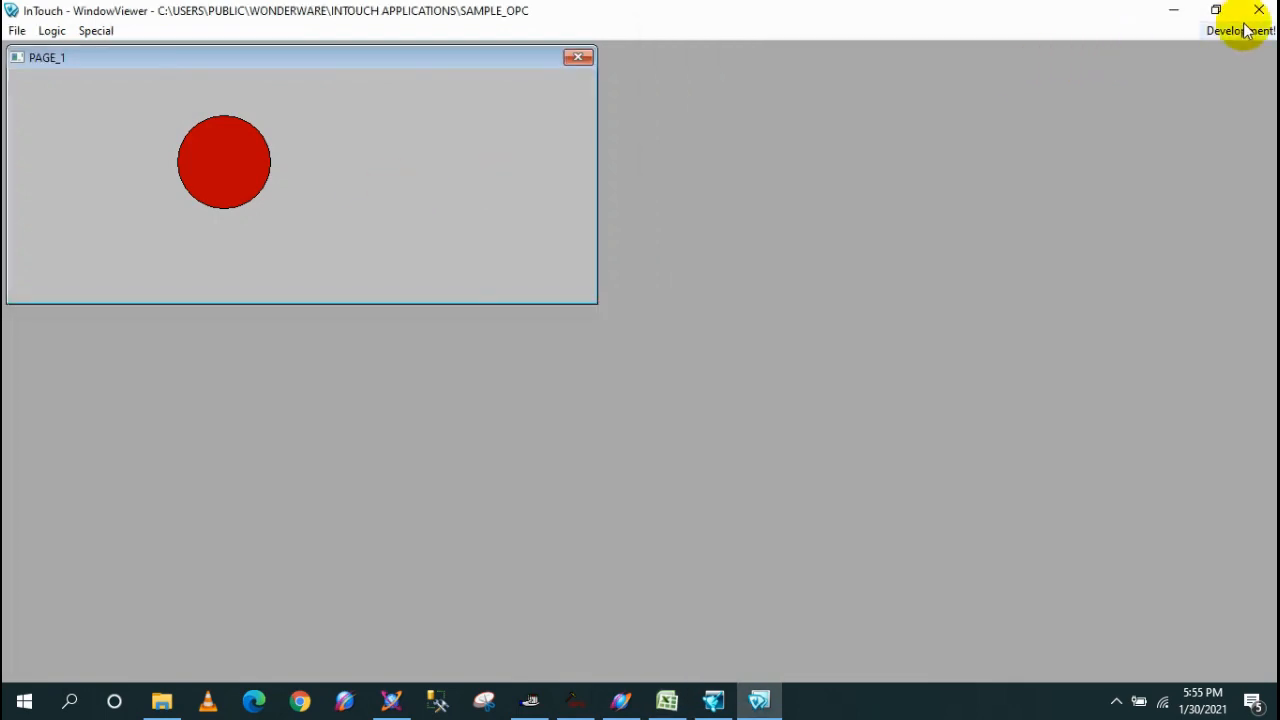
pyautogui.click(1240, 30)
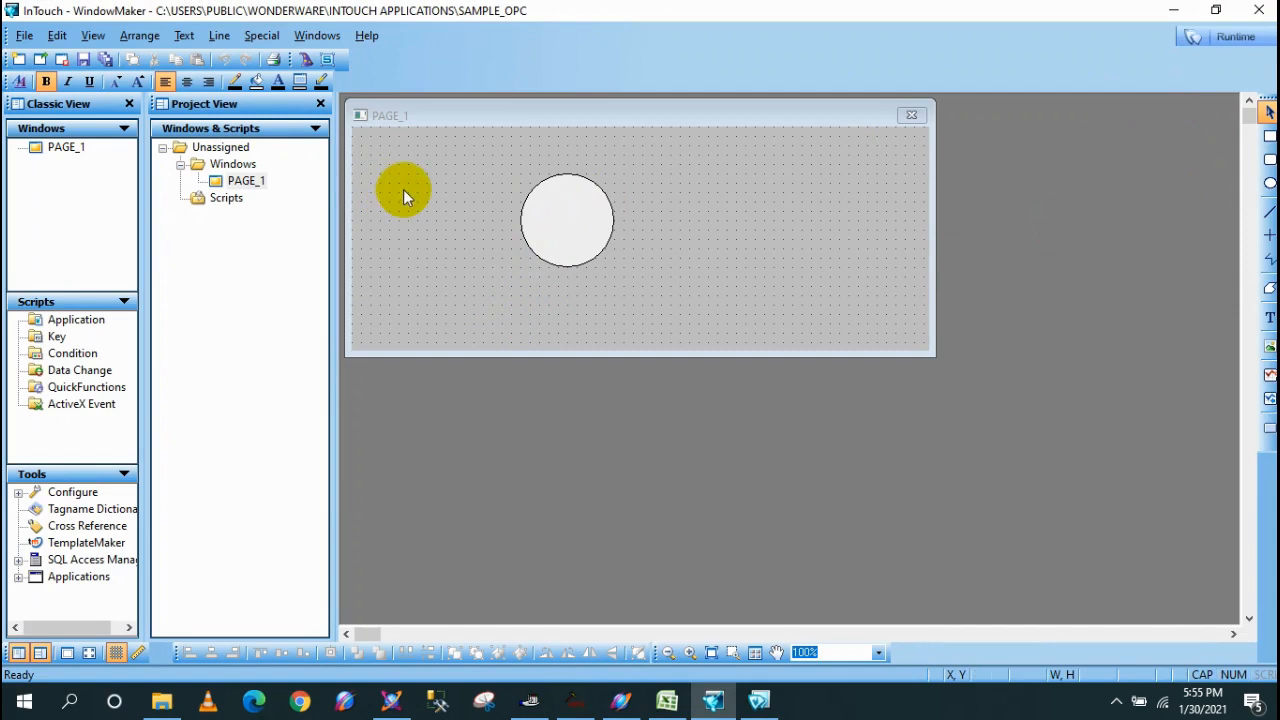
pyautogui.doubleClick(578, 224)
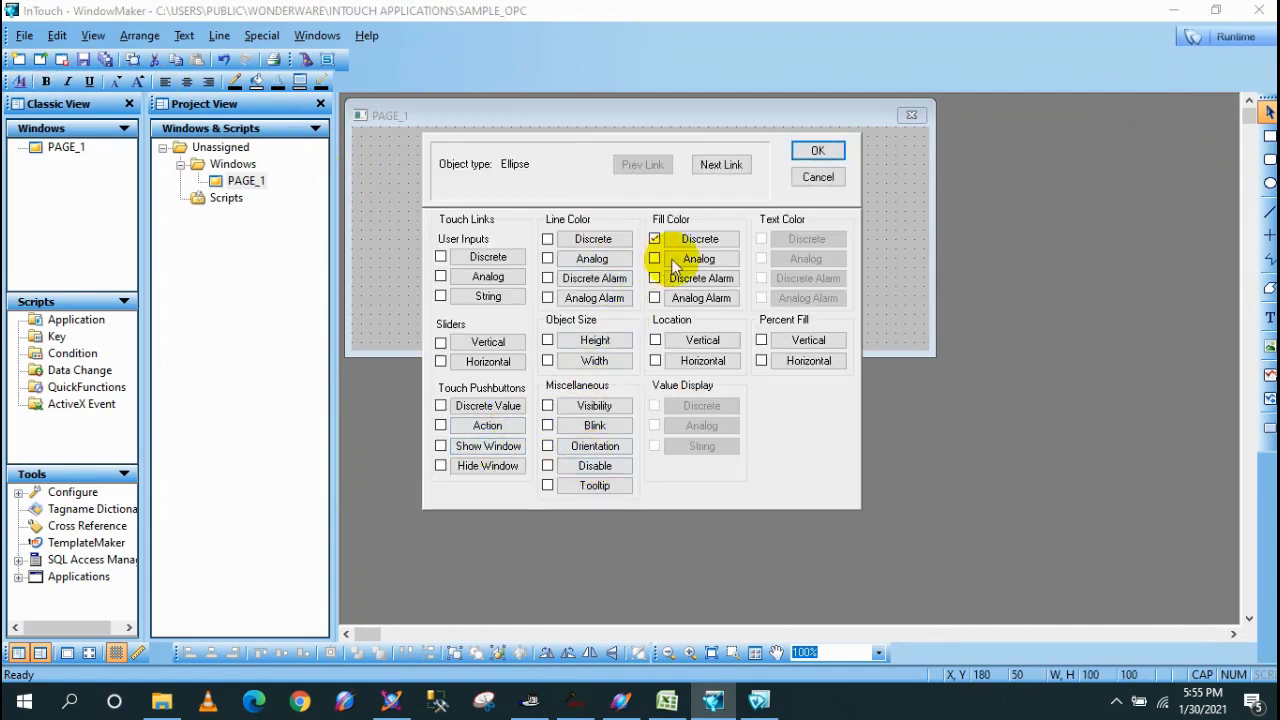
pyautogui.click(698, 239)
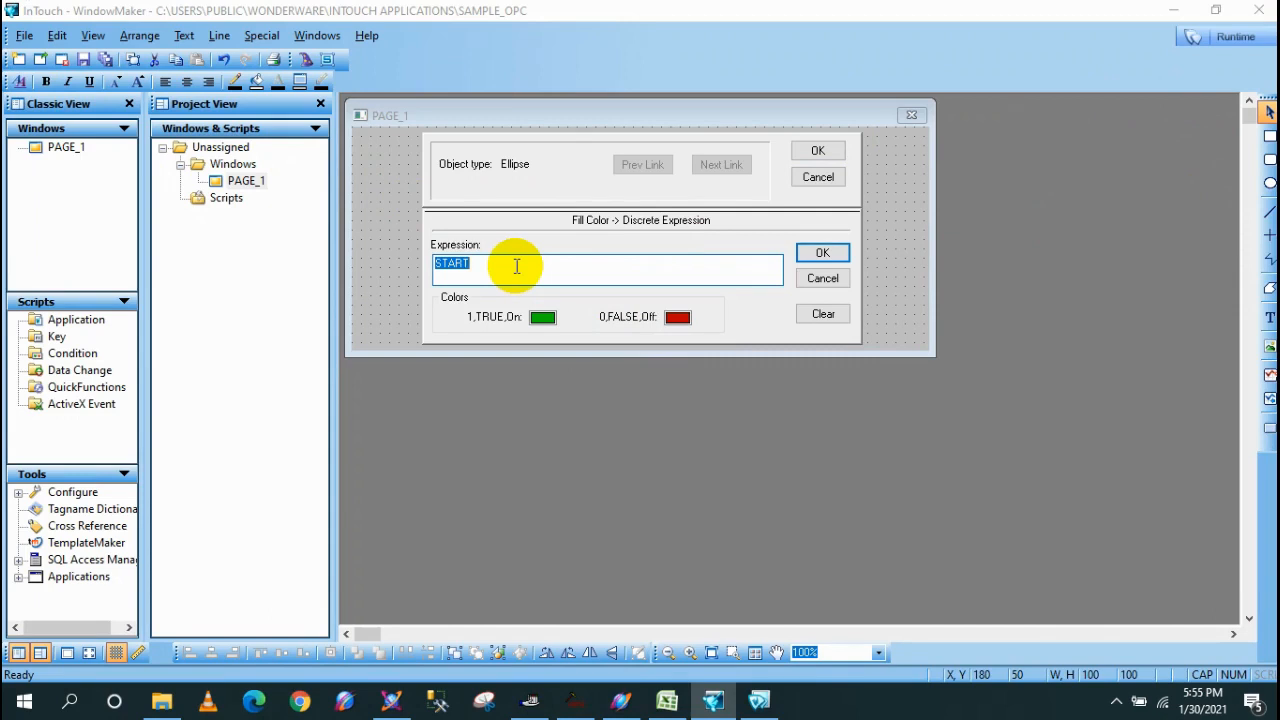
pyautogui.write('Galaxy:')
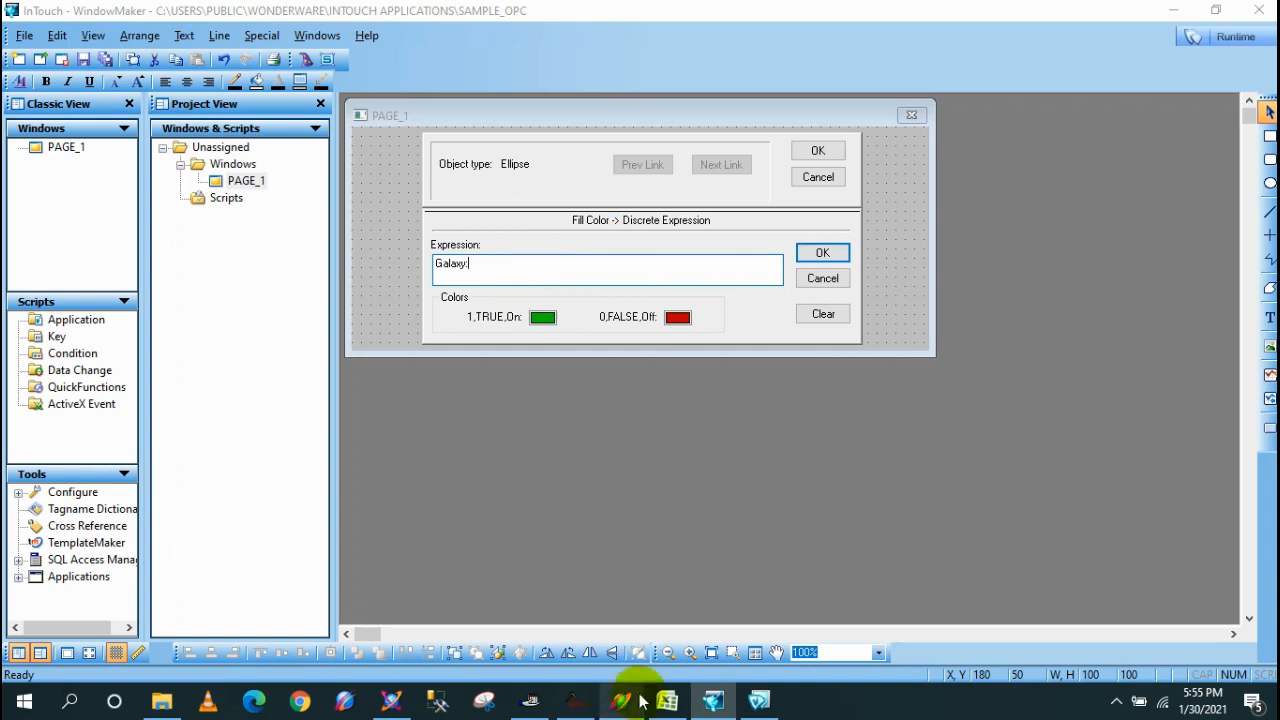
# Complete the fill expression as Galaxy:Kepware_Data.START, copying the object name from the ArchestrA IDE, and accept the link.
pyautogui.click(396, 702)
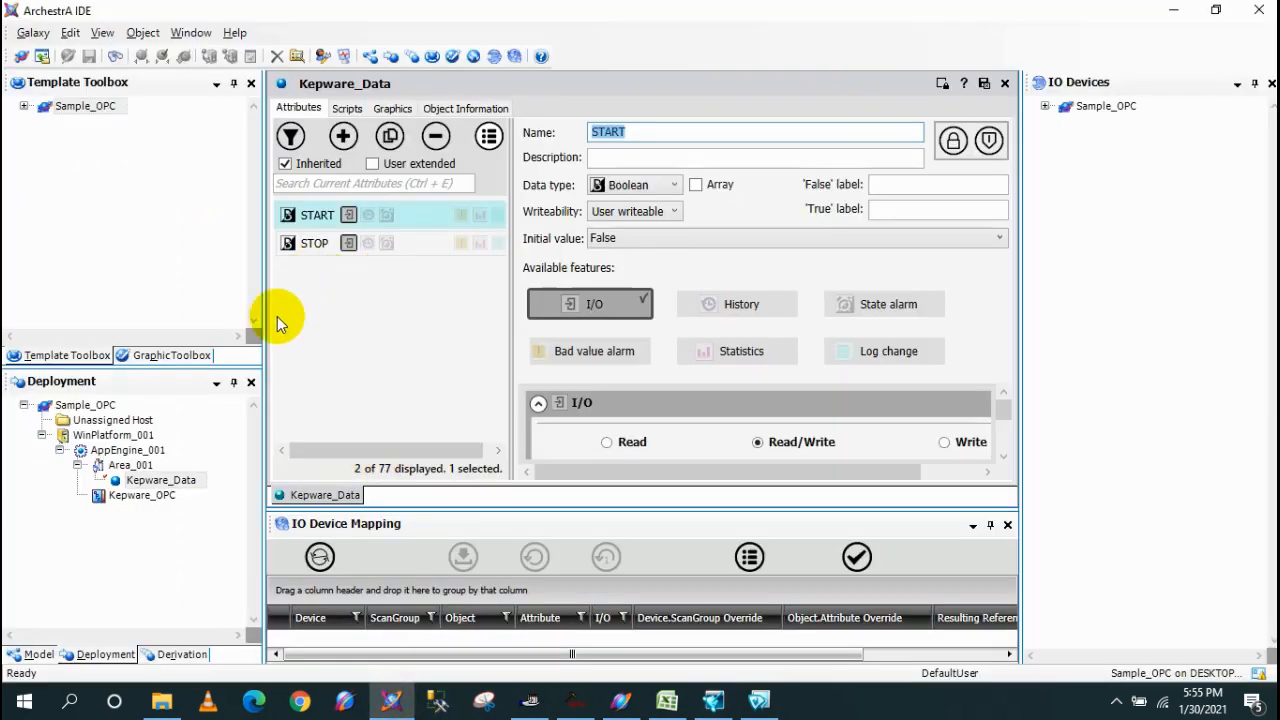
pyautogui.click(155, 484)
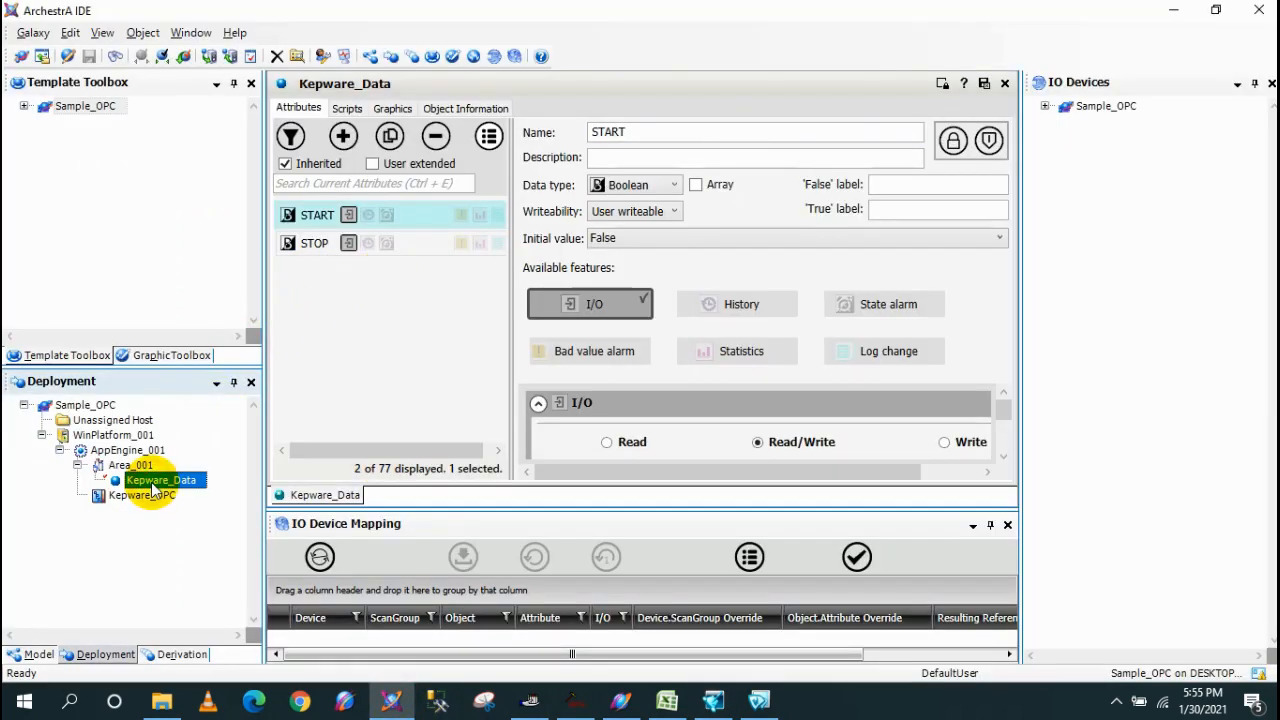
pyautogui.click(733, 703)
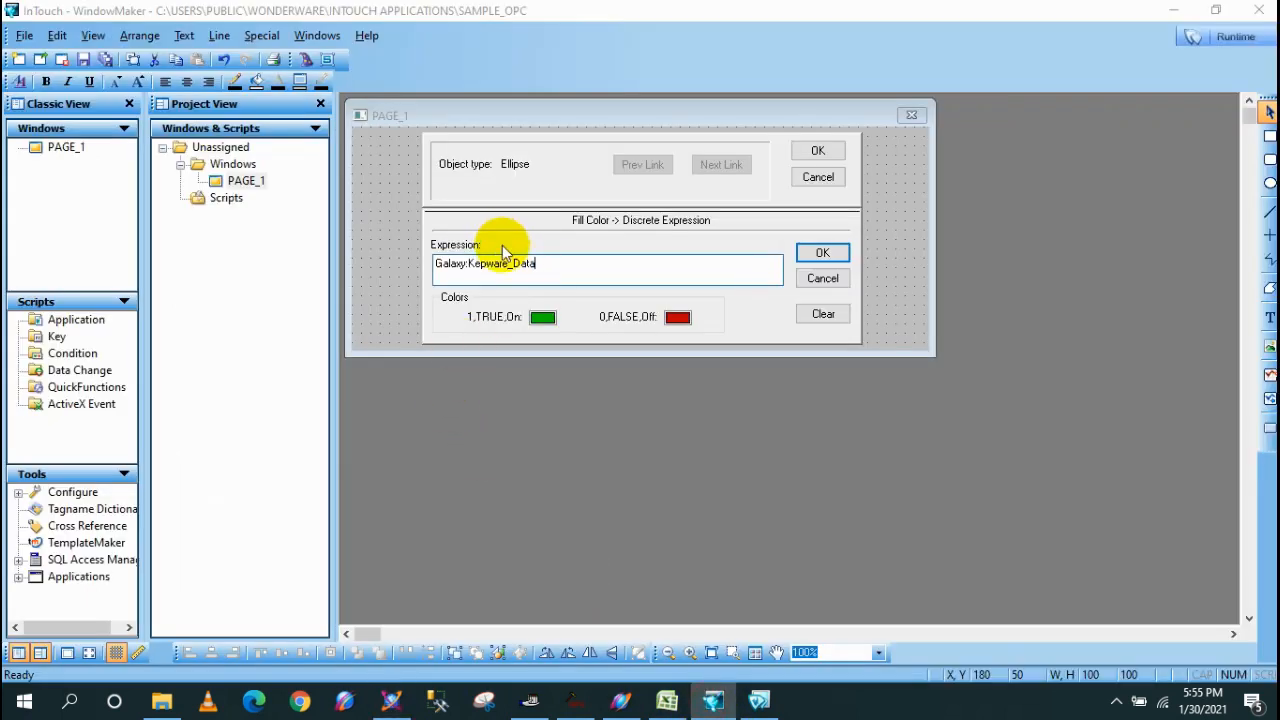
pyautogui.write('.START')
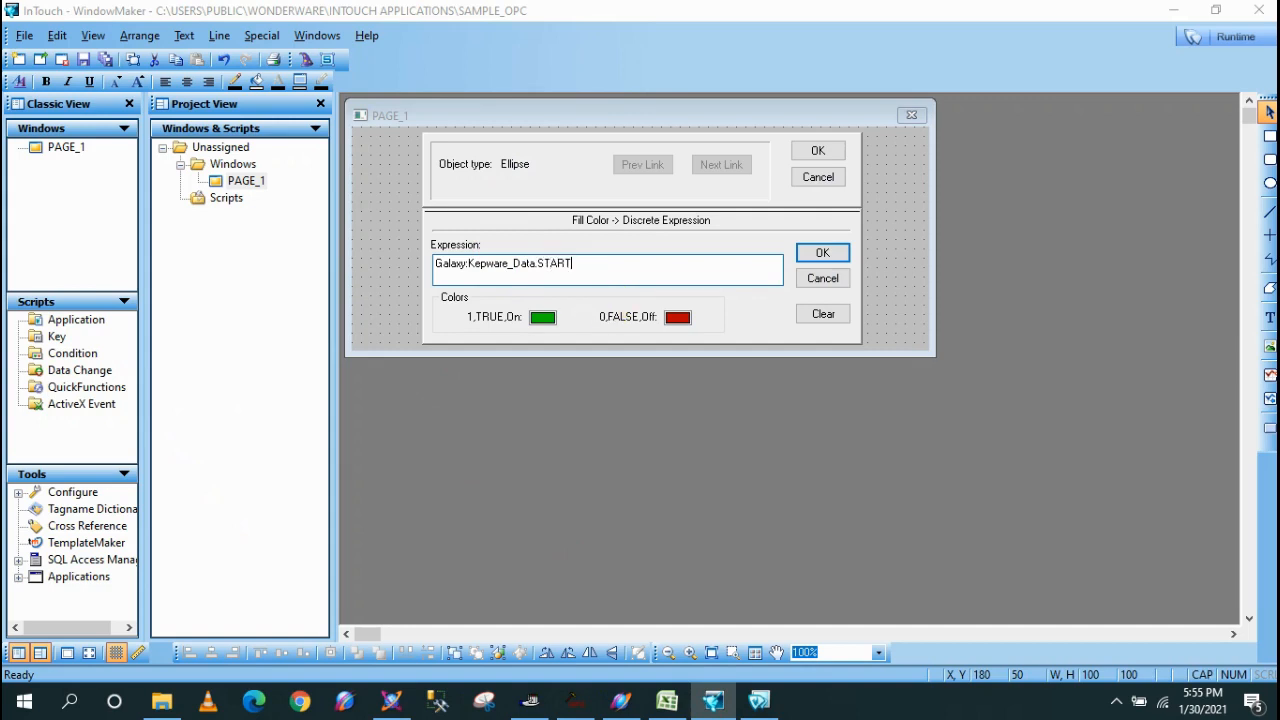
pyautogui.click(822, 252)
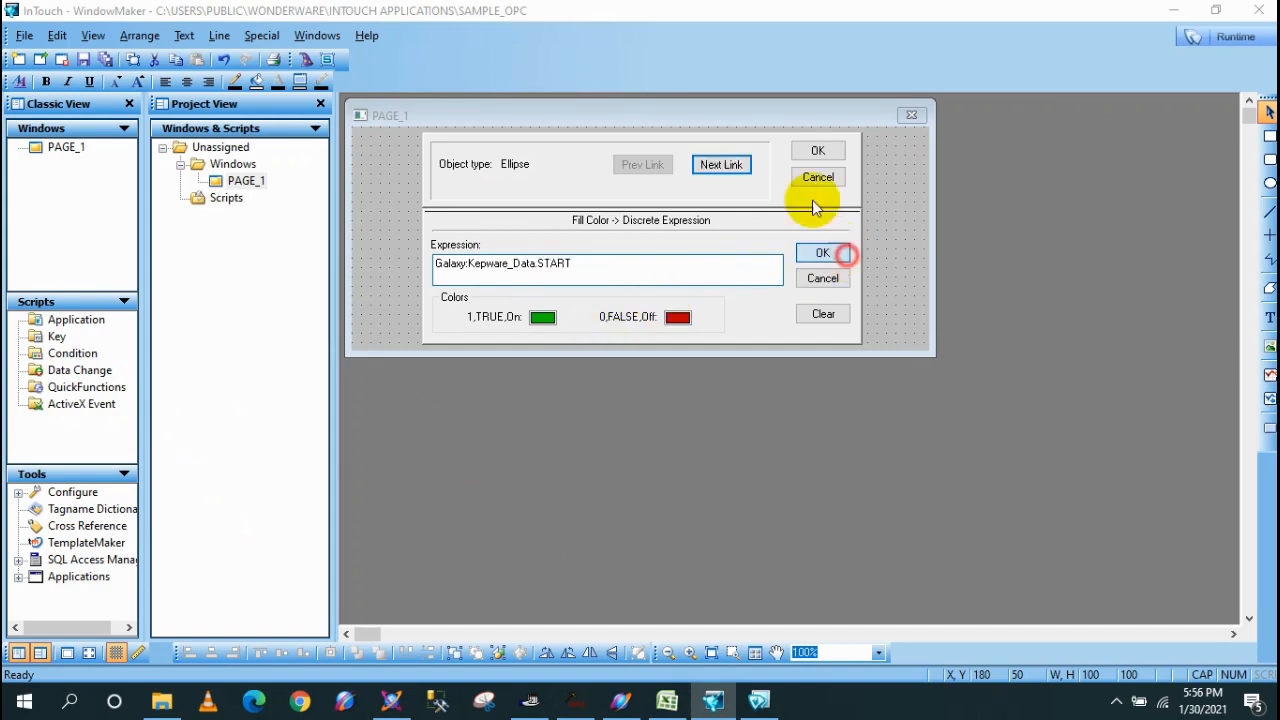
pyautogui.click(817, 150)
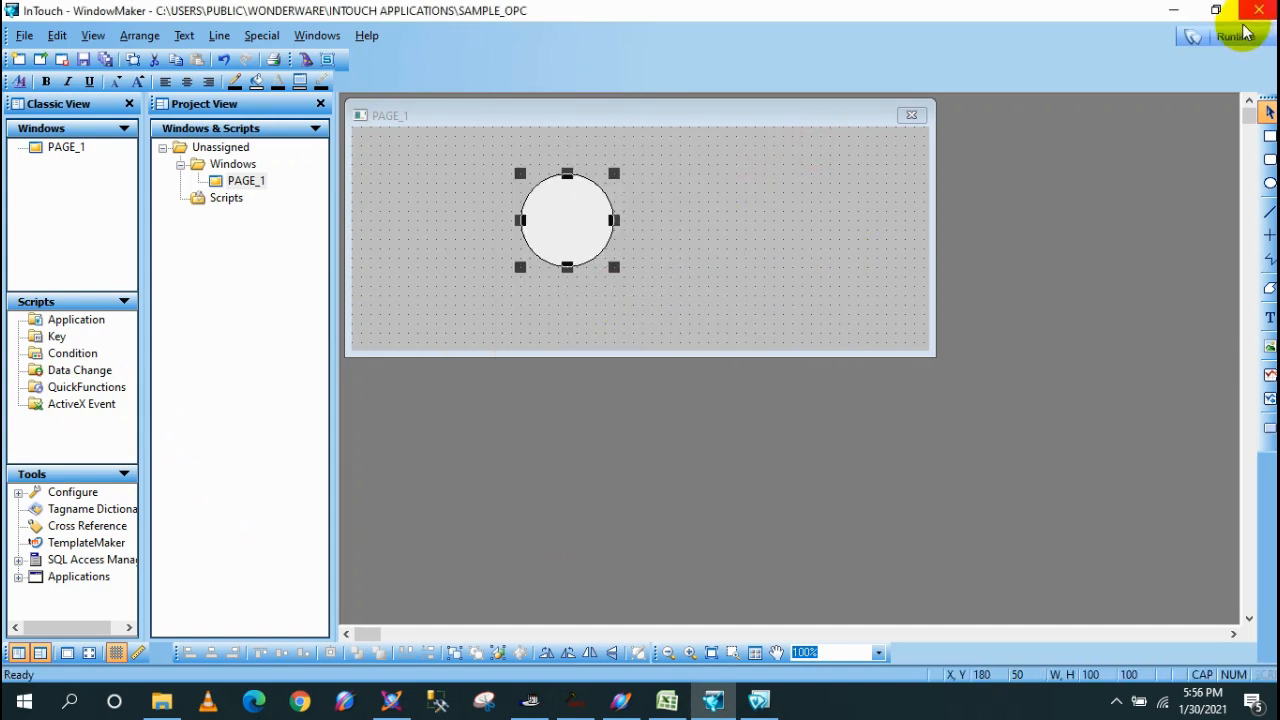
# Run PAGE_1 again and repeatedly alternate START and STOP in Excel to test the circle with the direct galaxy reference.
pyautogui.click(1236, 34)
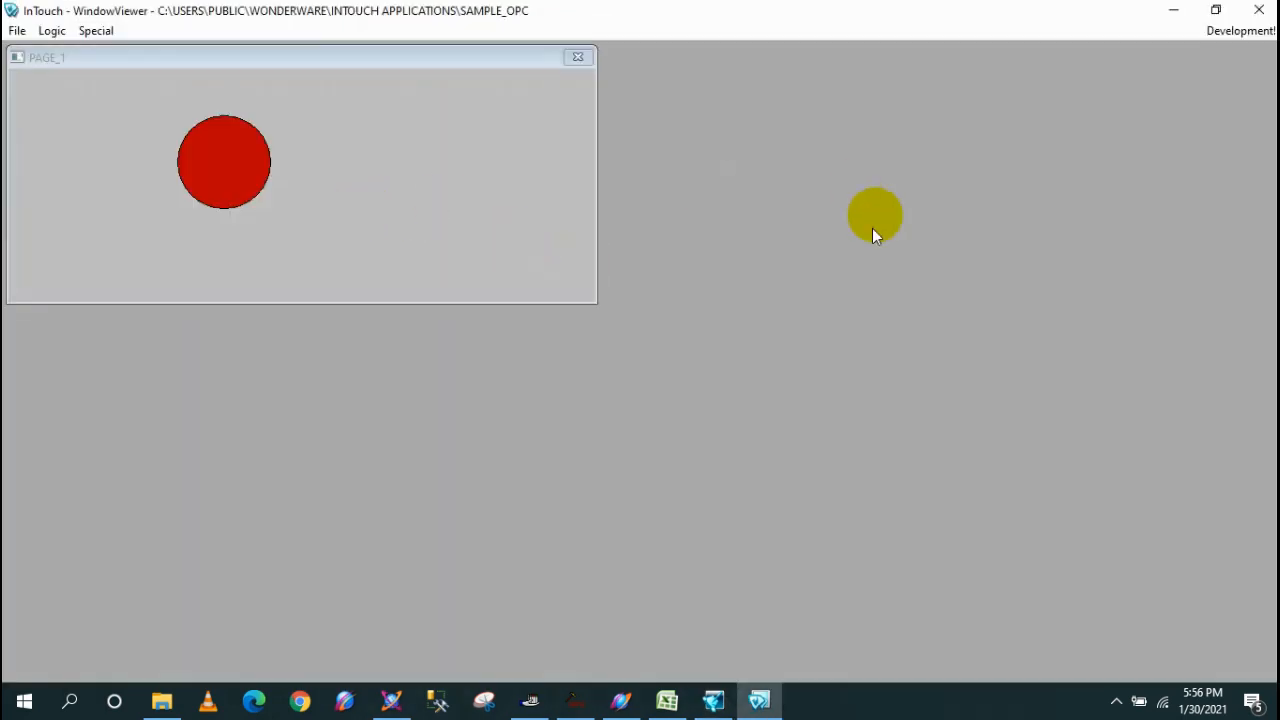
pyautogui.click(672, 700)
pyautogui.click(955, 290)
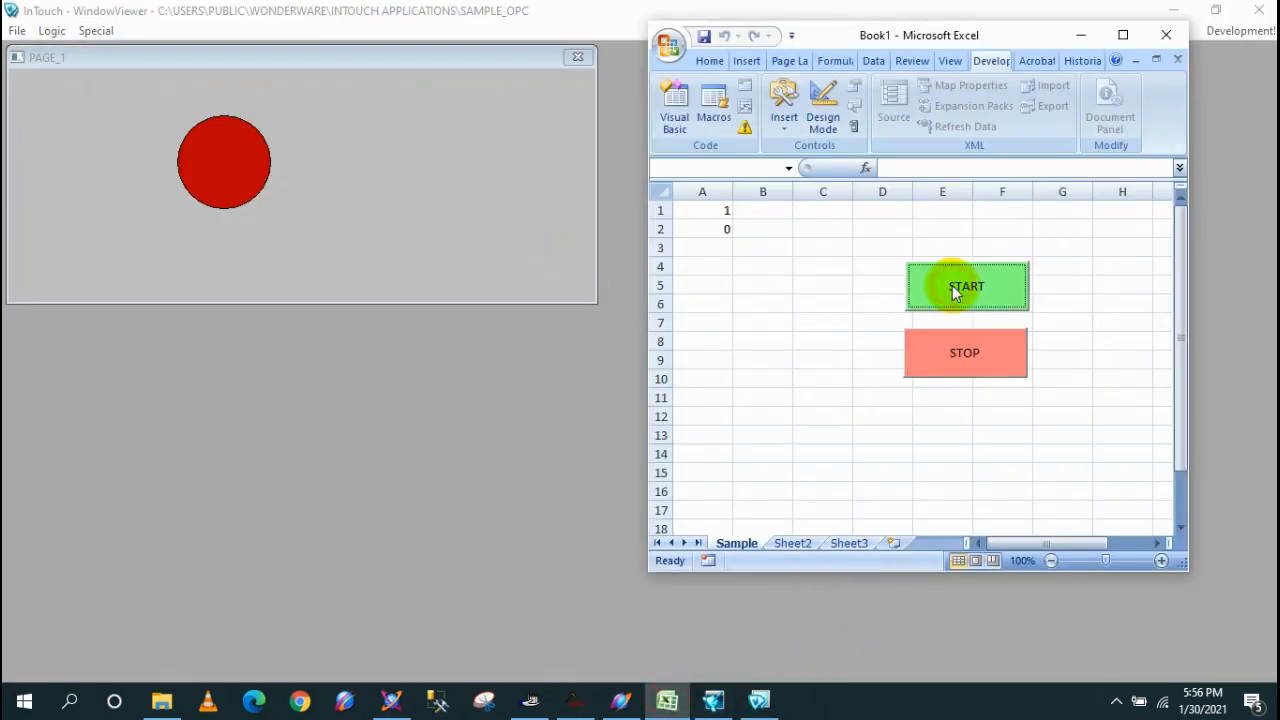
pyautogui.click(957, 360)
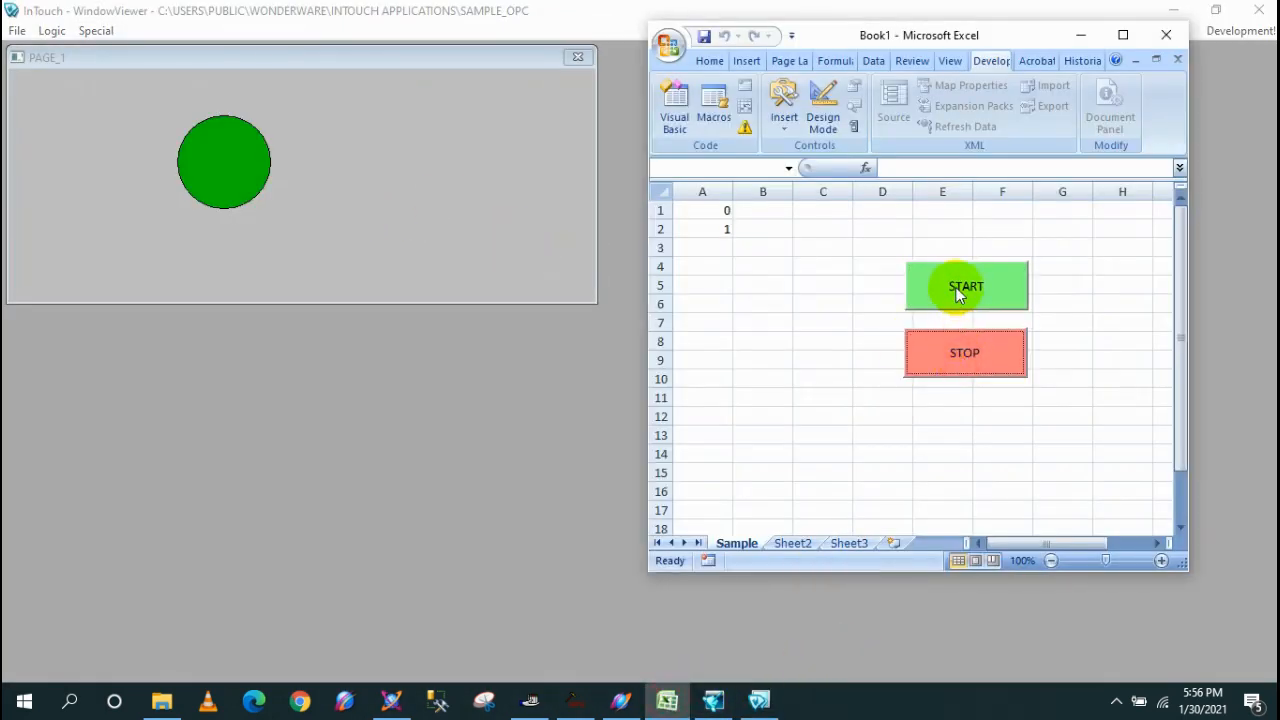
pyautogui.click(958, 292)
pyautogui.click(960, 351)
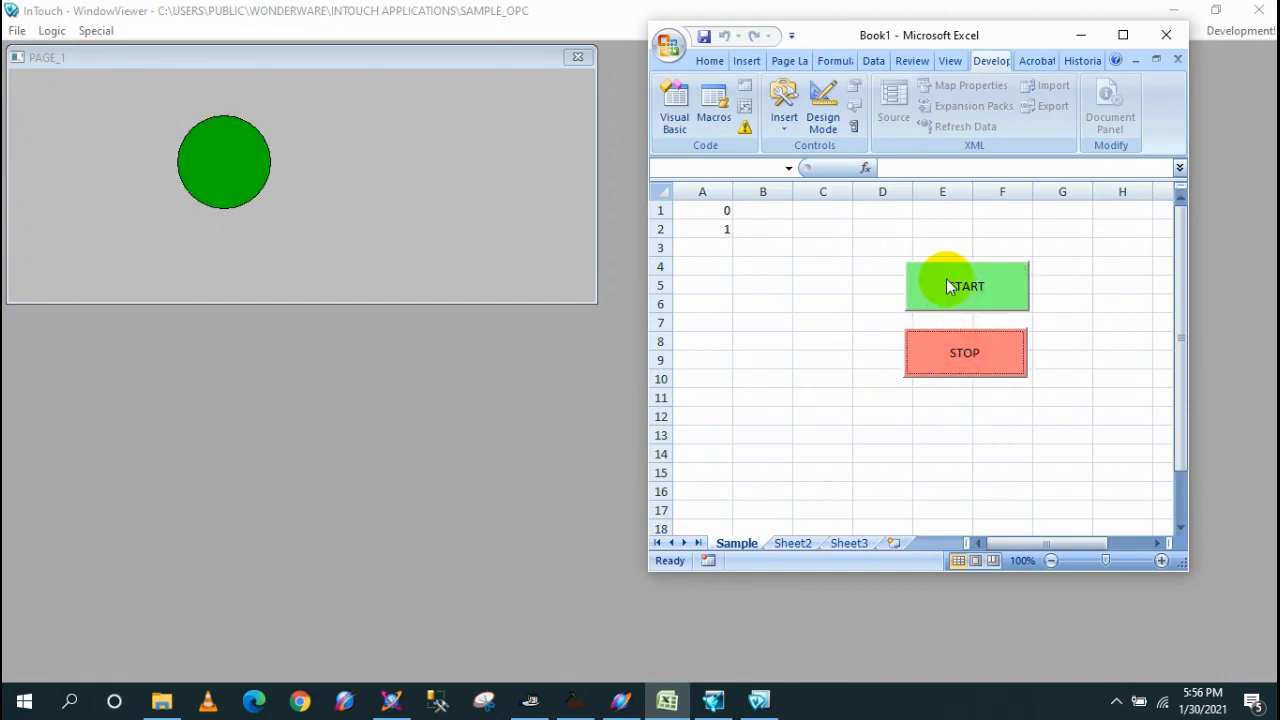
pyautogui.click(948, 286)
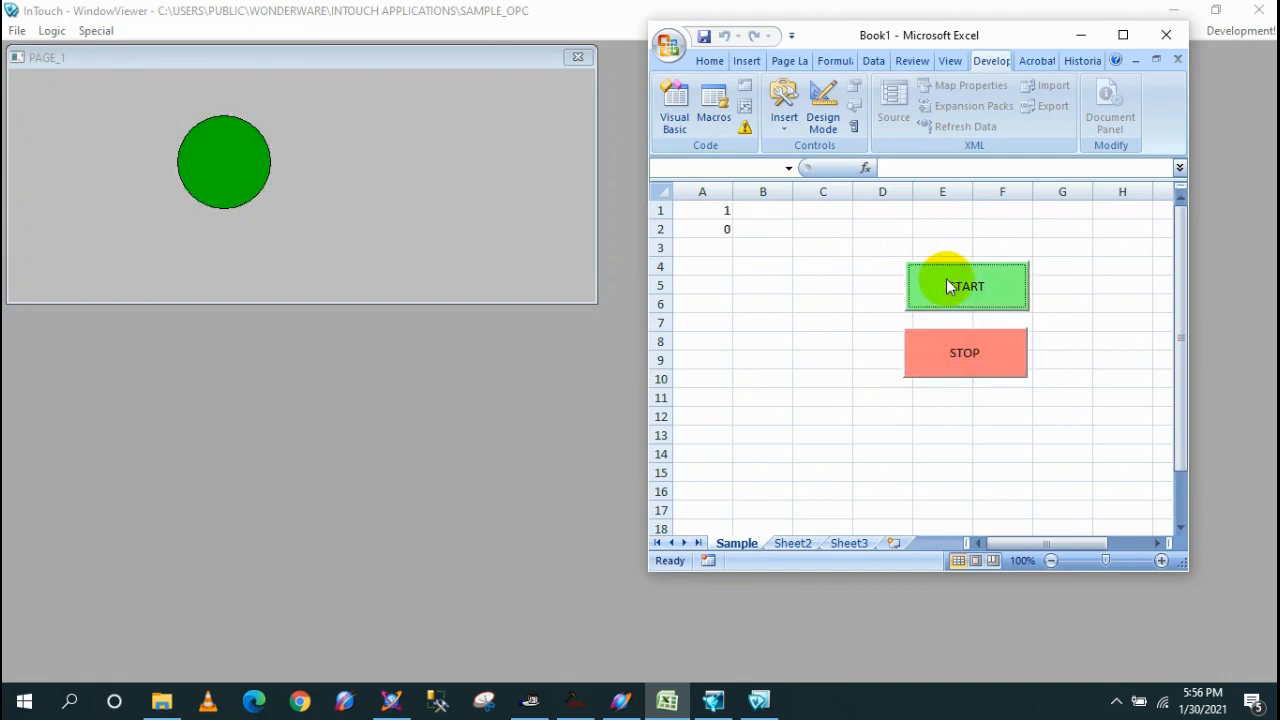
pyautogui.click(965, 353)
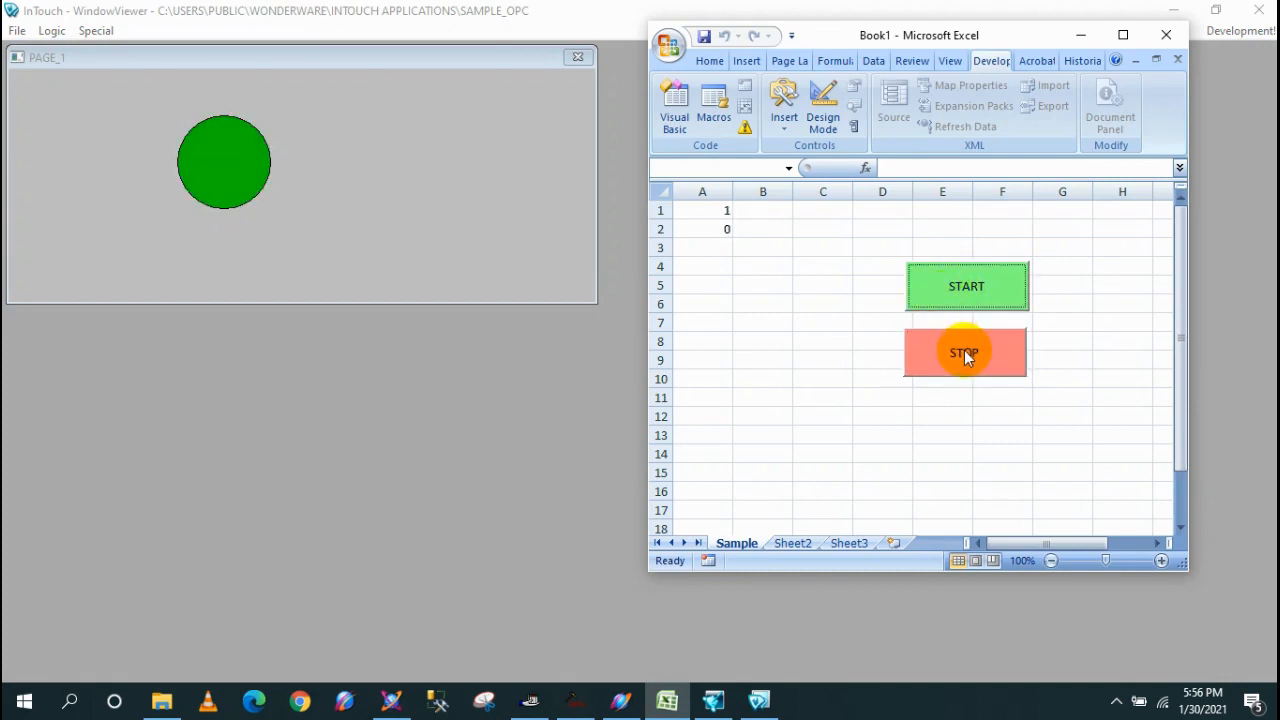
pyautogui.click(955, 290)
pyautogui.click(957, 283)
pyautogui.click(964, 355)
pyautogui.click(951, 287)
pyautogui.click(958, 289)
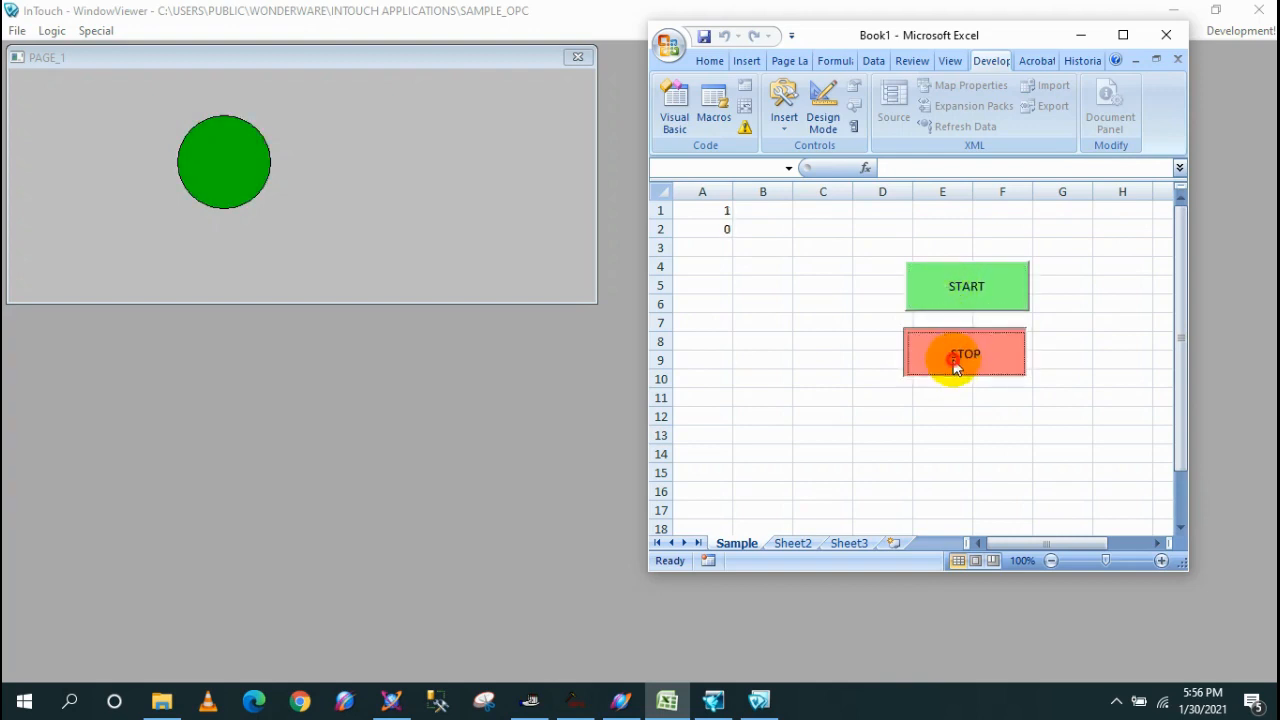
pyautogui.click(955, 364)
pyautogui.click(932, 300)
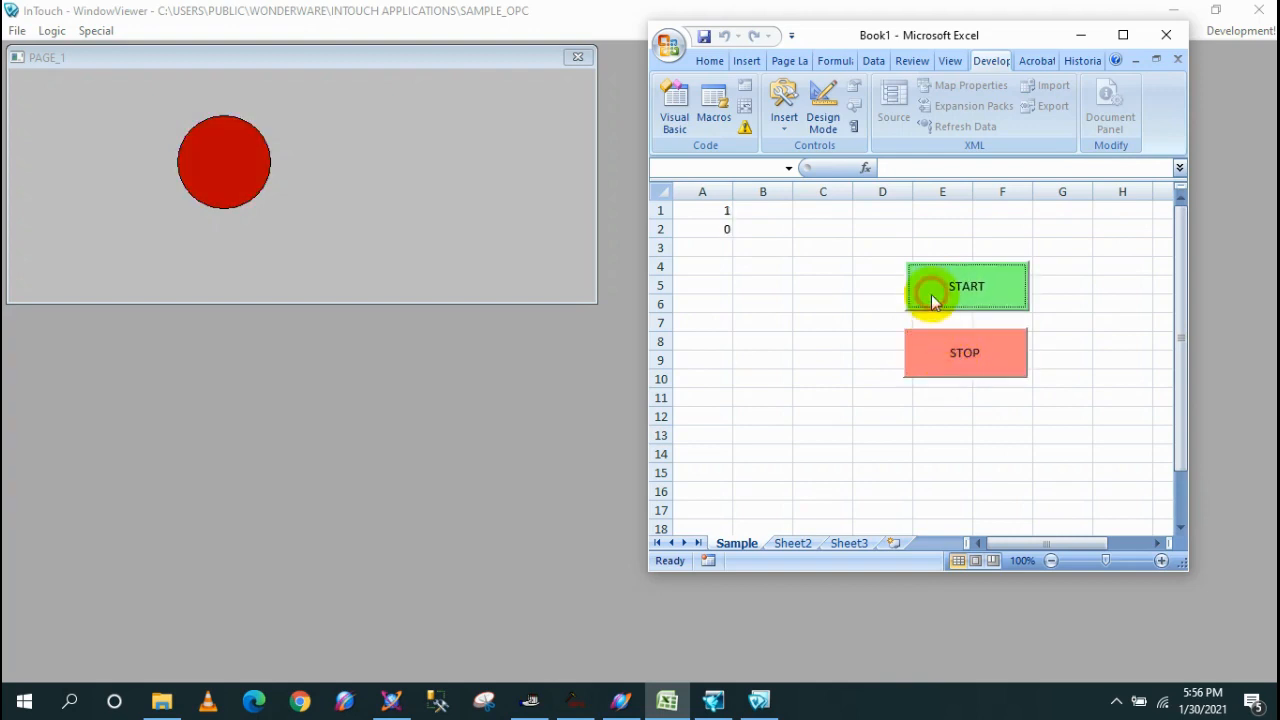